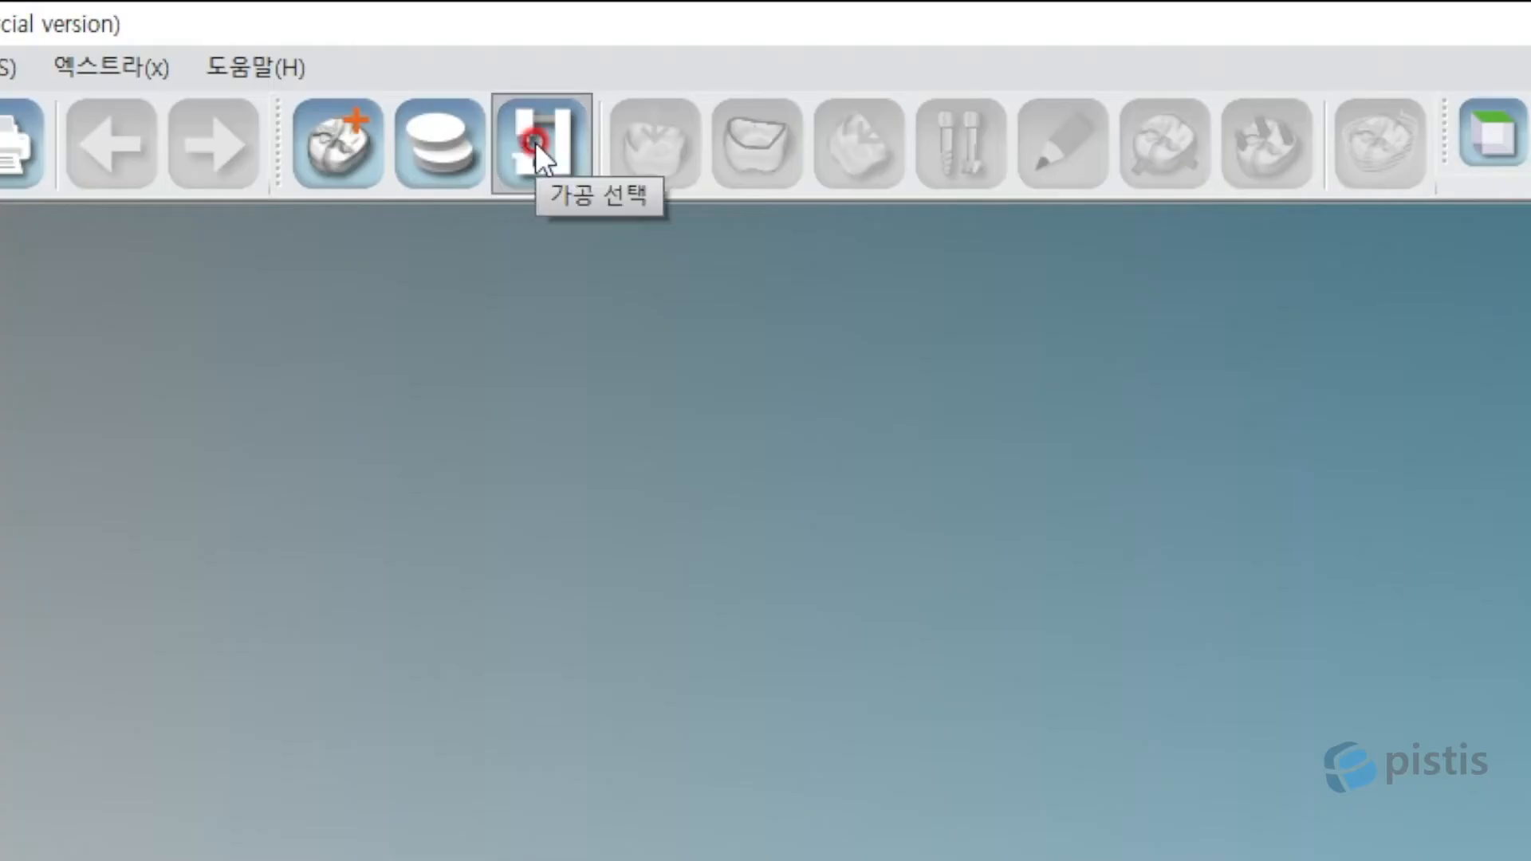
Choose the PM5 v3 machine and the PDM-5 ABUTMENT : Multi fixture for the job.
left_click(534, 142)
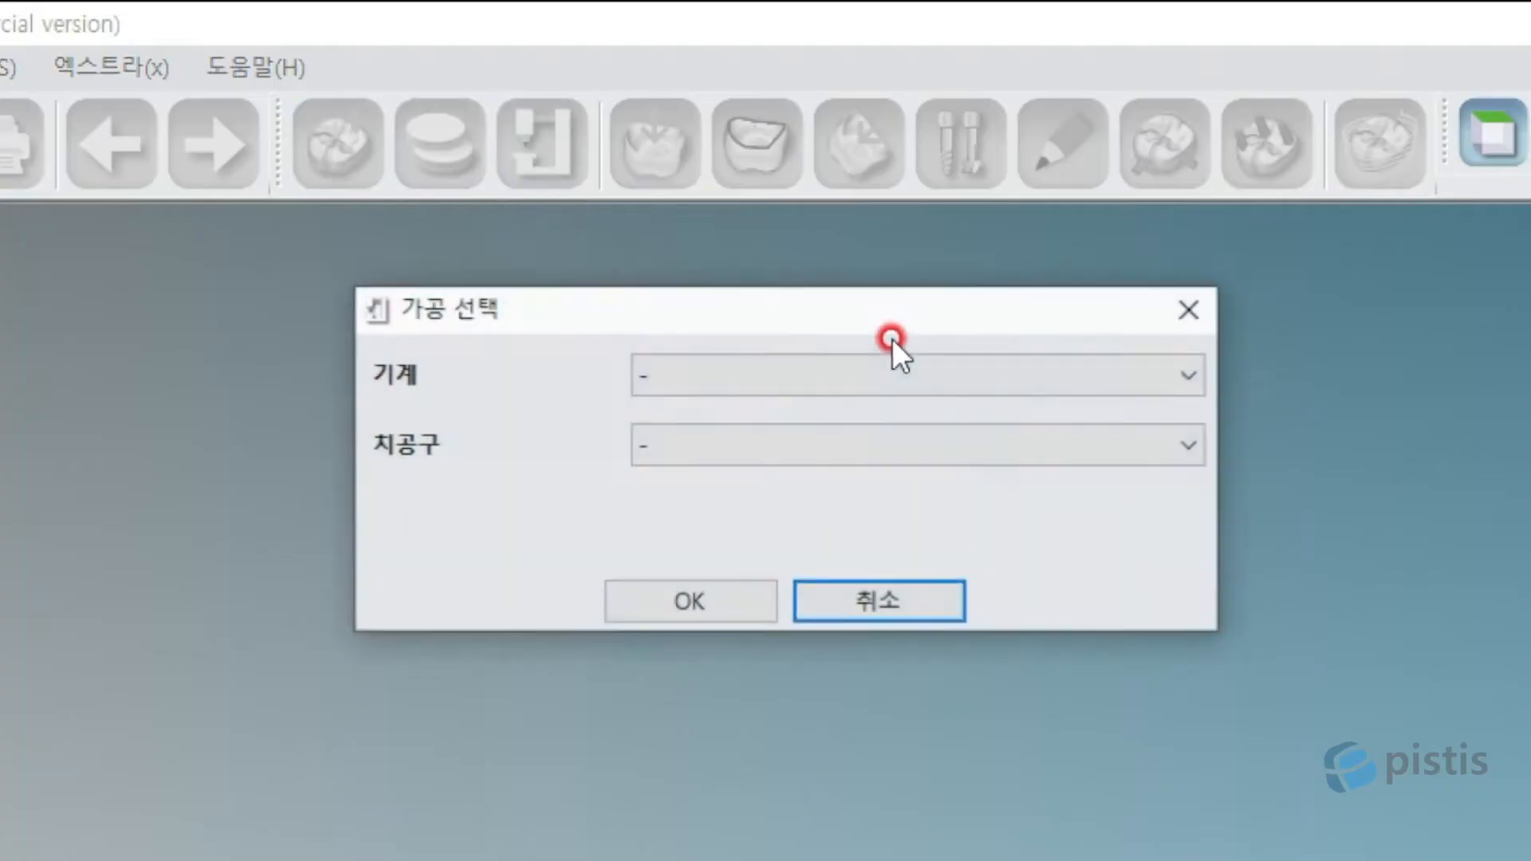
left_click(1083, 371)
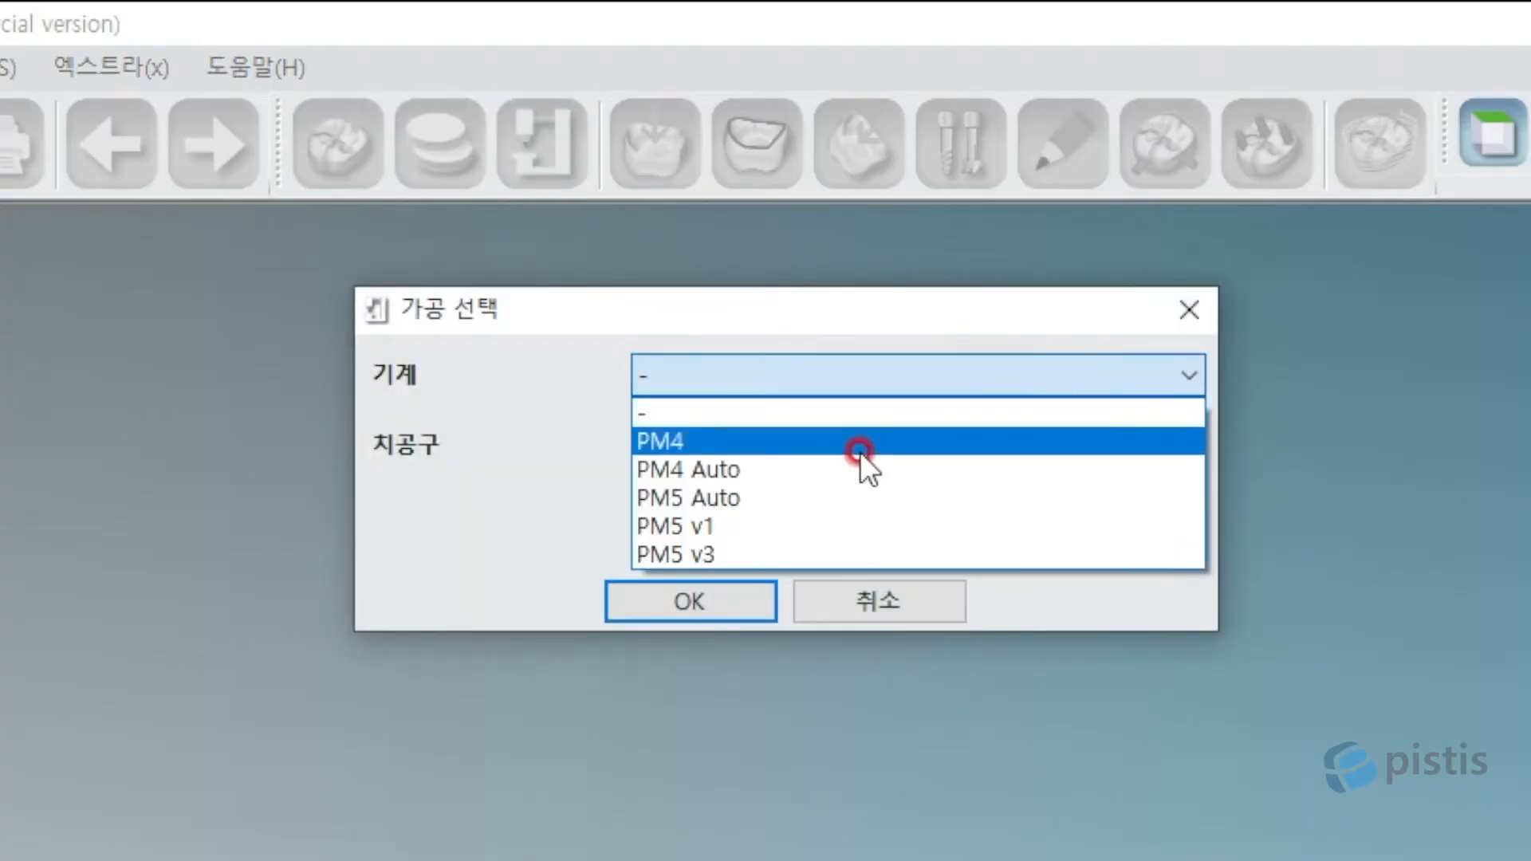
left_click(738, 542)
left_click(869, 447)
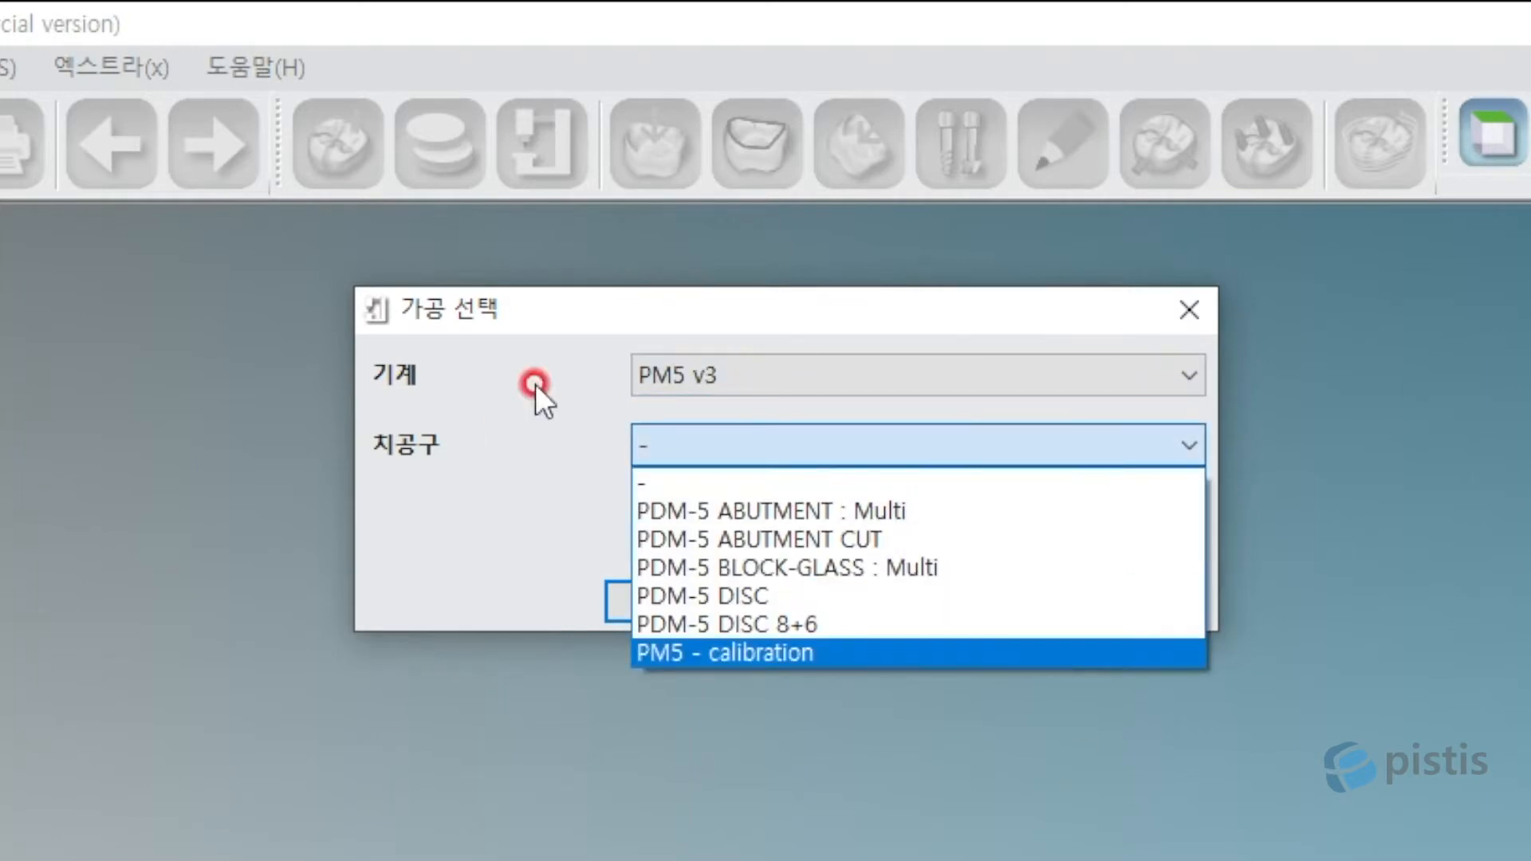
left_click(958, 510)
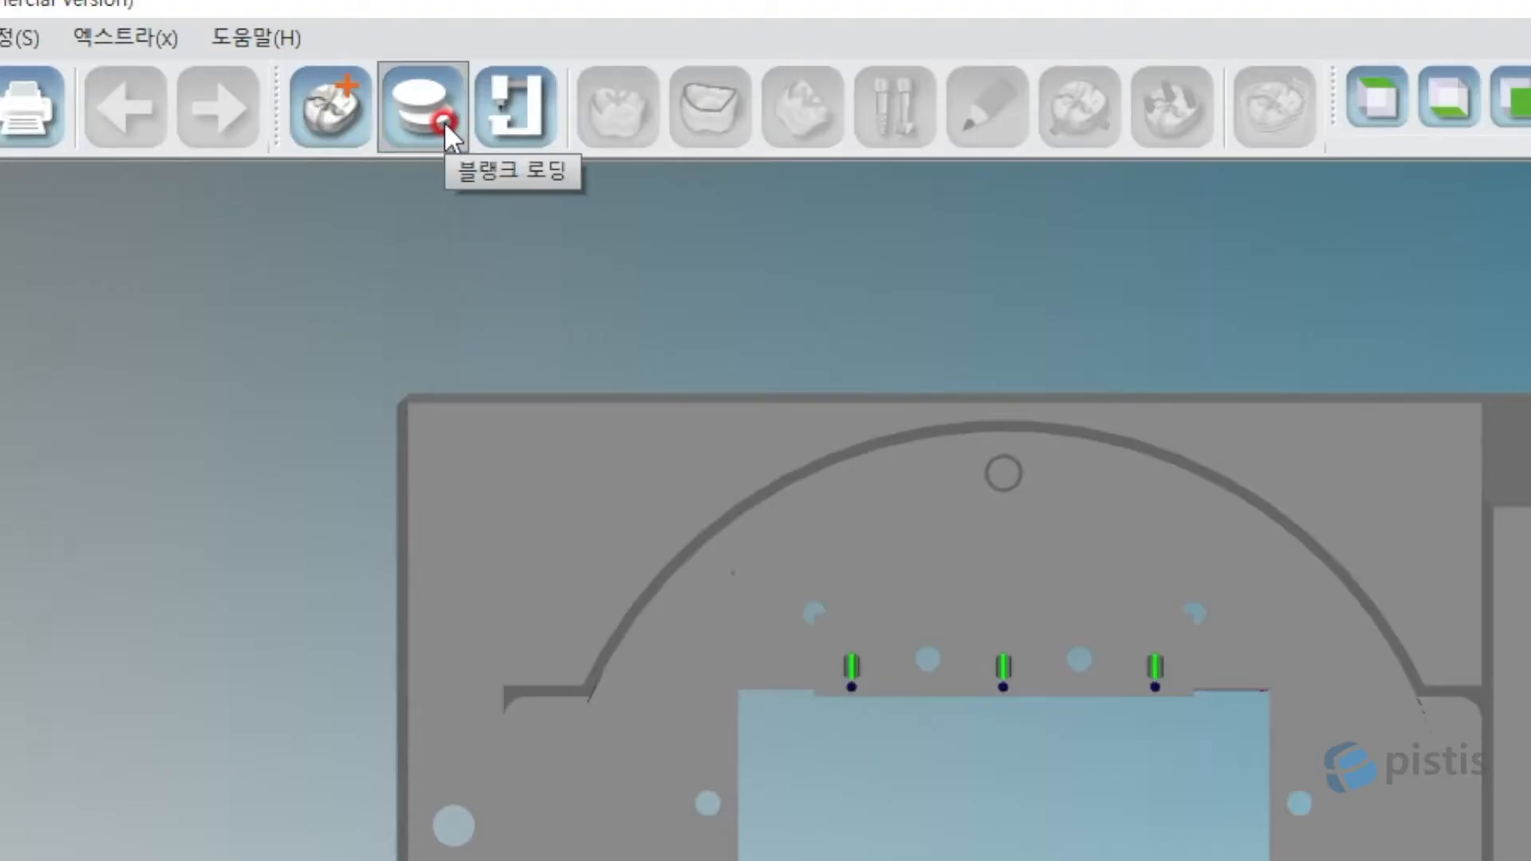
Start a new blank from blank loading and filter materials to TITANIUM-UP.
left_click(443, 121)
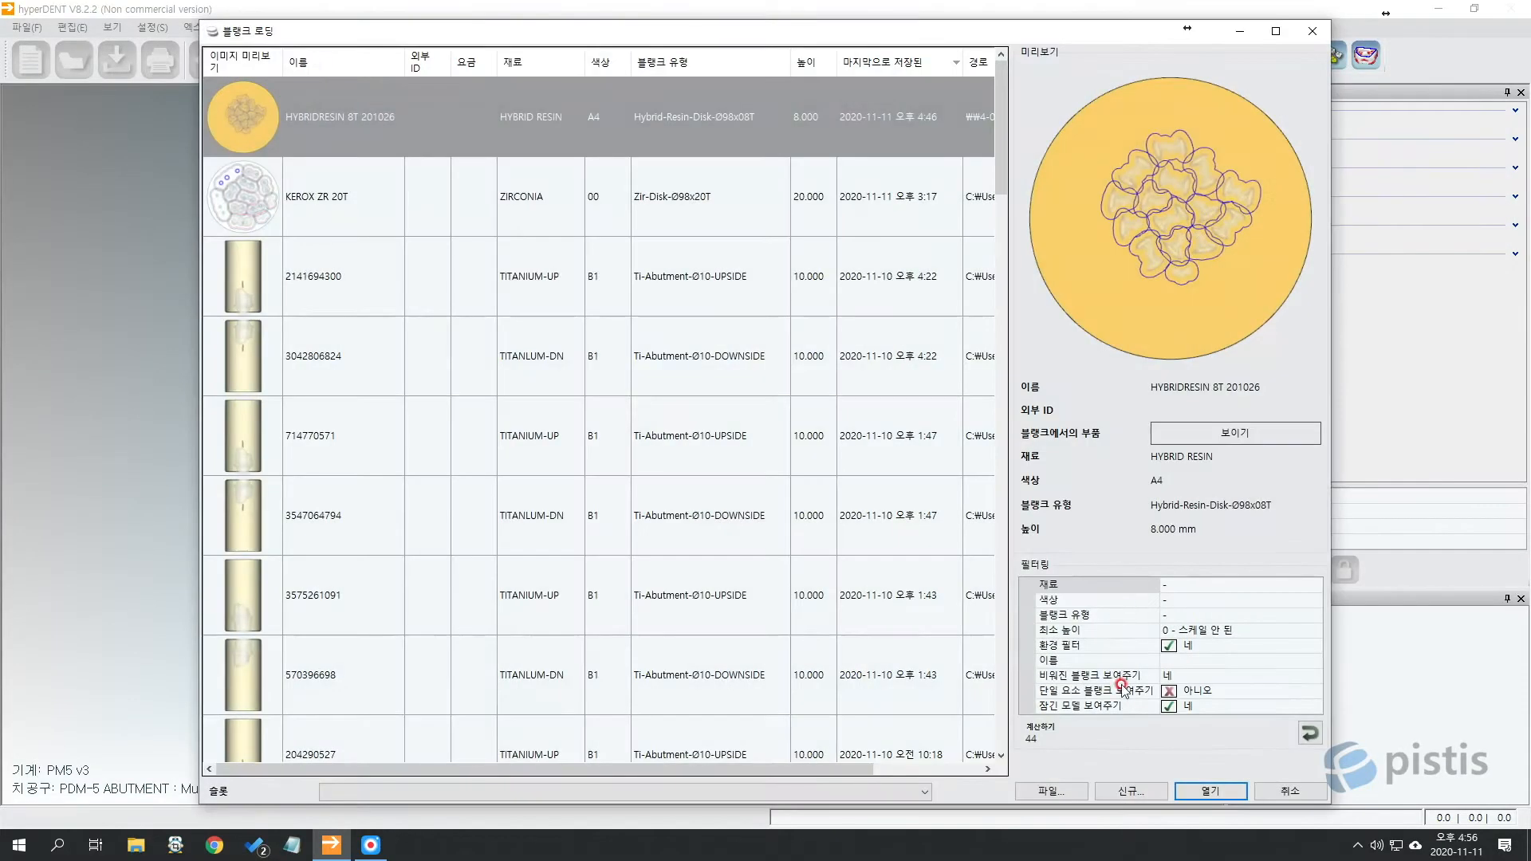
left_click(1127, 791)
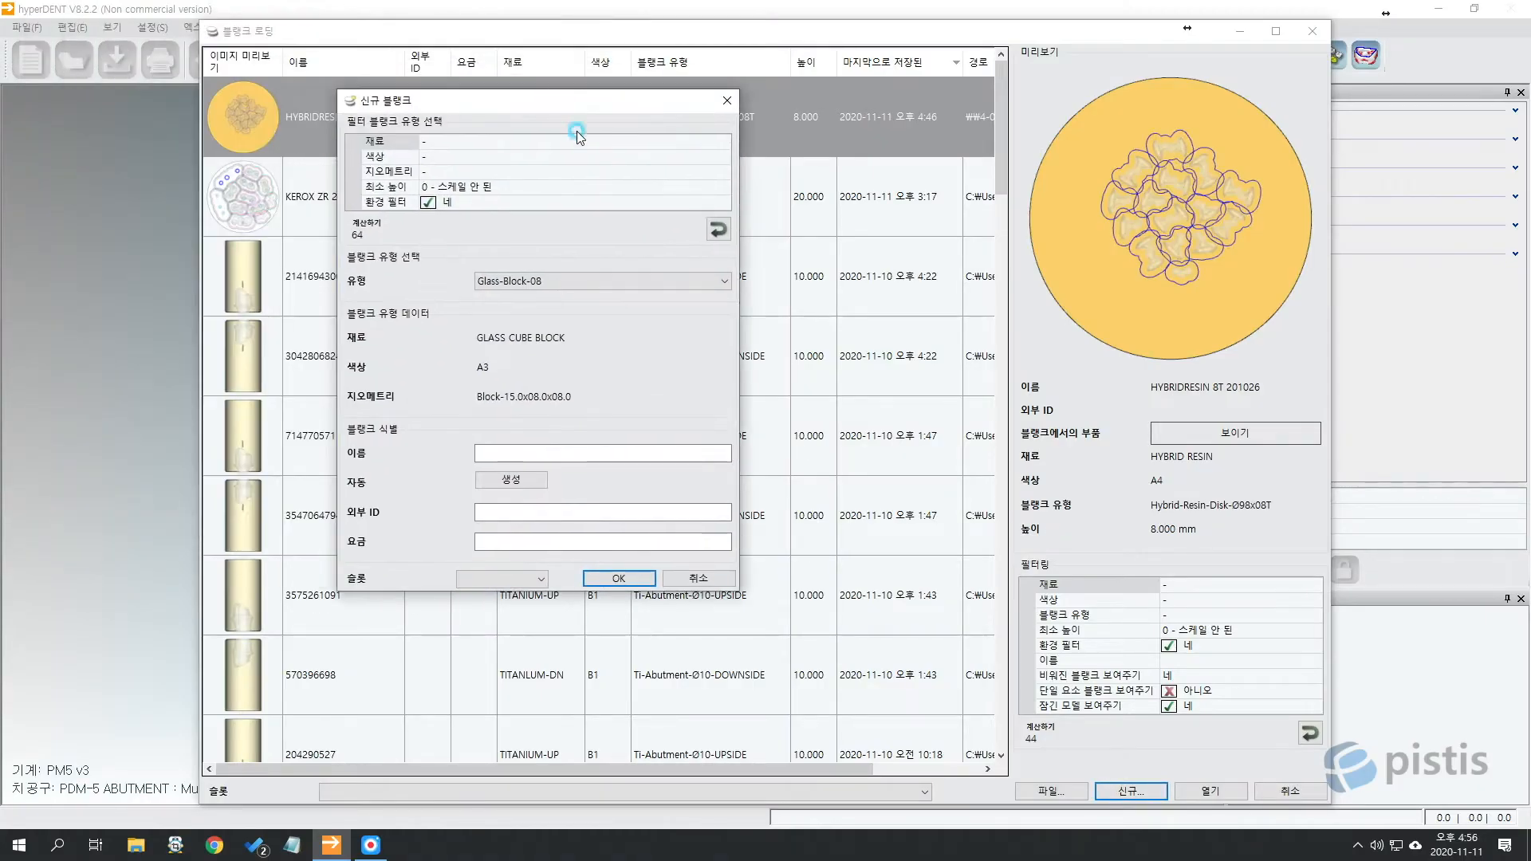
left_click(692, 141)
left_click(722, 142)
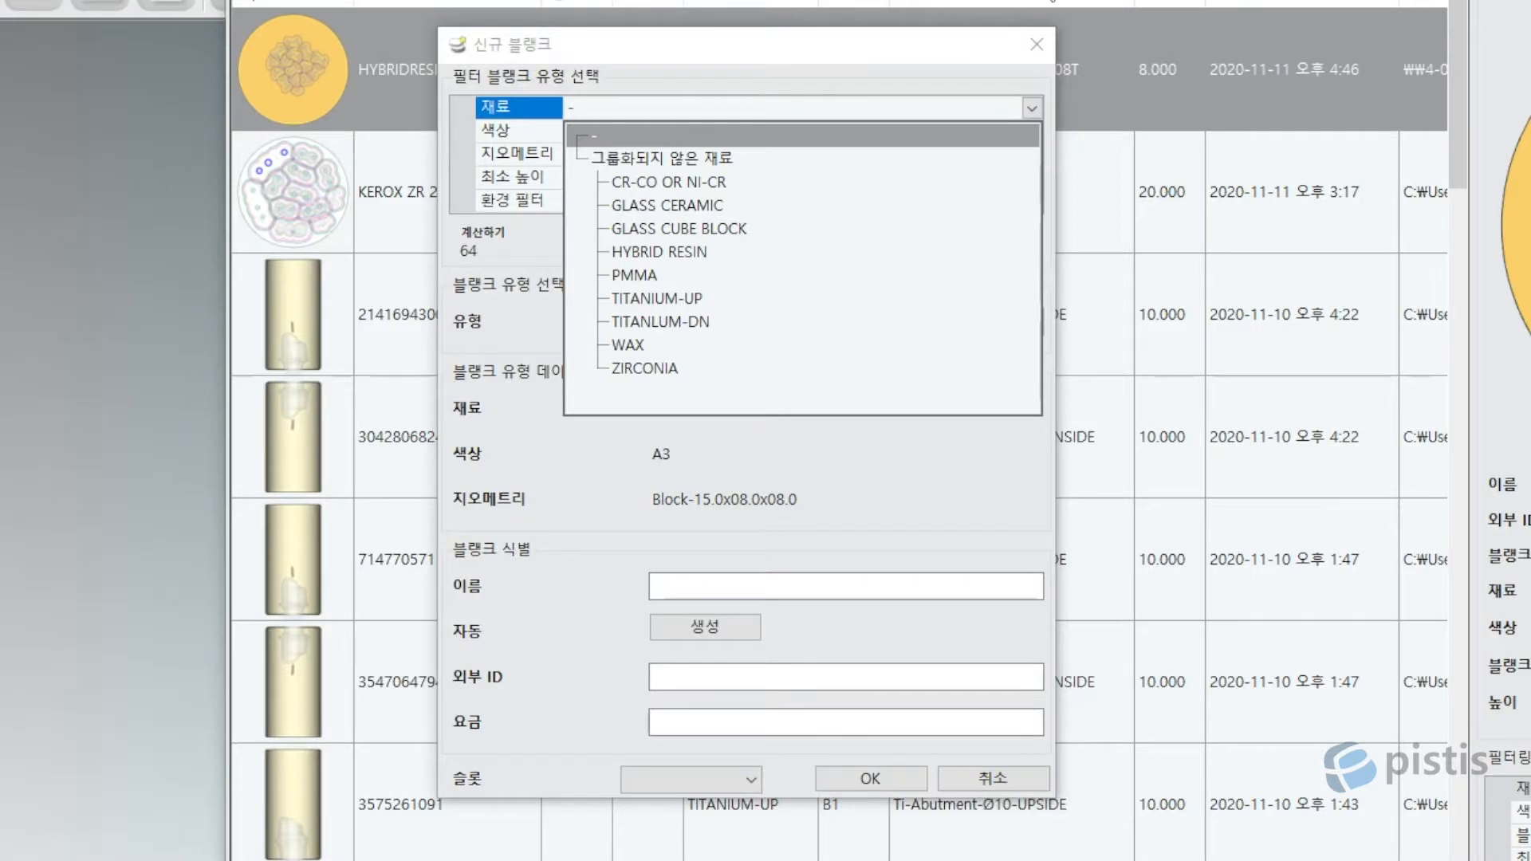
left_click(759, 295)
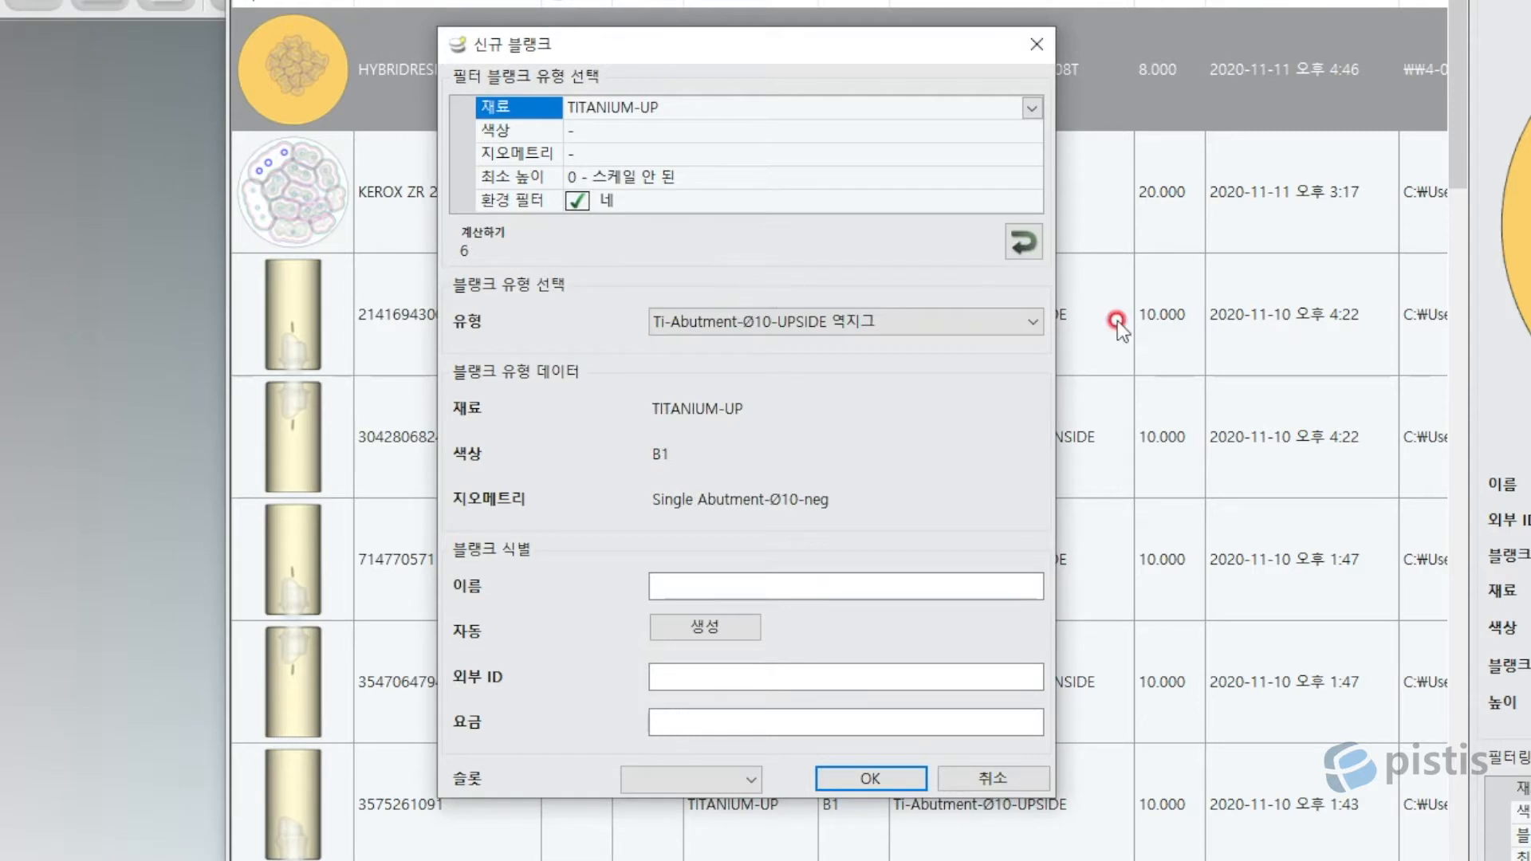
Set the blank type to Ti-Abutment-Ø10-UPSIDE.
left_click(925, 319)
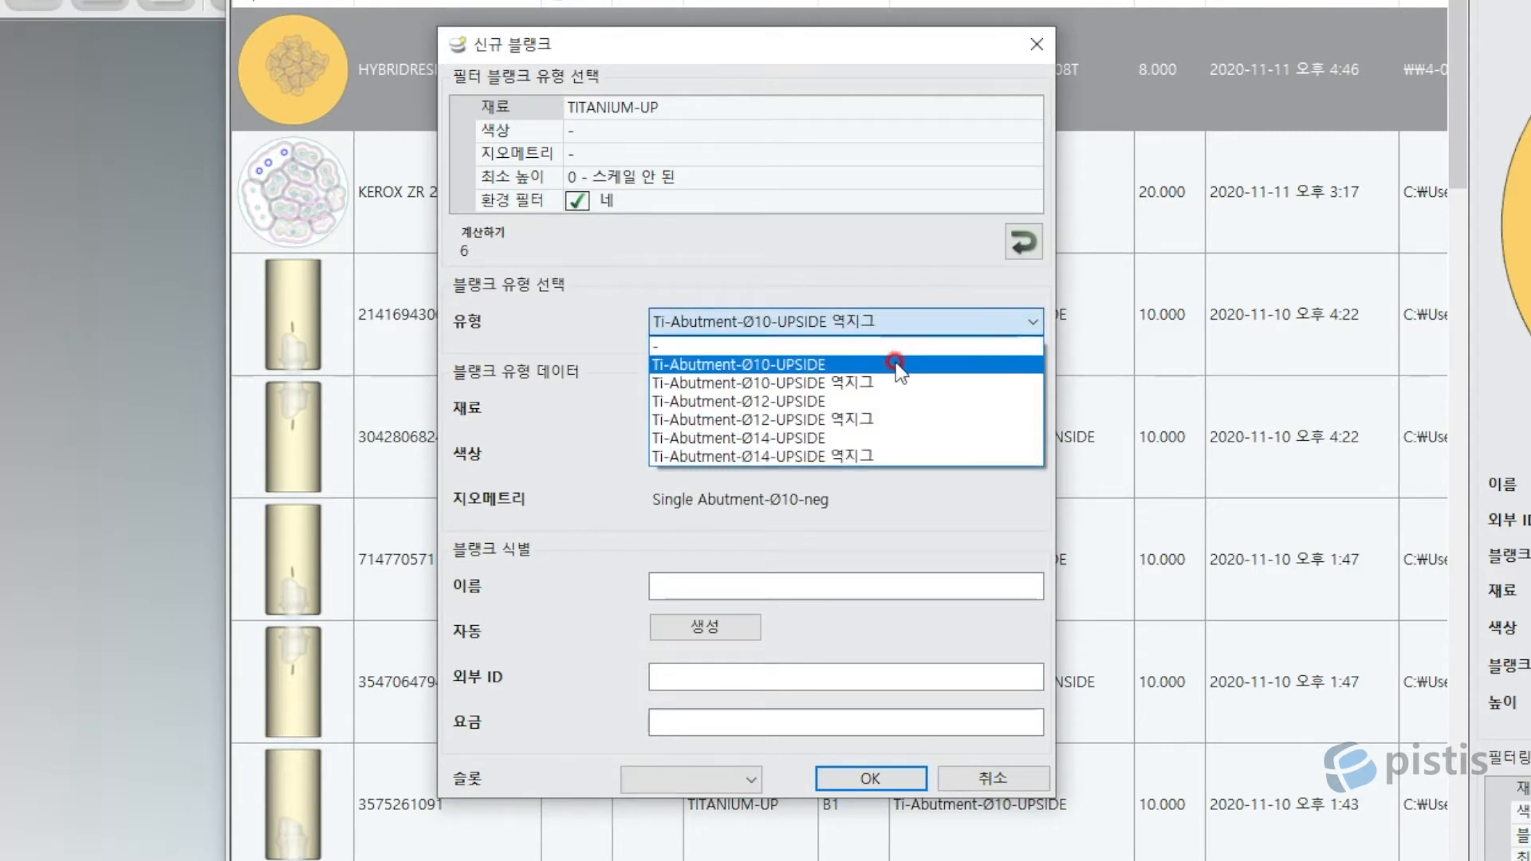
left_click(807, 368)
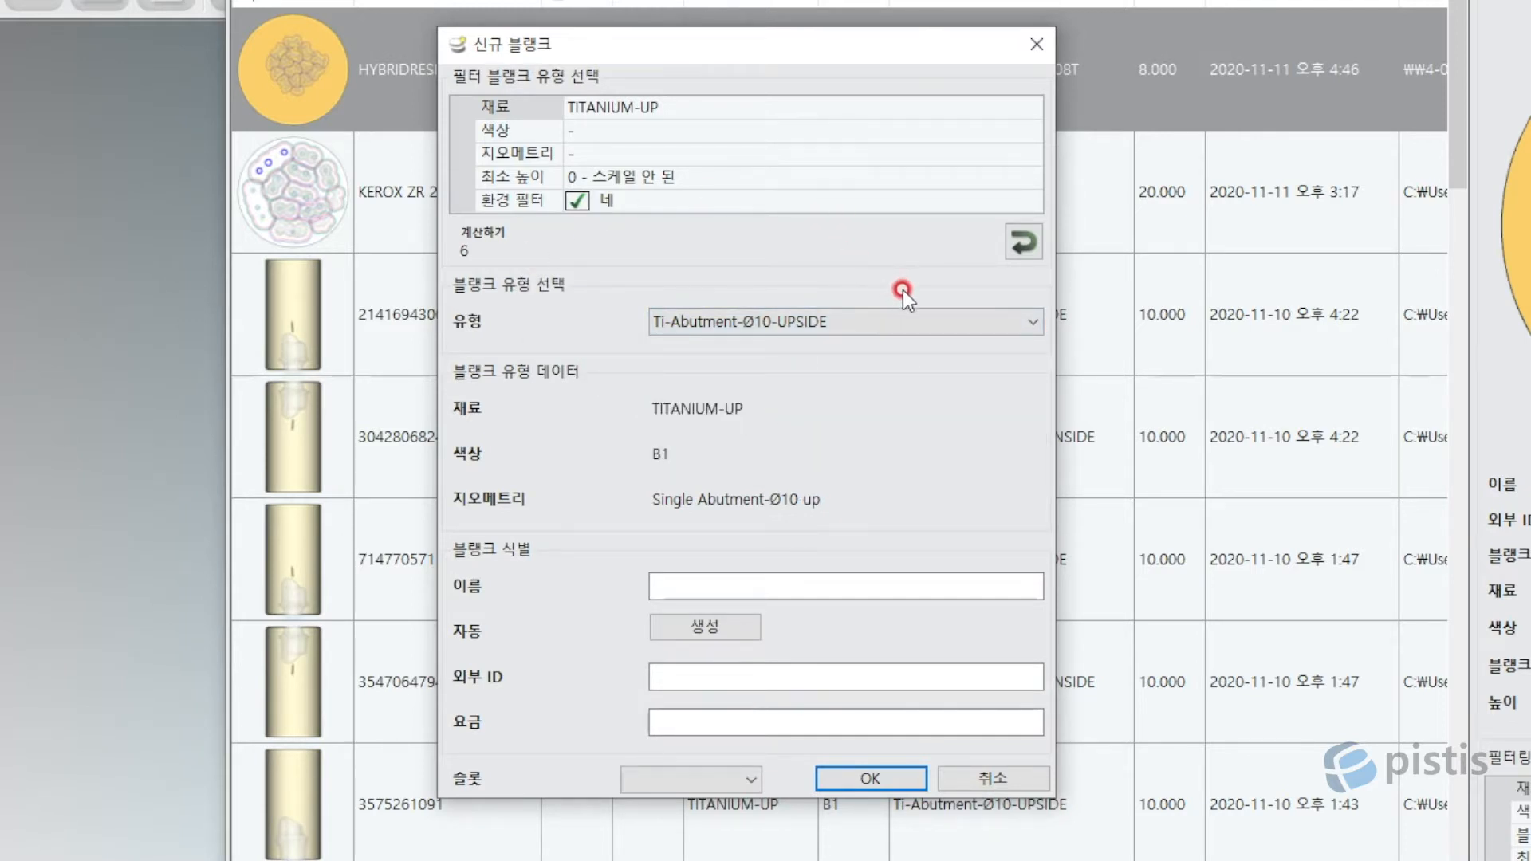
left_click(901, 319)
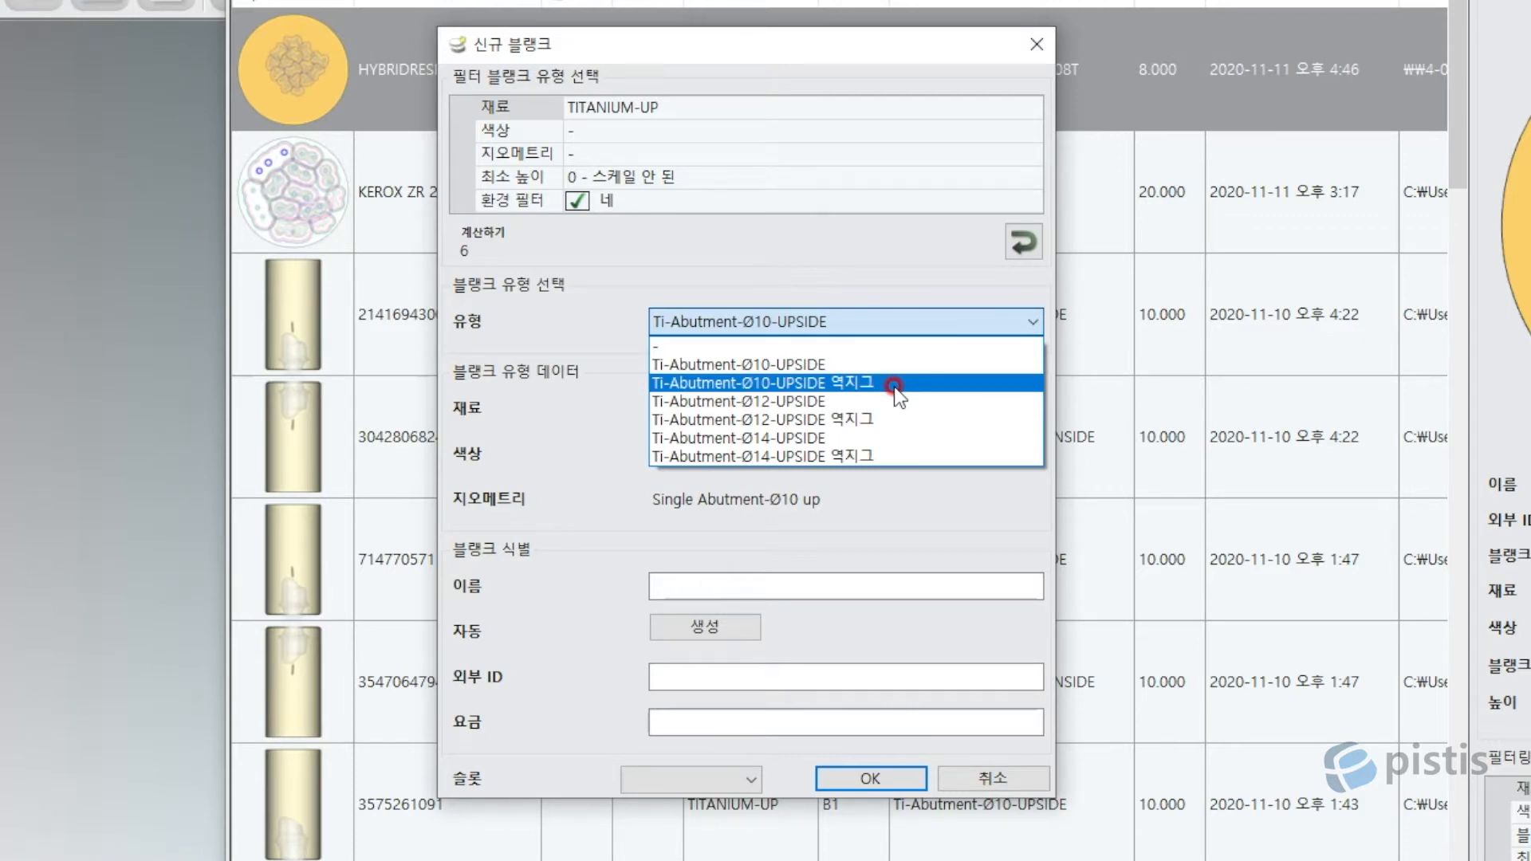
left_click(837, 364)
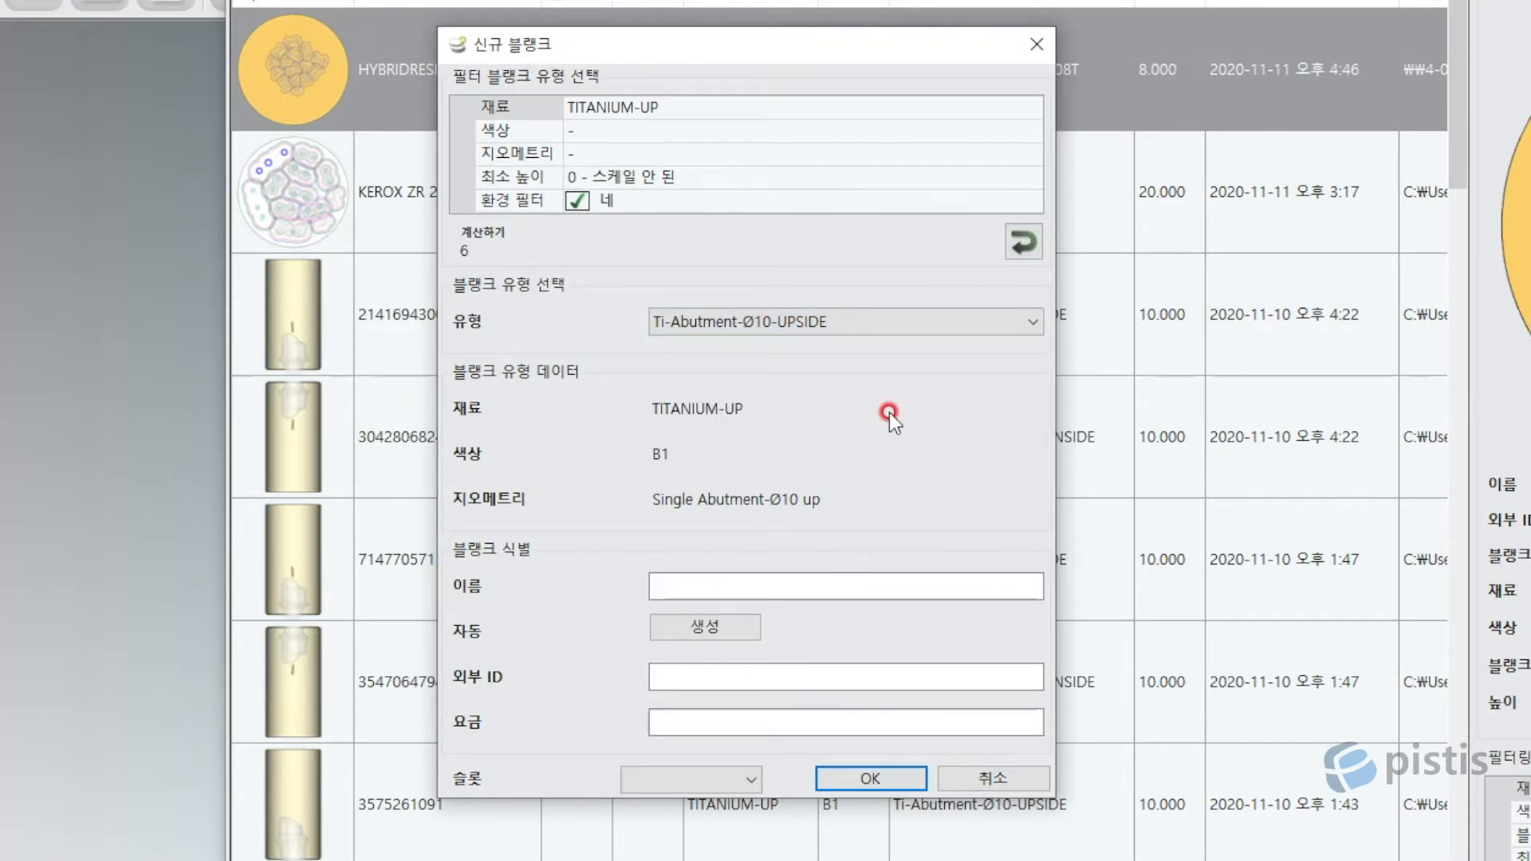
left_click(857, 325)
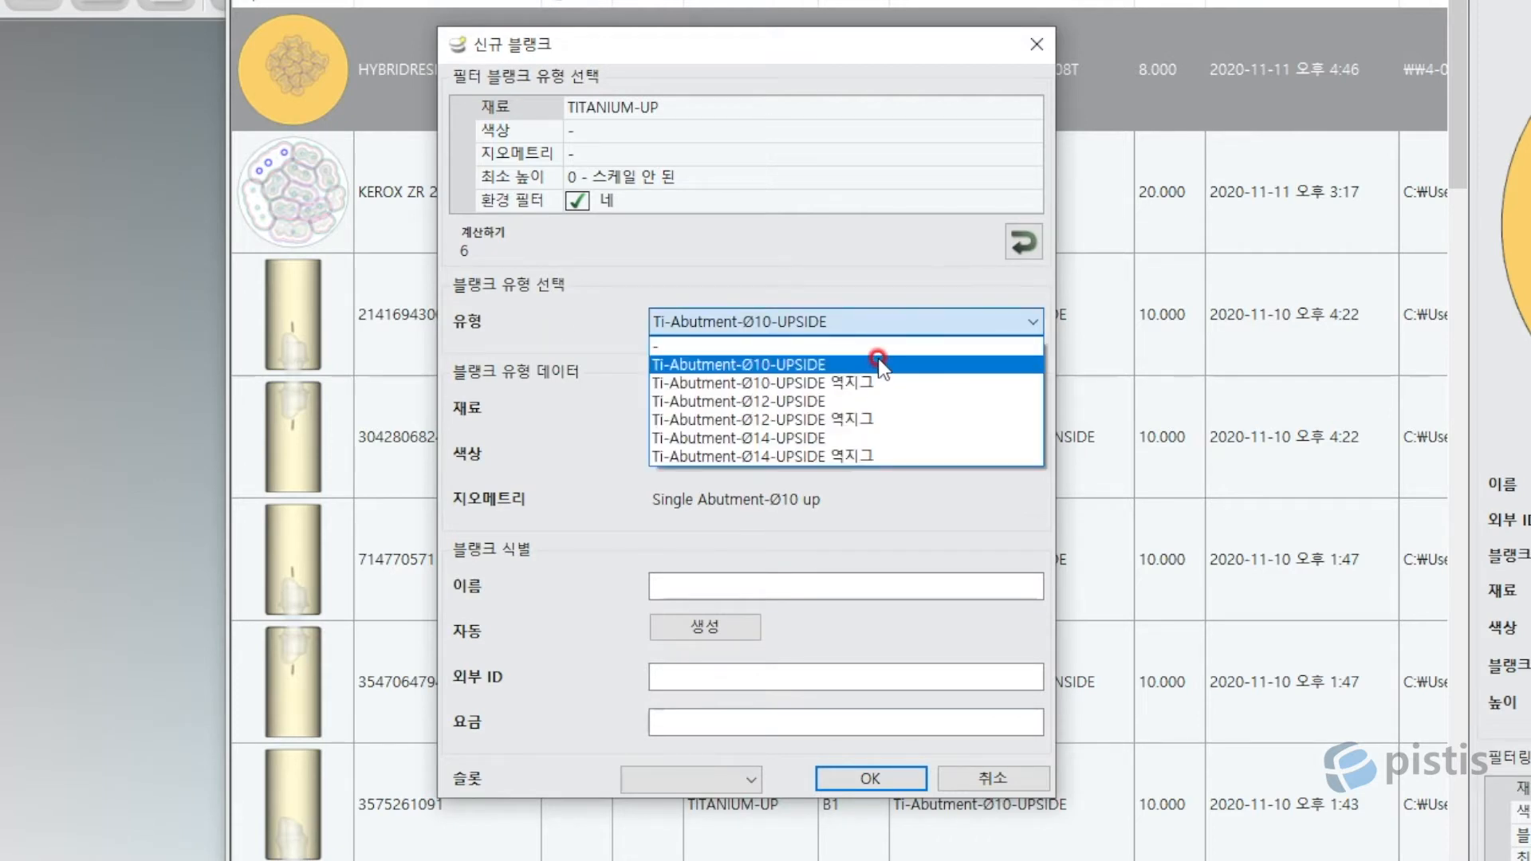
left_click(877, 360)
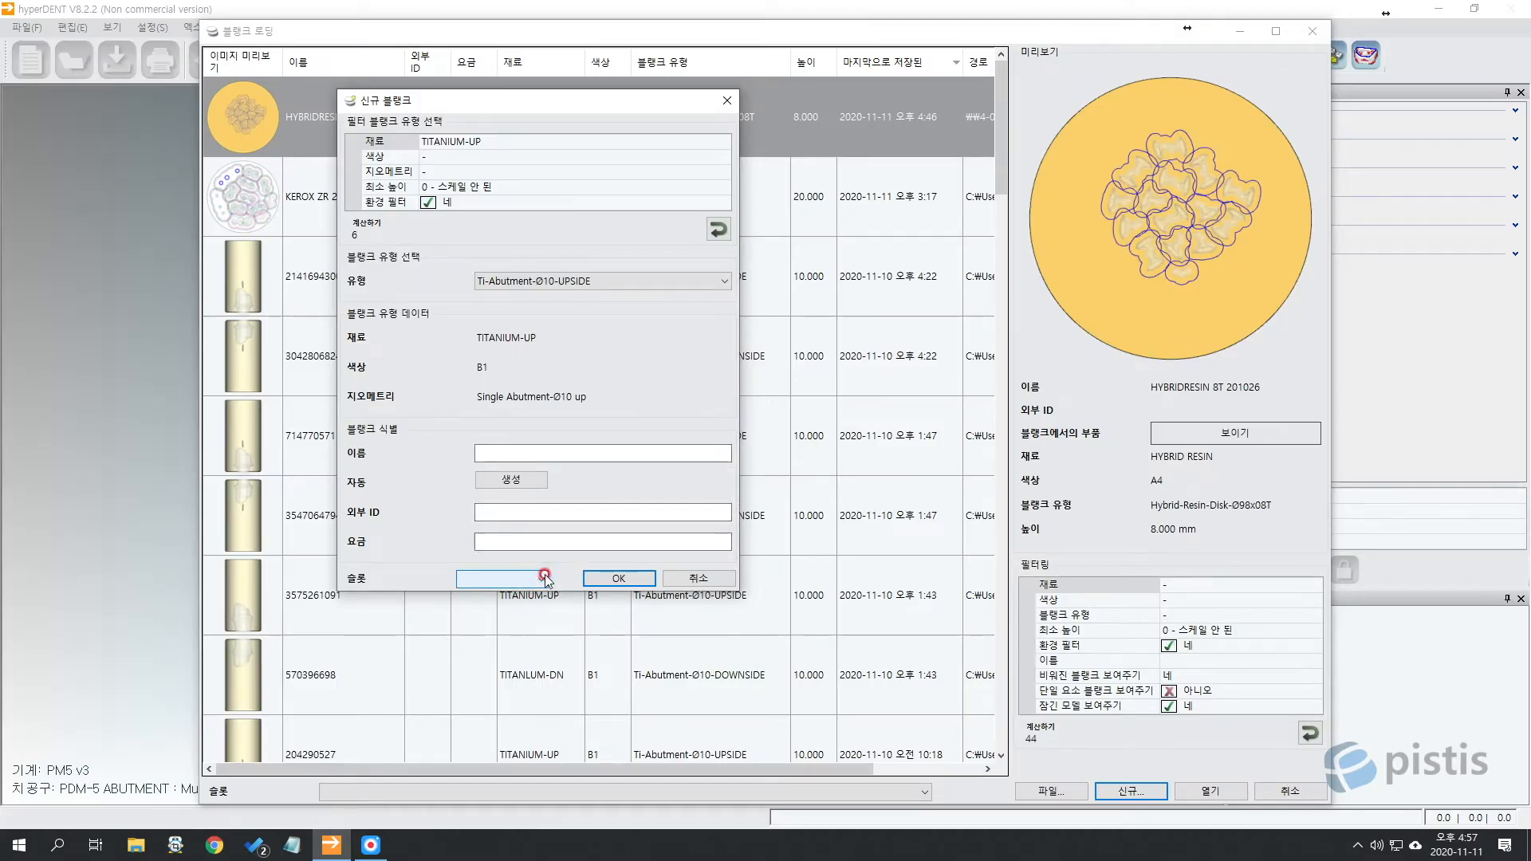
left_click(517, 578)
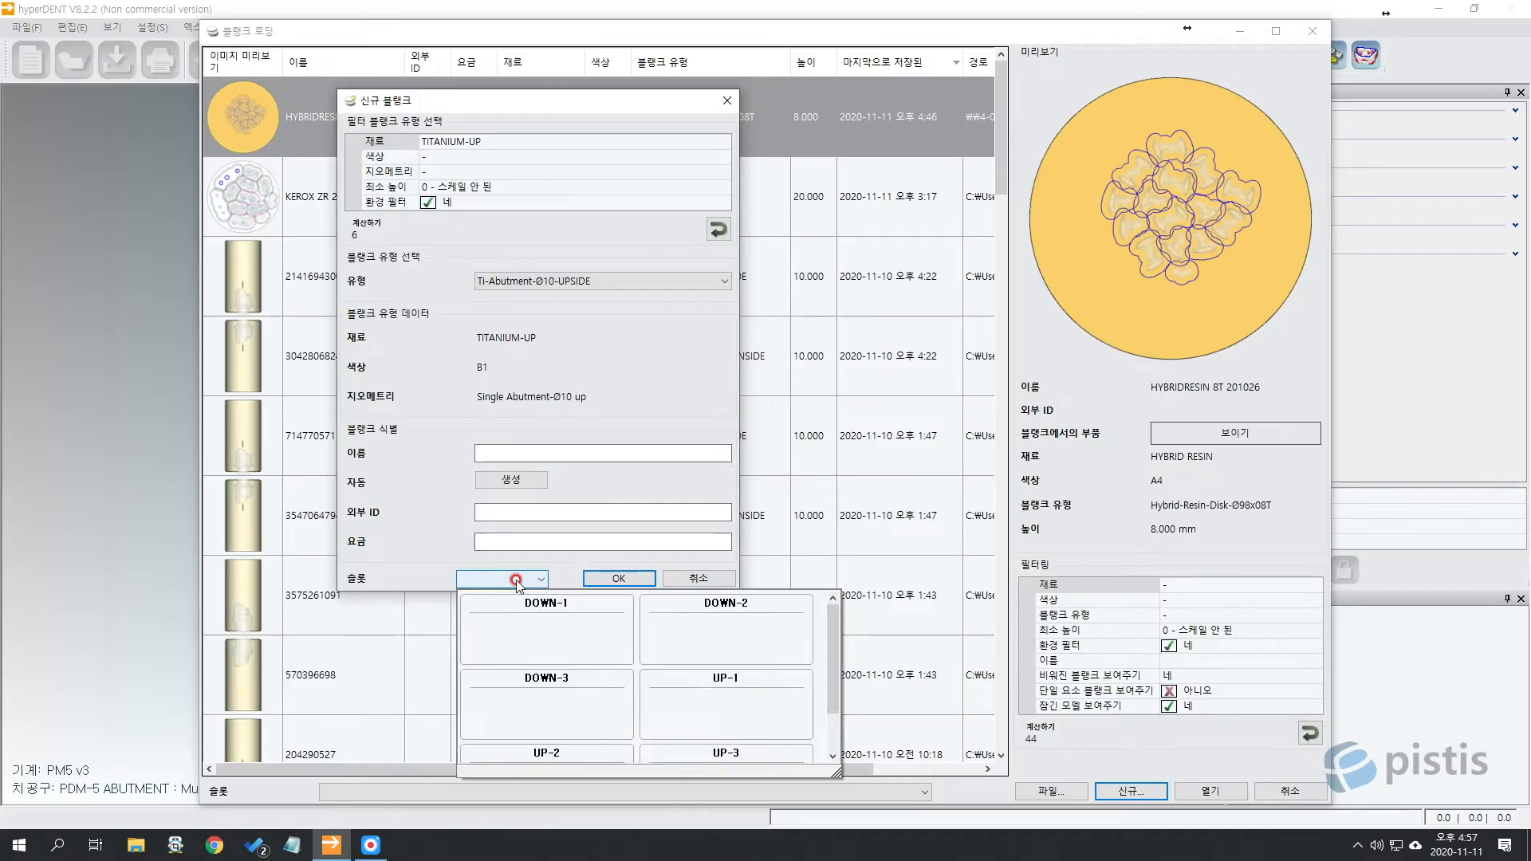
Place the new blank in slot UP-2 and enter the name Up2 10.
scroll(742, 705, "down", 1)
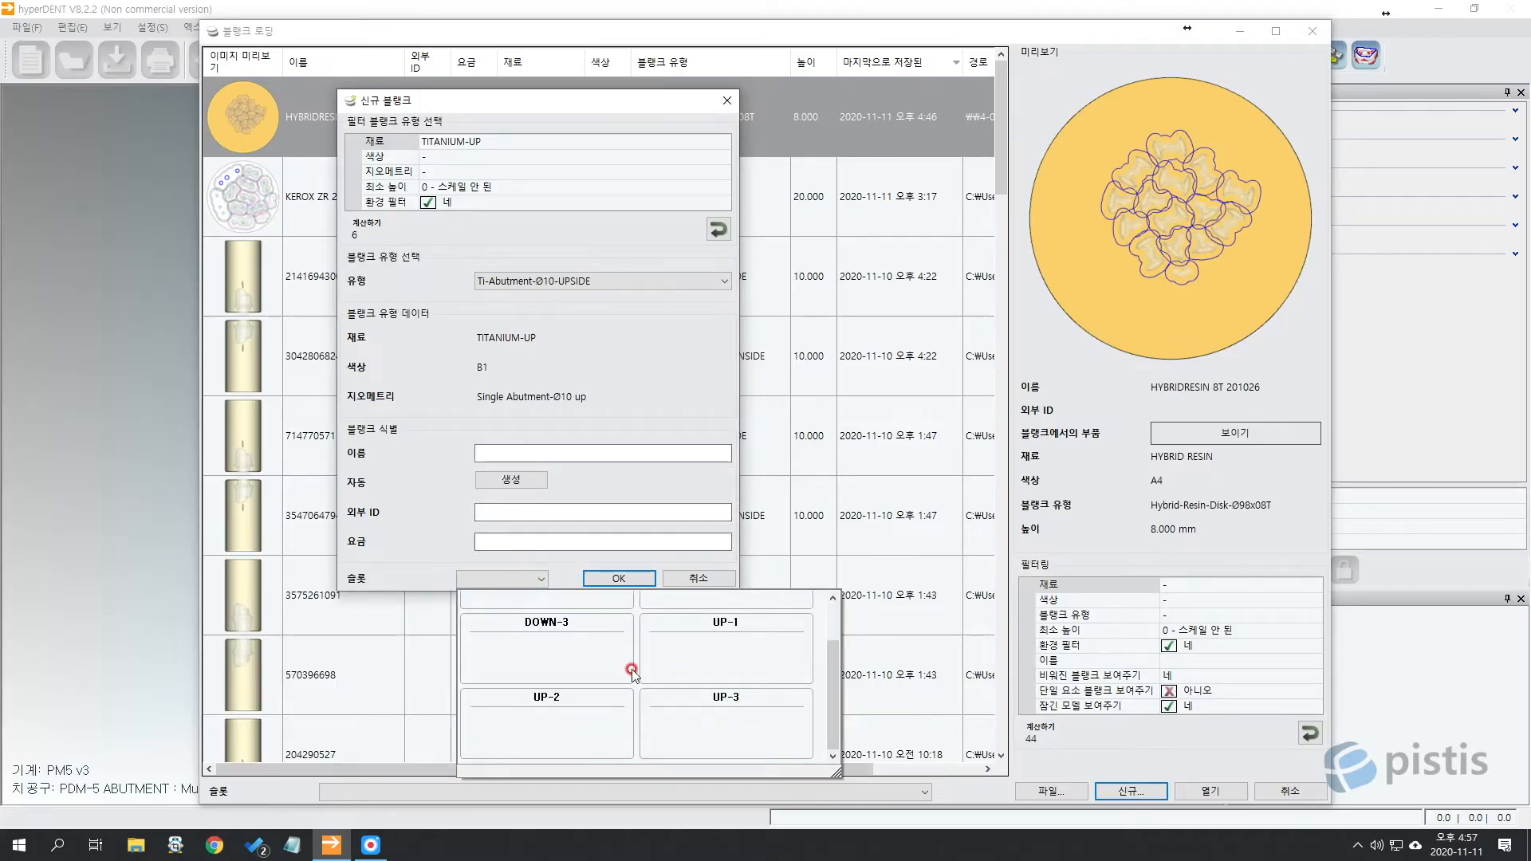
left_click(581, 734)
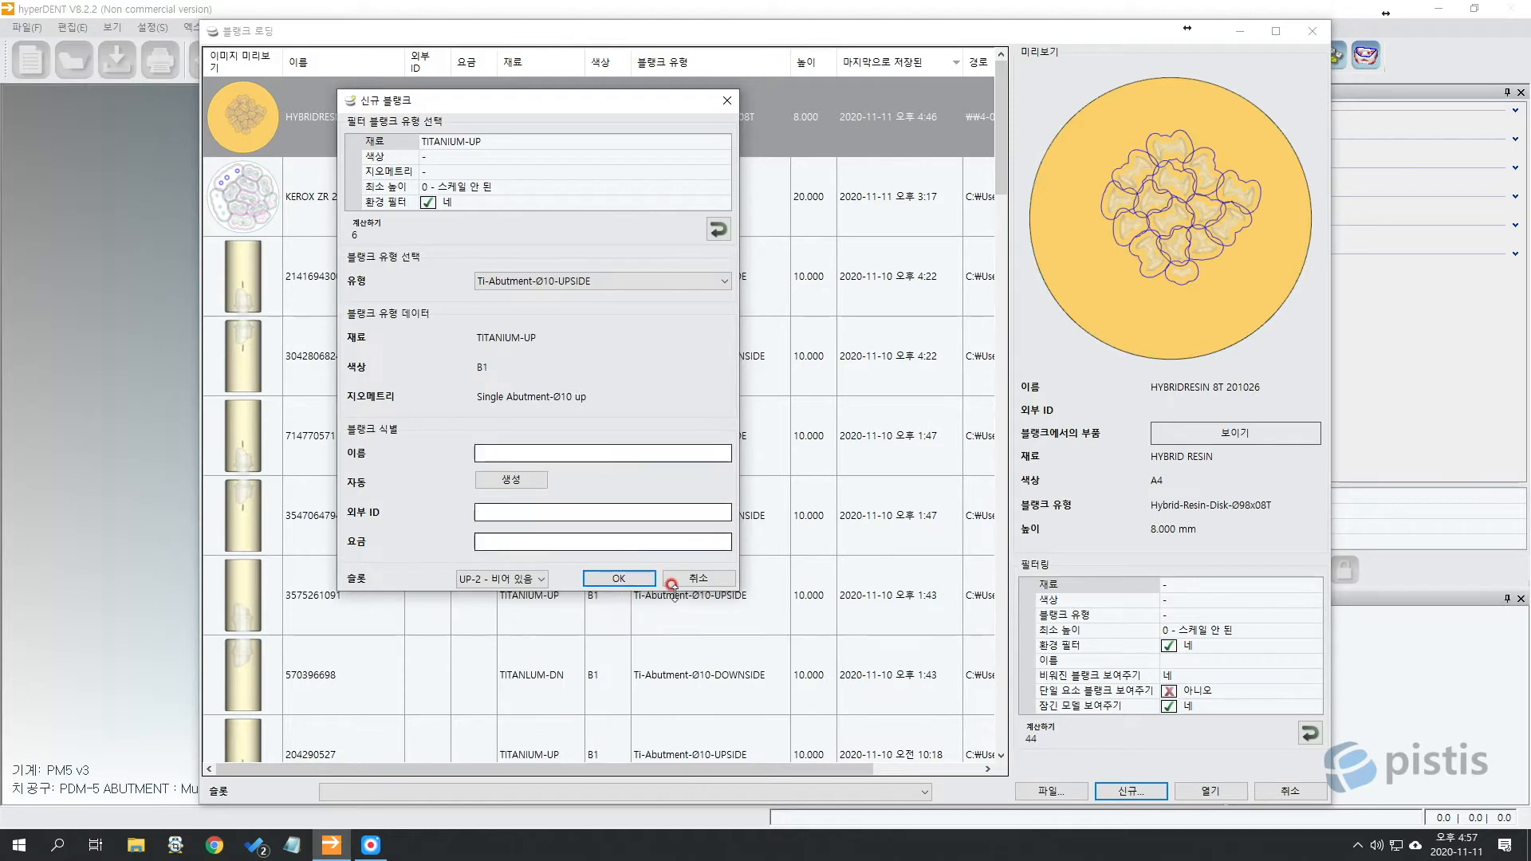
left_click(644, 577)
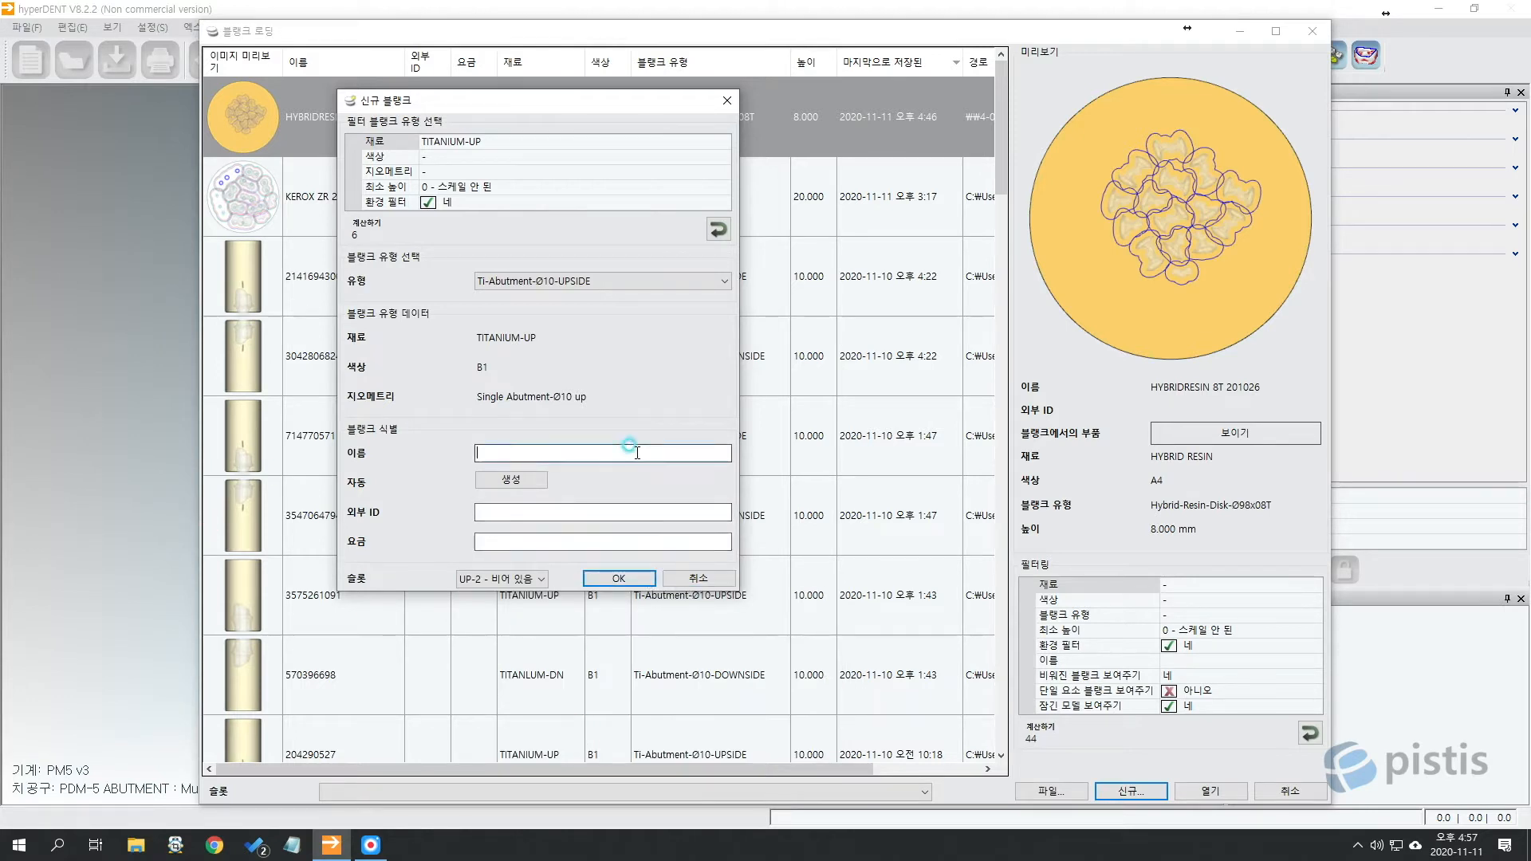
type("UP")
key("BackSpace")
type("Up2 10")
Correct the blank name to Up2 10 and confirm loading the blank.
left_click_drag(510, 452, 422, 447)
left_click(514, 452)
left_click(588, 457)
left_click_drag(593, 454, 452, 449)
left_click(514, 480)
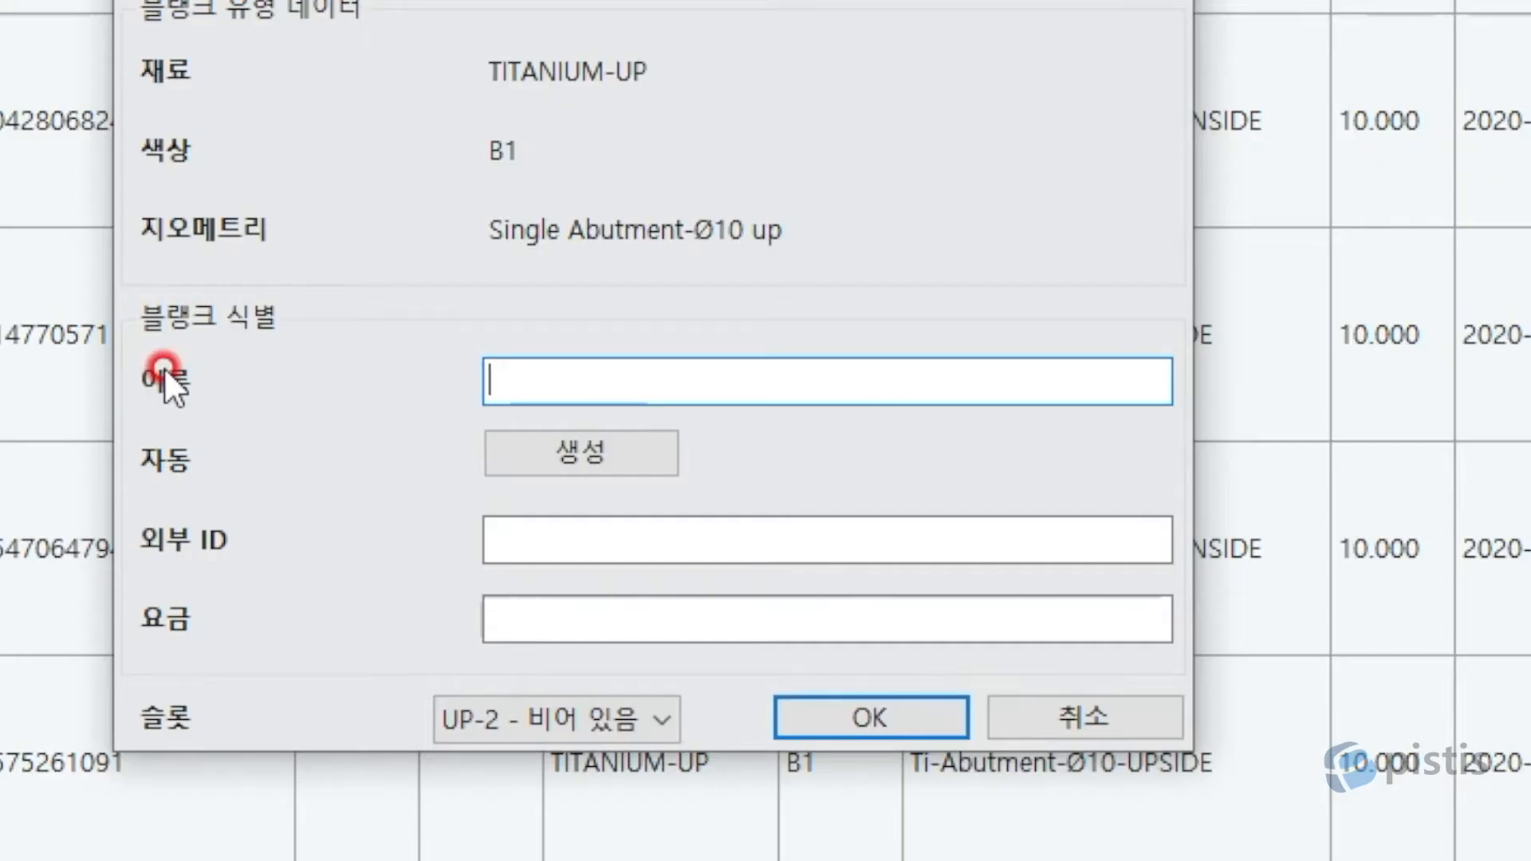
type("Up2 ")
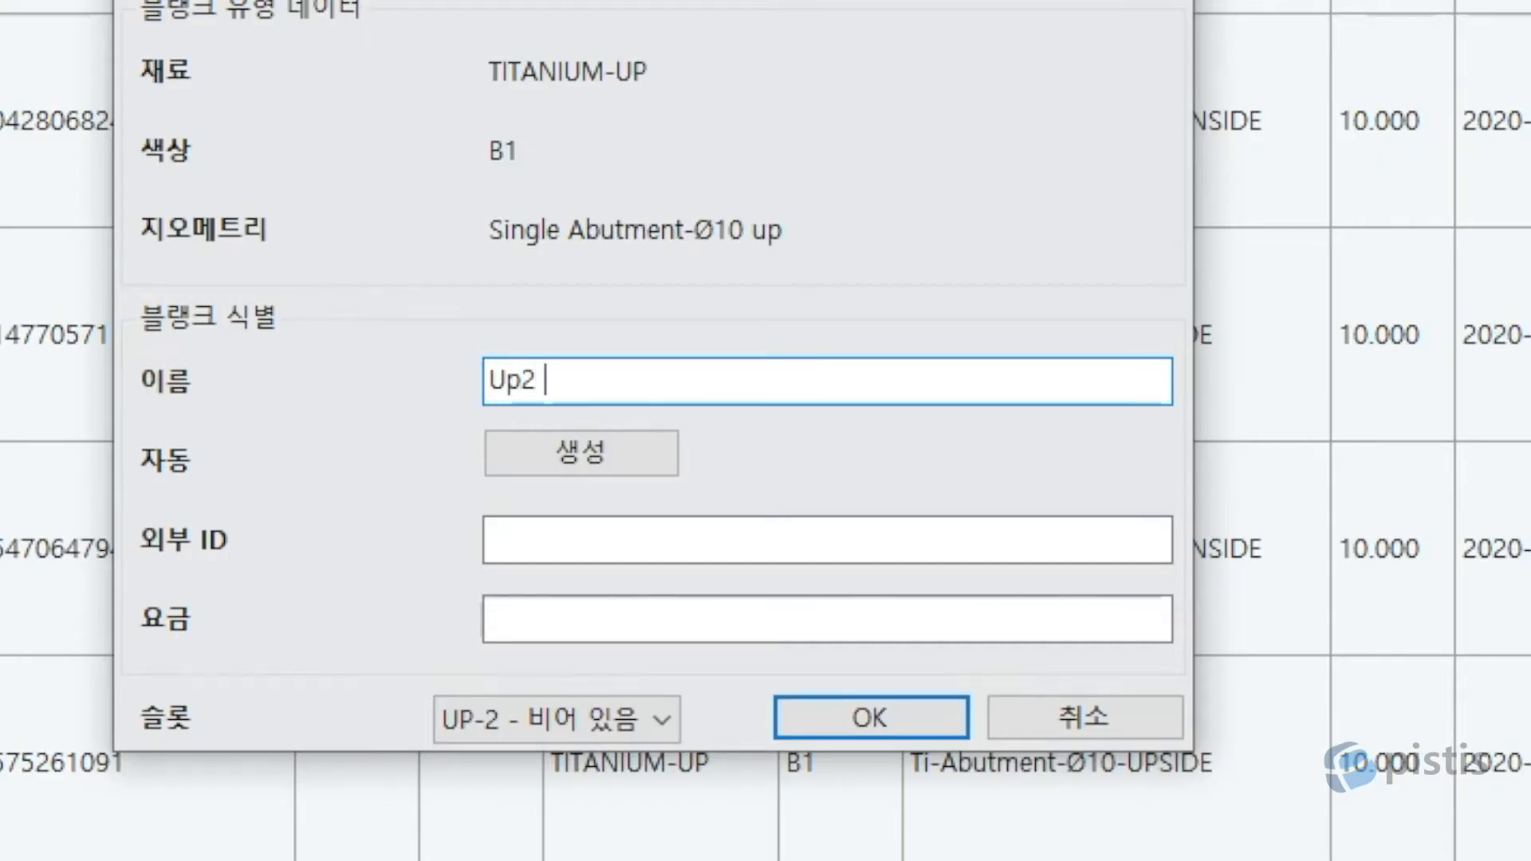
type("10")
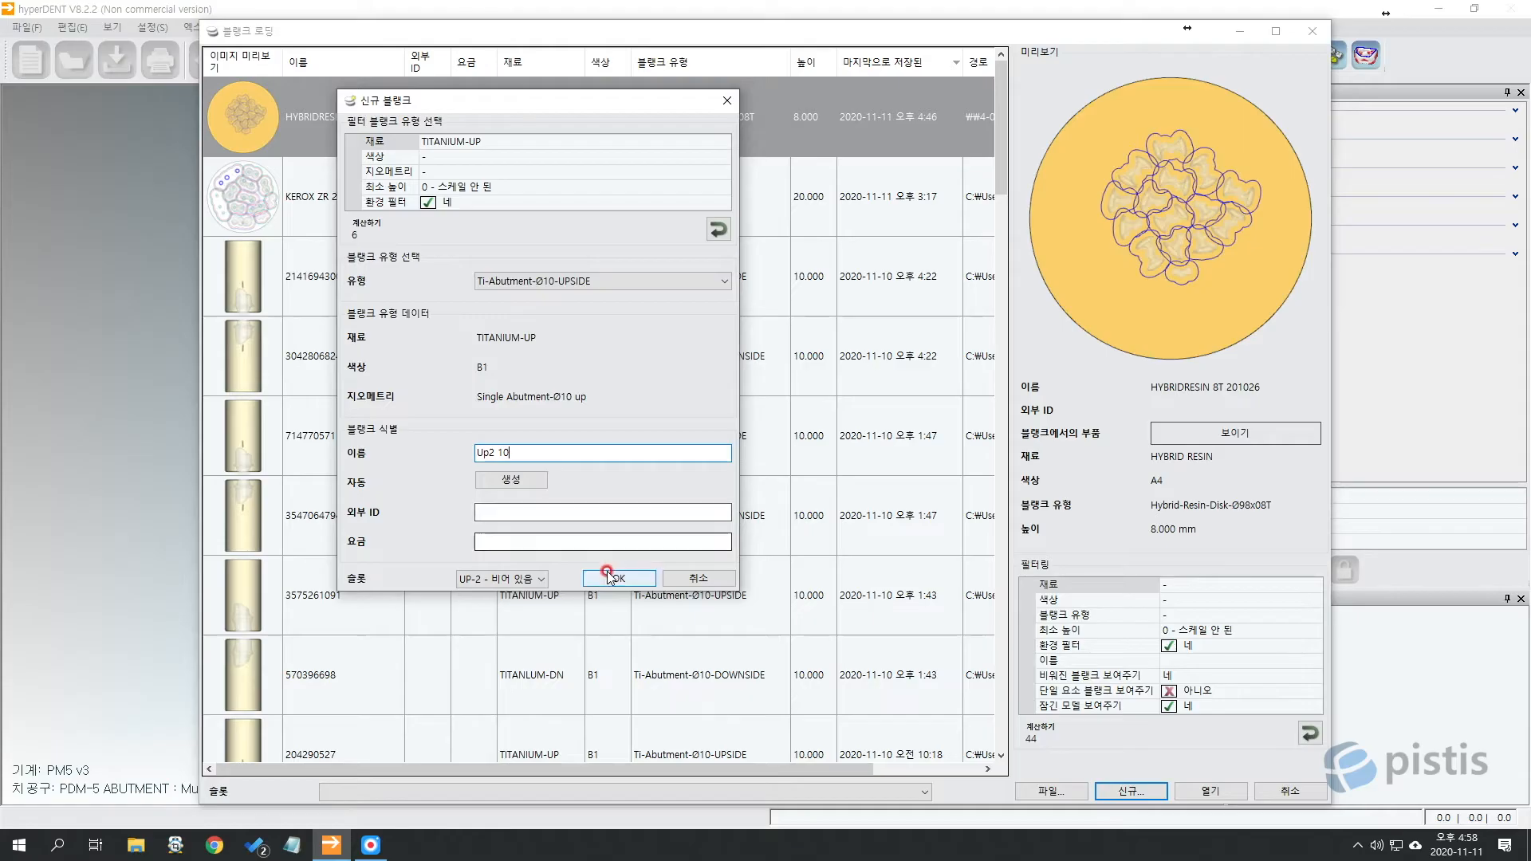
left_click(835, 700)
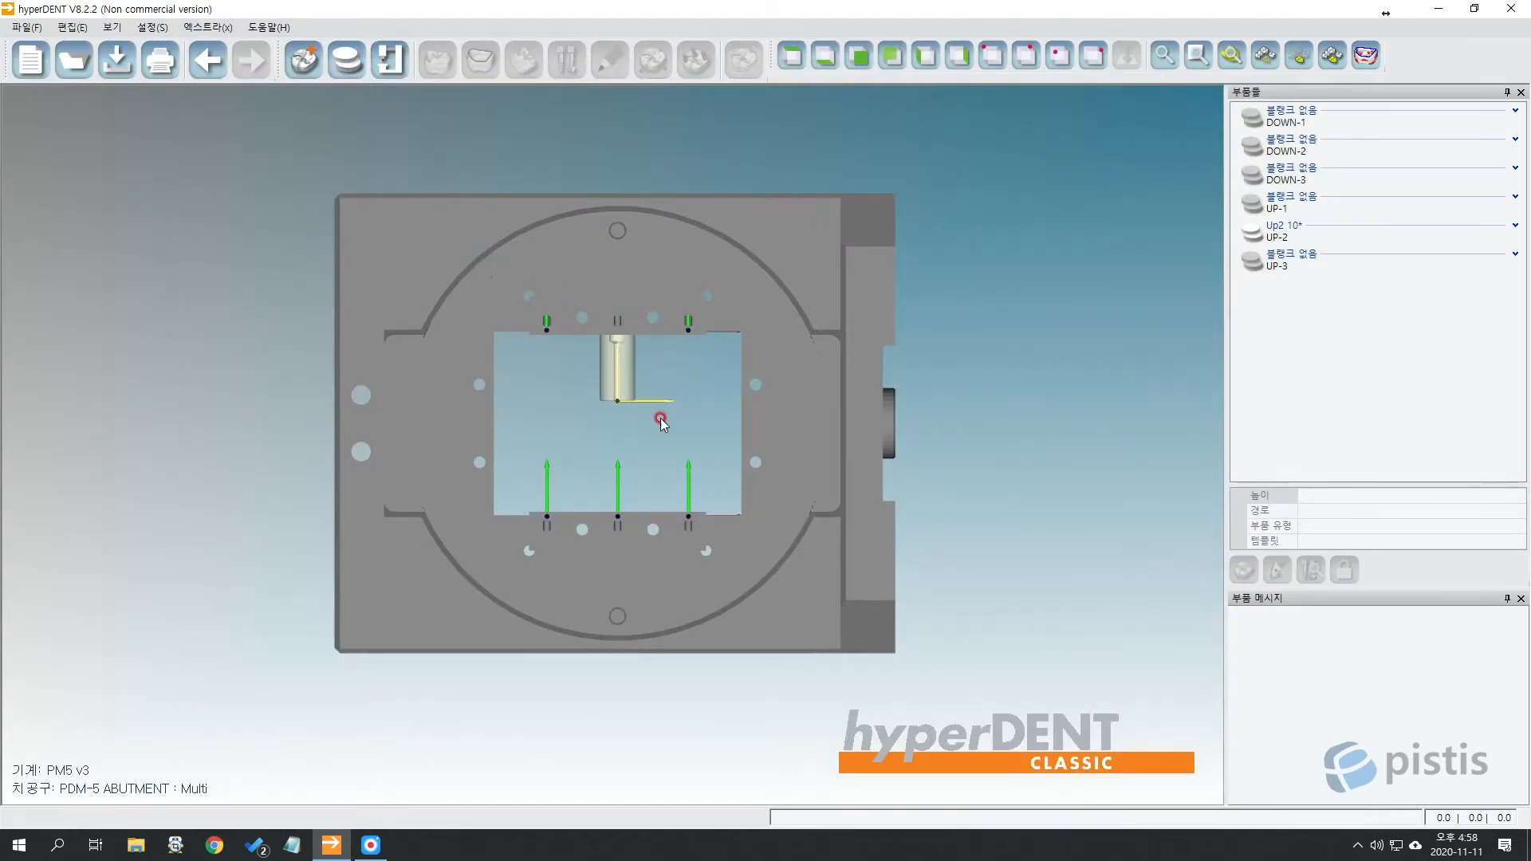
Inspect the Up2 10 blank in slot UP-2, then bring up the add-part file chooser.
scroll(621, 398, "up", 3)
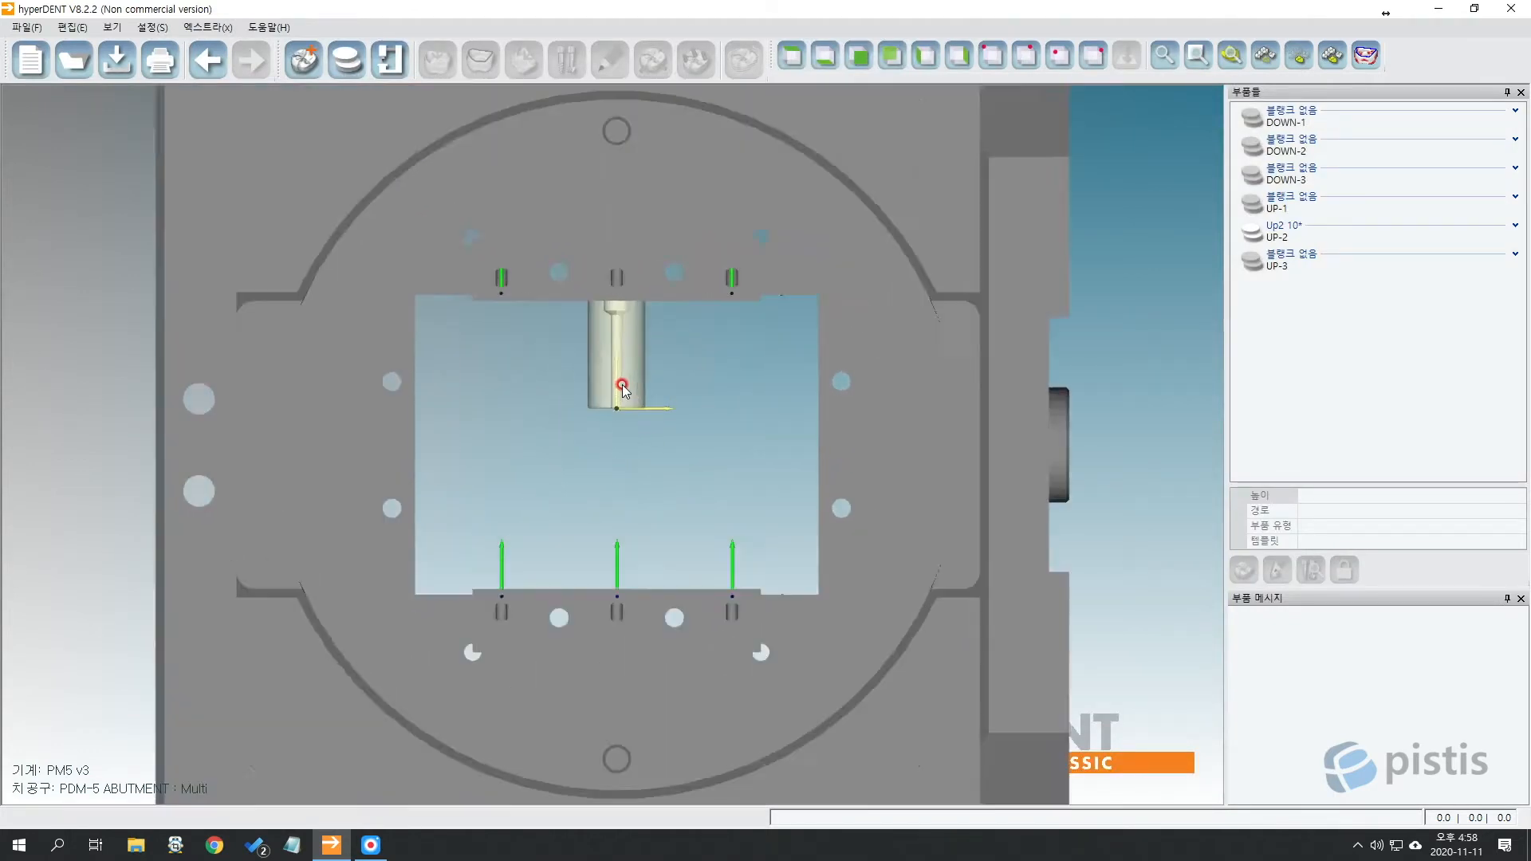
scroll(621, 391, "down", 3)
scroll(622, 386, "up", 7)
middle_click_drag(629, 352, 619, 475)
scroll(695, 444, "down", 3)
scroll(695, 444, "down", 3)
middle_click_drag(728, 465, 701, 400)
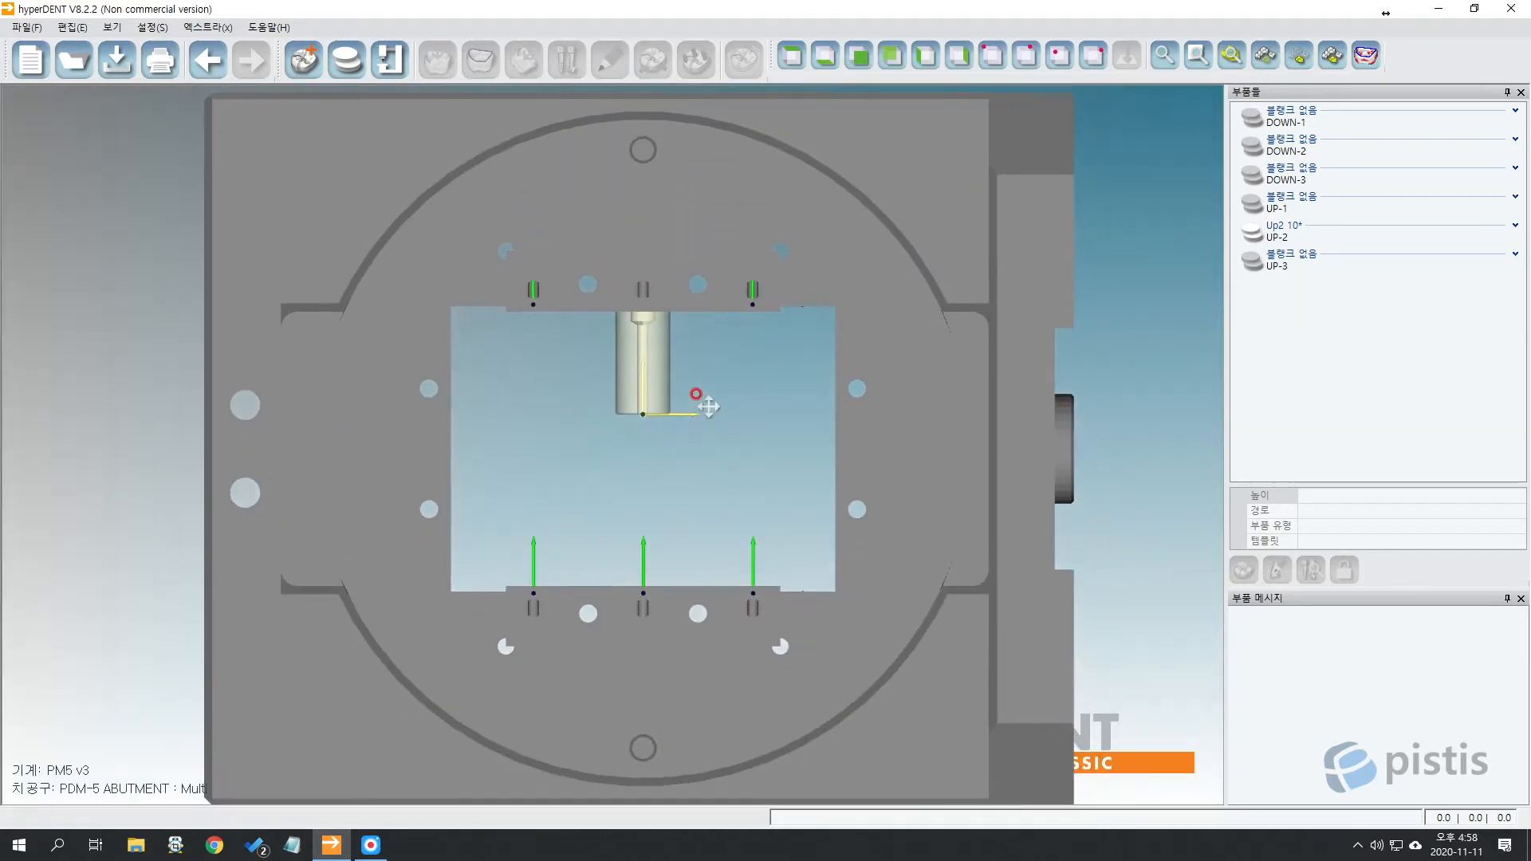
scroll(707, 414, "down", 2)
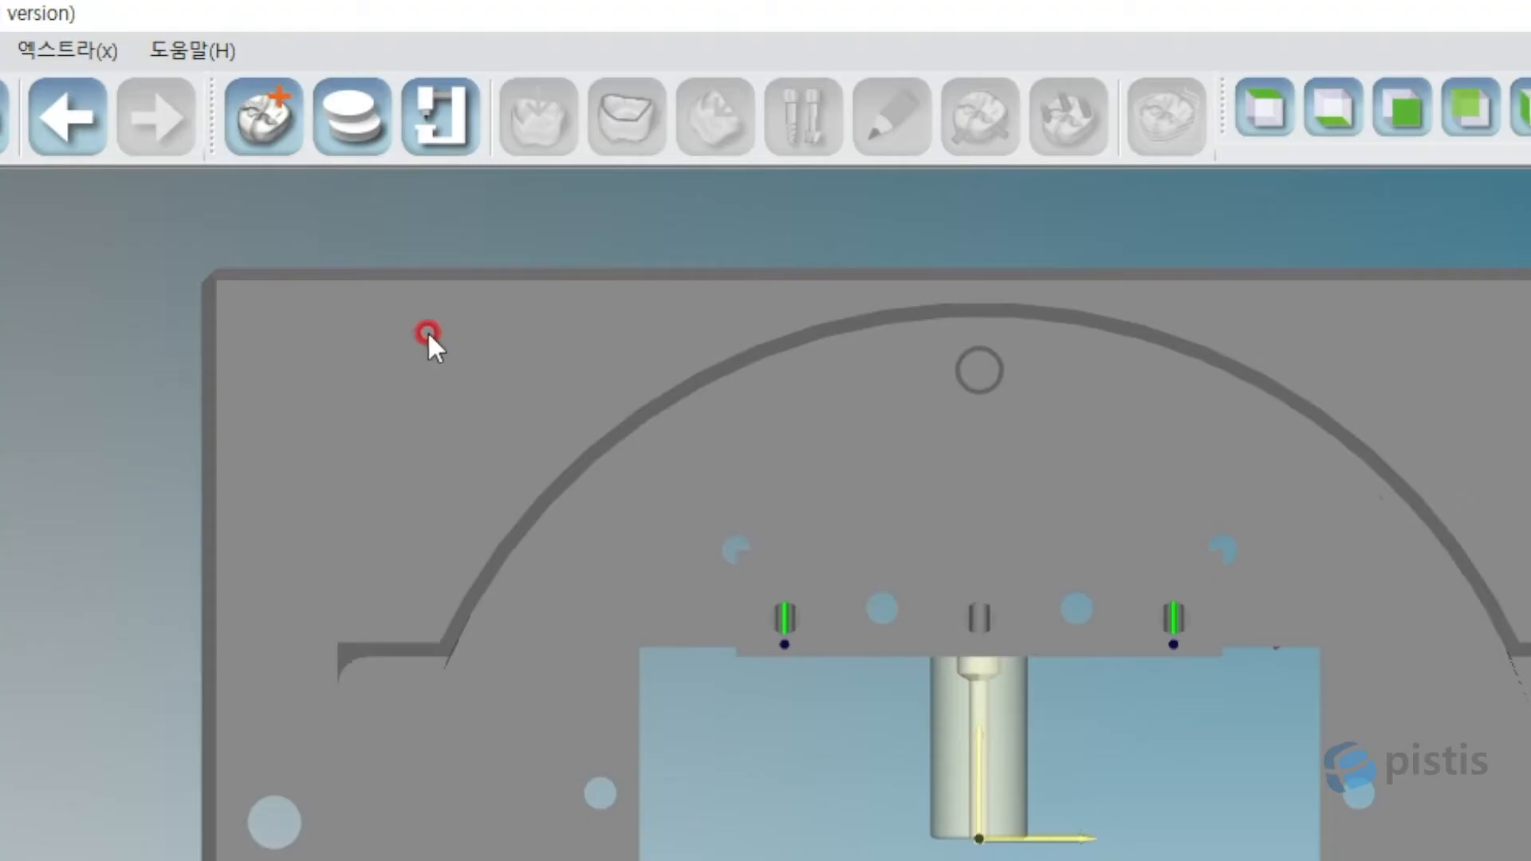
left_click(270, 128)
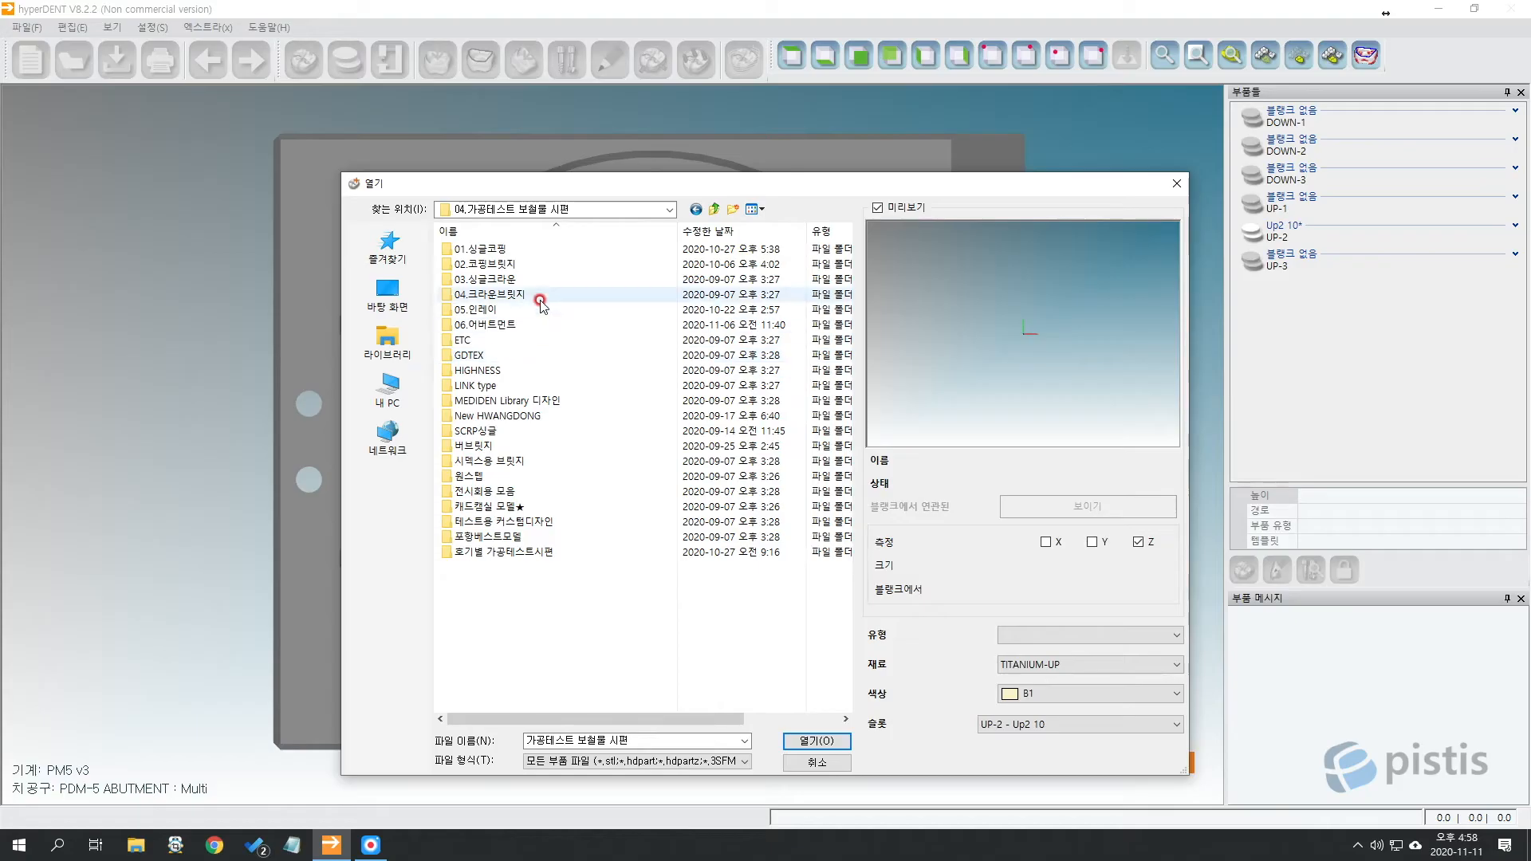
Browse to the SCRP #13 case folder and select the abutment_cad STL file.
double_click(538, 297)
left_click_drag(674, 230, 733, 229)
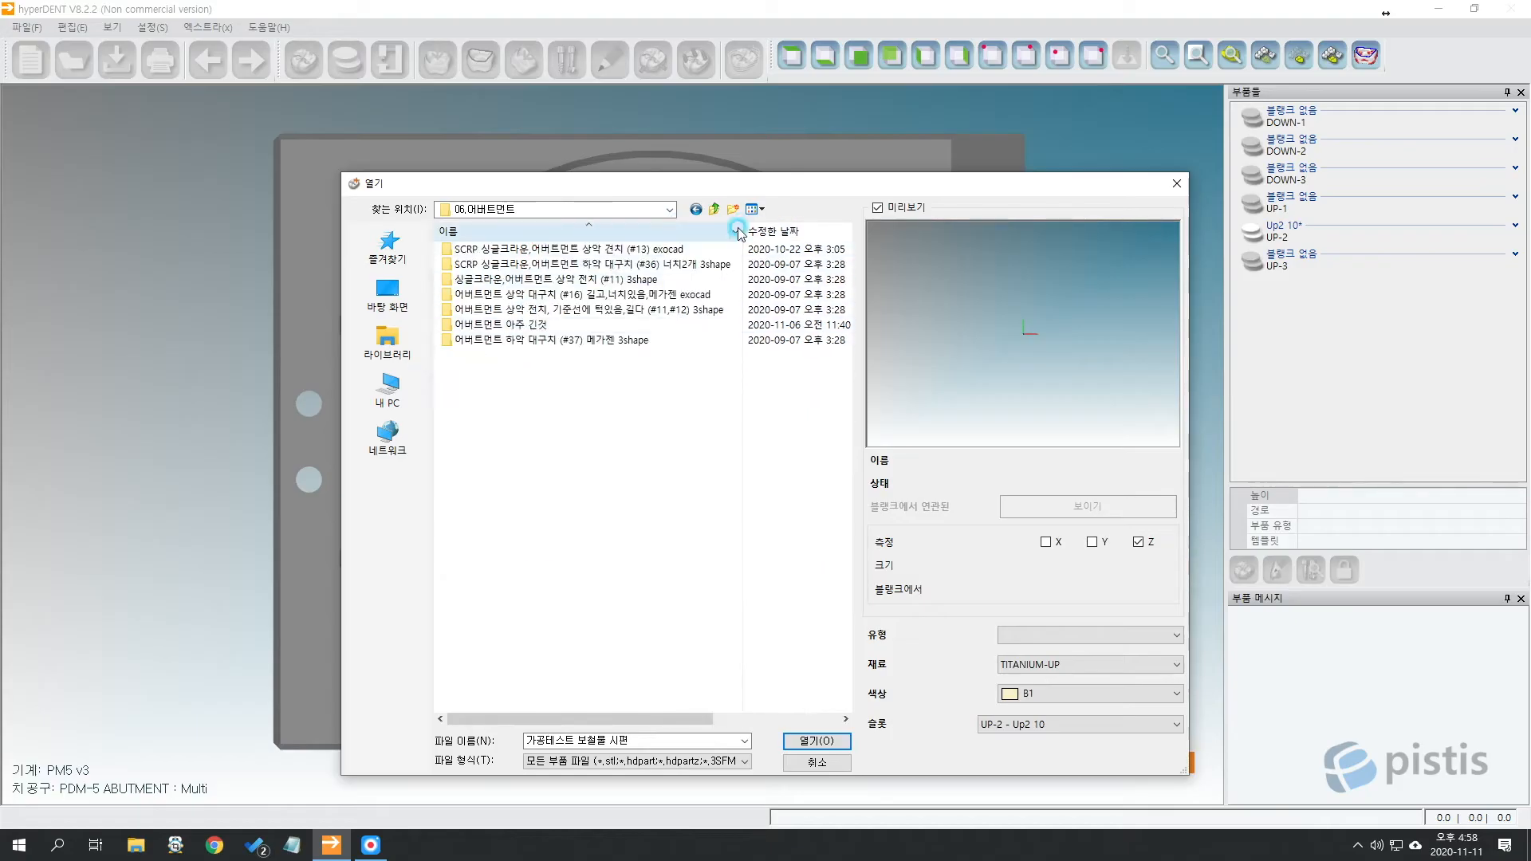
double_click(621, 253)
left_click(621, 252)
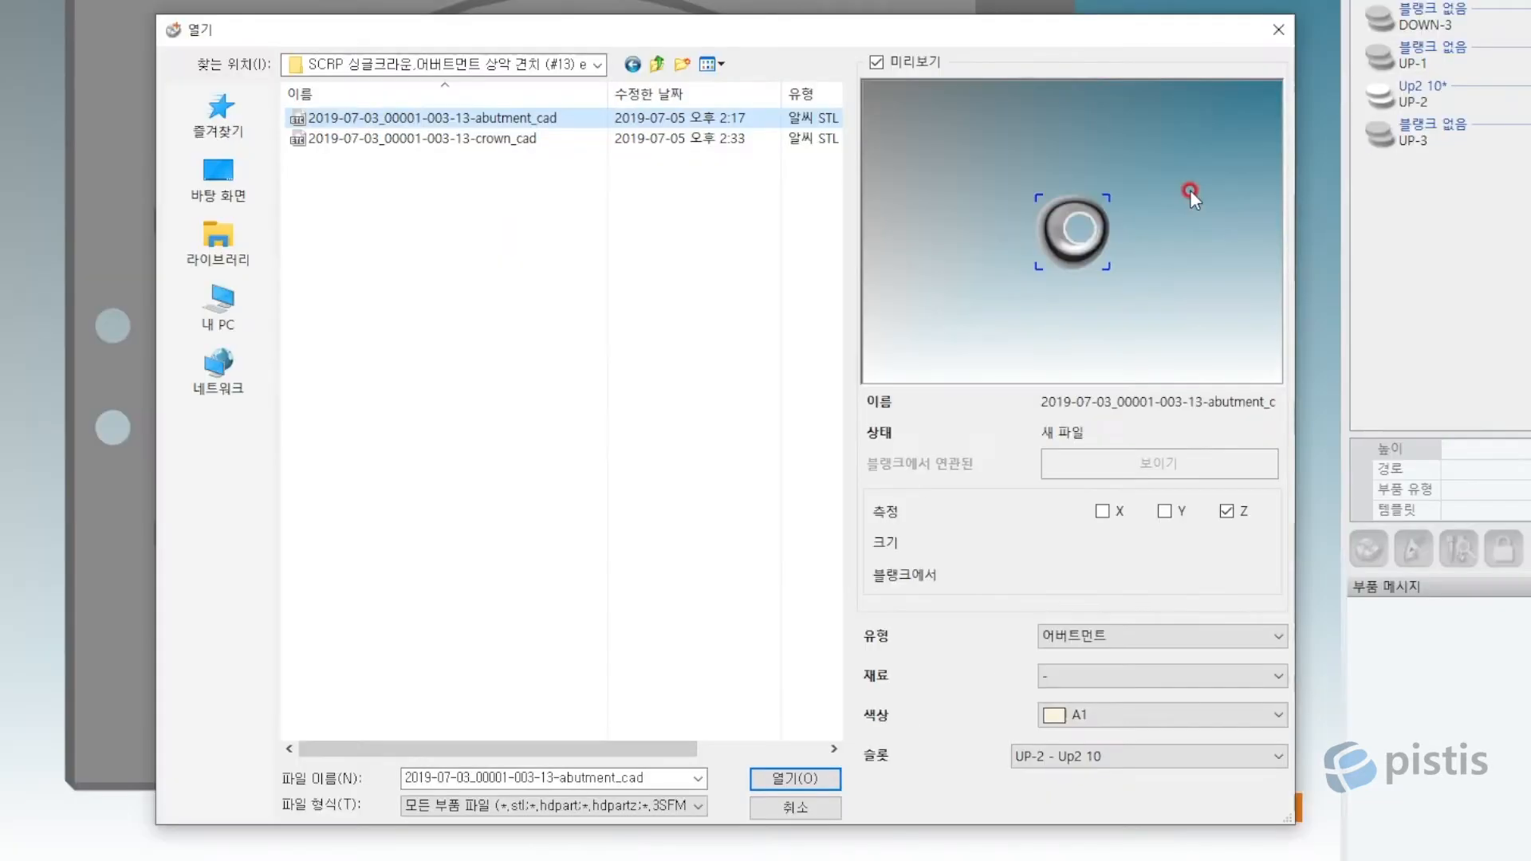
left_click_drag(1142, 188, 1130, 260)
left_click(555, 119)
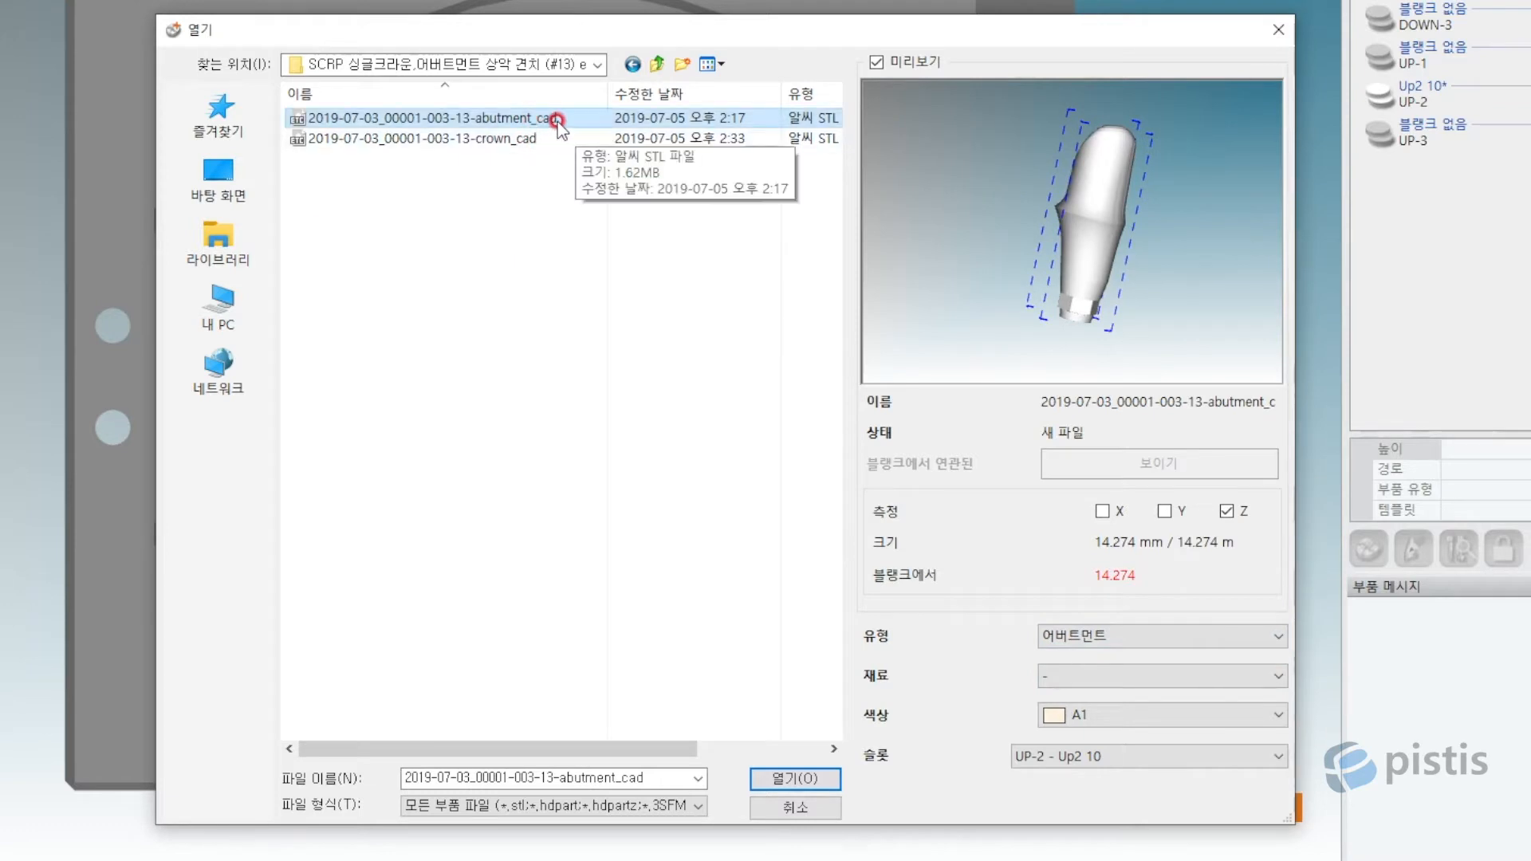
left_click(1089, 244)
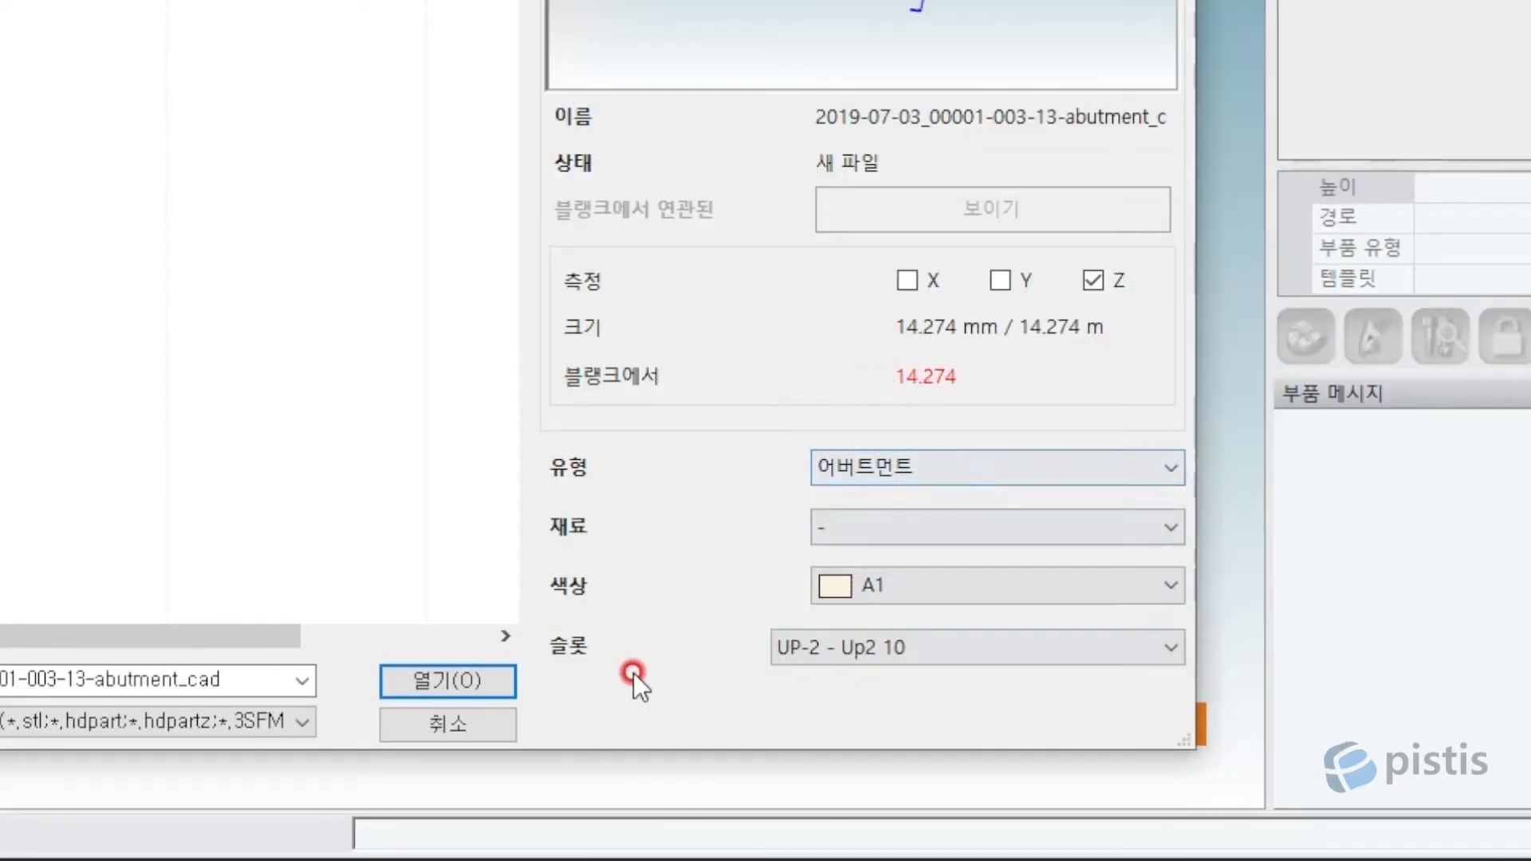
Keep slot UP-2 - Up2 10 for the part and load the abutment file.
left_click(998, 650)
scroll(1503, 485, "up", 1)
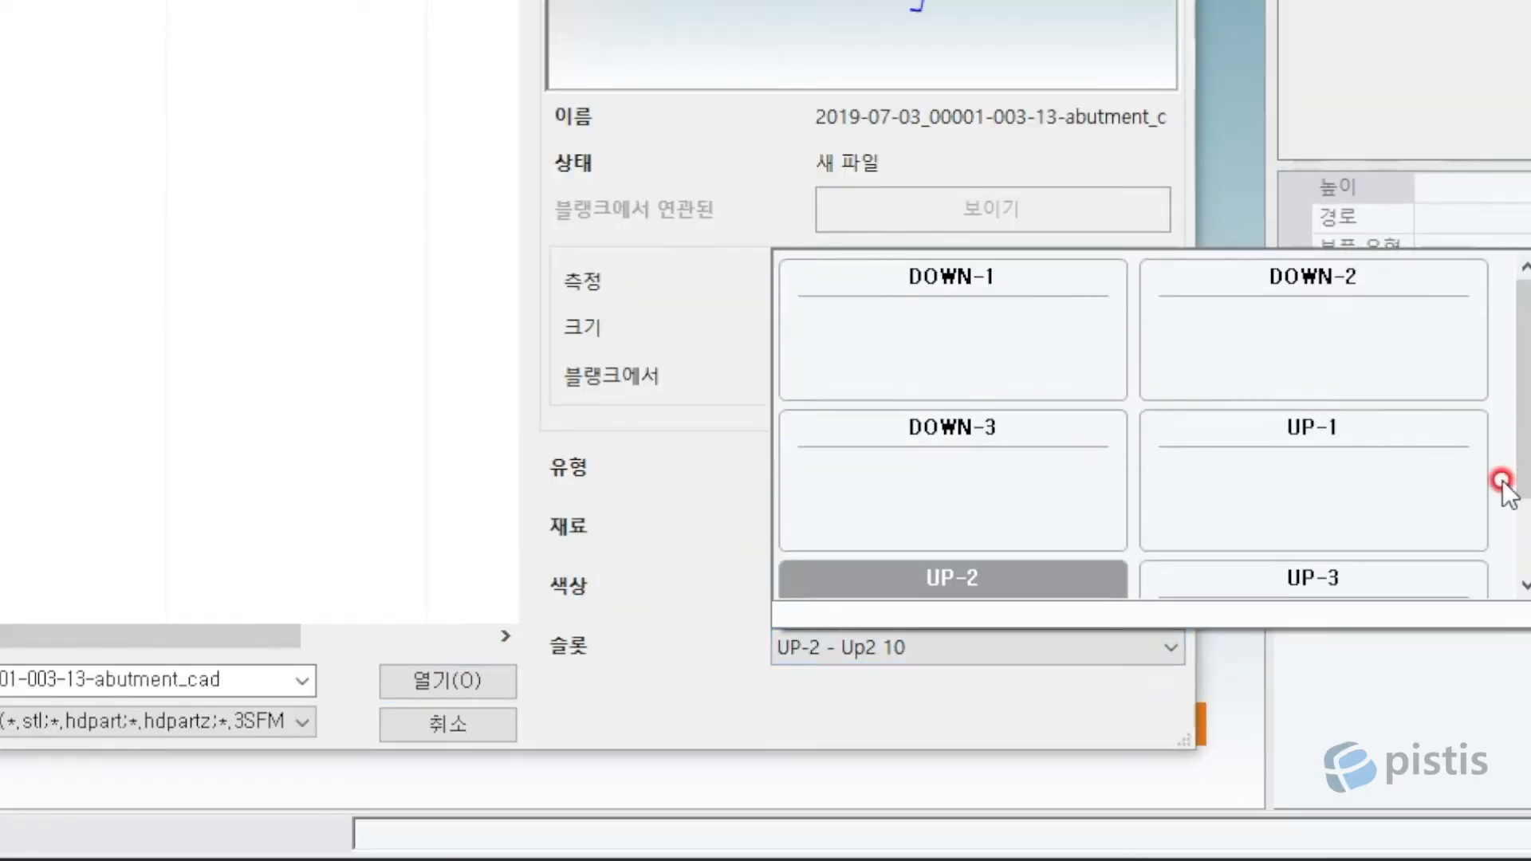
scroll(1293, 467, "down", 1)
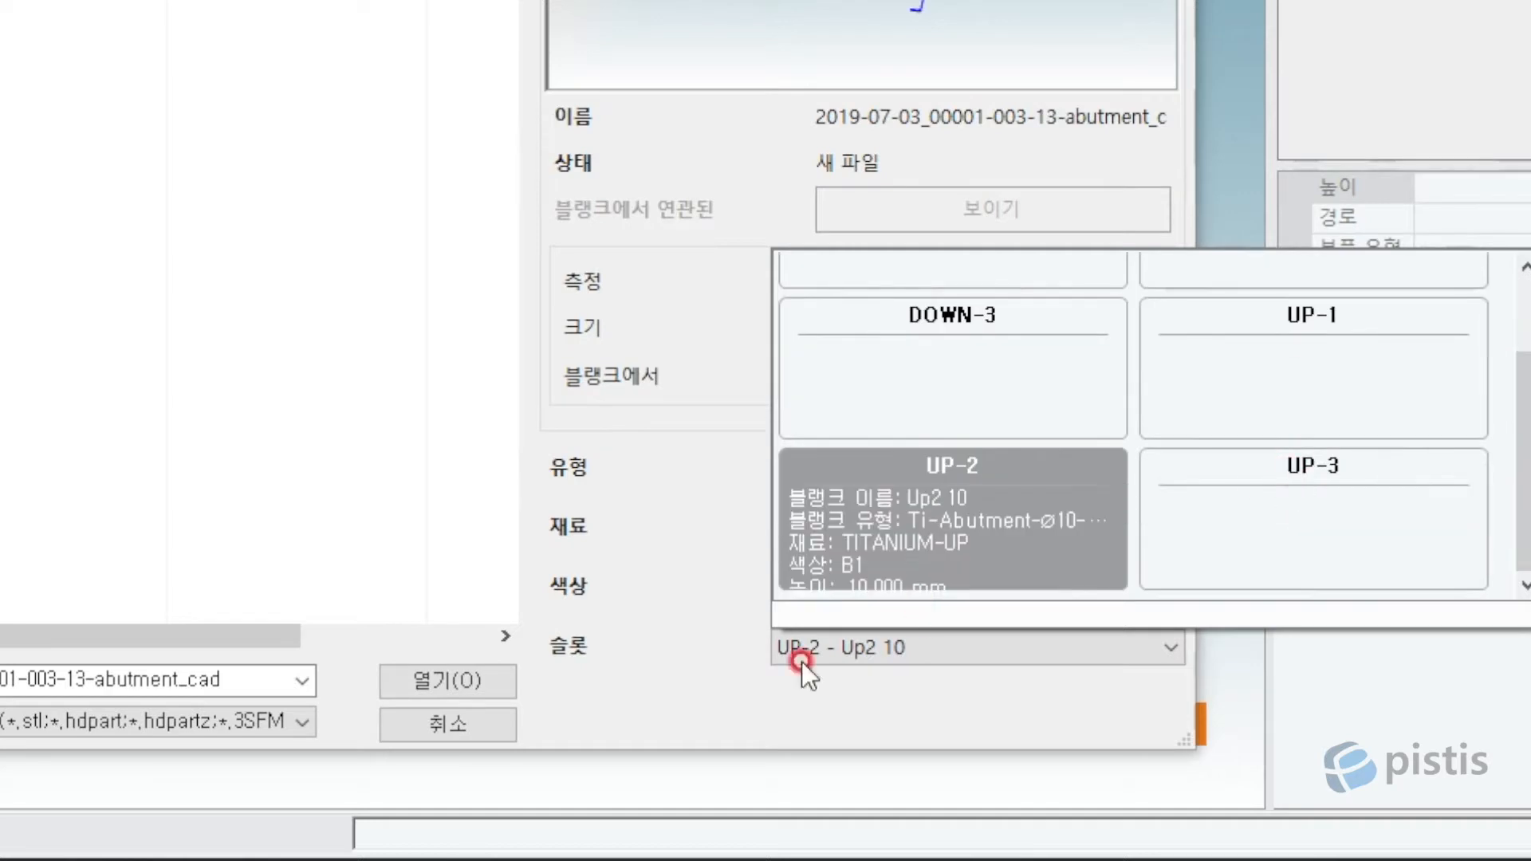
left_click(638, 482)
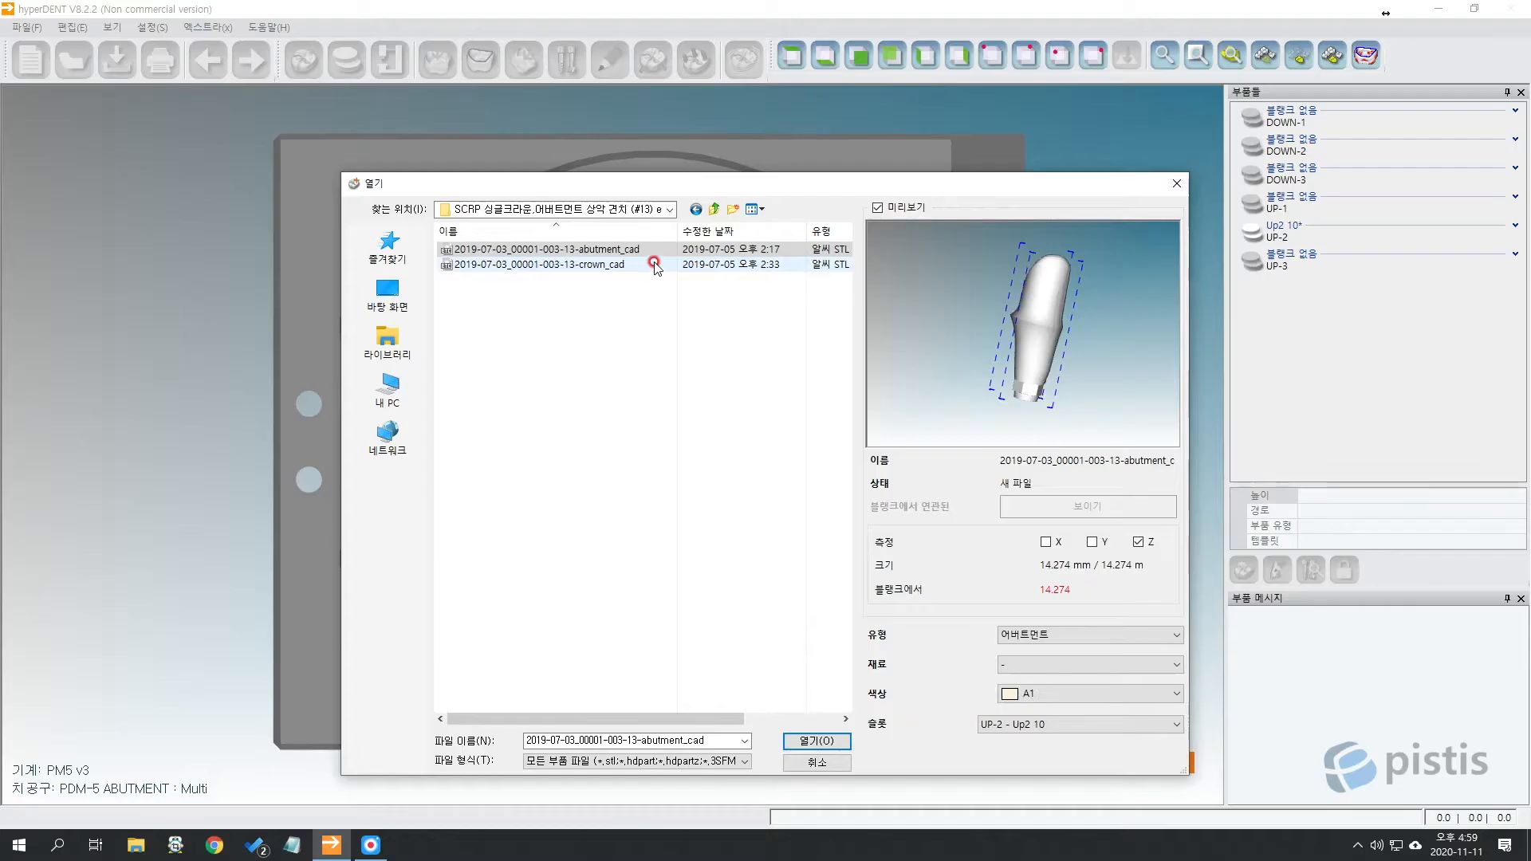
left_click_drag(639, 183, 598, 111)
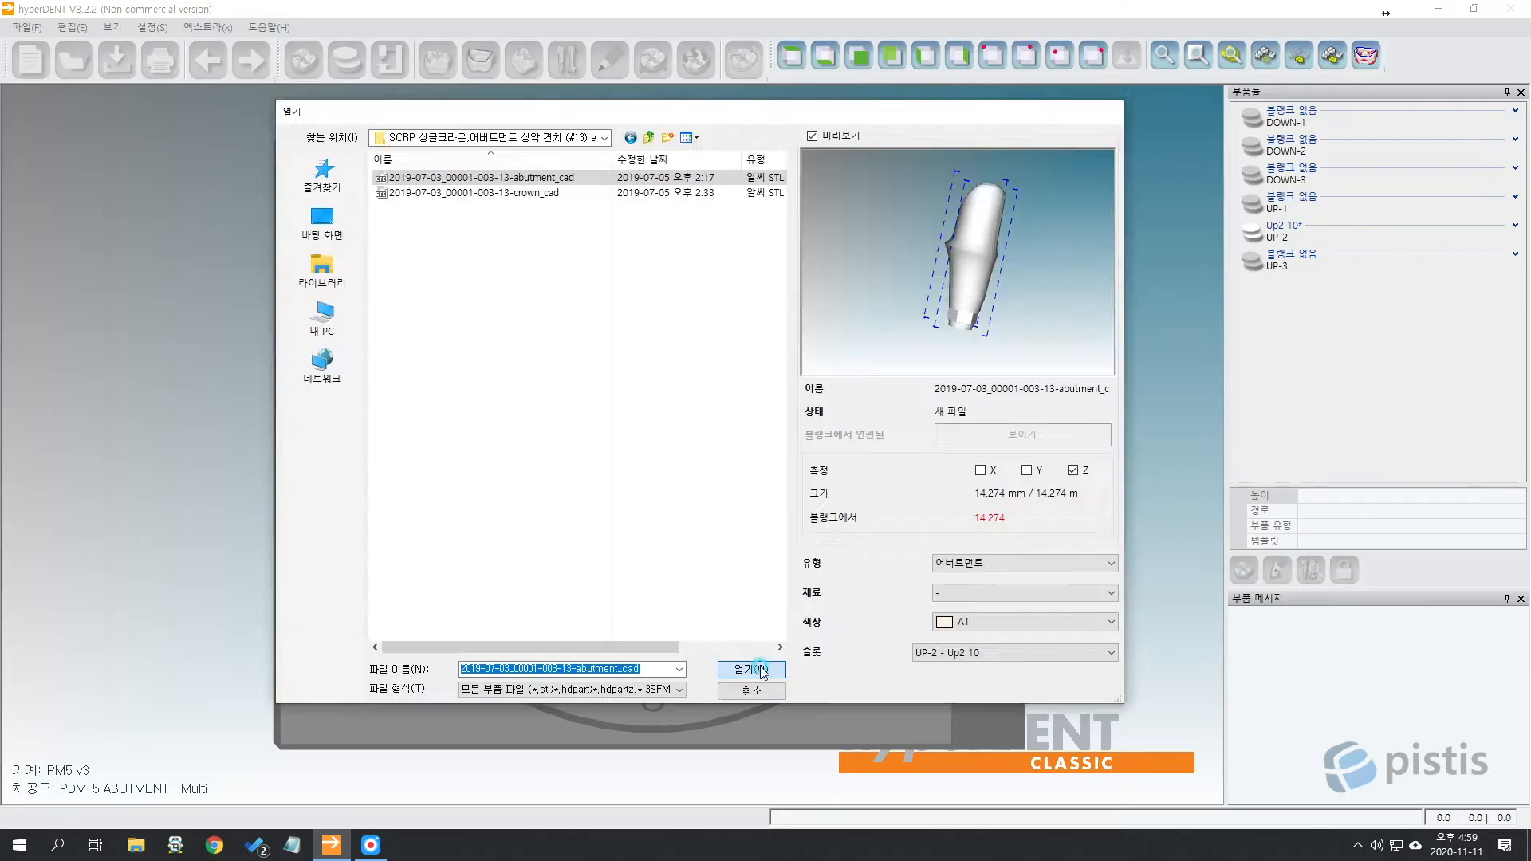
left_click(378, 536)
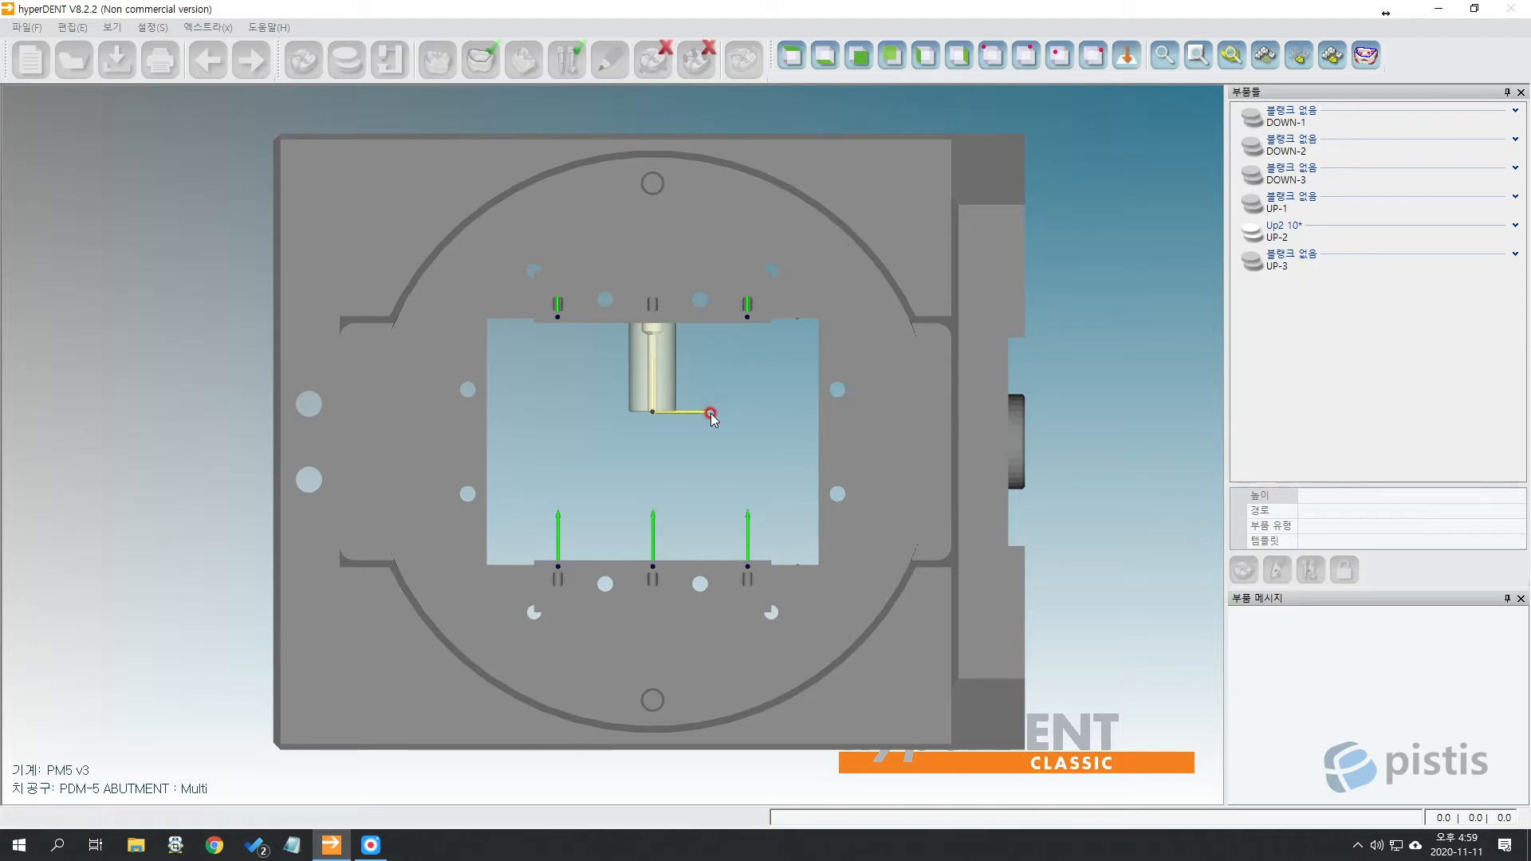
Inspect how the abutment_cad part sits in blank Up2 10 from several views.
left_click(710, 413)
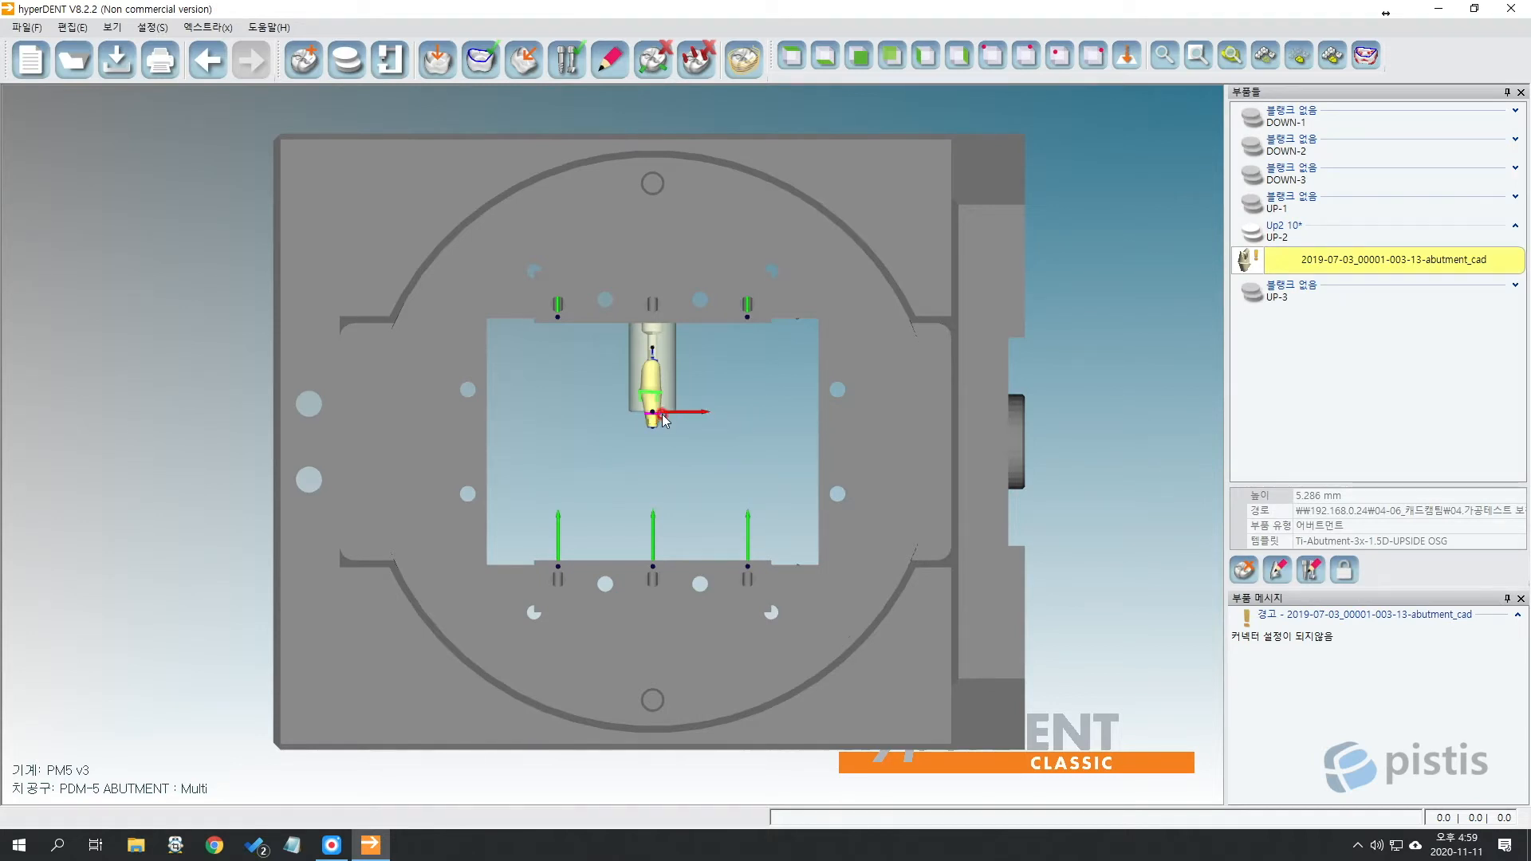
scroll(663, 421, "up", 5)
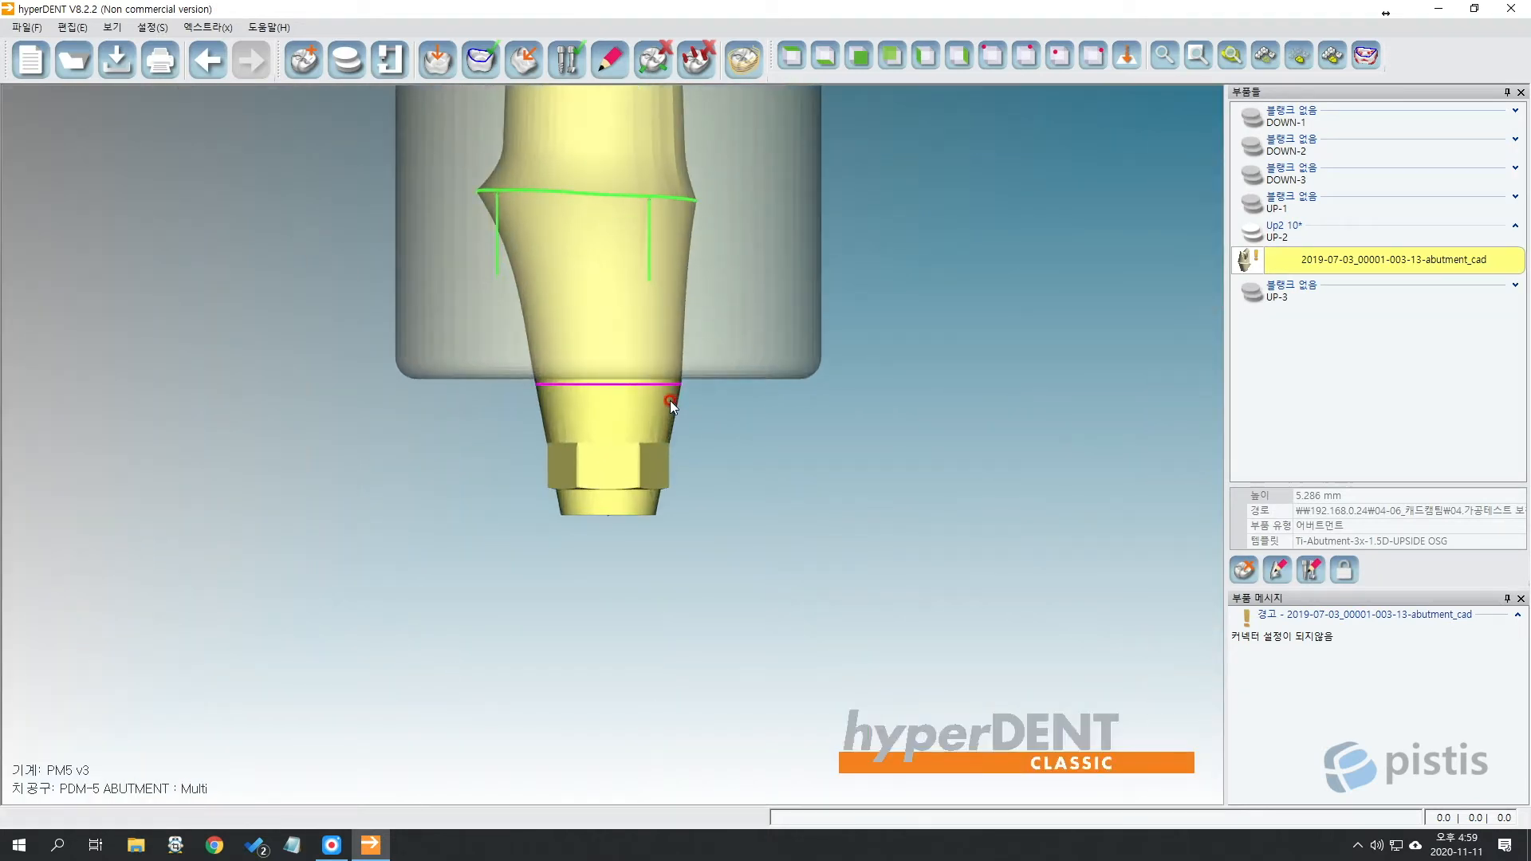
middle_click_drag(733, 427, 739, 618)
scroll(738, 619, "down", 3)
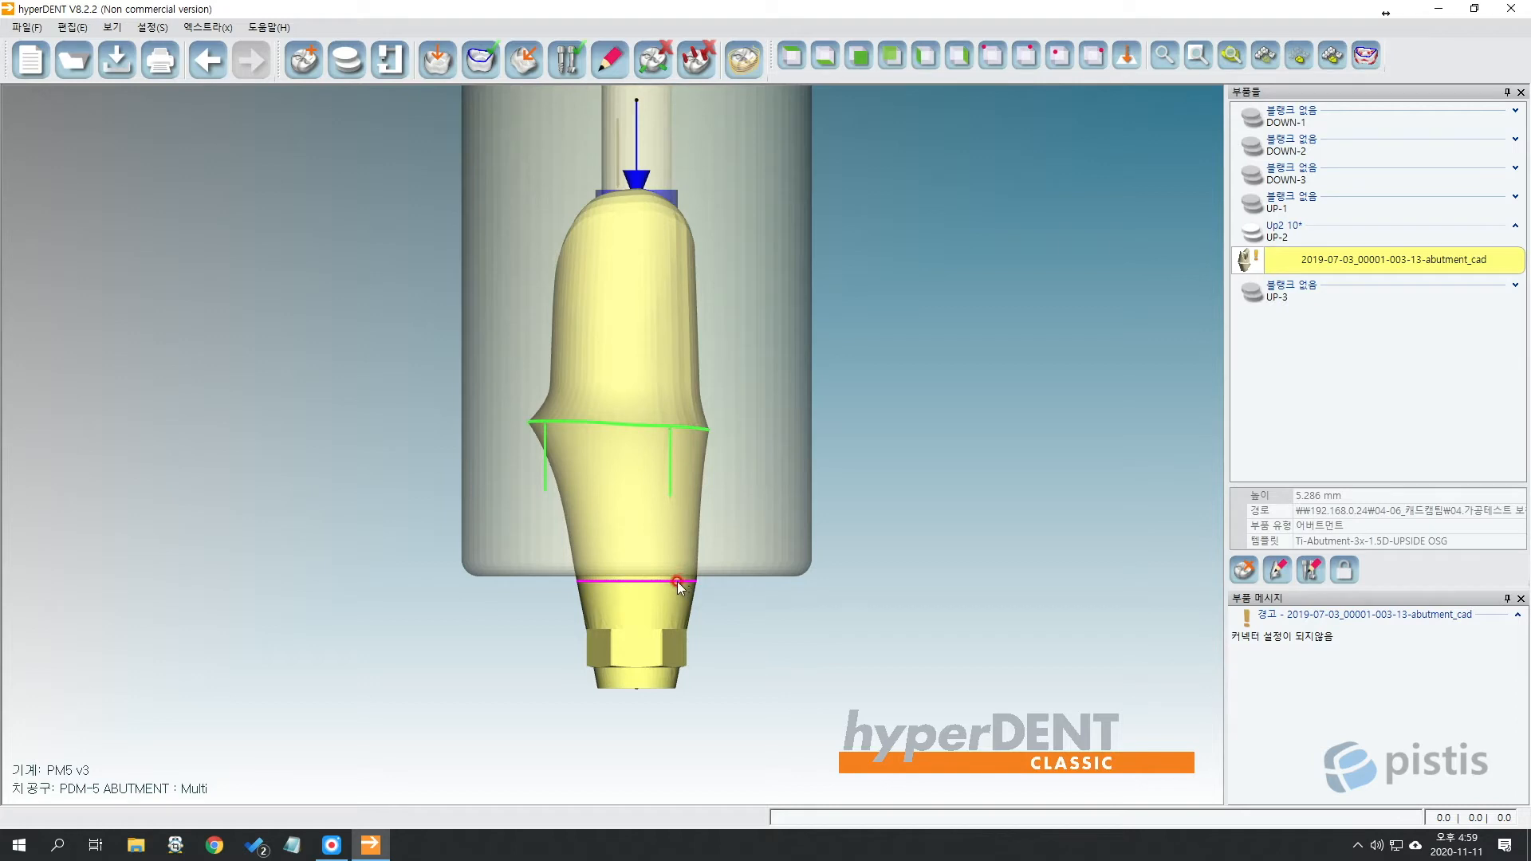
left_click(740, 592)
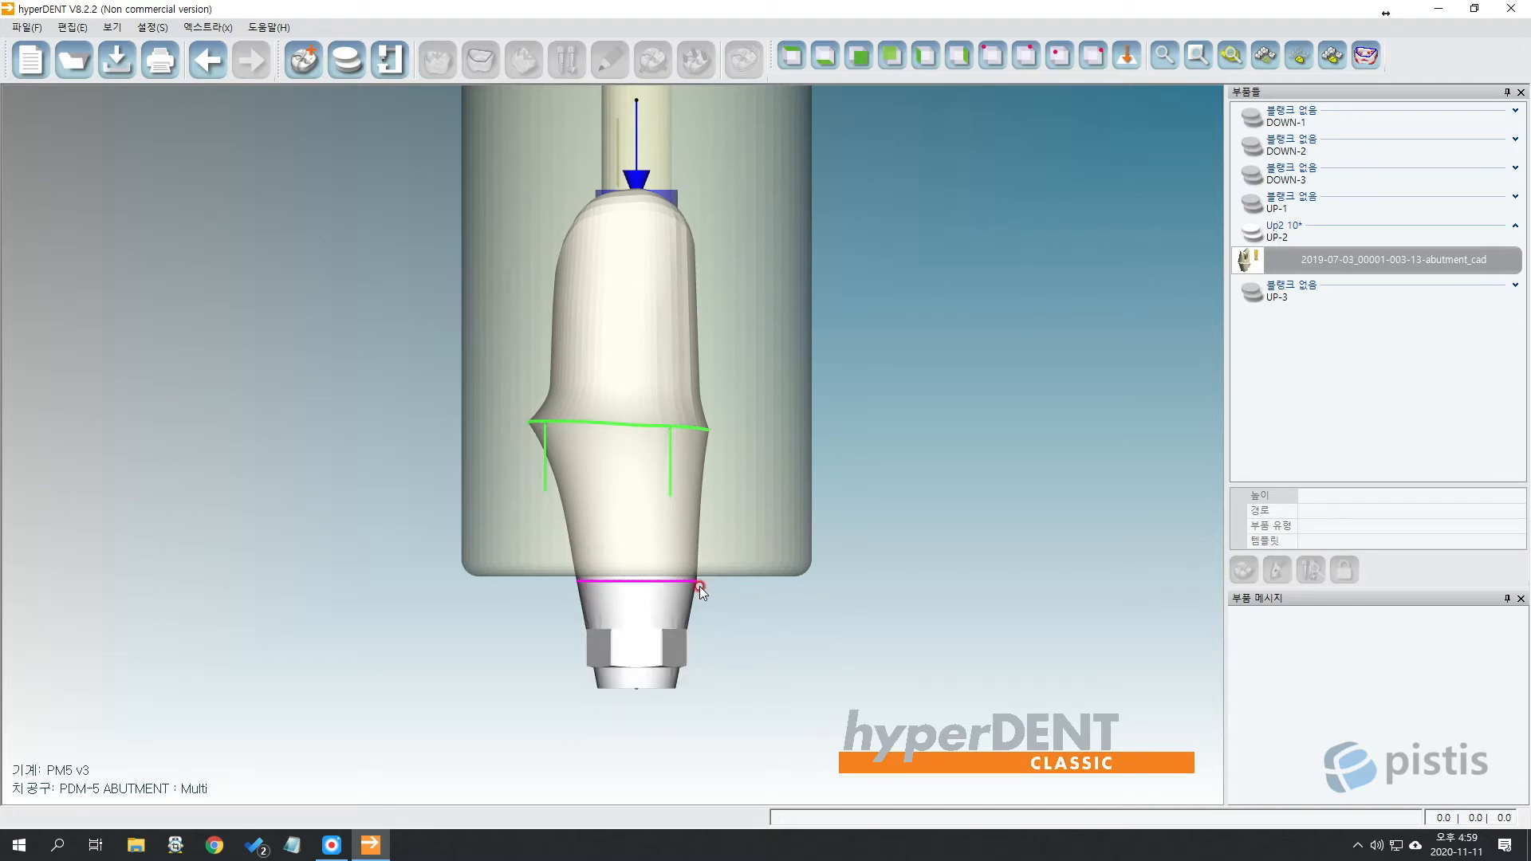
scroll(700, 586, "up", 3)
scroll(700, 586, "up", 2)
middle_click_drag(684, 512, 680, 447)
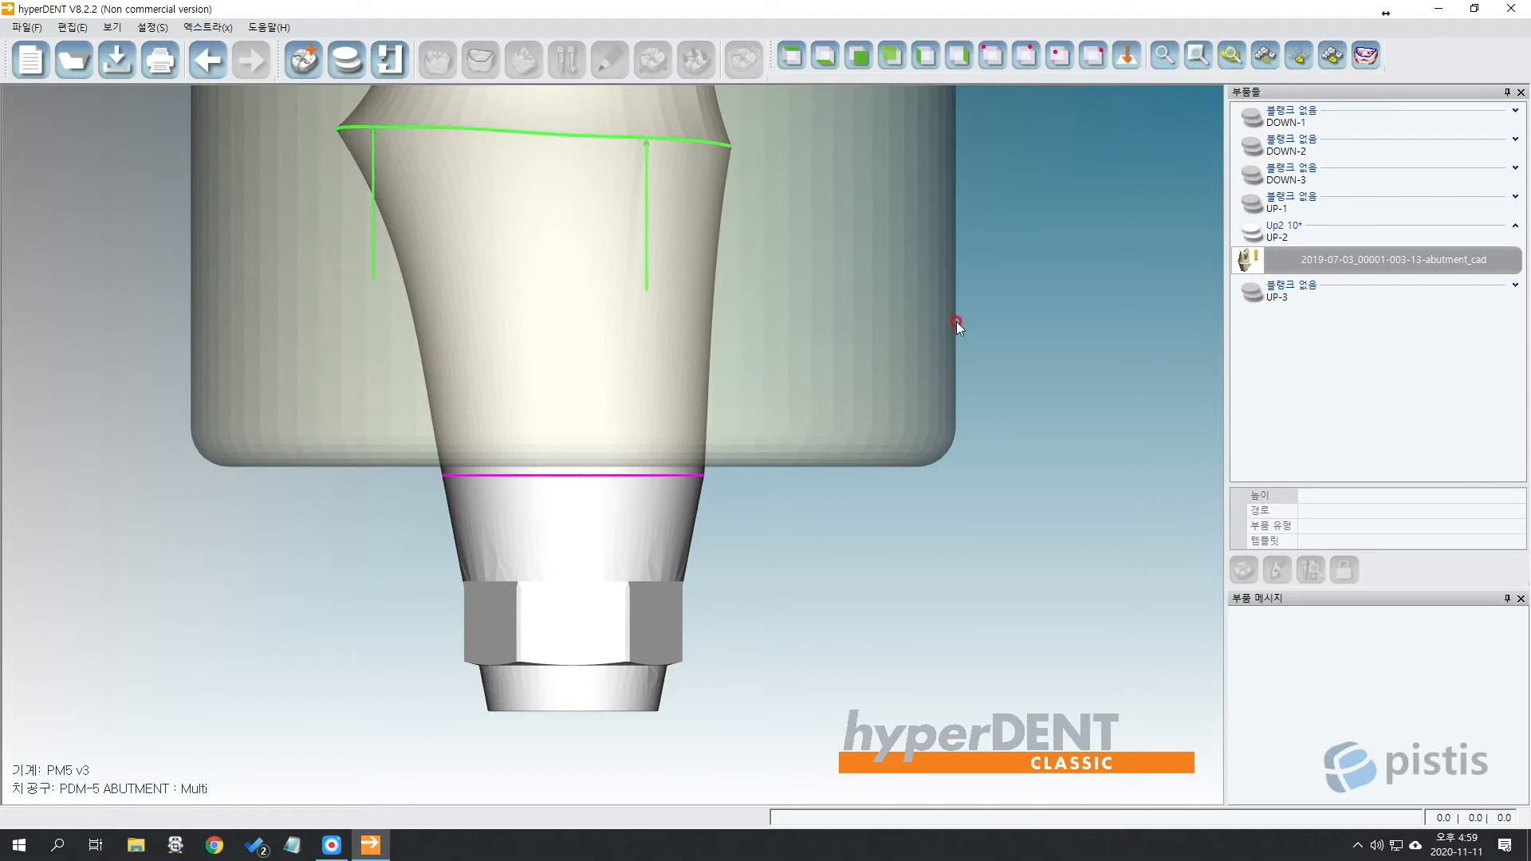
scroll(991, 327, "down", 4)
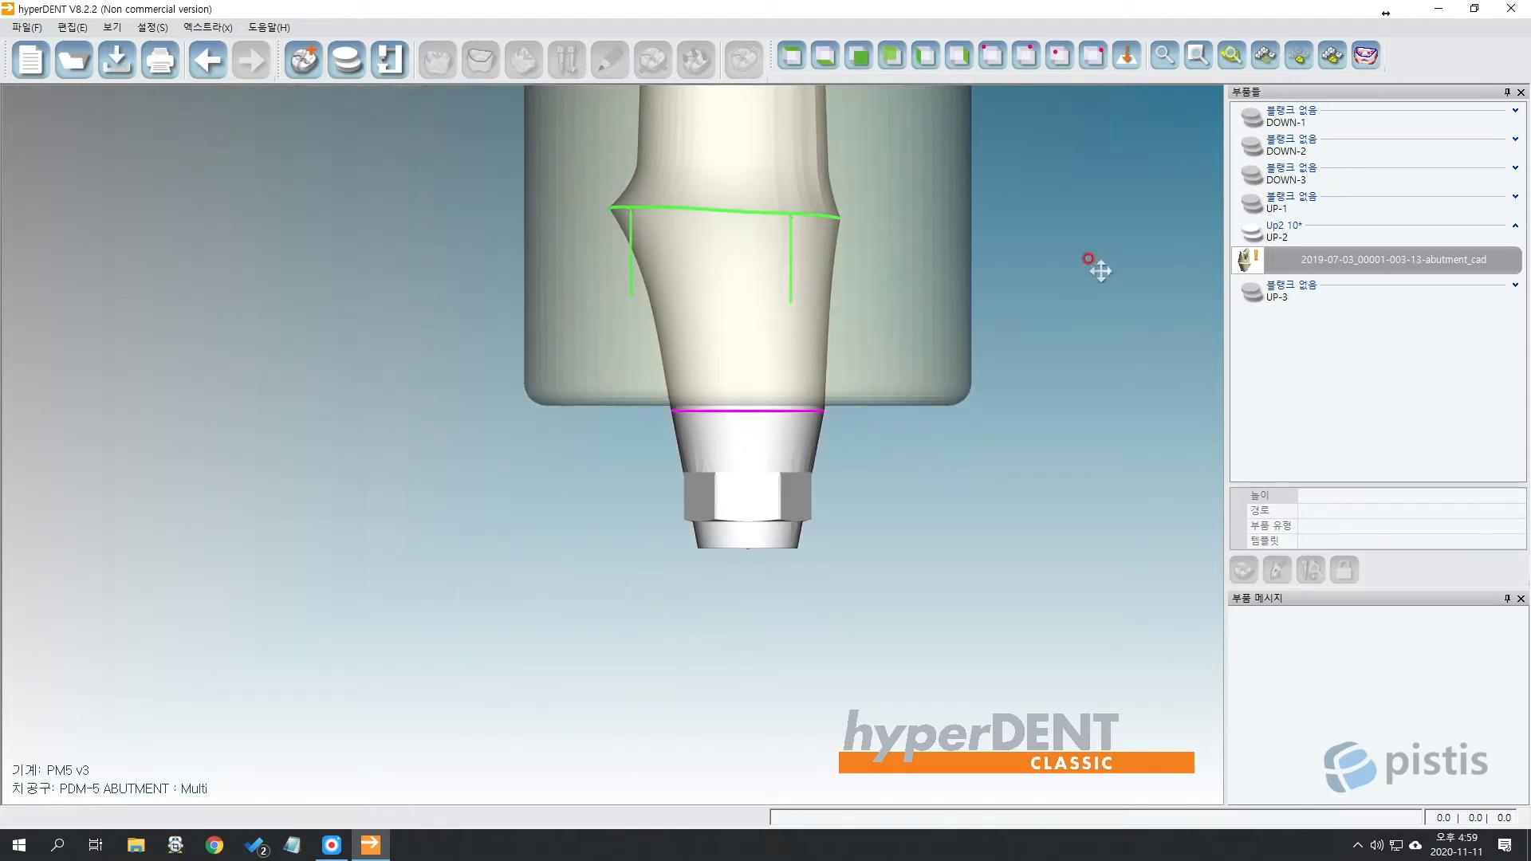
middle_click_drag(1099, 270, 881, 515)
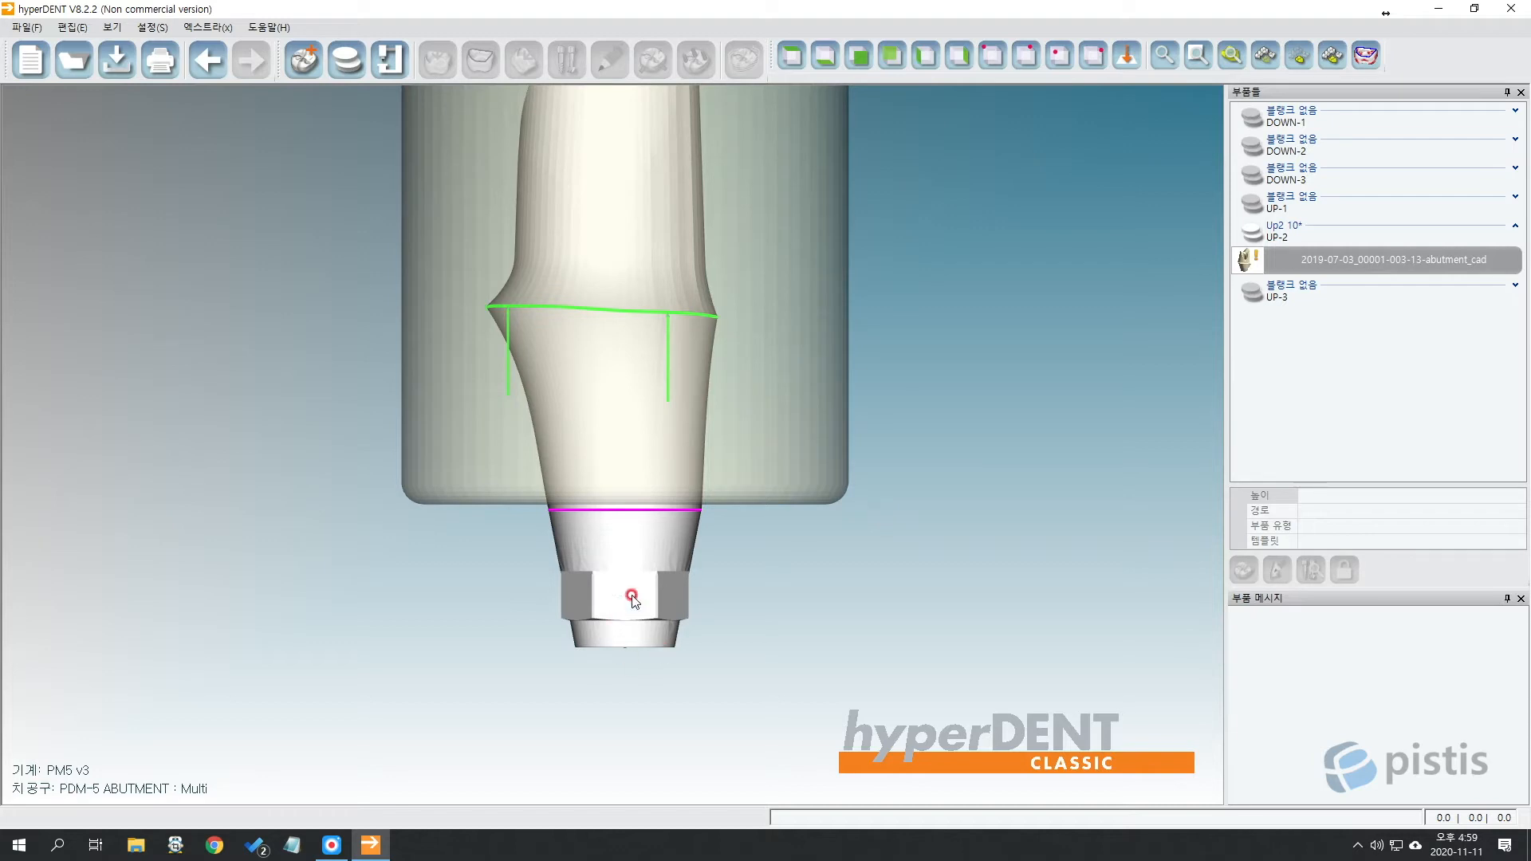
middle_click_drag(773, 538, 687, 614)
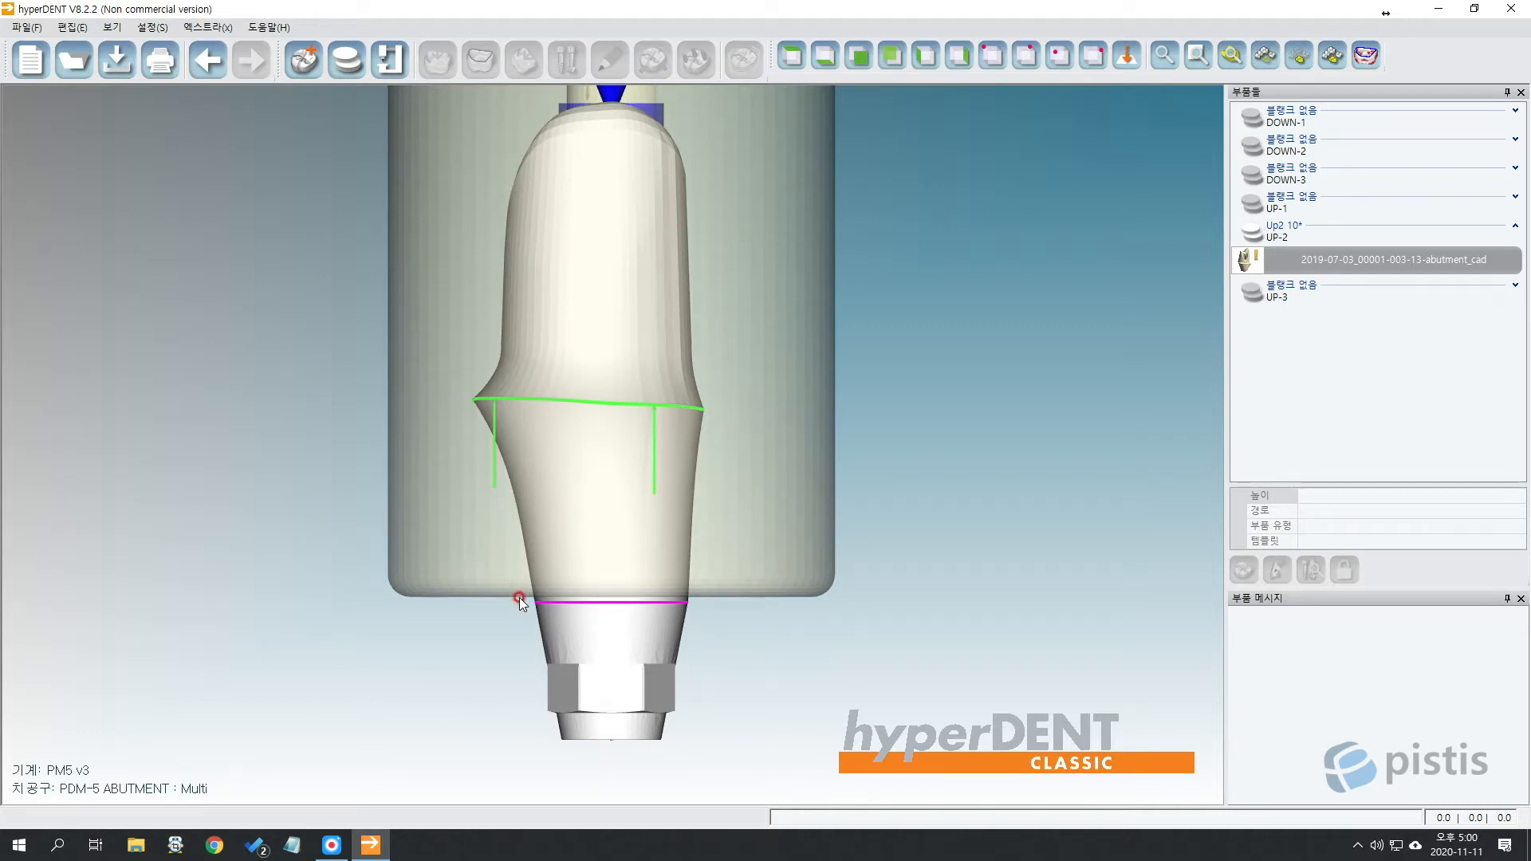
Frame the abutment's lower hex, reselect the part and open its context menu.
scroll(739, 605, "up", 4)
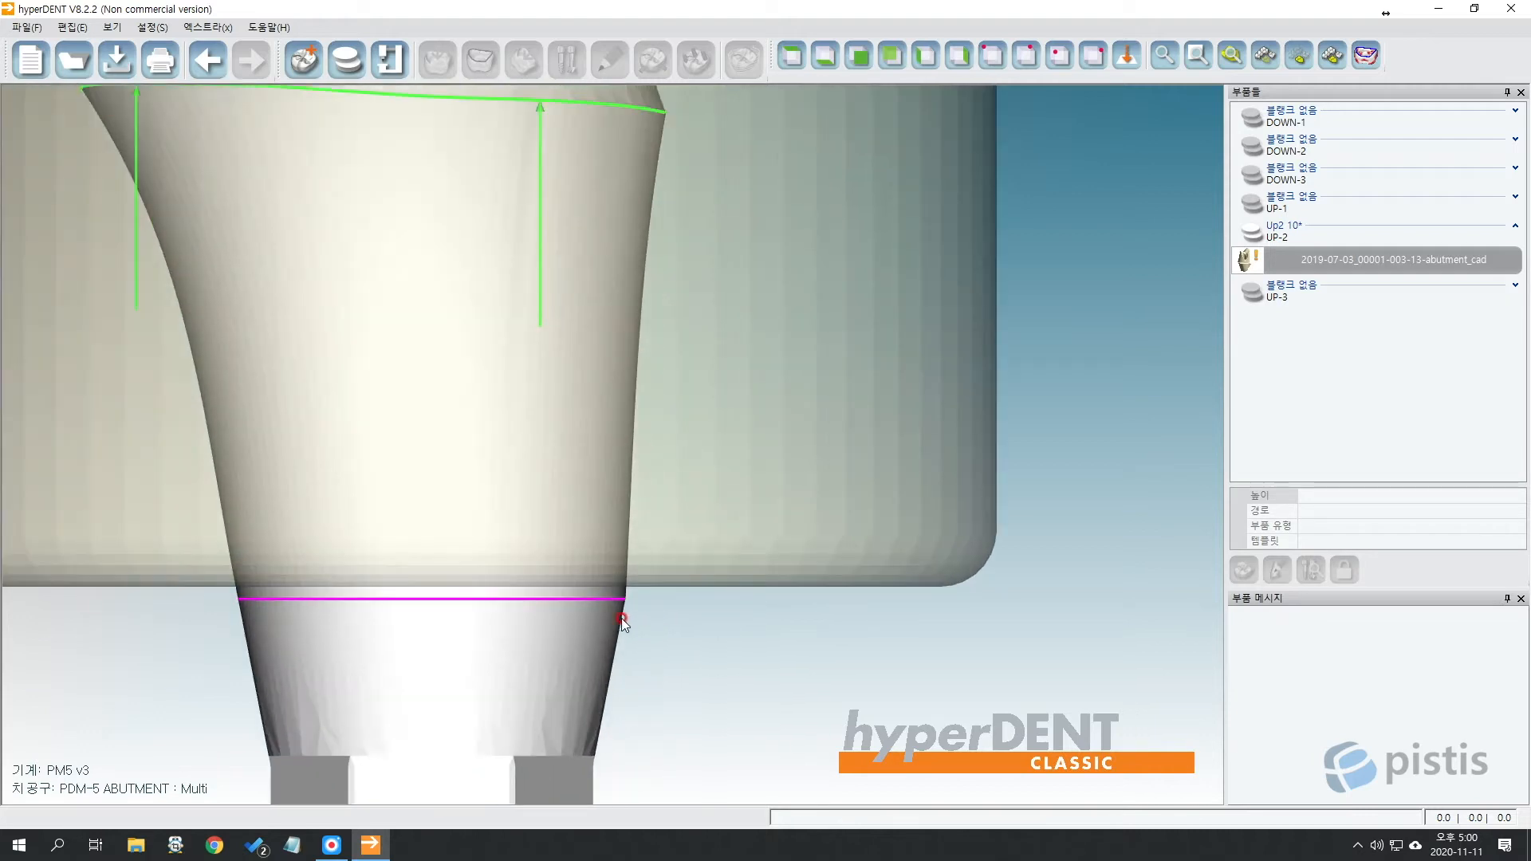
scroll(766, 574, "up", 2)
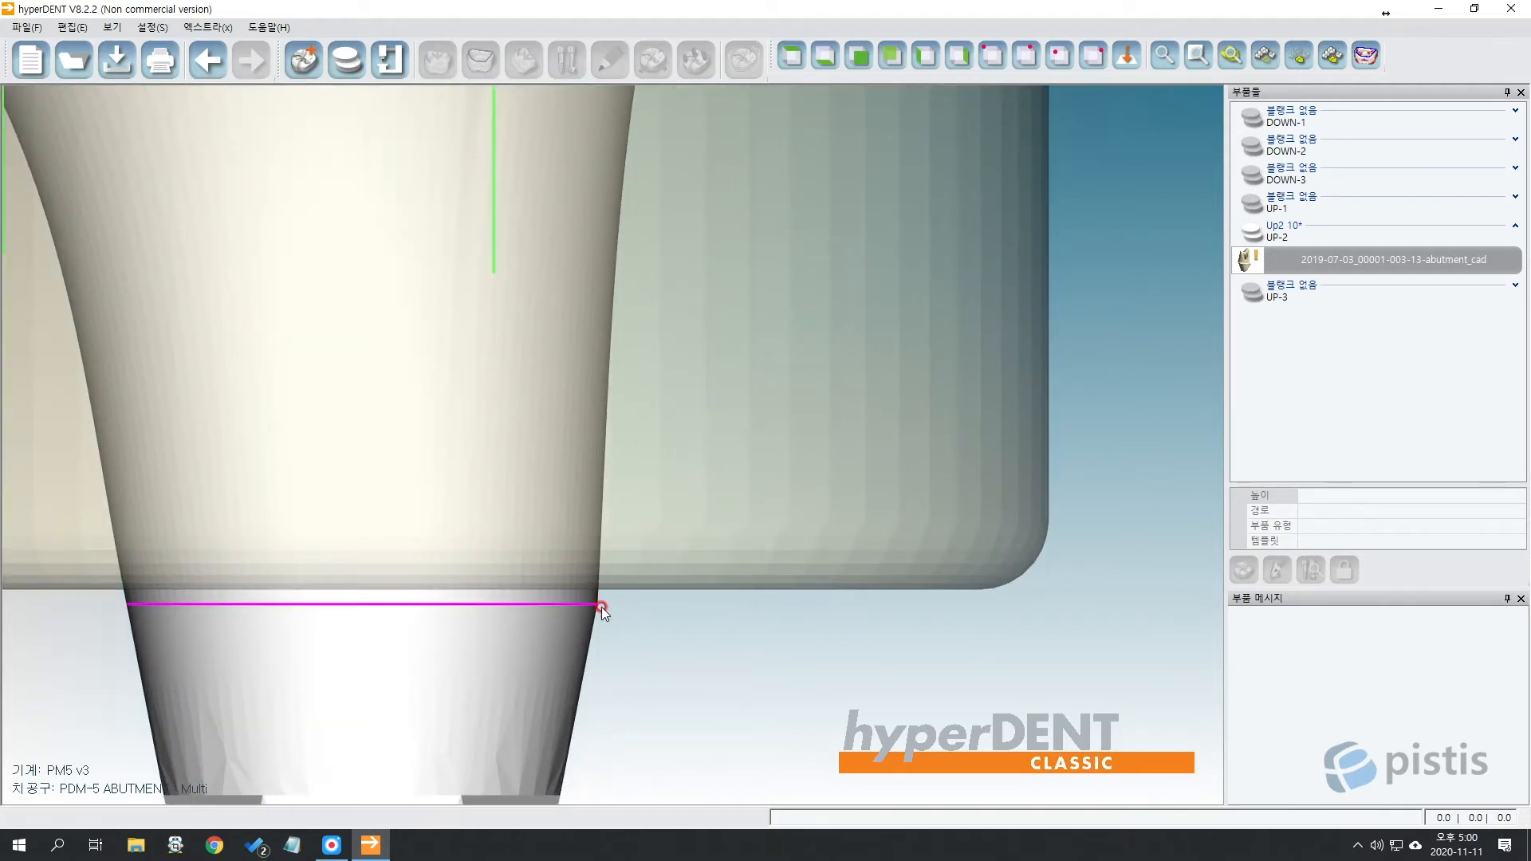
middle_click_drag(606, 595, 879, 310)
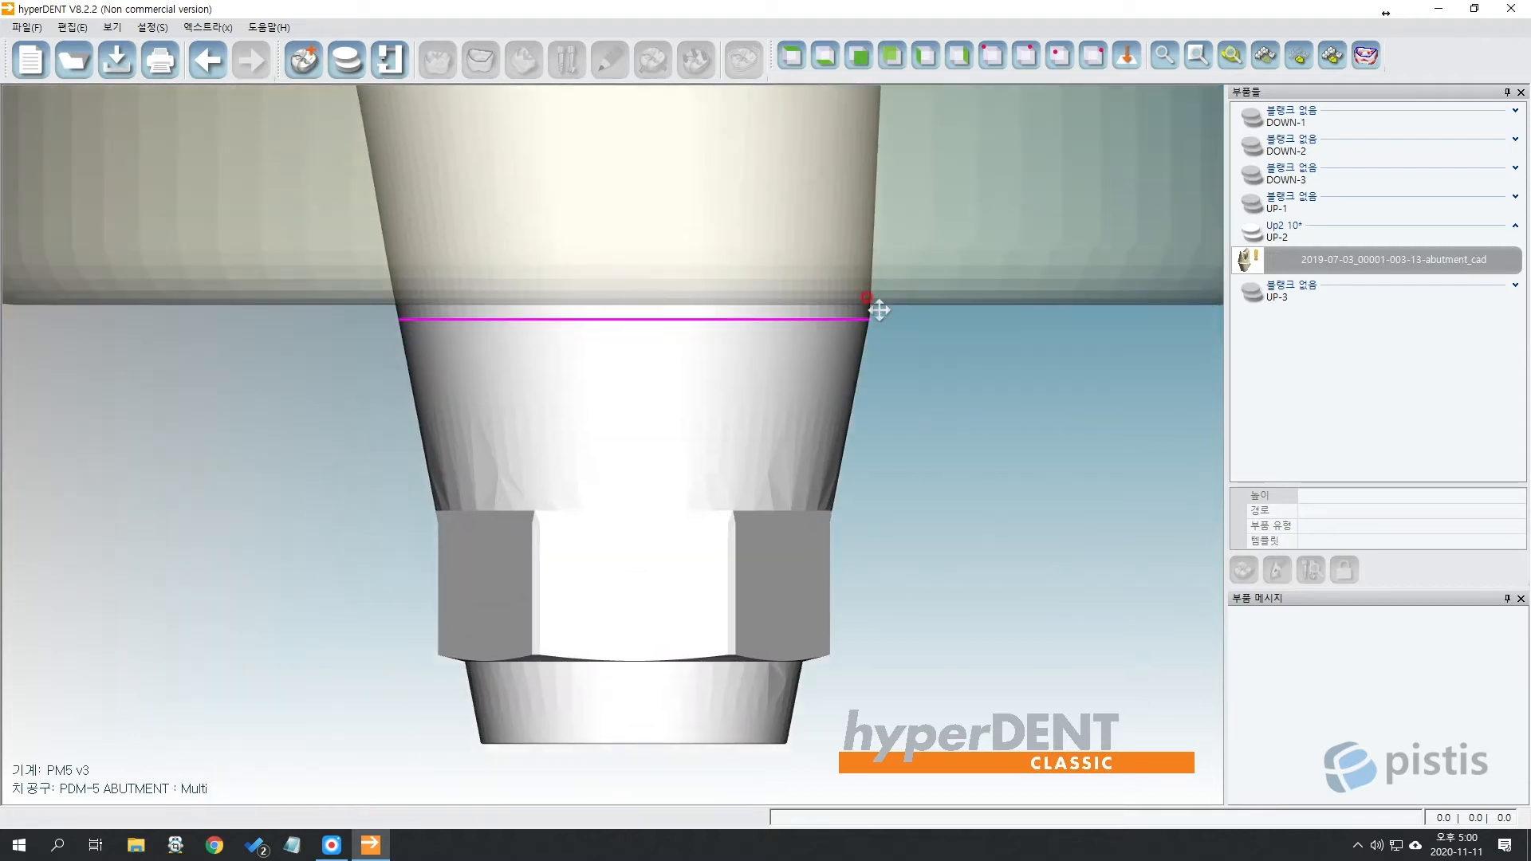
scroll(964, 419, "down", 6)
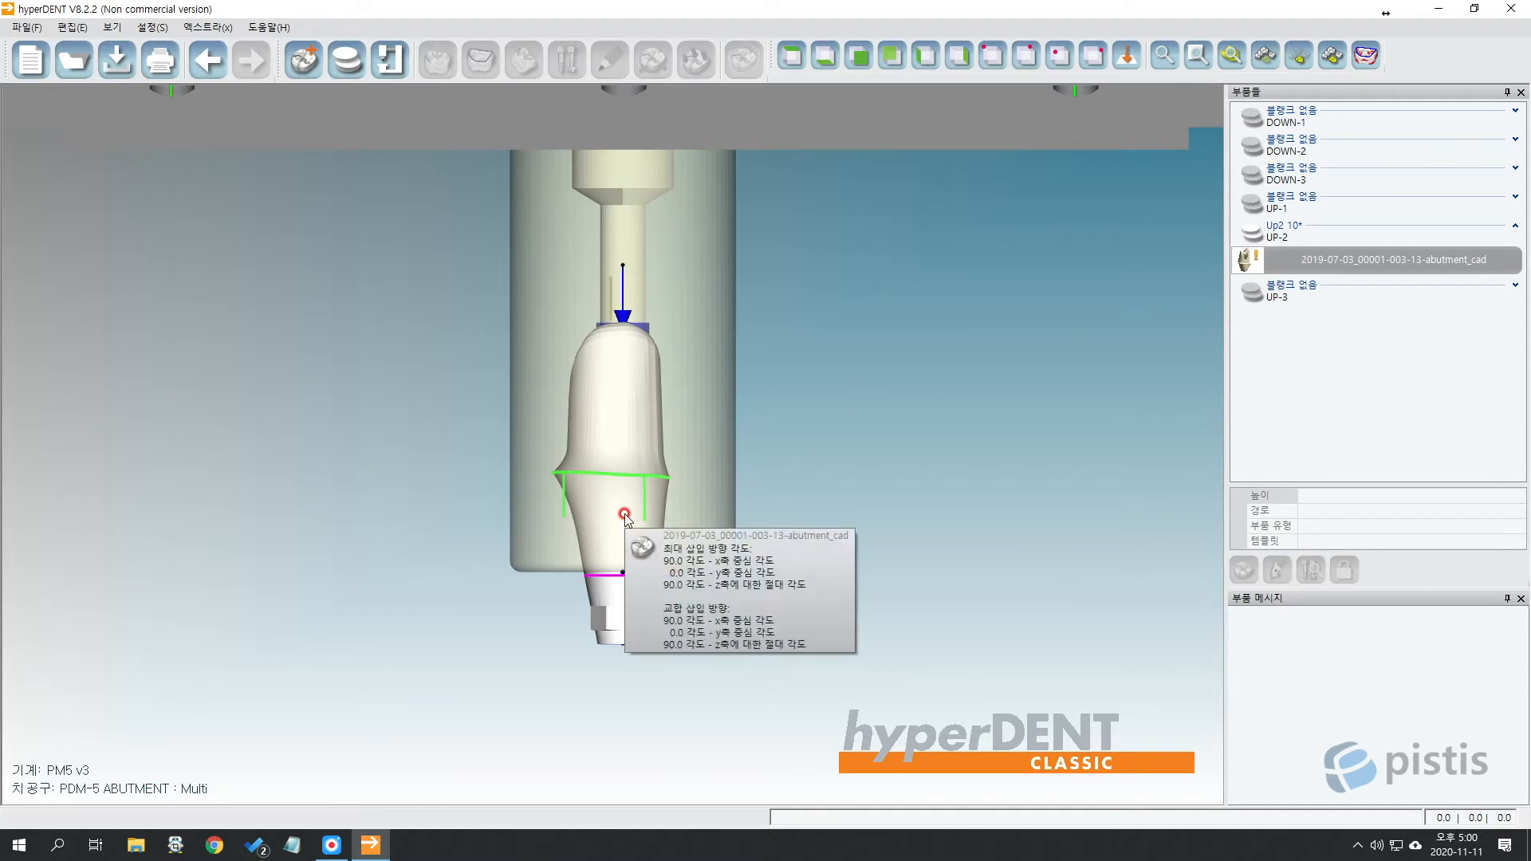
left_click(624, 514)
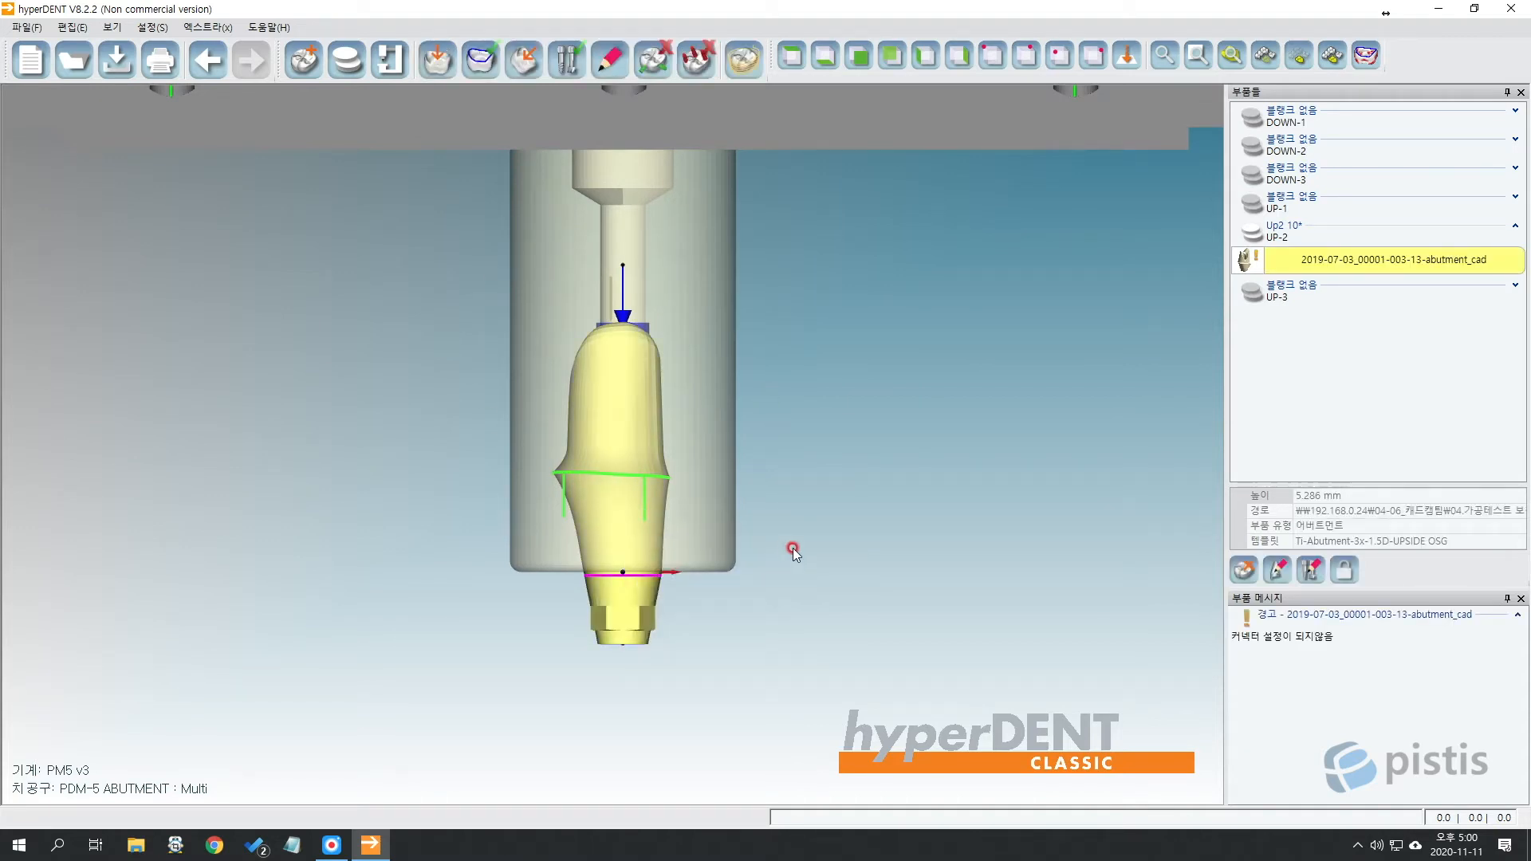
right_click(644, 428)
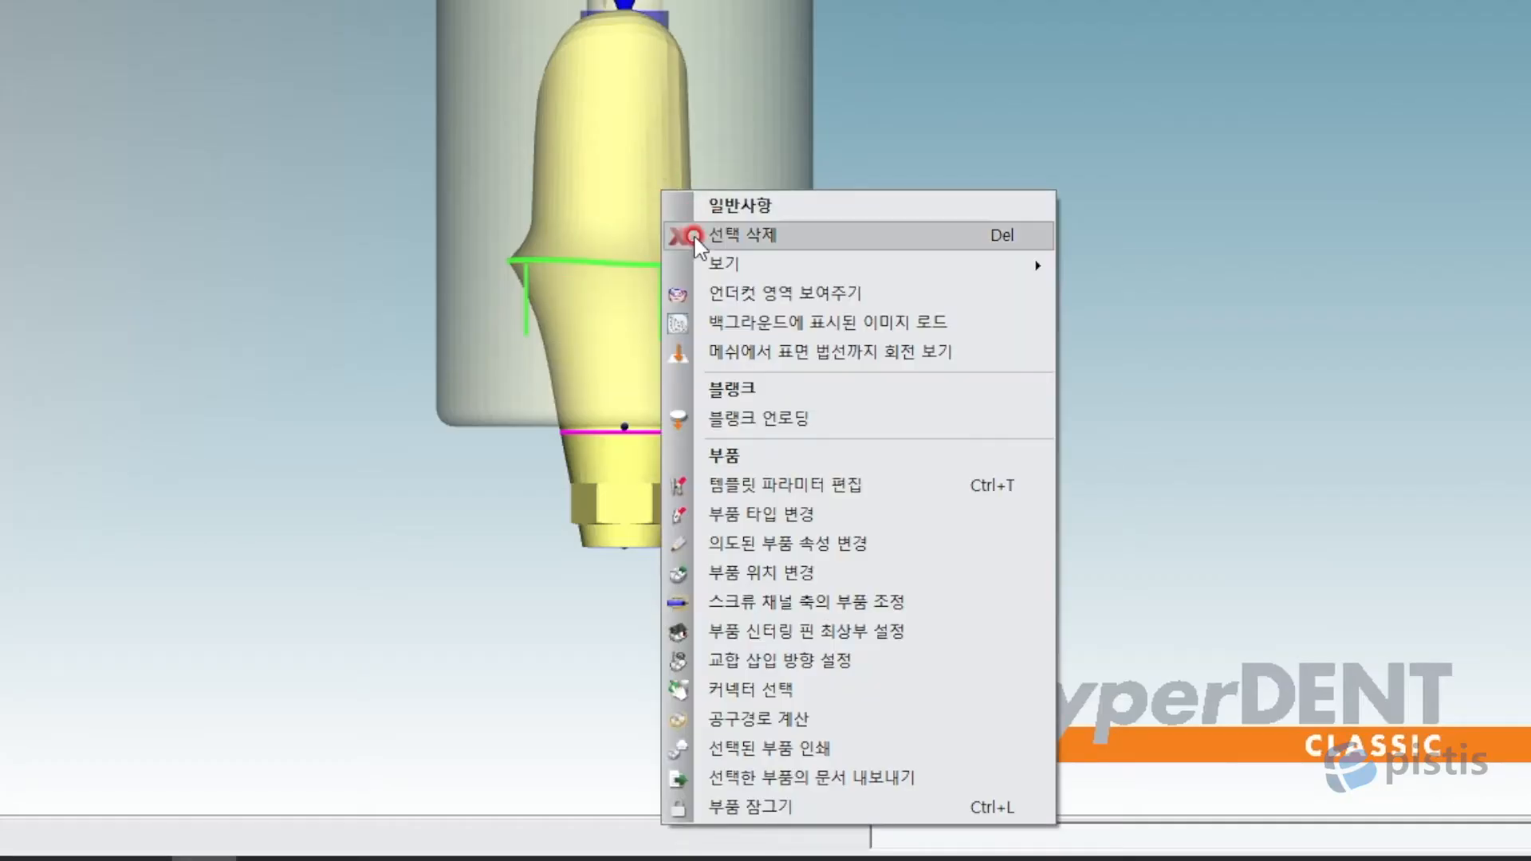
Open the screw-channel-axis part adjustment and start aligning to the blank boundary surface.
left_click(963, 594)
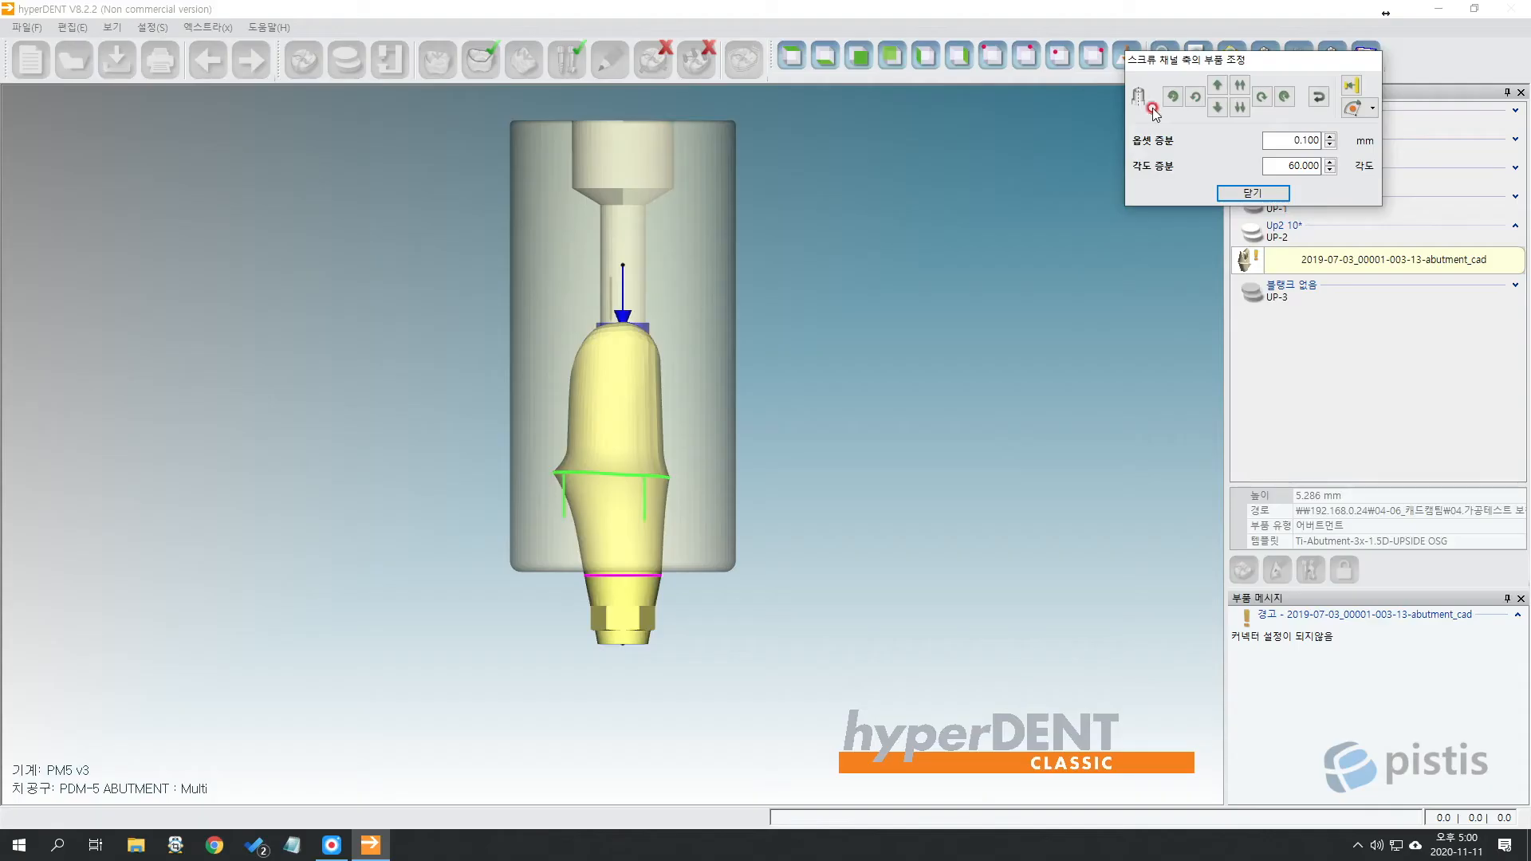
left_click_drag(1221, 59, 930, 257)
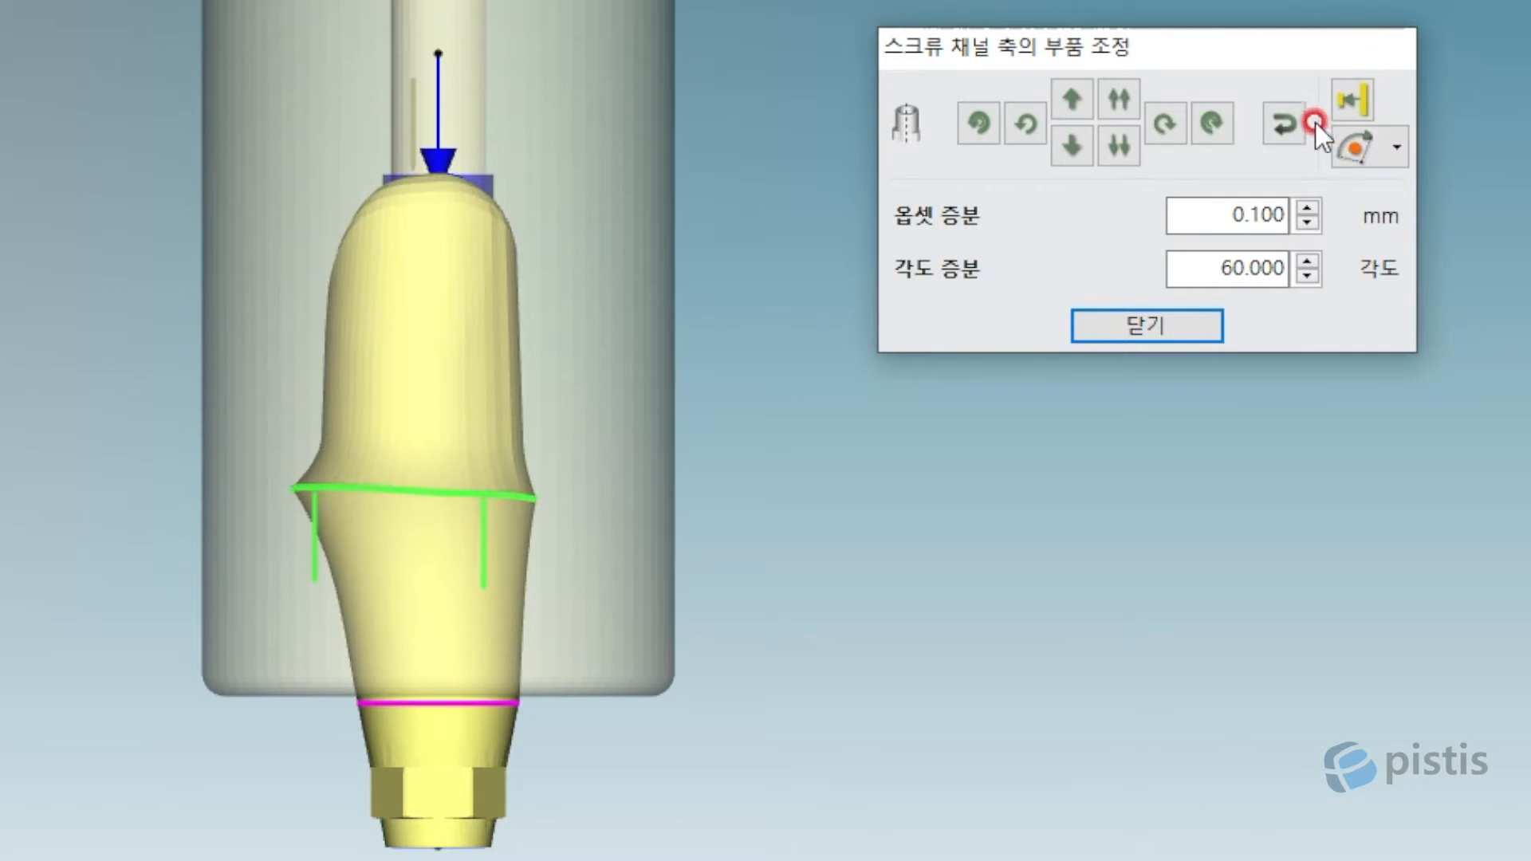
left_click(1355, 103)
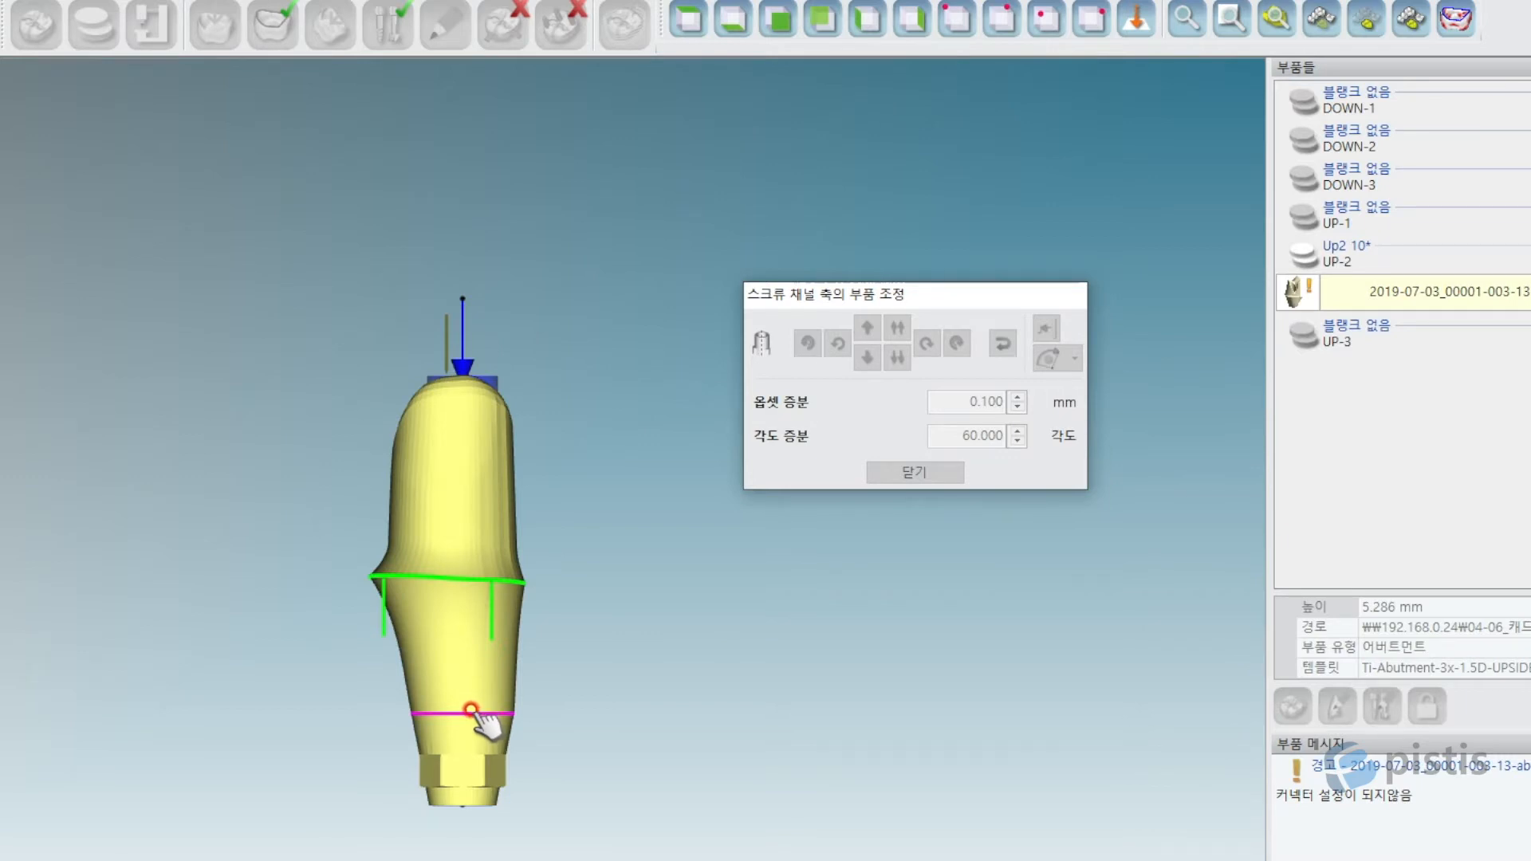
Tilt the blank to its bottom and pick the hole face as the reference surface.
left_click(471, 710)
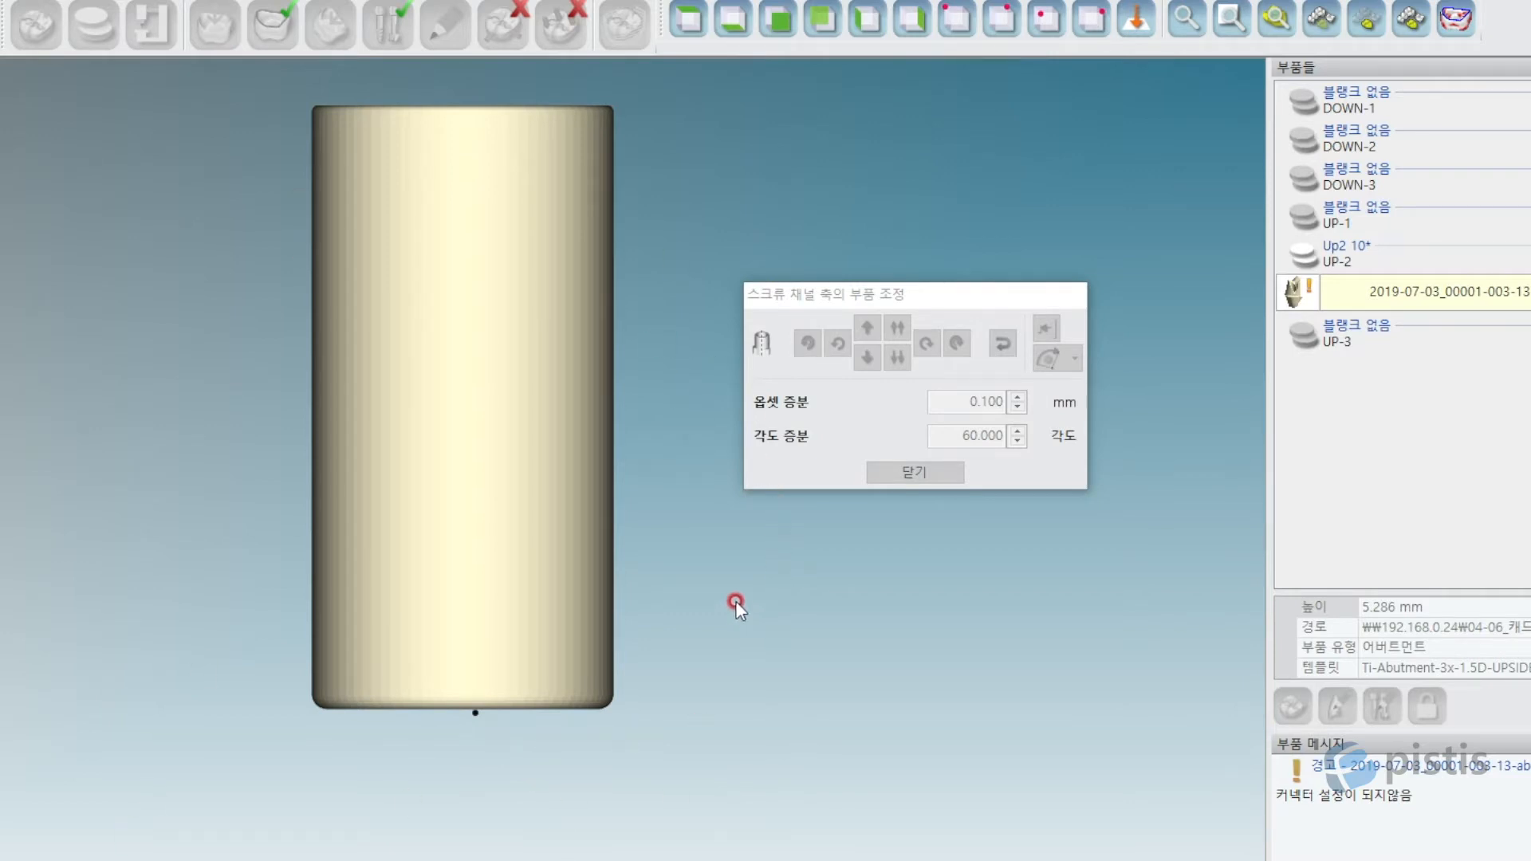
right_click_drag(741, 721, 735, 638)
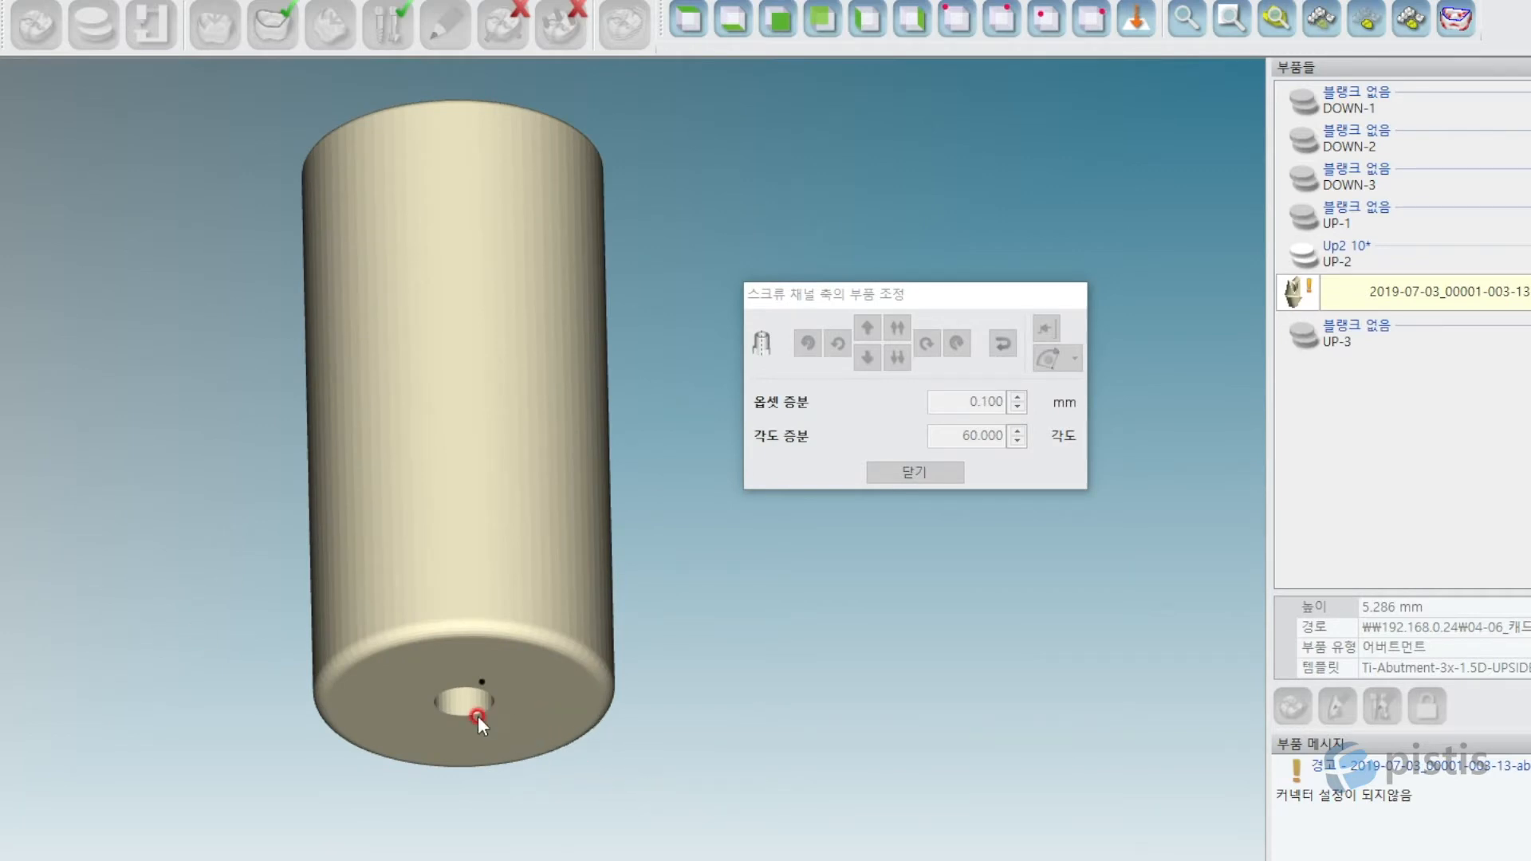
mouse_move(502, 667)
left_mouse_down()
mouse_move(405, 692)
mouse_move(418, 735)
mouse_move(542, 702)
mouse_move(452, 653)
left_mouse_up()
left_click(552, 686)
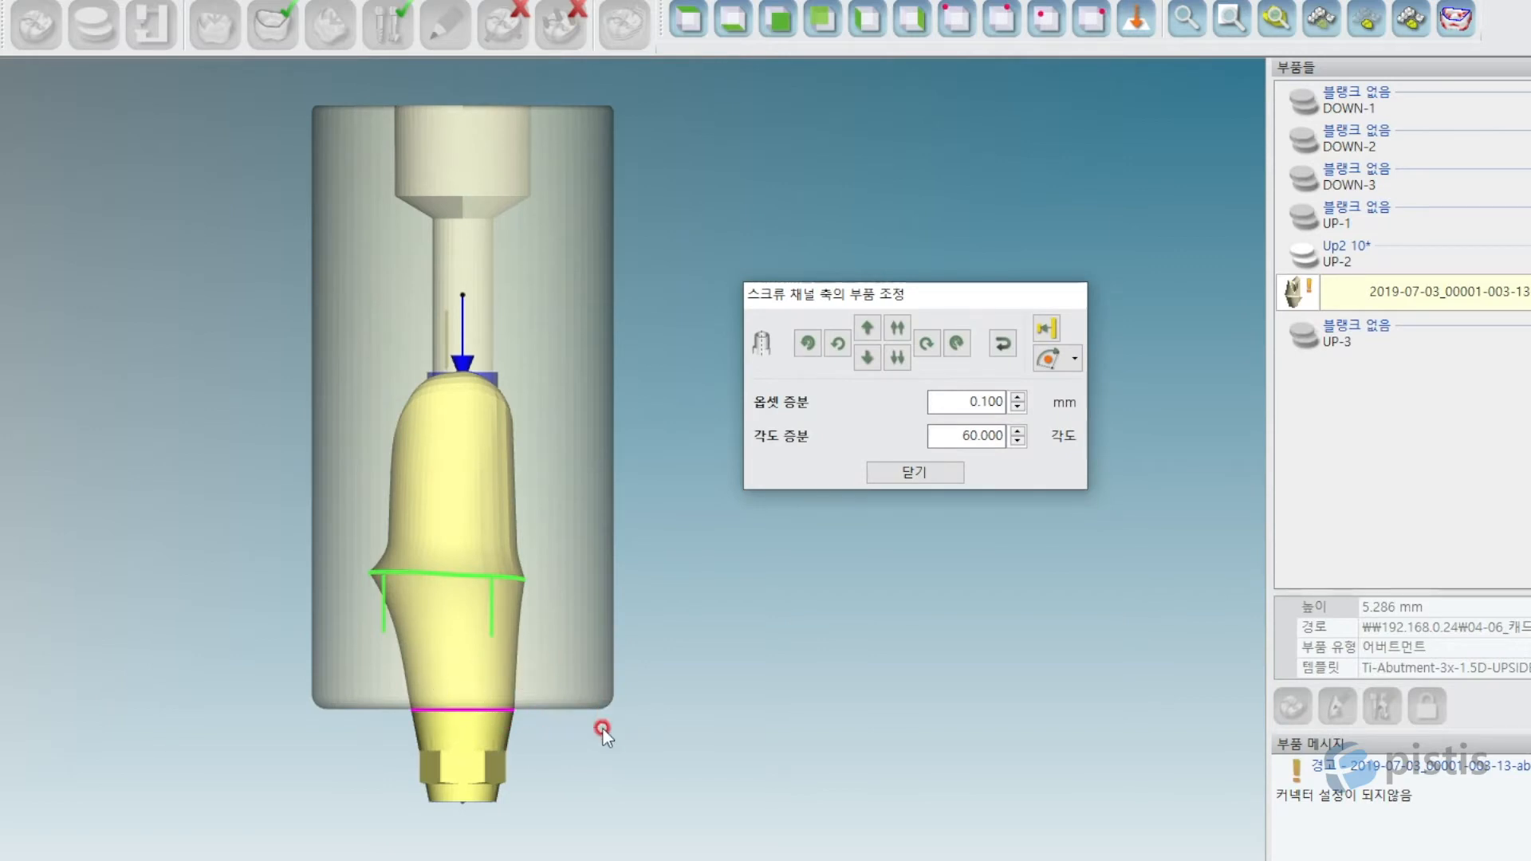
middle_click_drag(523, 720, 528, 648)
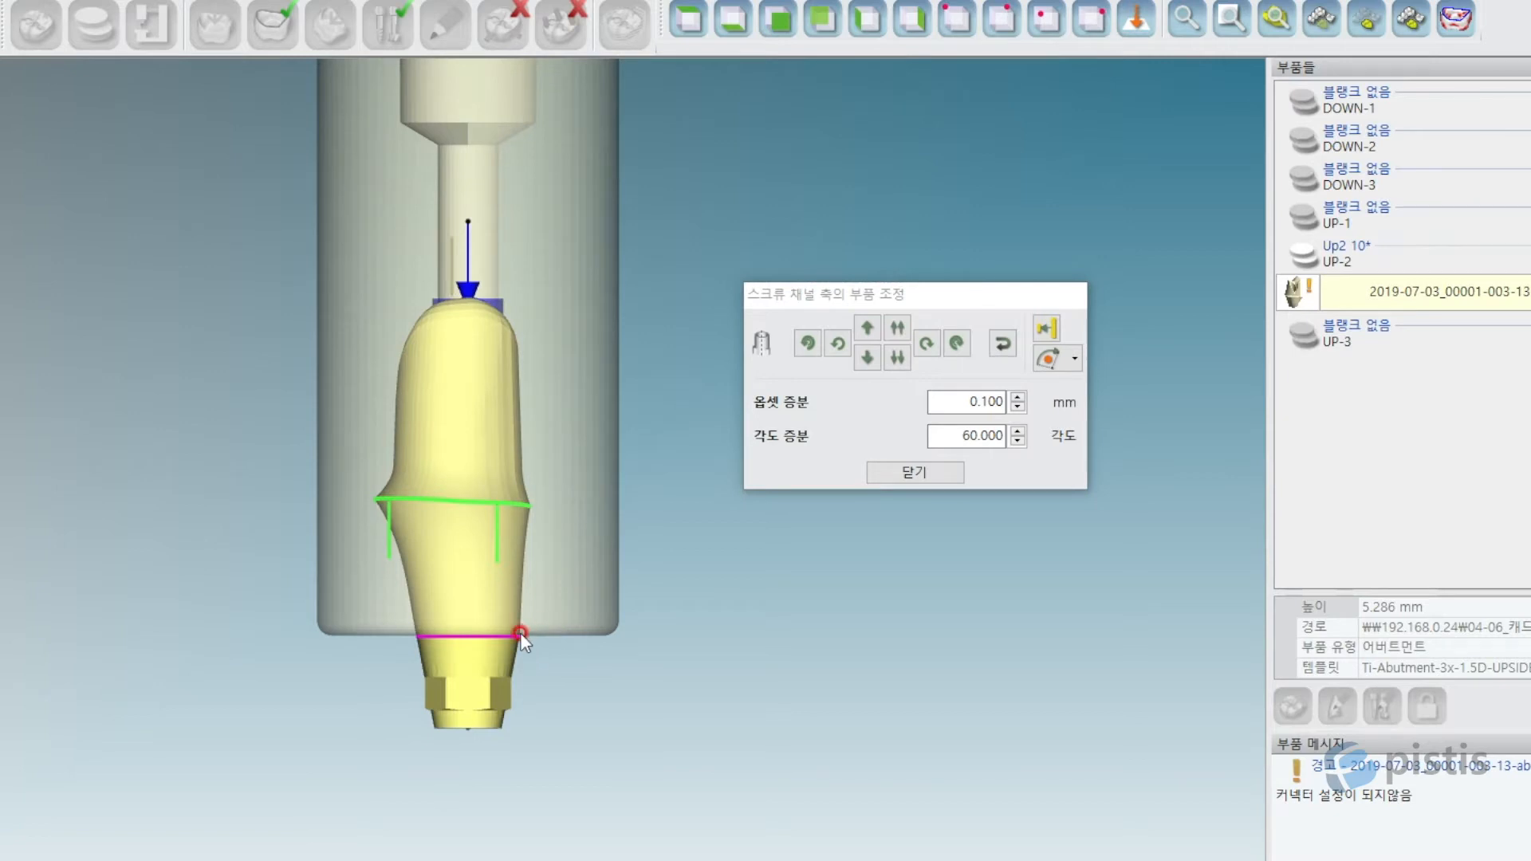
Zoom in closely on the abutment's magenta line.
scroll(523, 635, "up", 1)
scroll(523, 635, "up", 6)
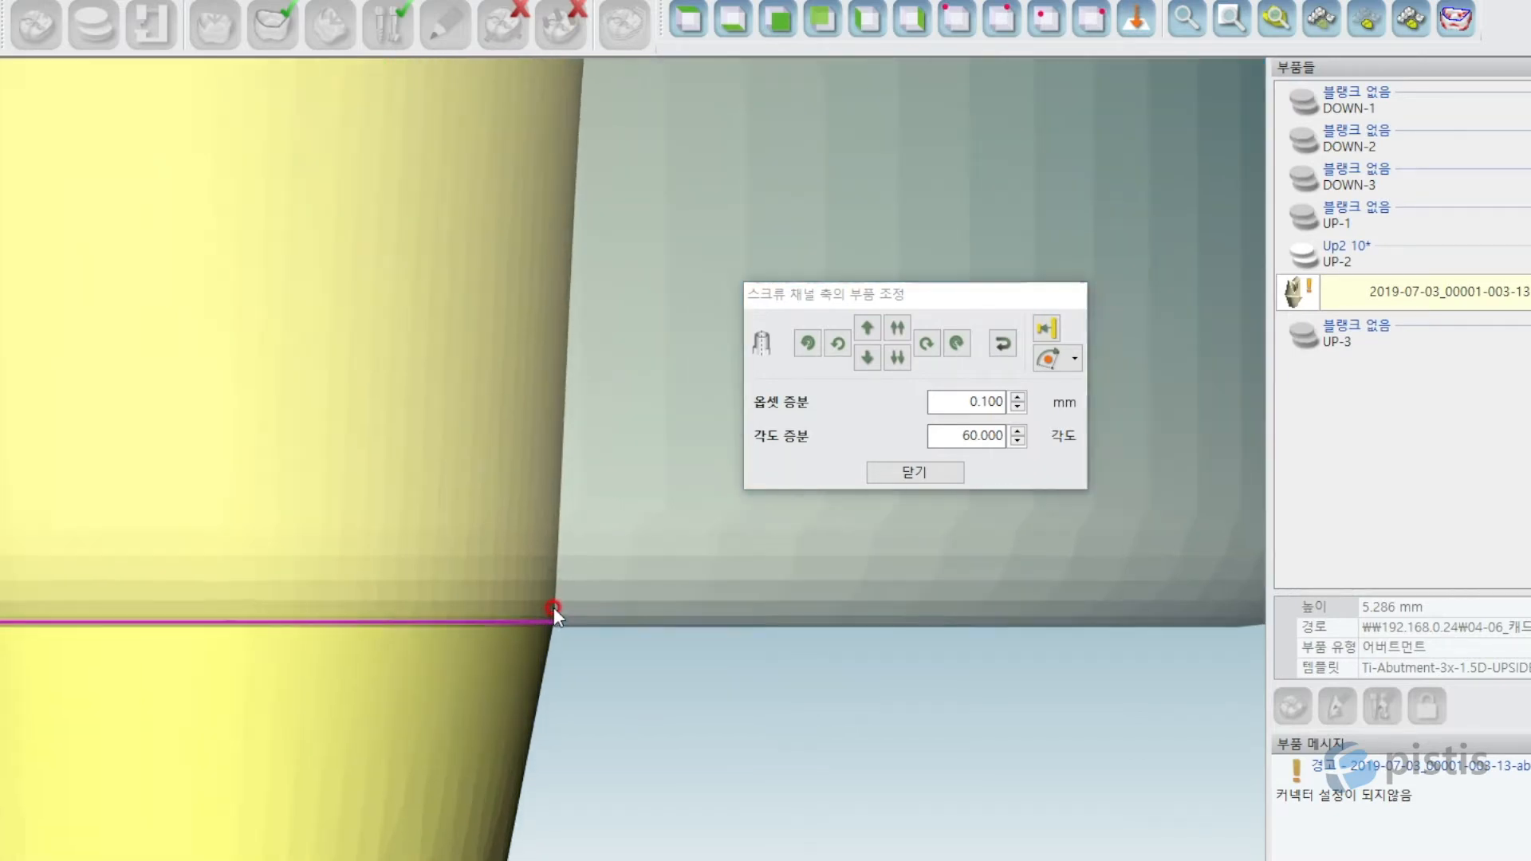
scroll(474, 572, "up", 1)
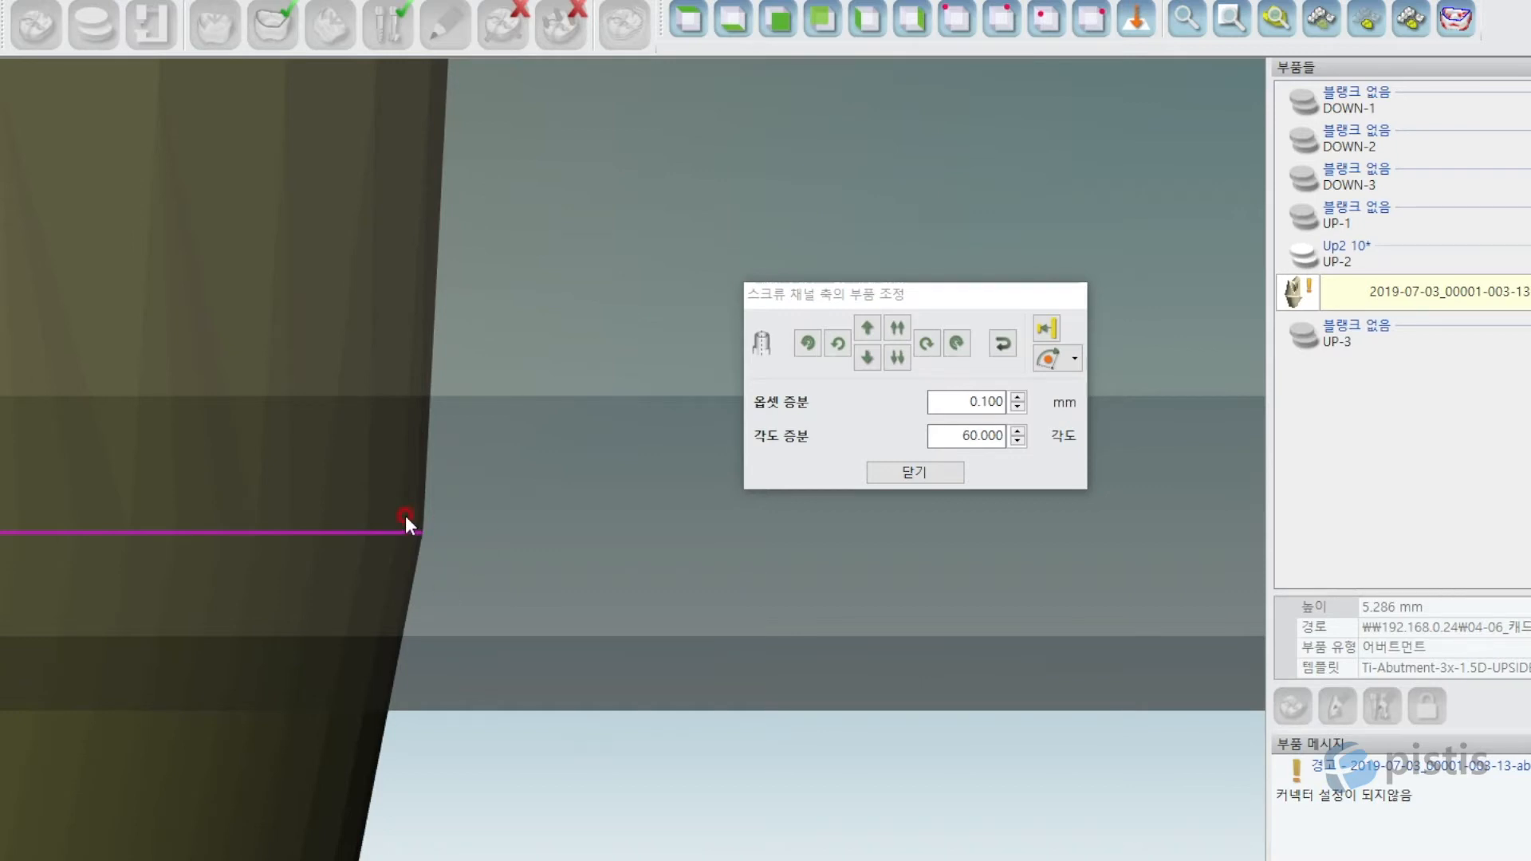
scroll(393, 550, "up", 1)
scroll(461, 539, "up", 2)
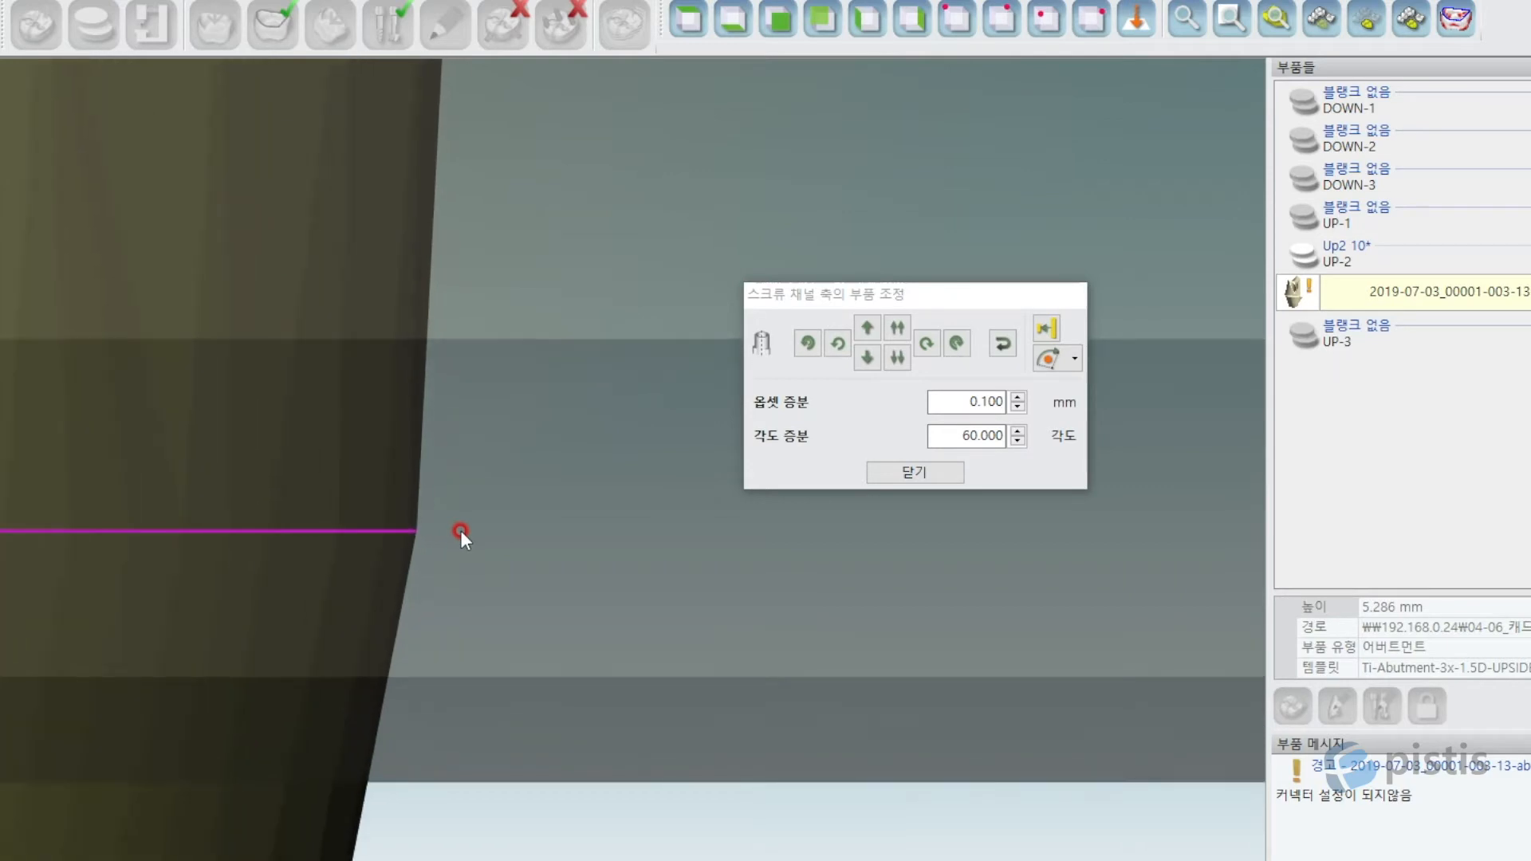
scroll(460, 529, "up", 2)
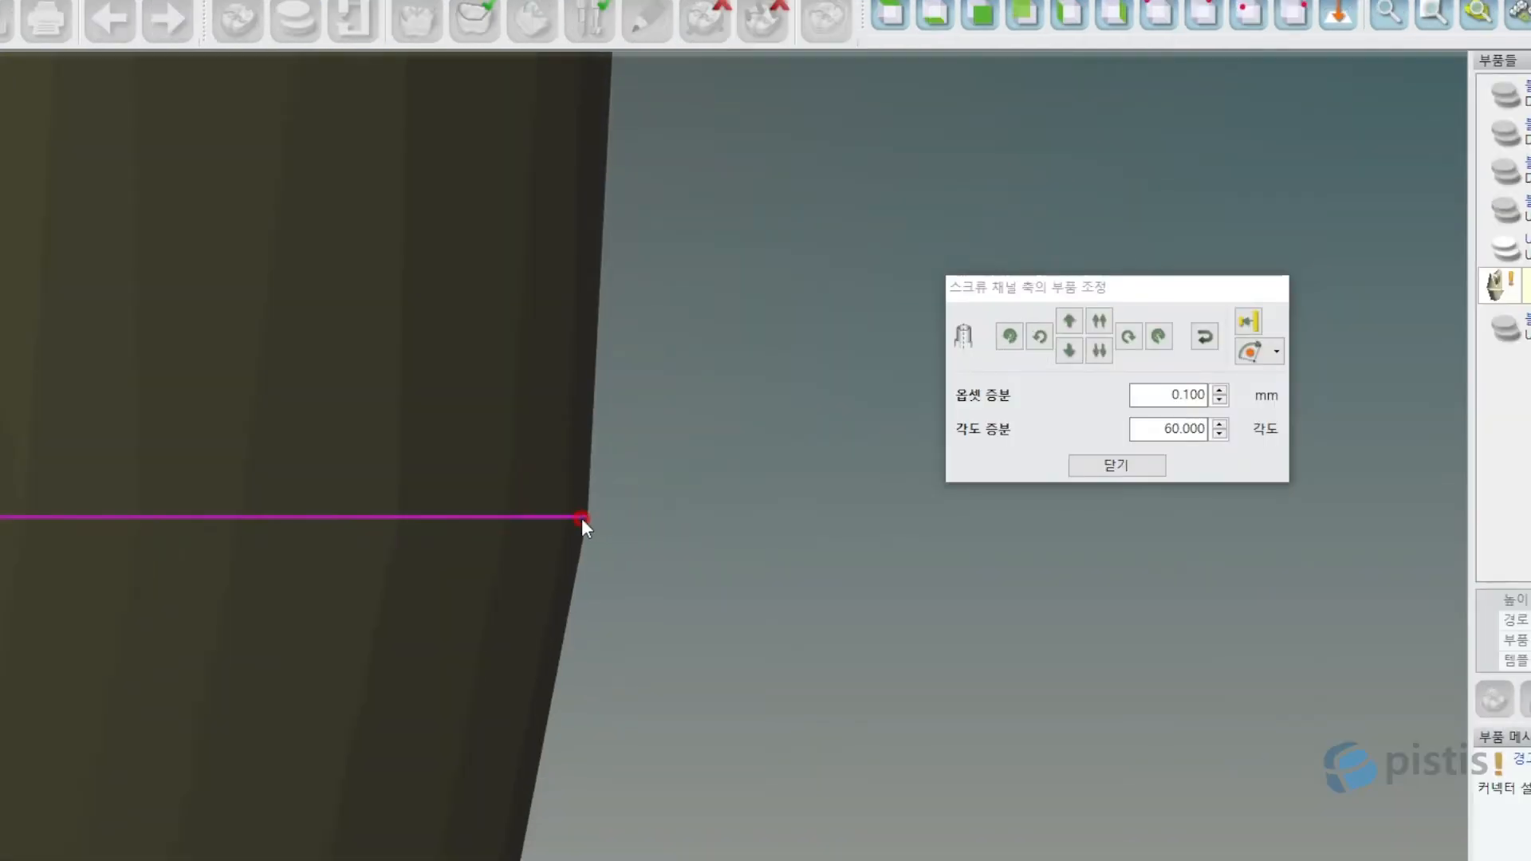
scroll(581, 518, "up", 2)
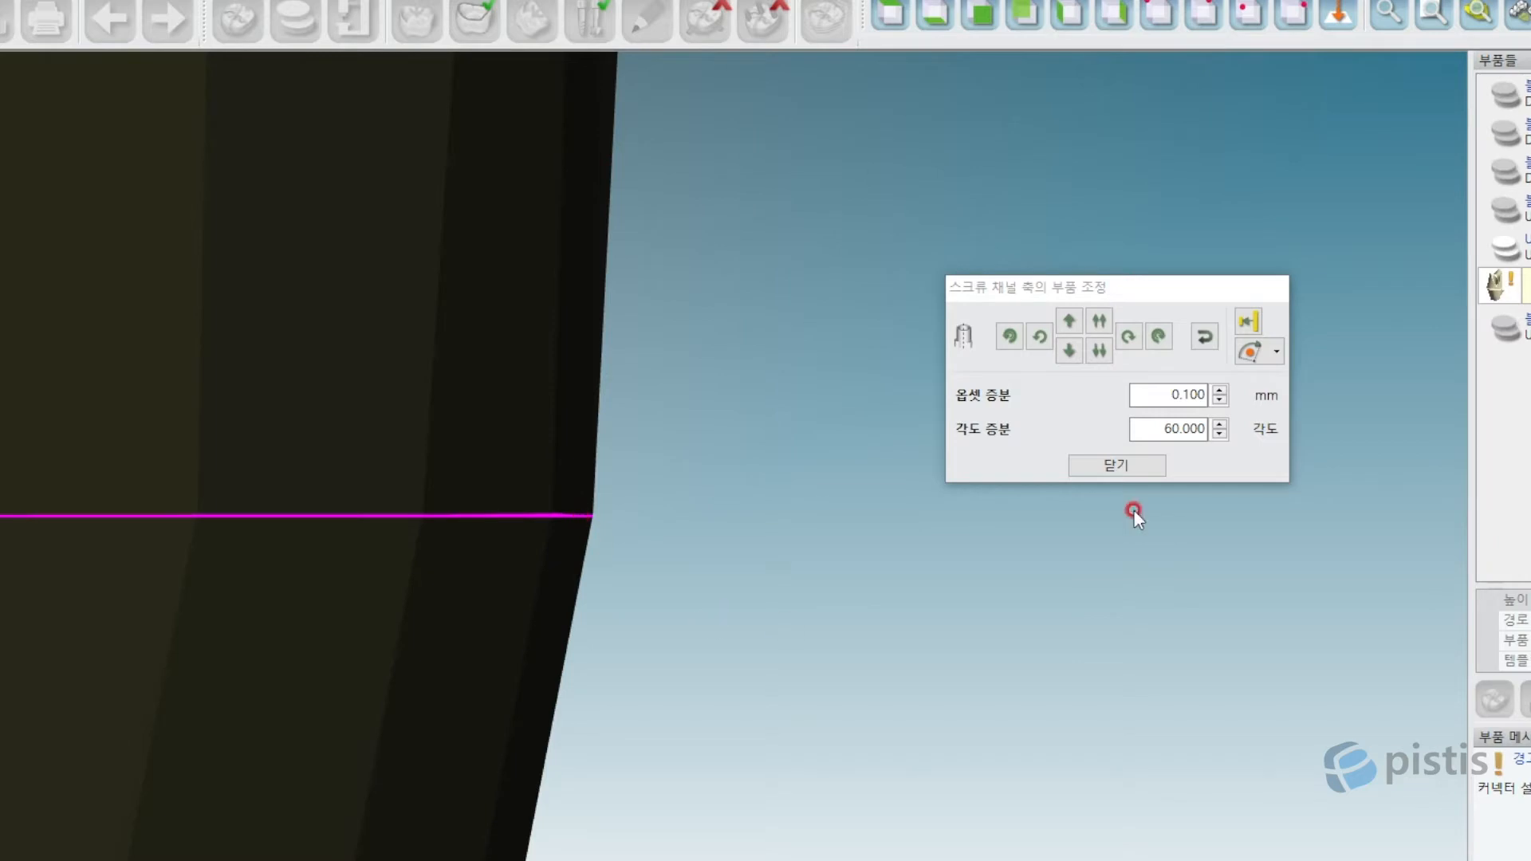
Pick the abutment's magenta line as the reference and orbit around the model.
left_click(1250, 320)
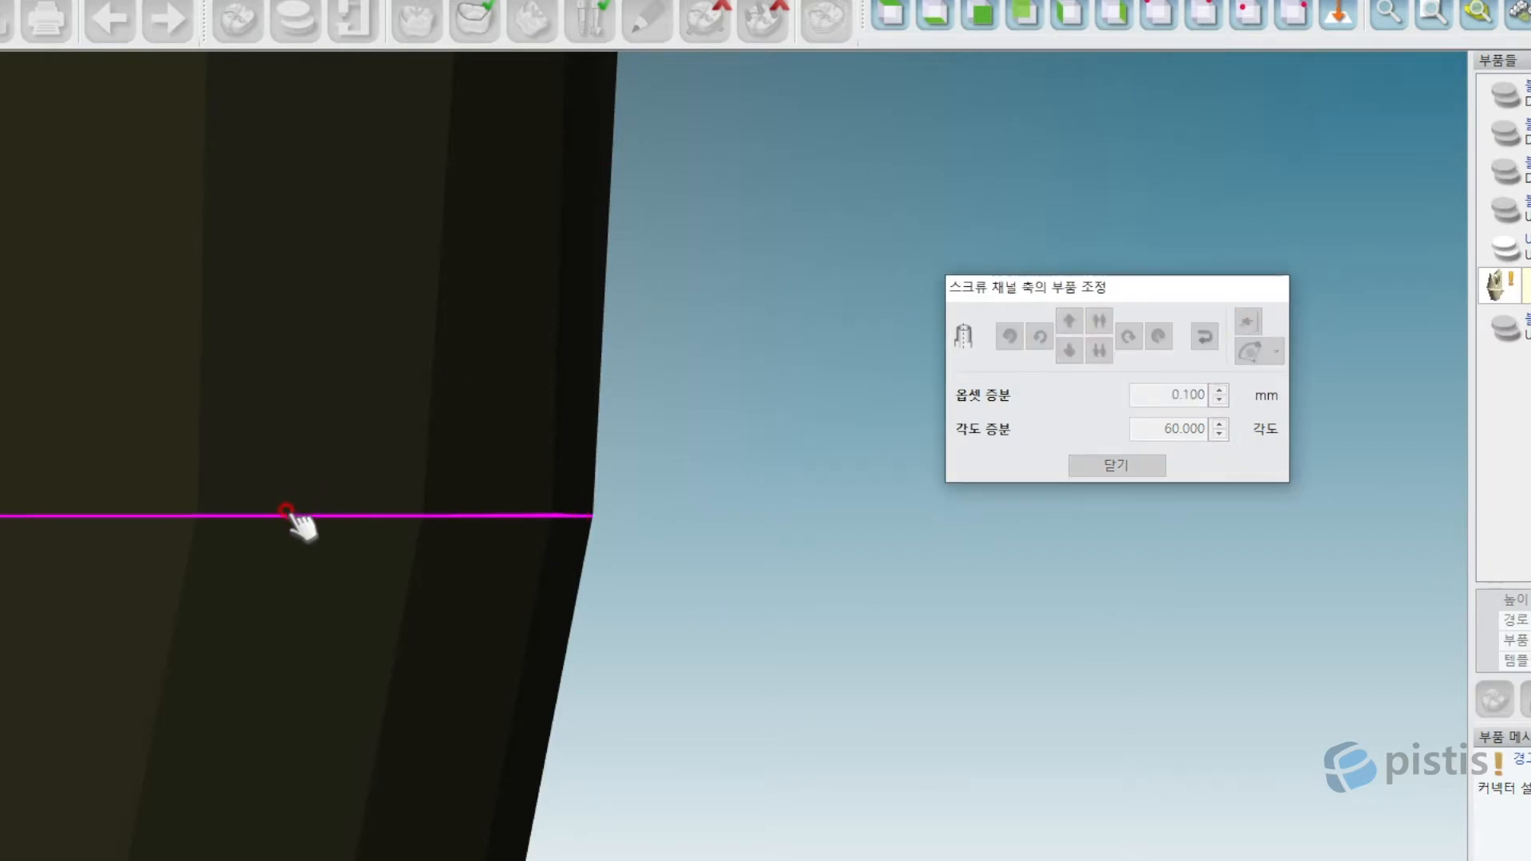
left_click(287, 511)
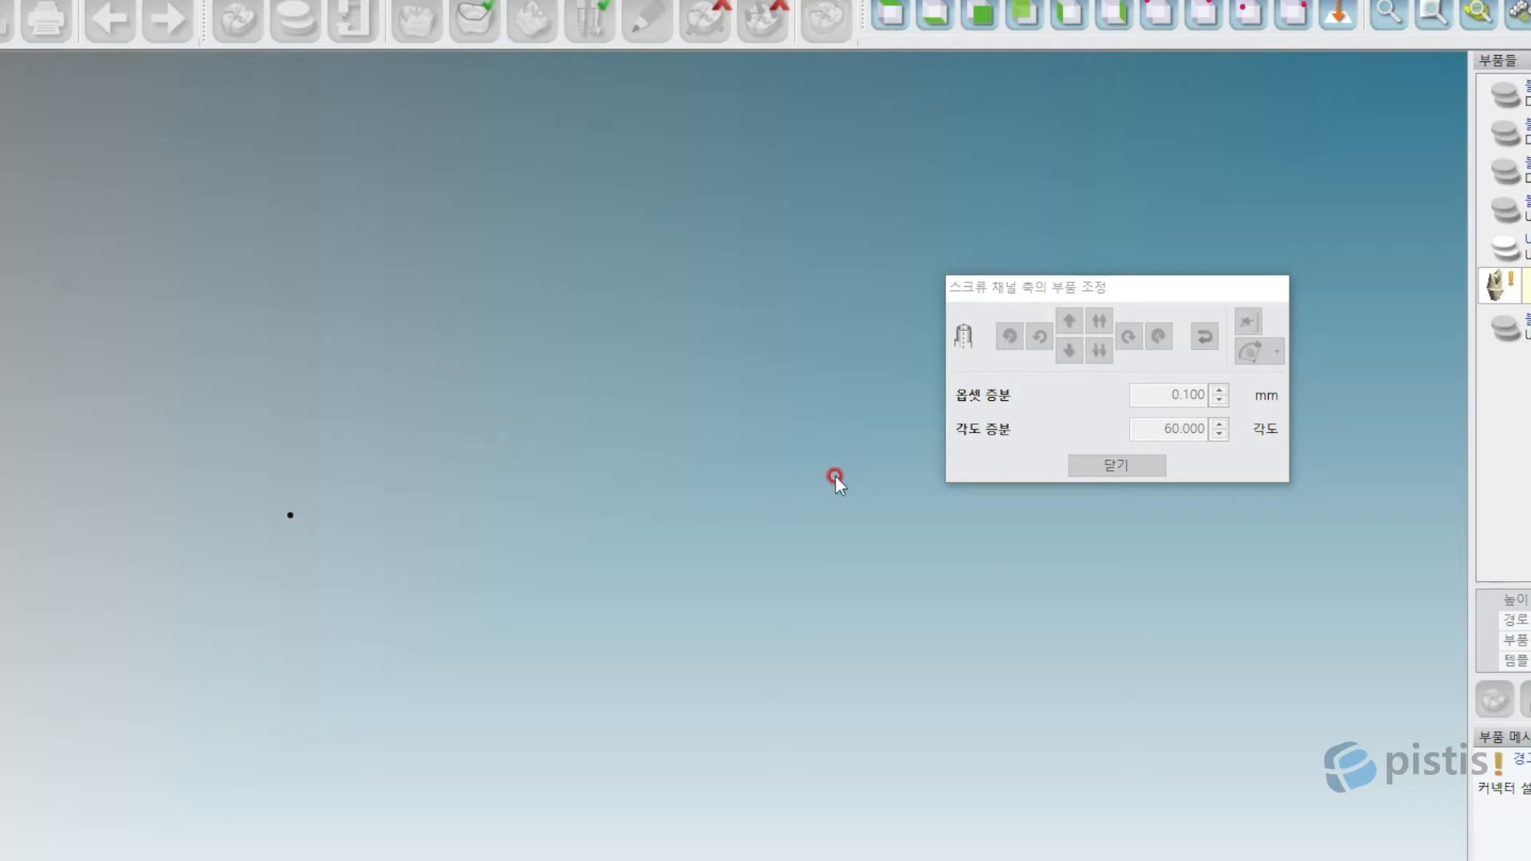
right_click_drag(831, 475, 811, 454)
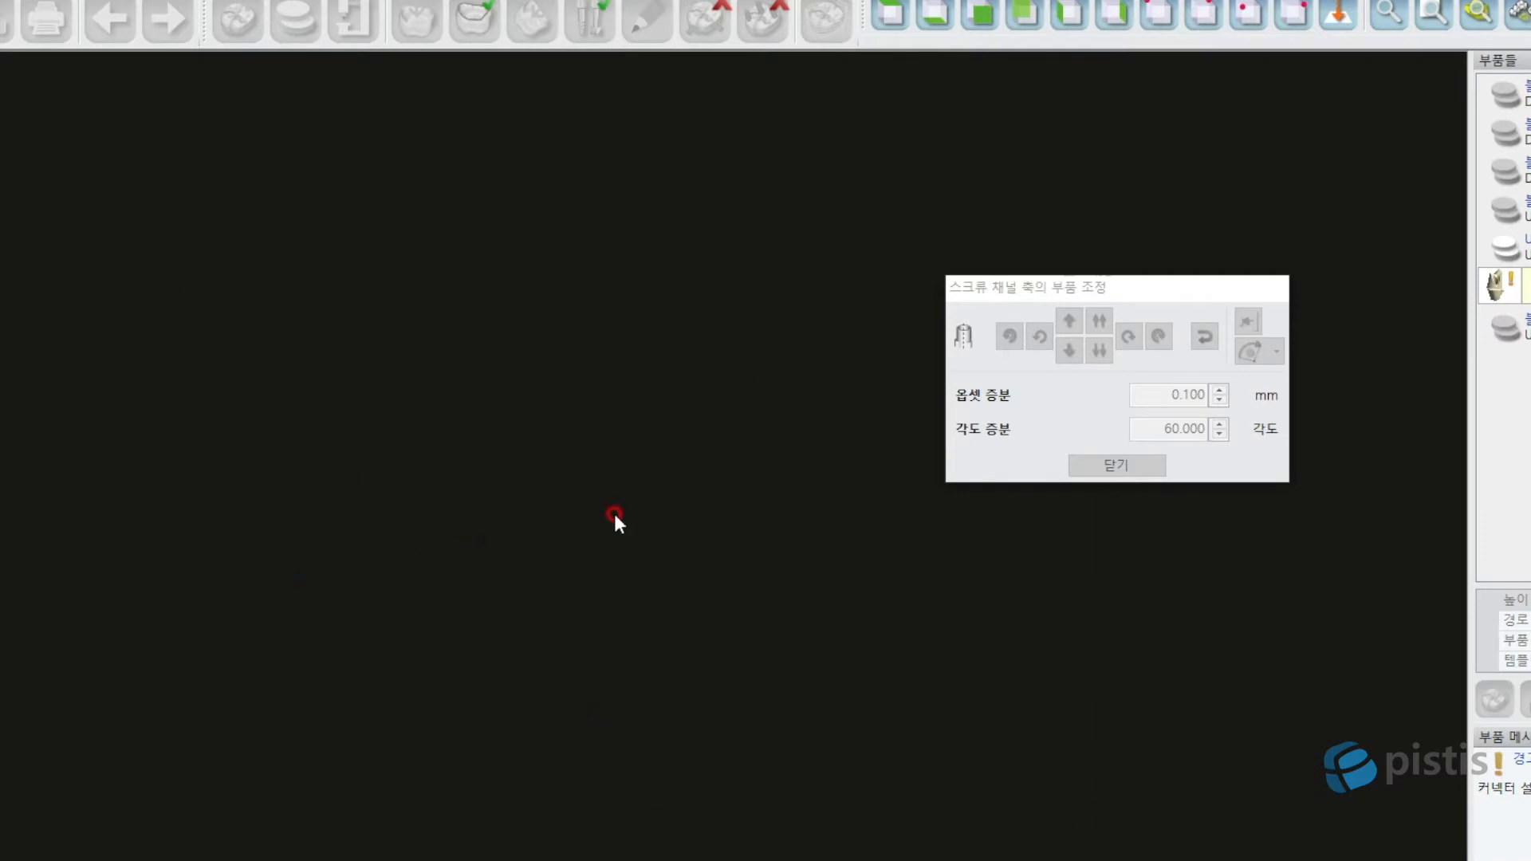
scroll(616, 512, "down", 10)
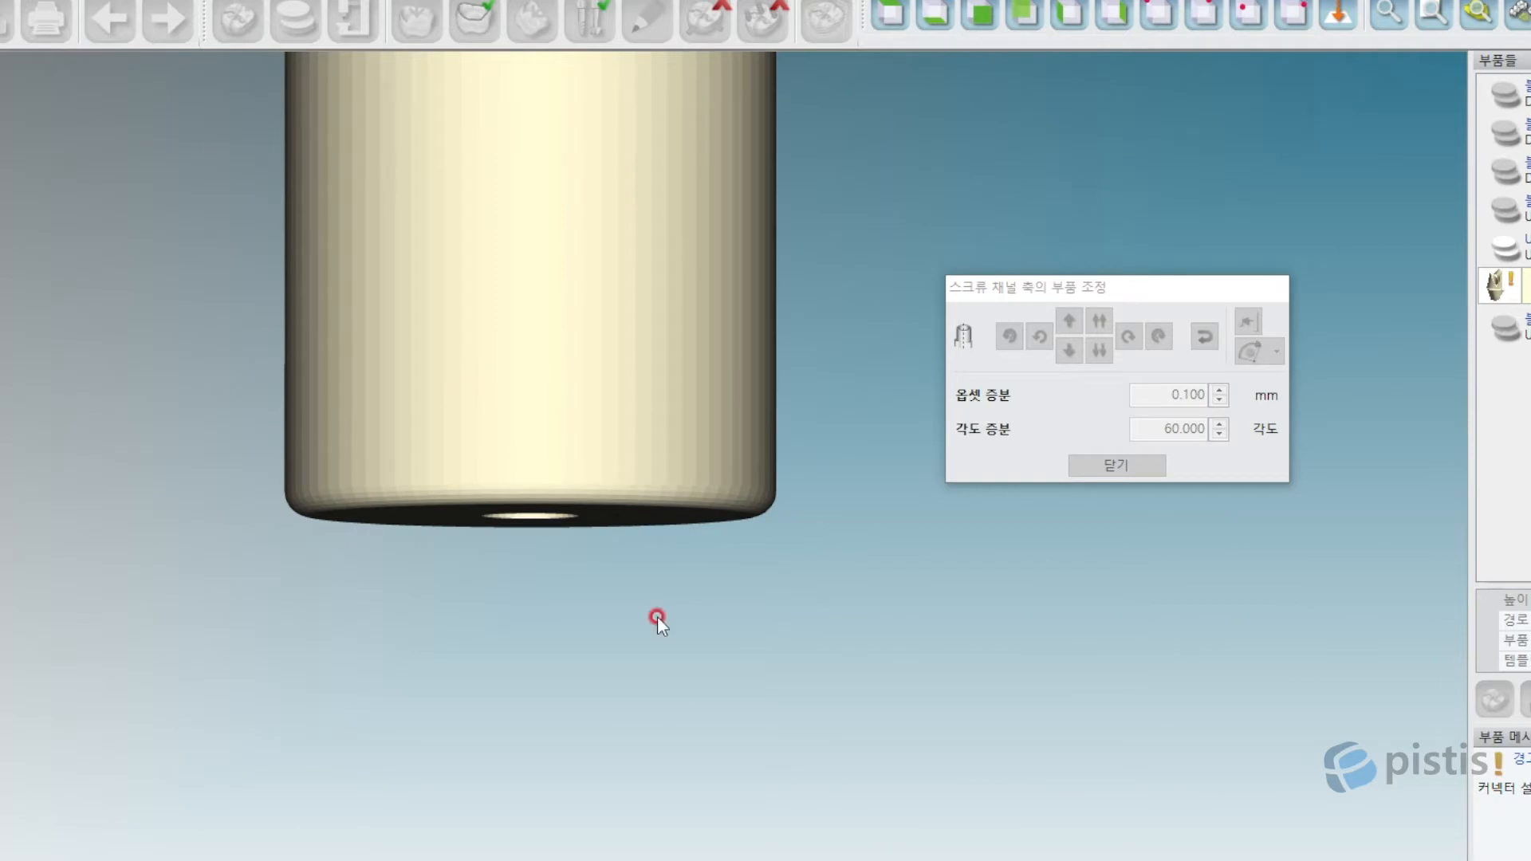
scroll(644, 504, "up", 3)
scroll(644, 504, "up", 5)
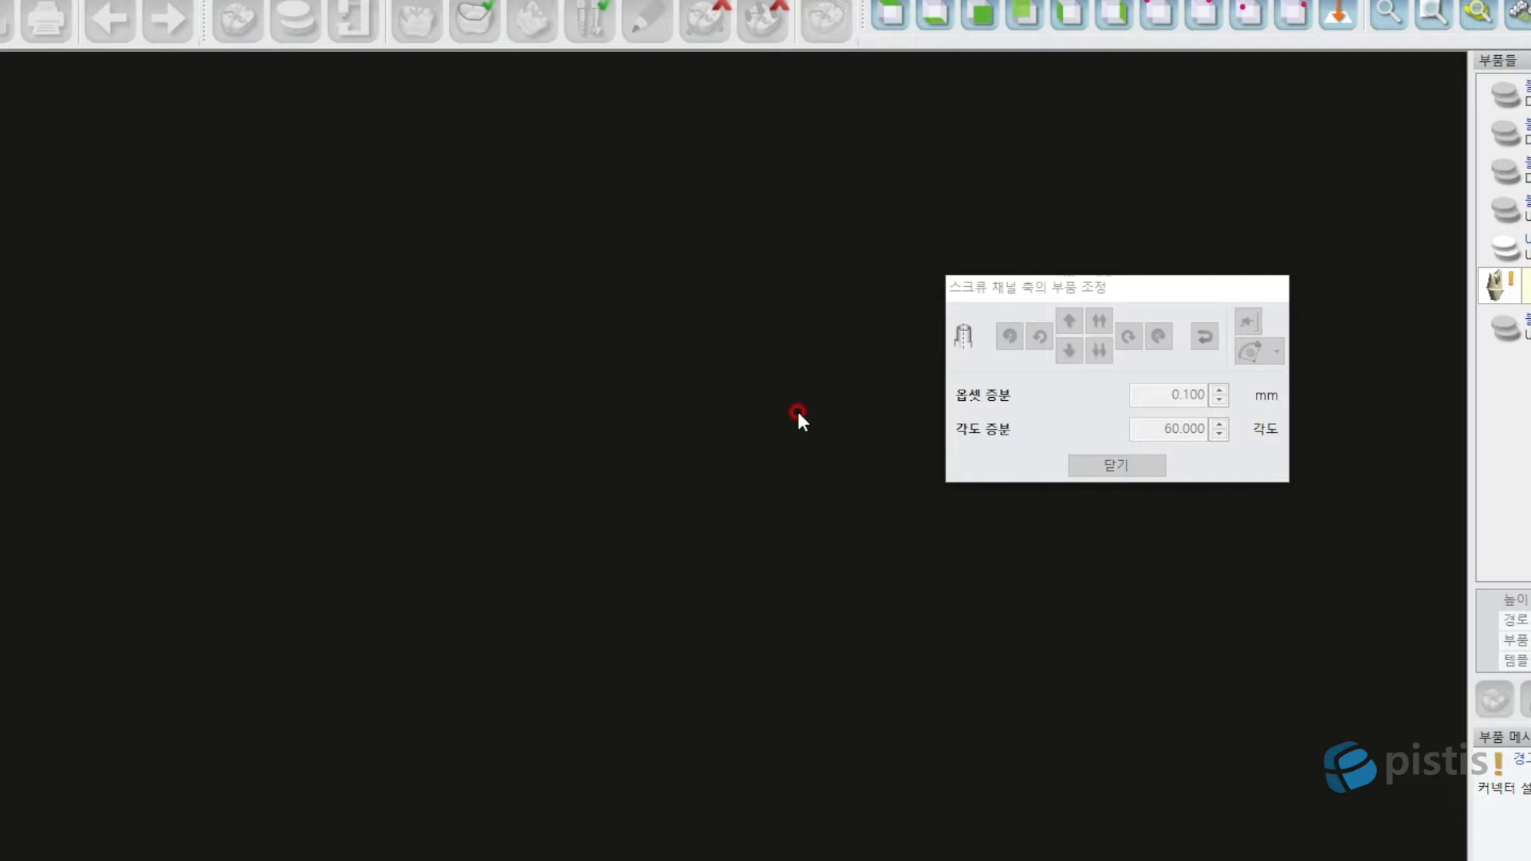
scroll(623, 529, "down", 5)
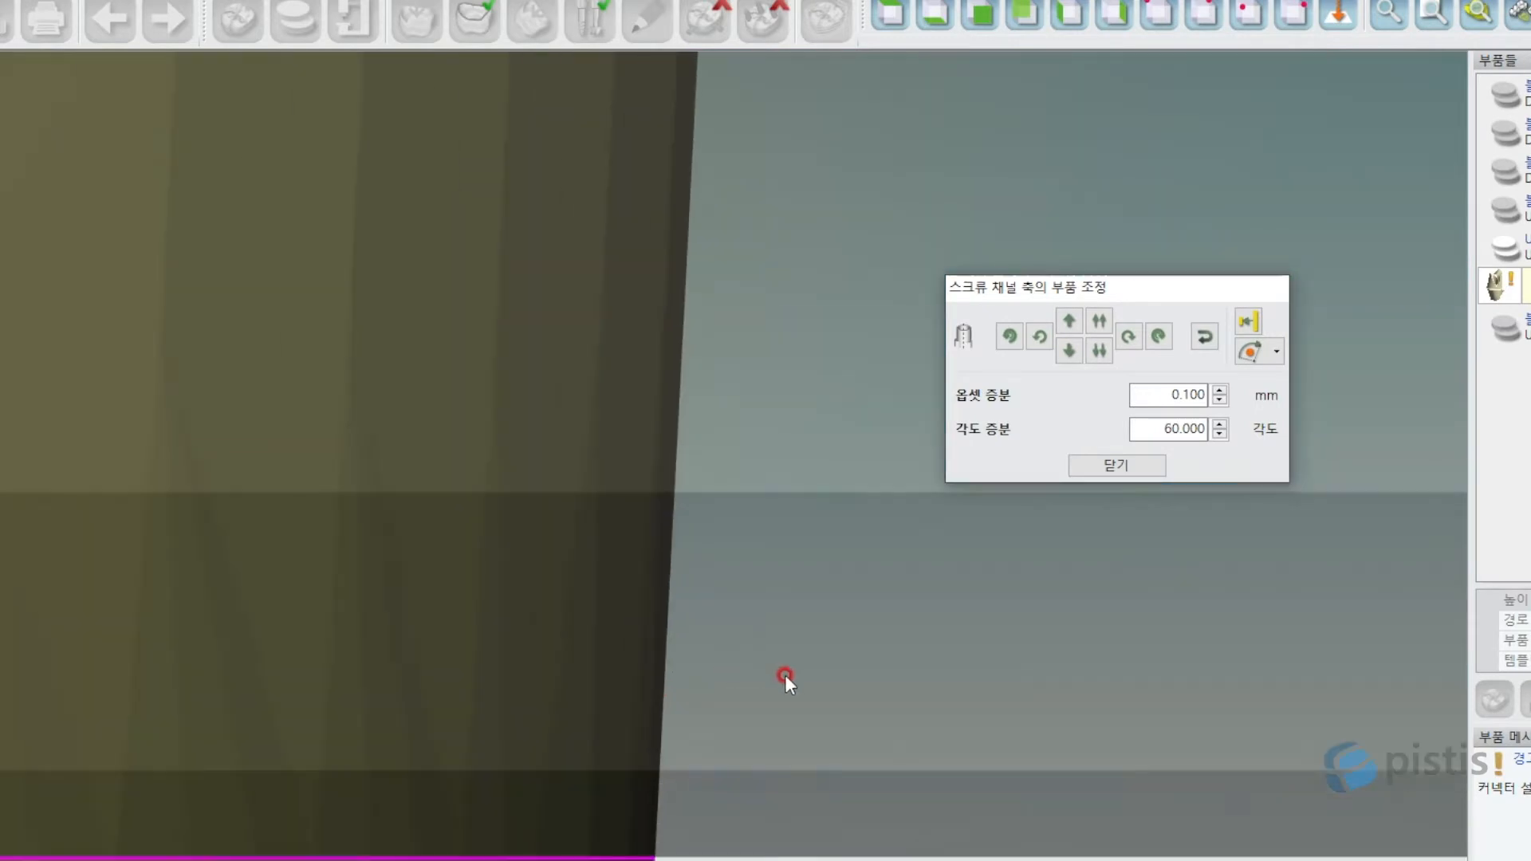
Check the margin line sits level with the blank's bottom edge, then close the adjustment.
middle_click_drag(785, 675, 733, 285)
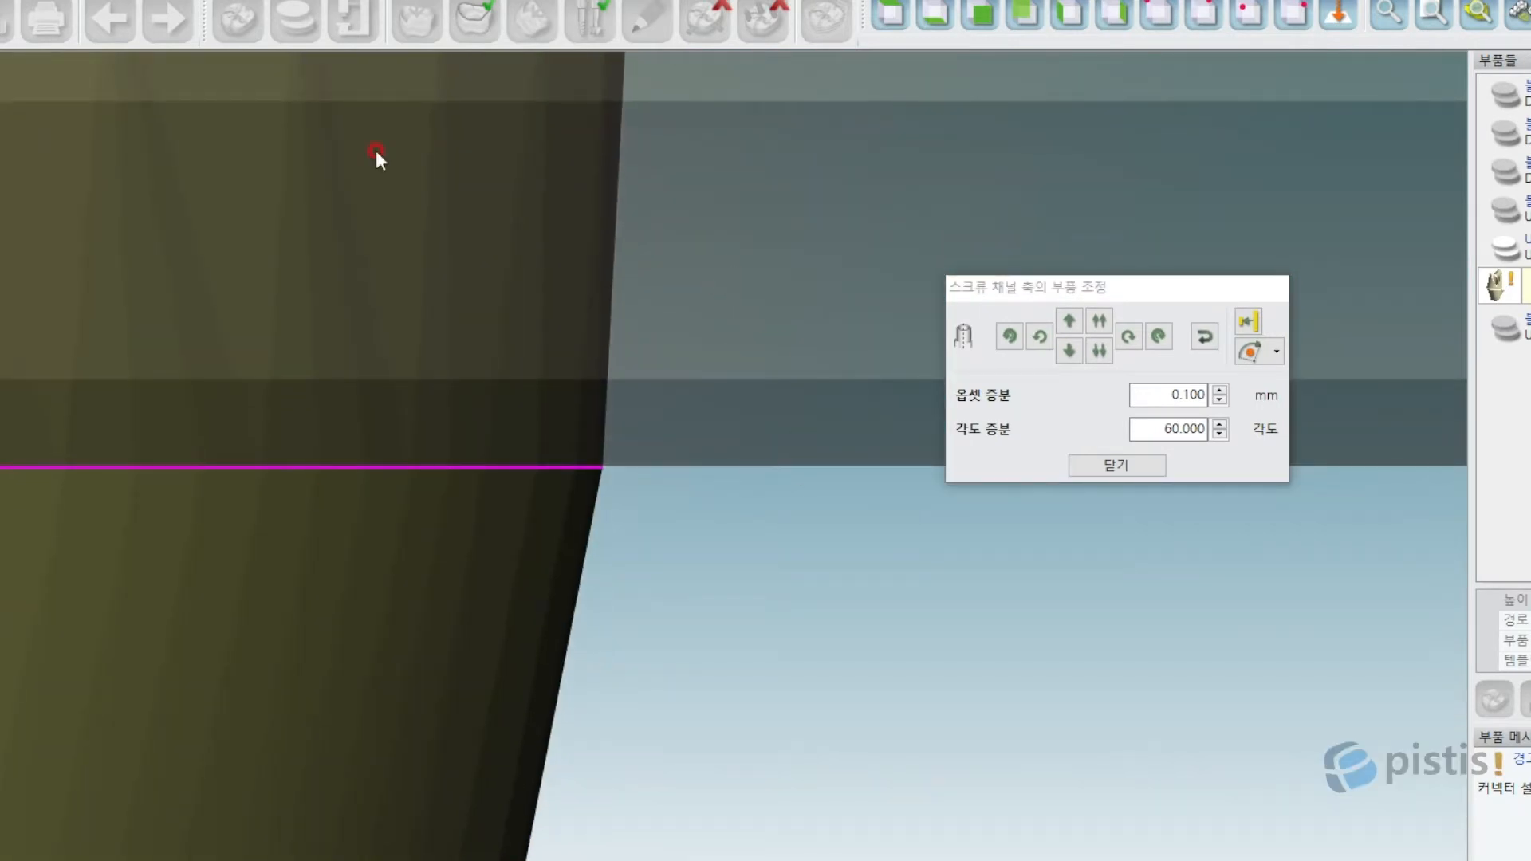
scroll(542, 502, "up", 3)
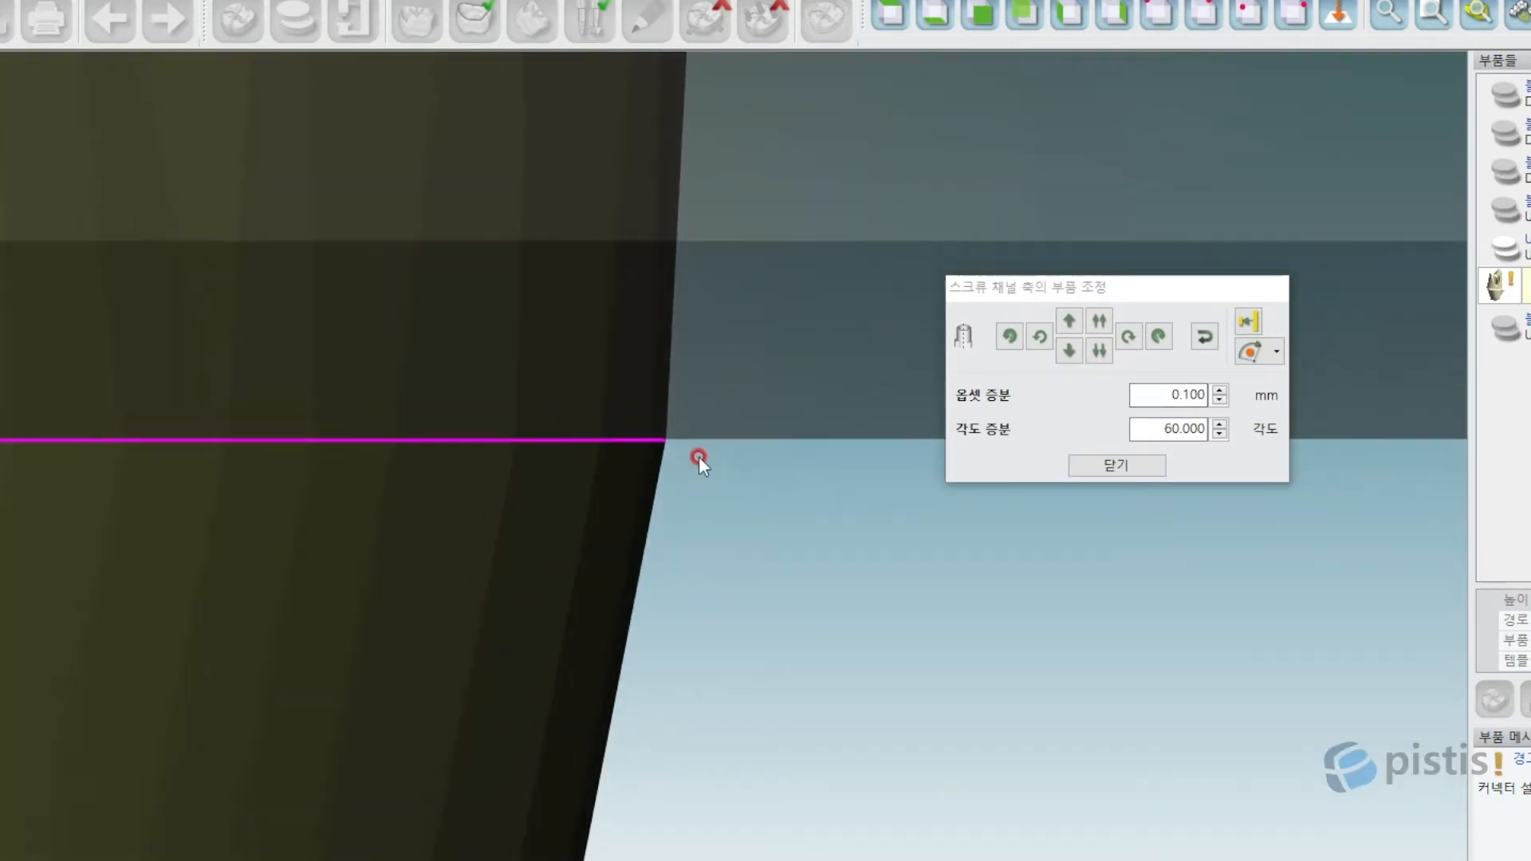
scroll(700, 456, "up", 3)
scroll(648, 404, "down", 3)
scroll(649, 403, "down", 3)
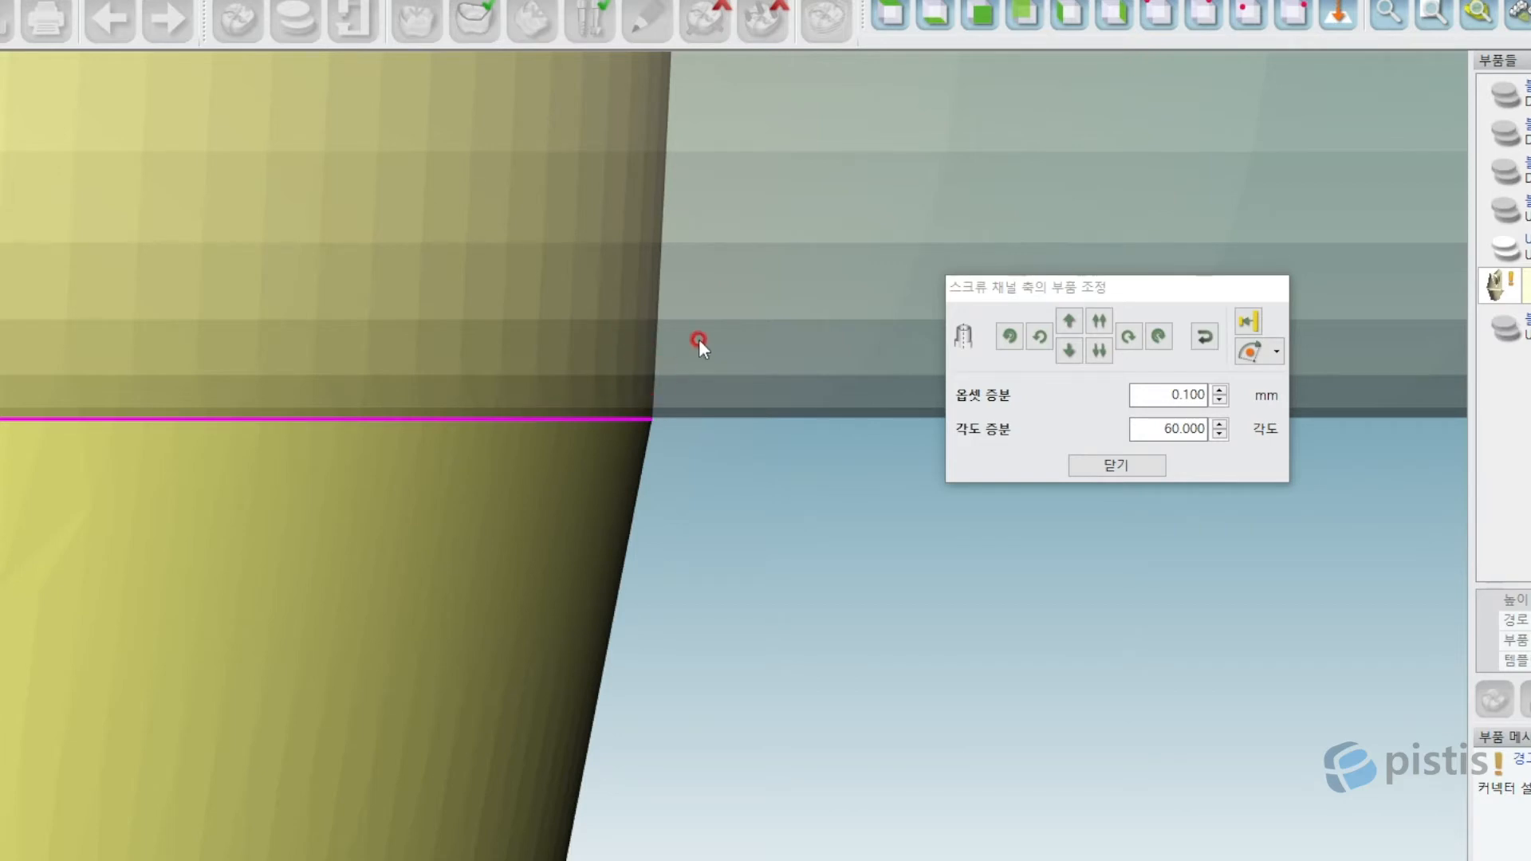
middle_click_drag(698, 340, 693, 655)
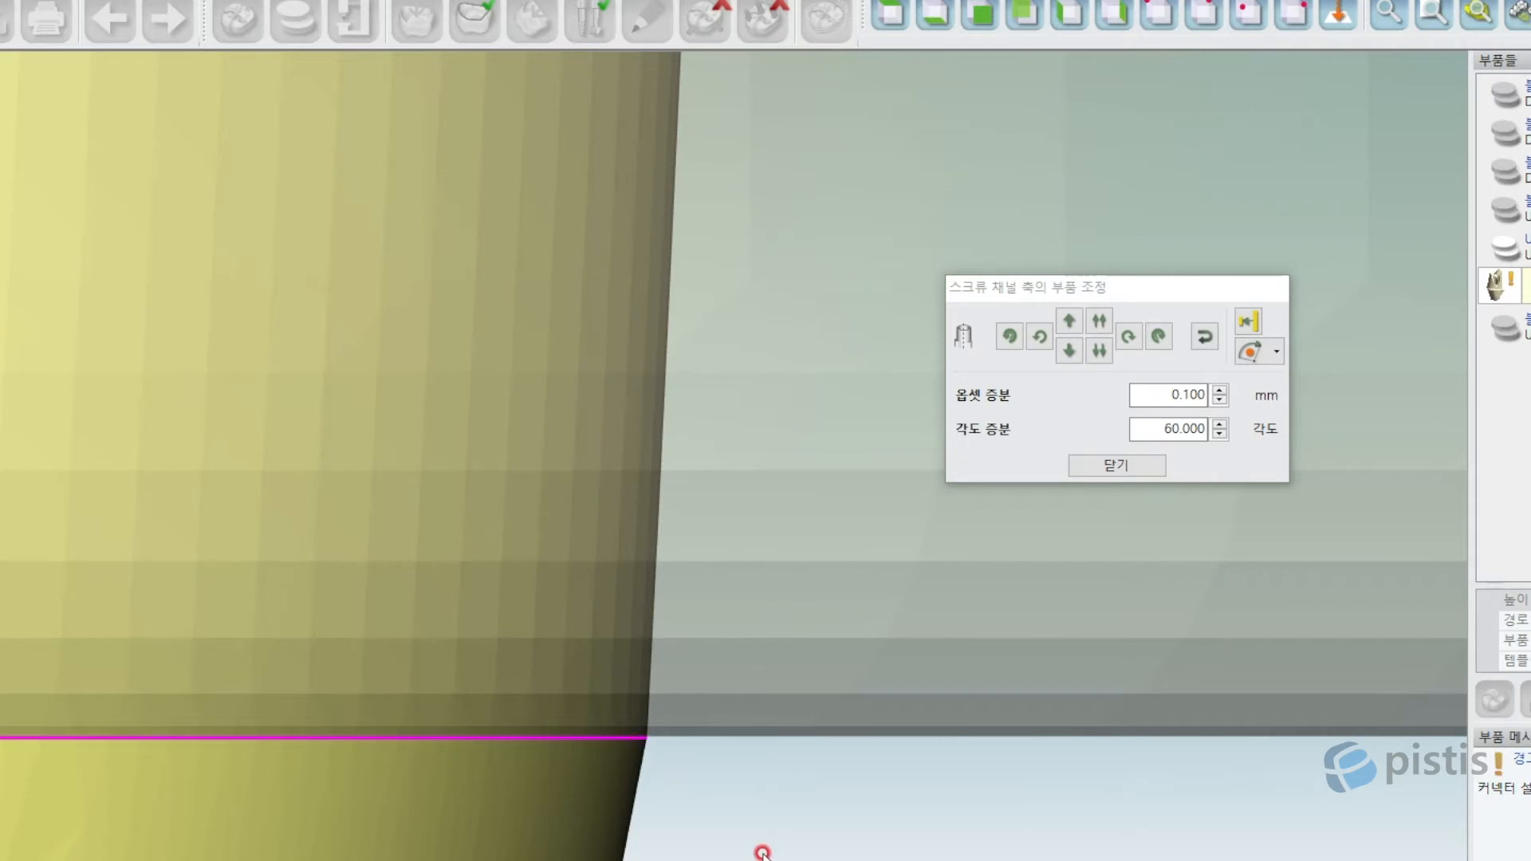
middle_click_drag(757, 851, 775, 441)
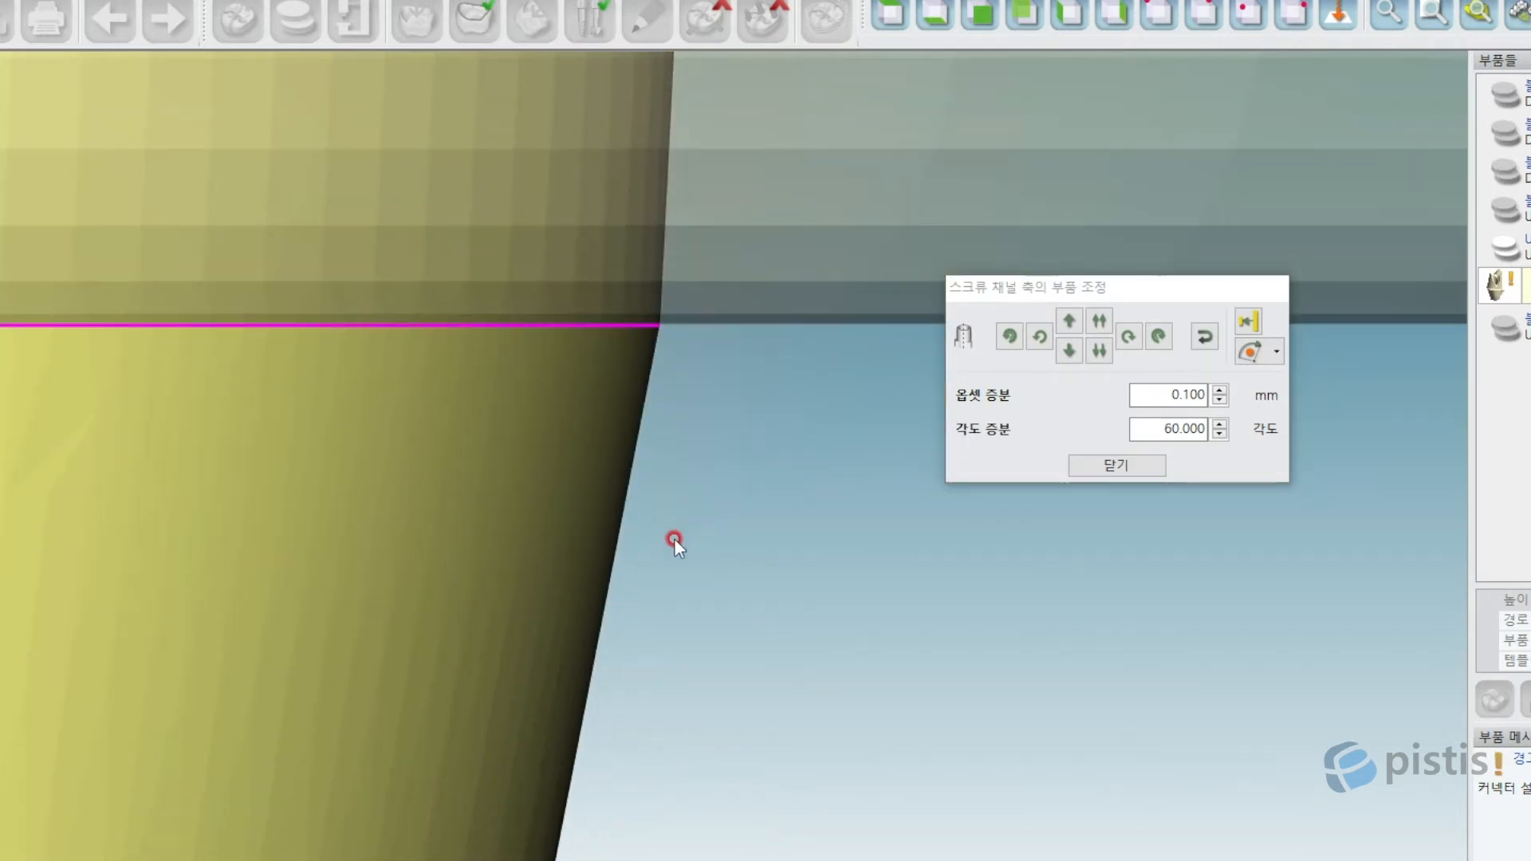
scroll(673, 539, "down", 4)
scroll(673, 539, "down", 3)
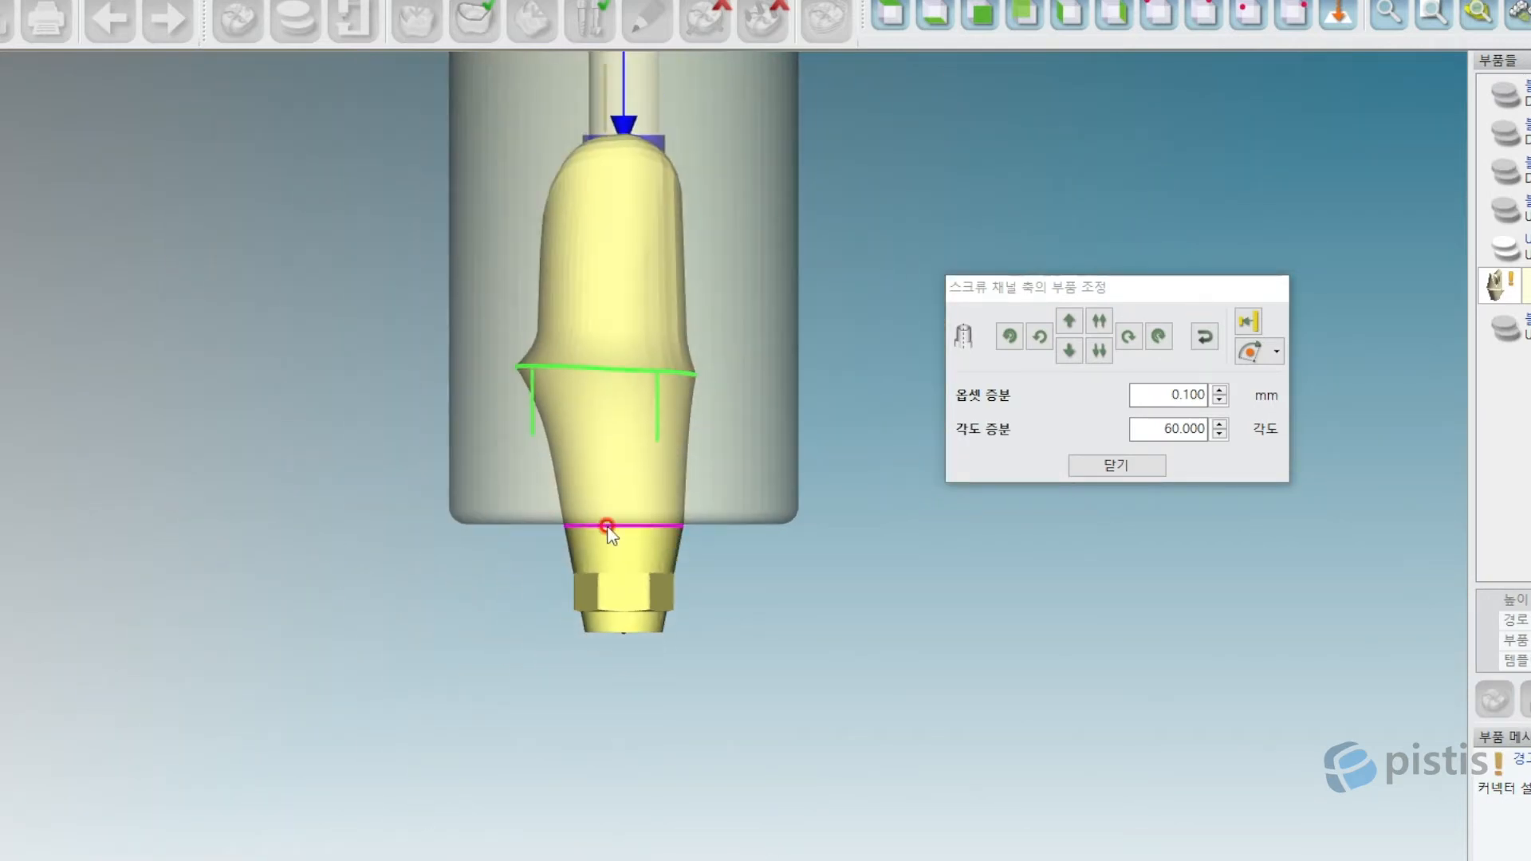
middle_click_drag(605, 523, 594, 661)
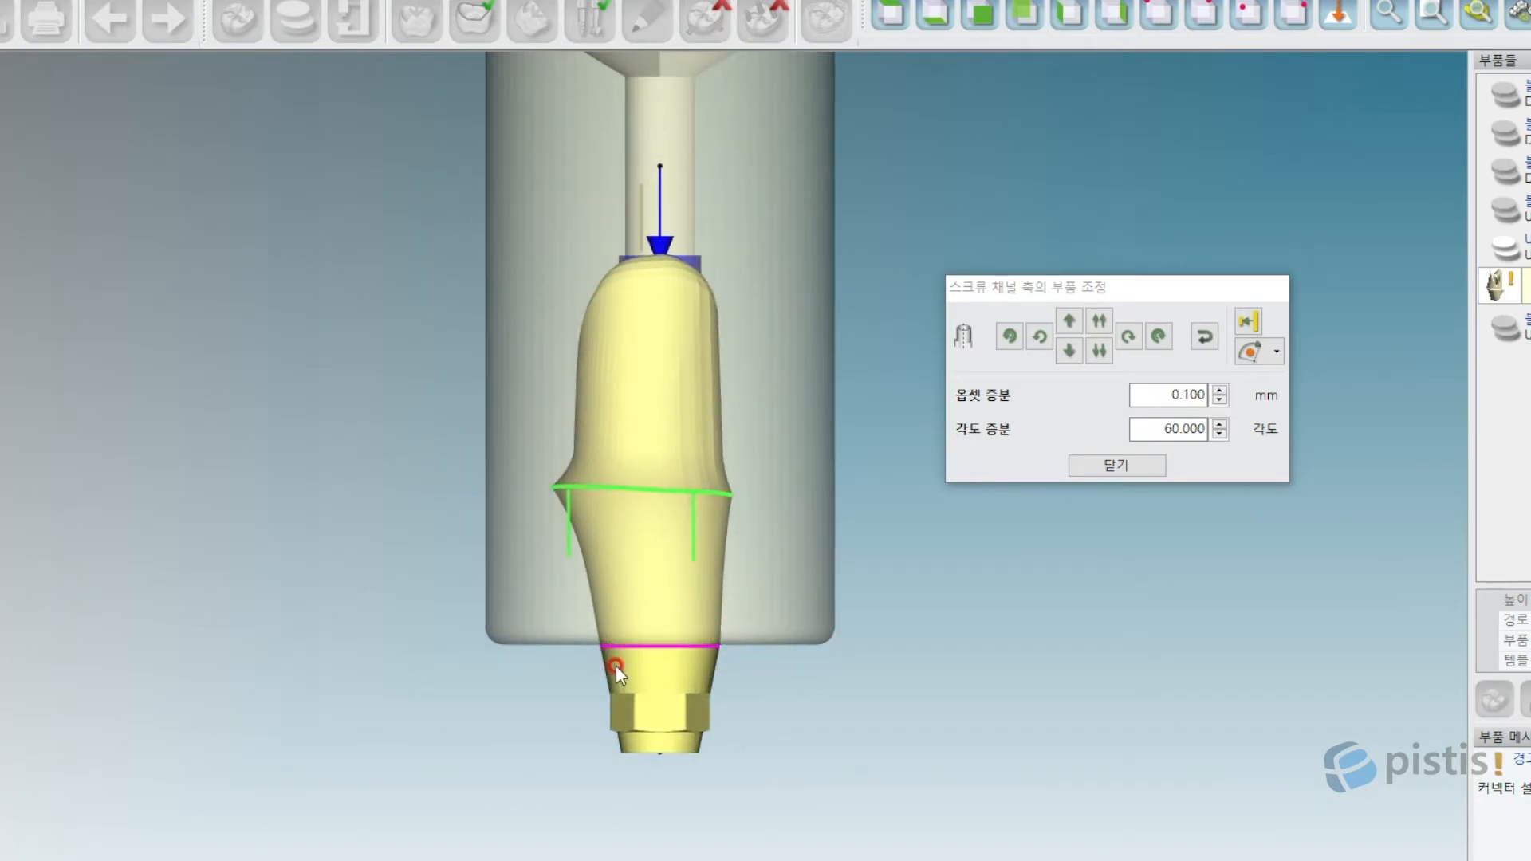
left_click(1152, 469)
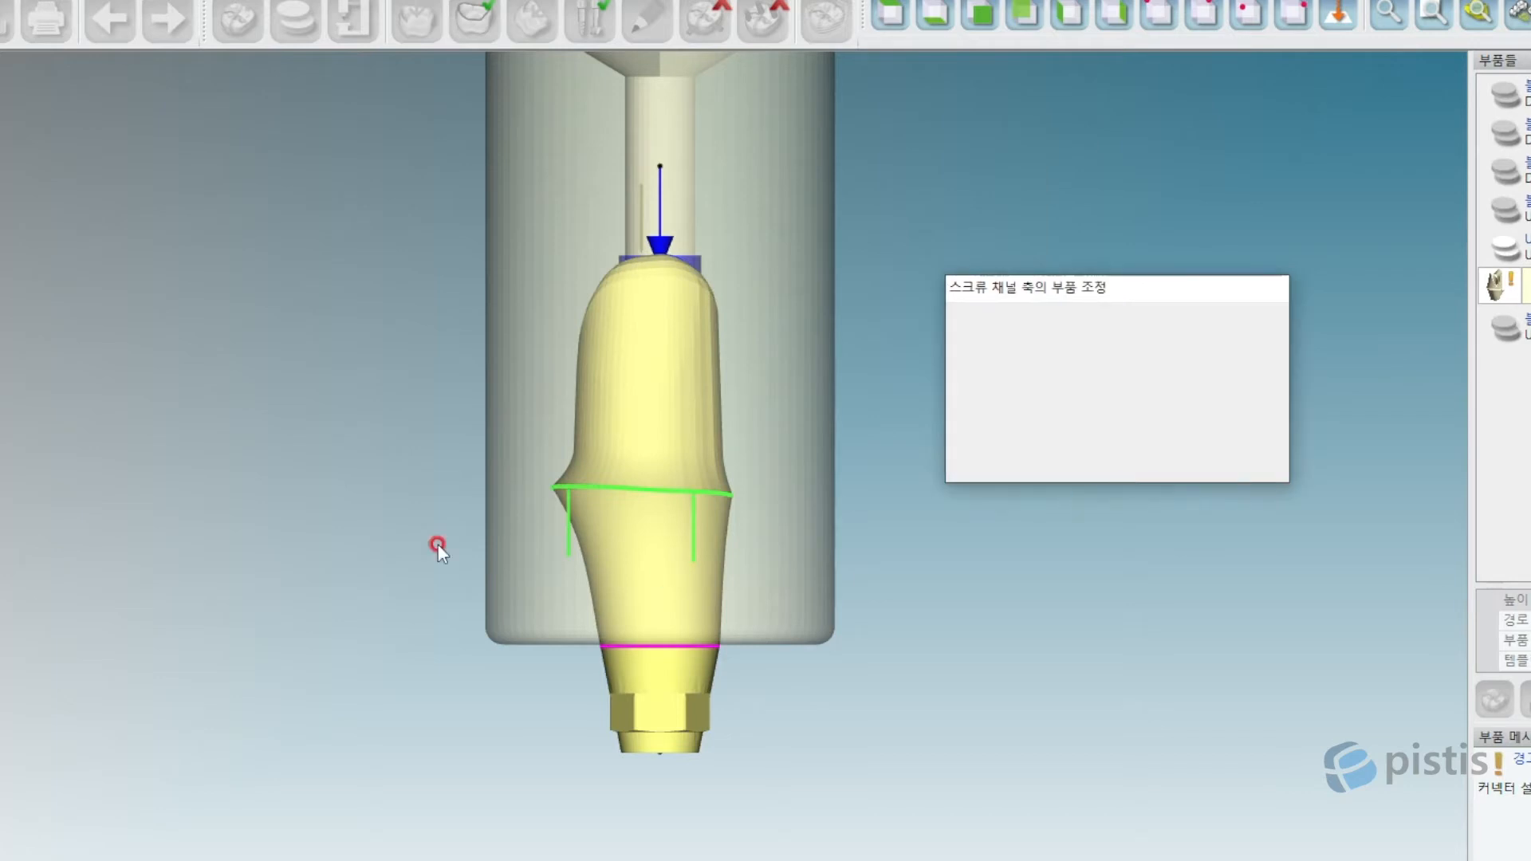
Create a new blank for the empty slot with TITANIUM-UP material and Ti-Abutment-Ø10-UPSIDE type.
scroll(892, 500, "down", 4)
middle_click_drag(1025, 502, 764, 478)
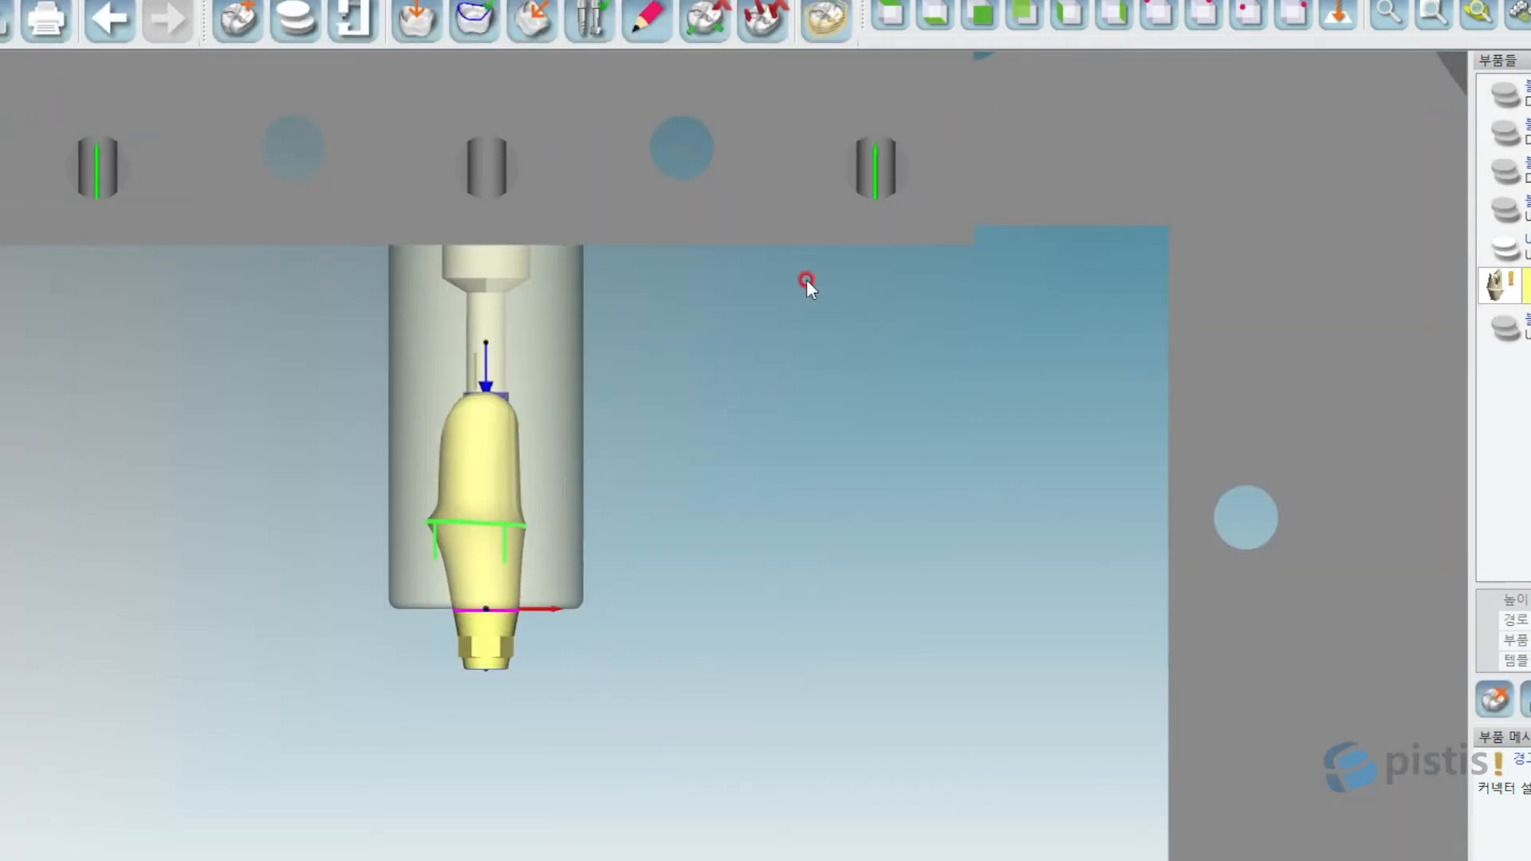
left_click(762, 284)
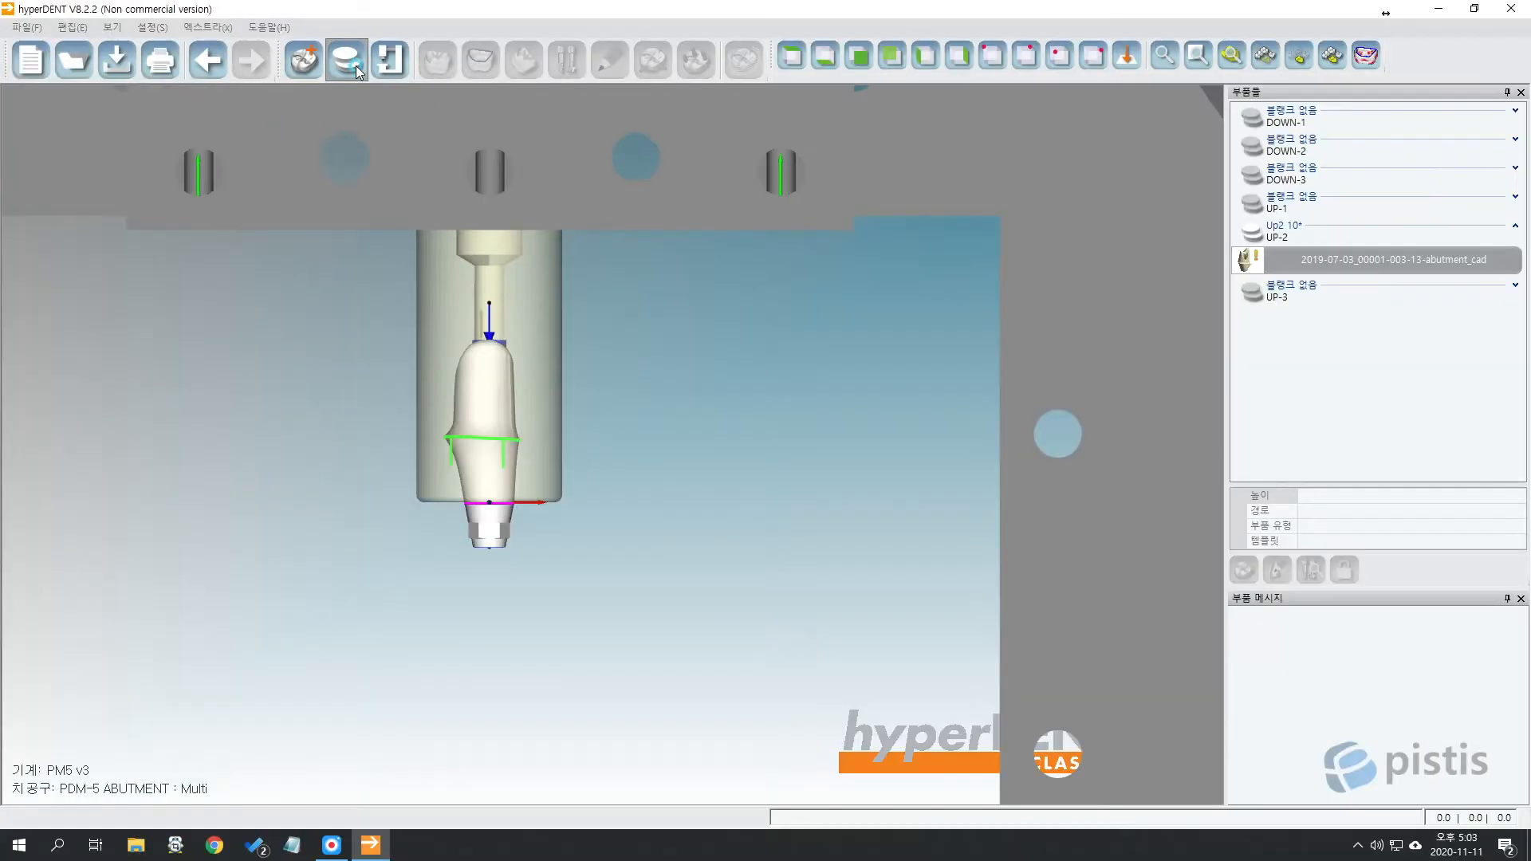
double_click(891, 217)
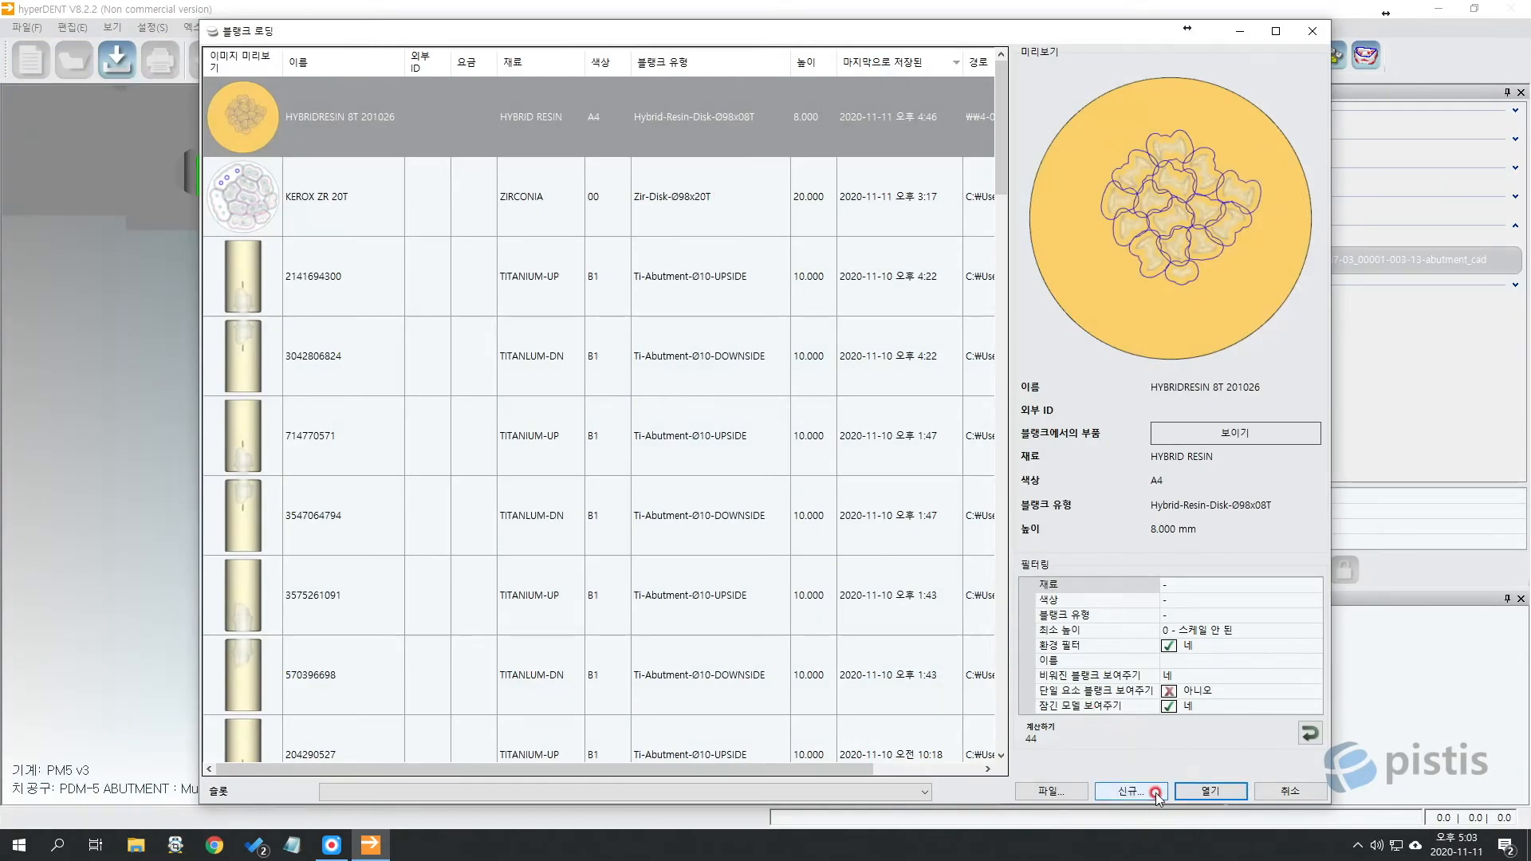
left_click(1145, 791)
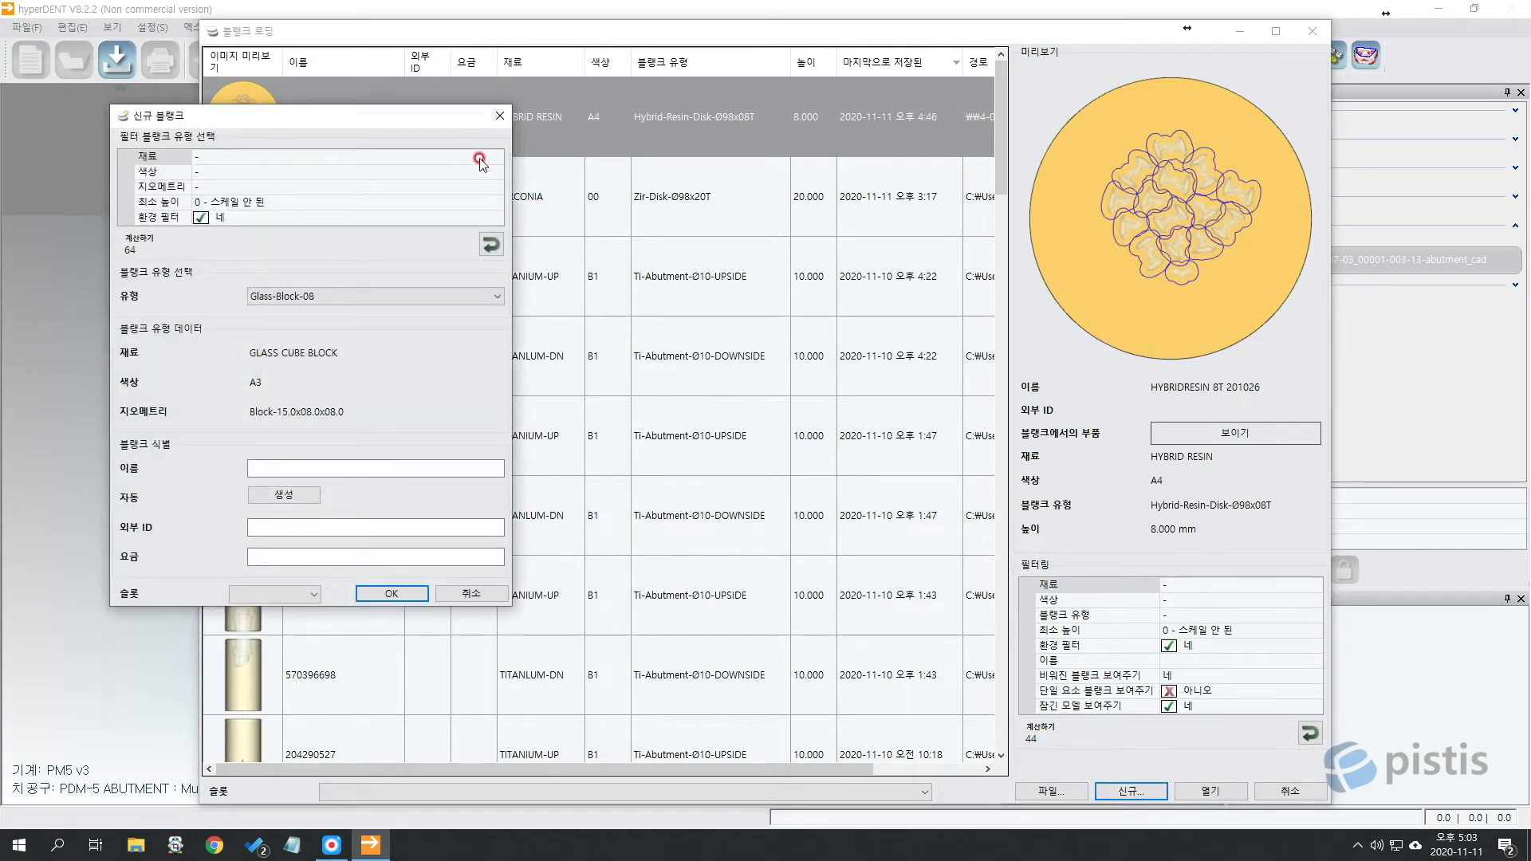
left_click(479, 157)
left_click(496, 157)
left_click(253, 281)
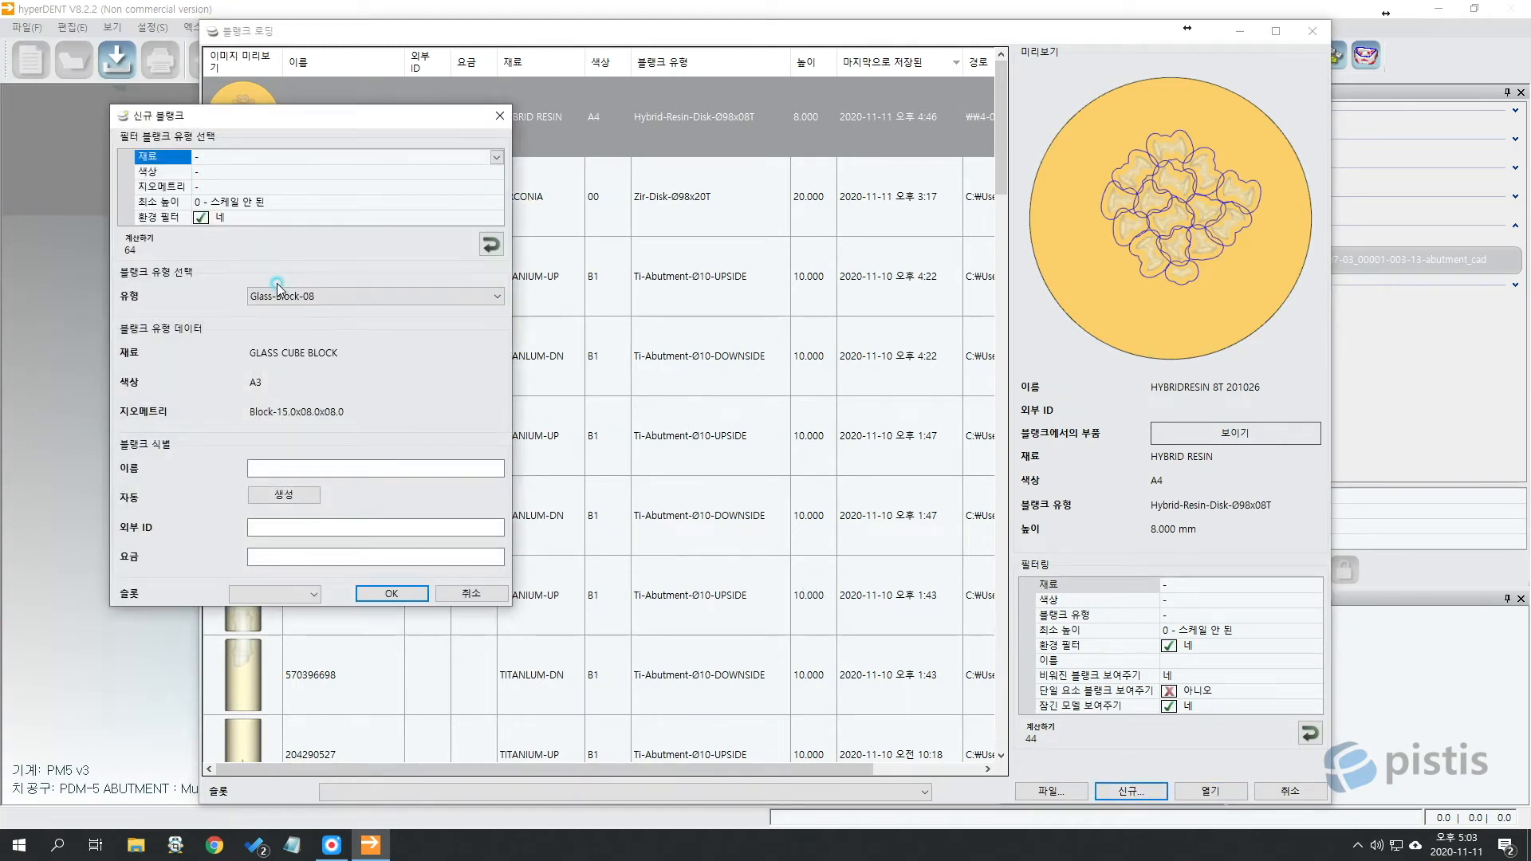
left_click(423, 296)
left_click(308, 324)
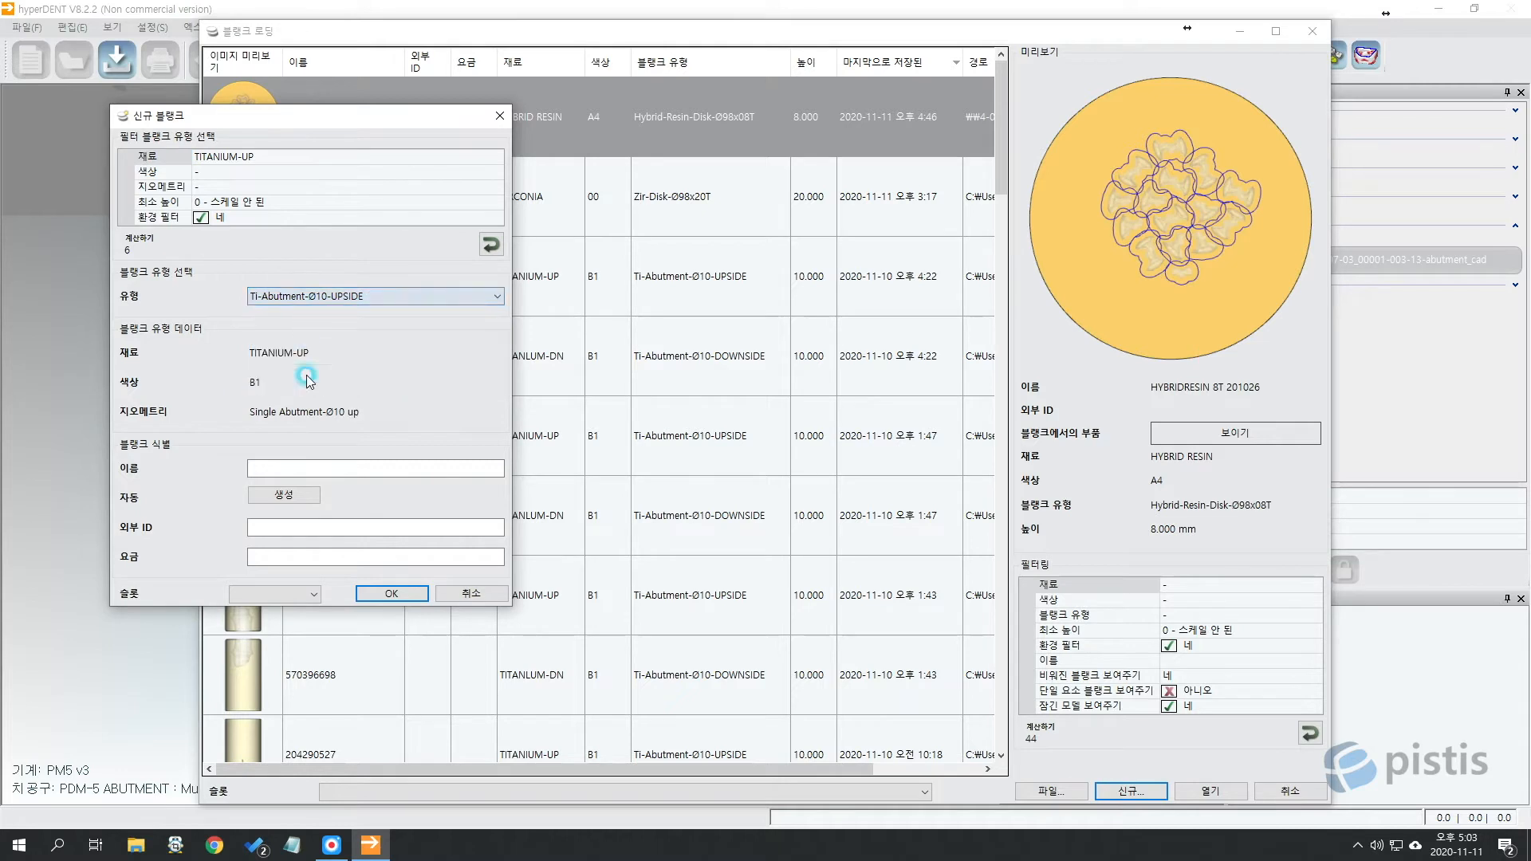
Name the blank Up3 10, assign it to slot UP-3, and confirm.
left_click(301, 468)
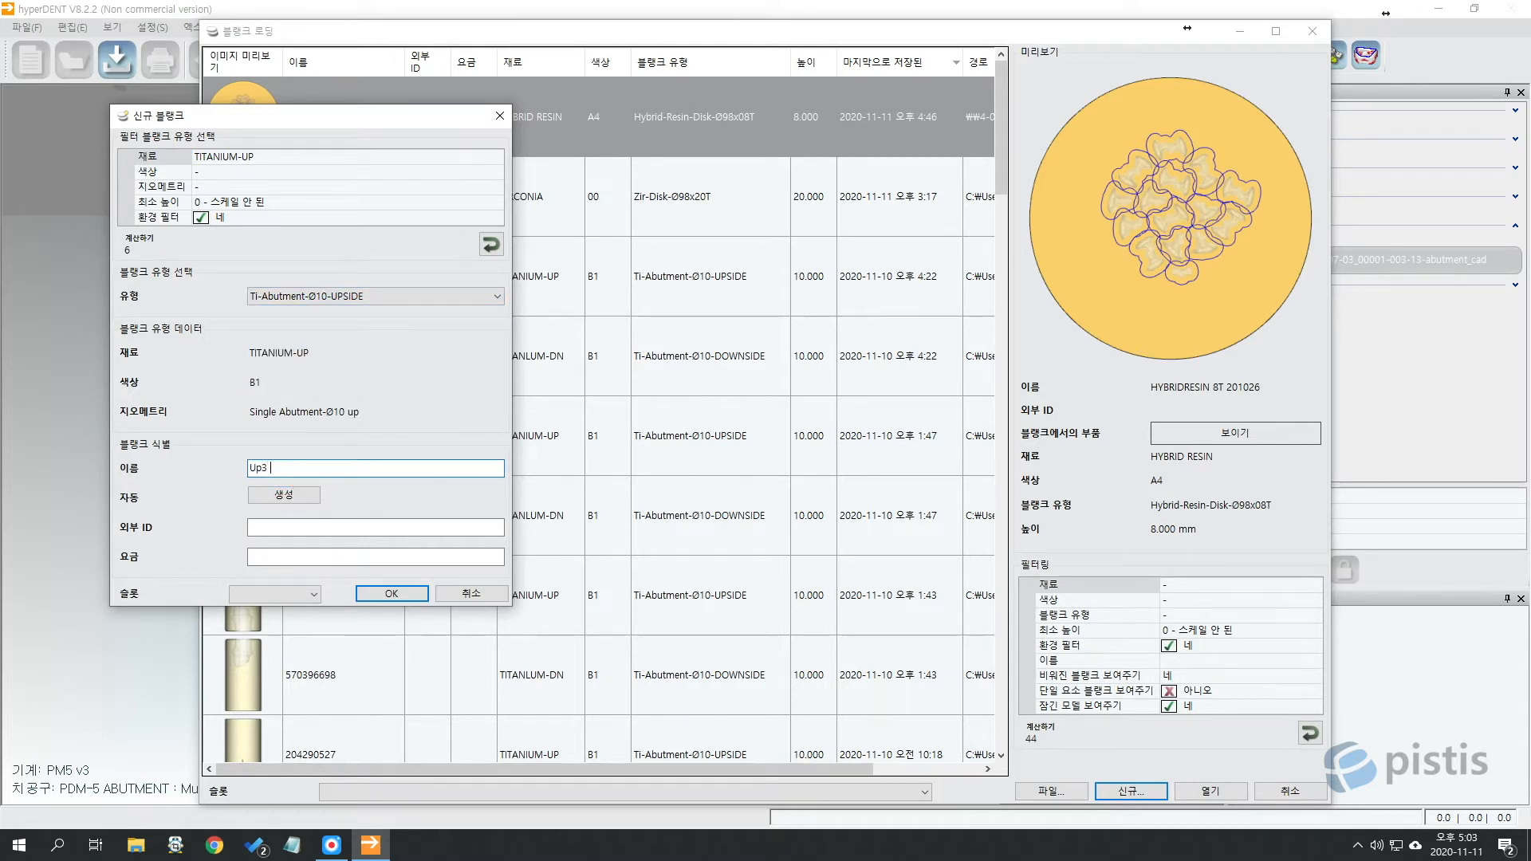
left_click(312, 594)
left_click(499, 767)
left_click(403, 590)
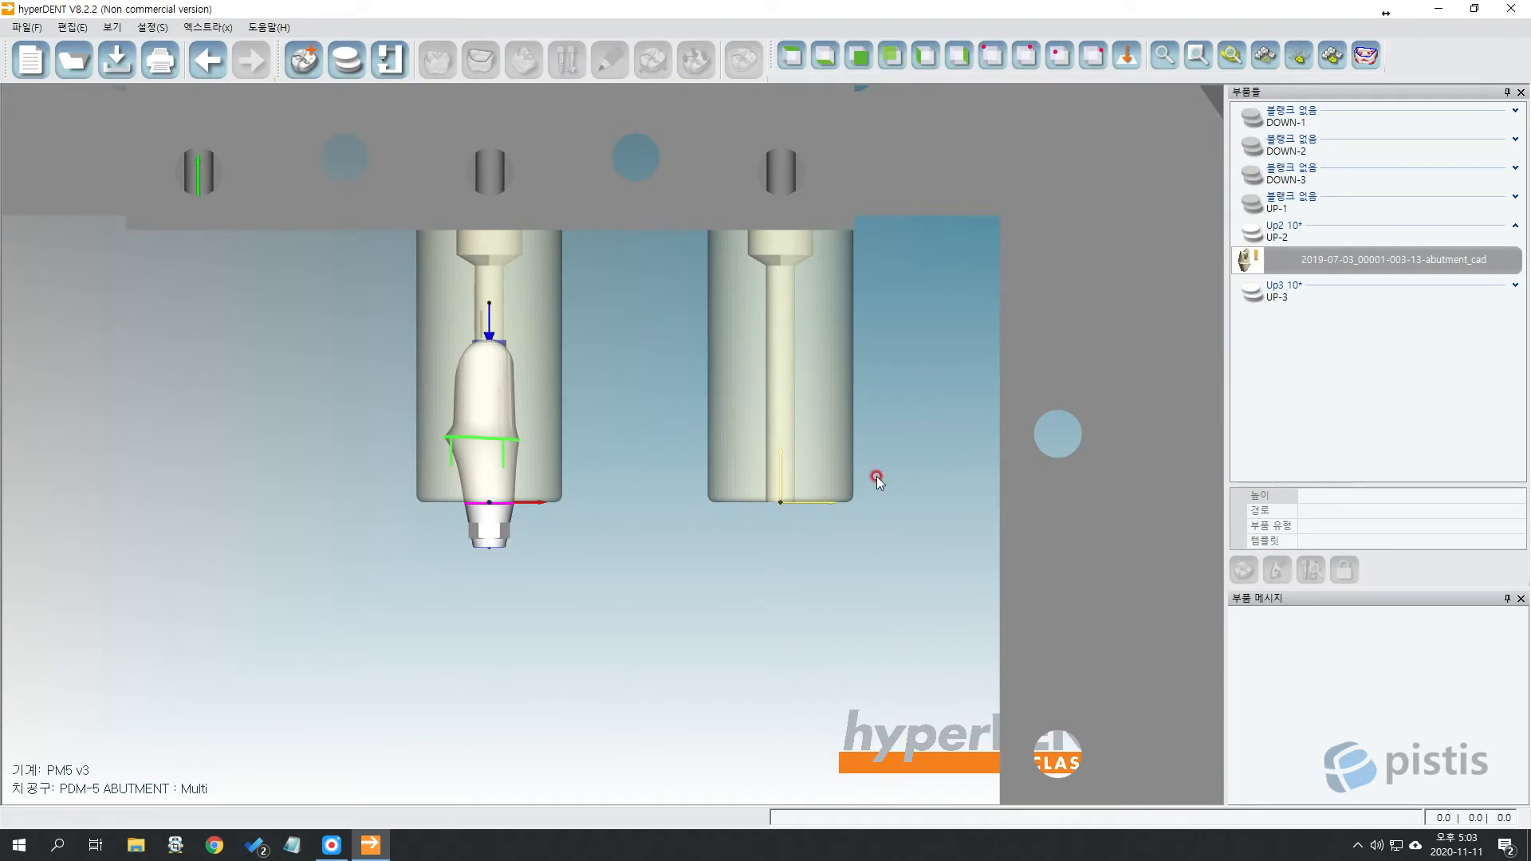
Load the #16 abutment STL from the 06.어버트먼트 folders into blank slot UP-3.
scroll(877, 474, "down", 3)
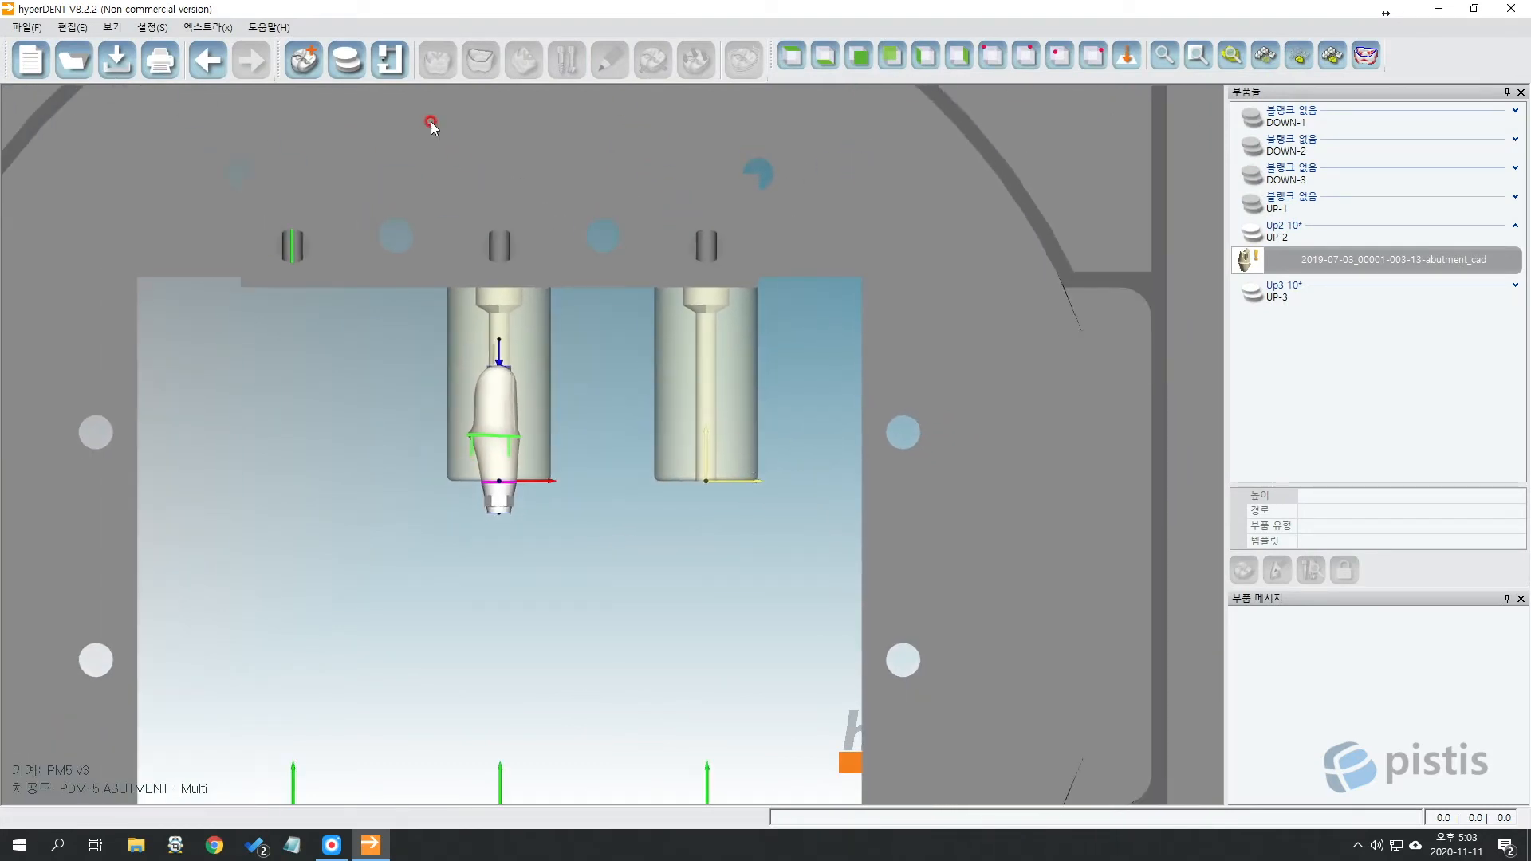
left_click(303, 59)
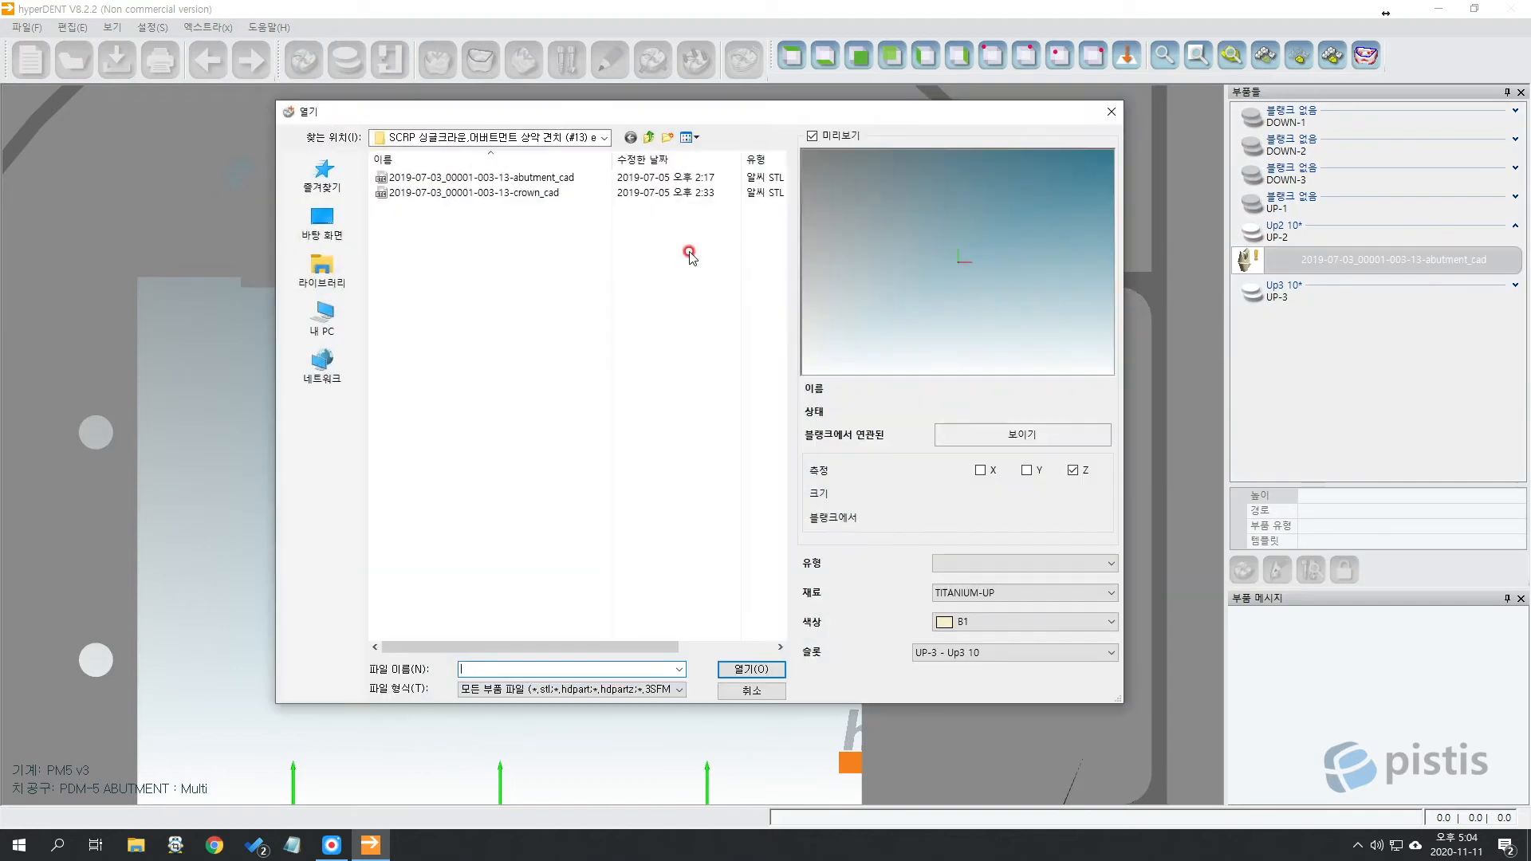
left_click(648, 137)
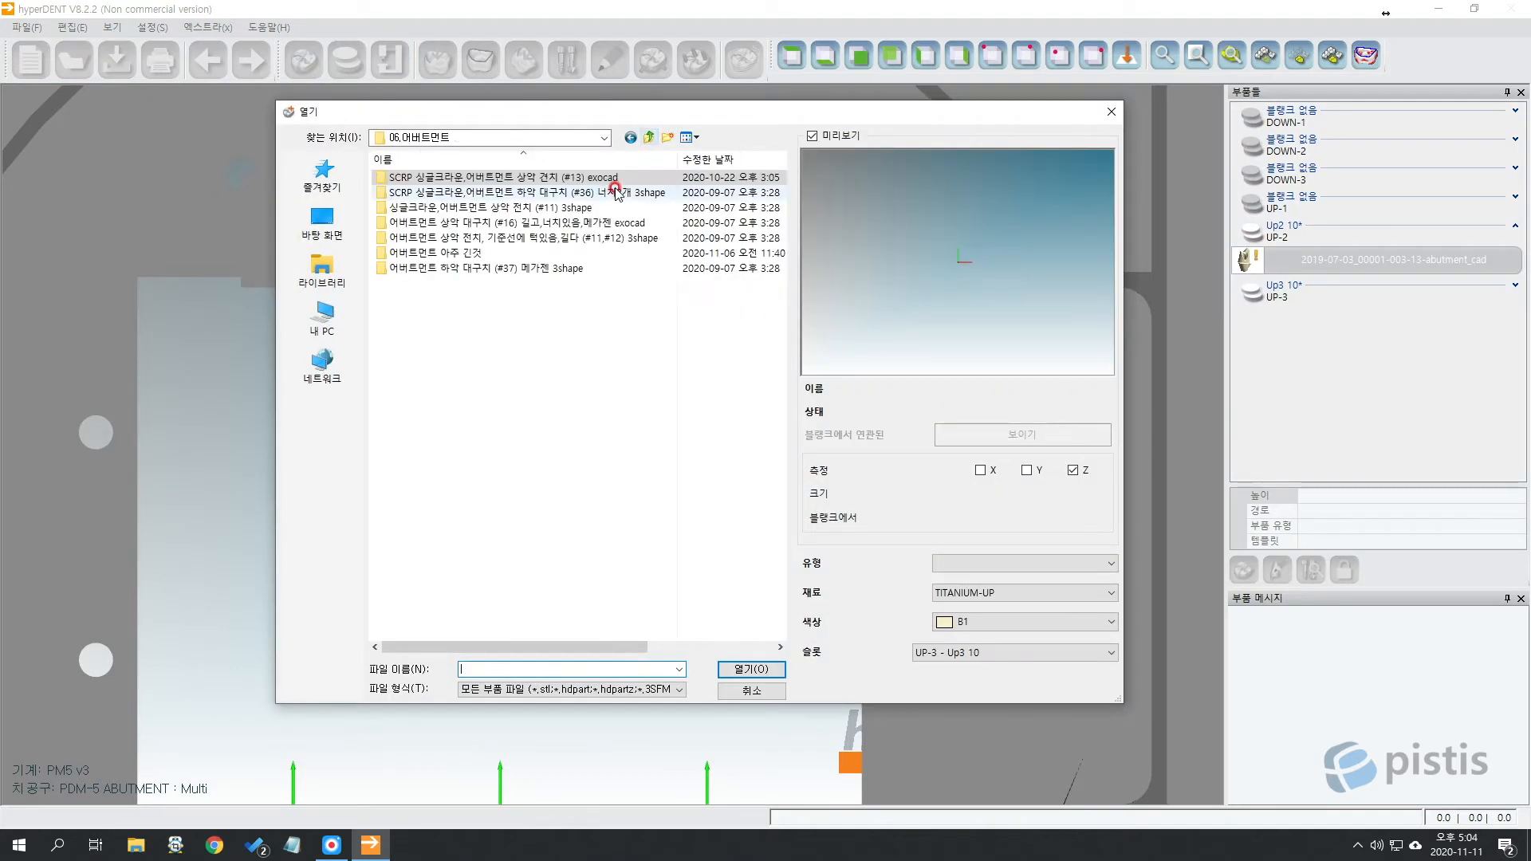
double_click(627, 222)
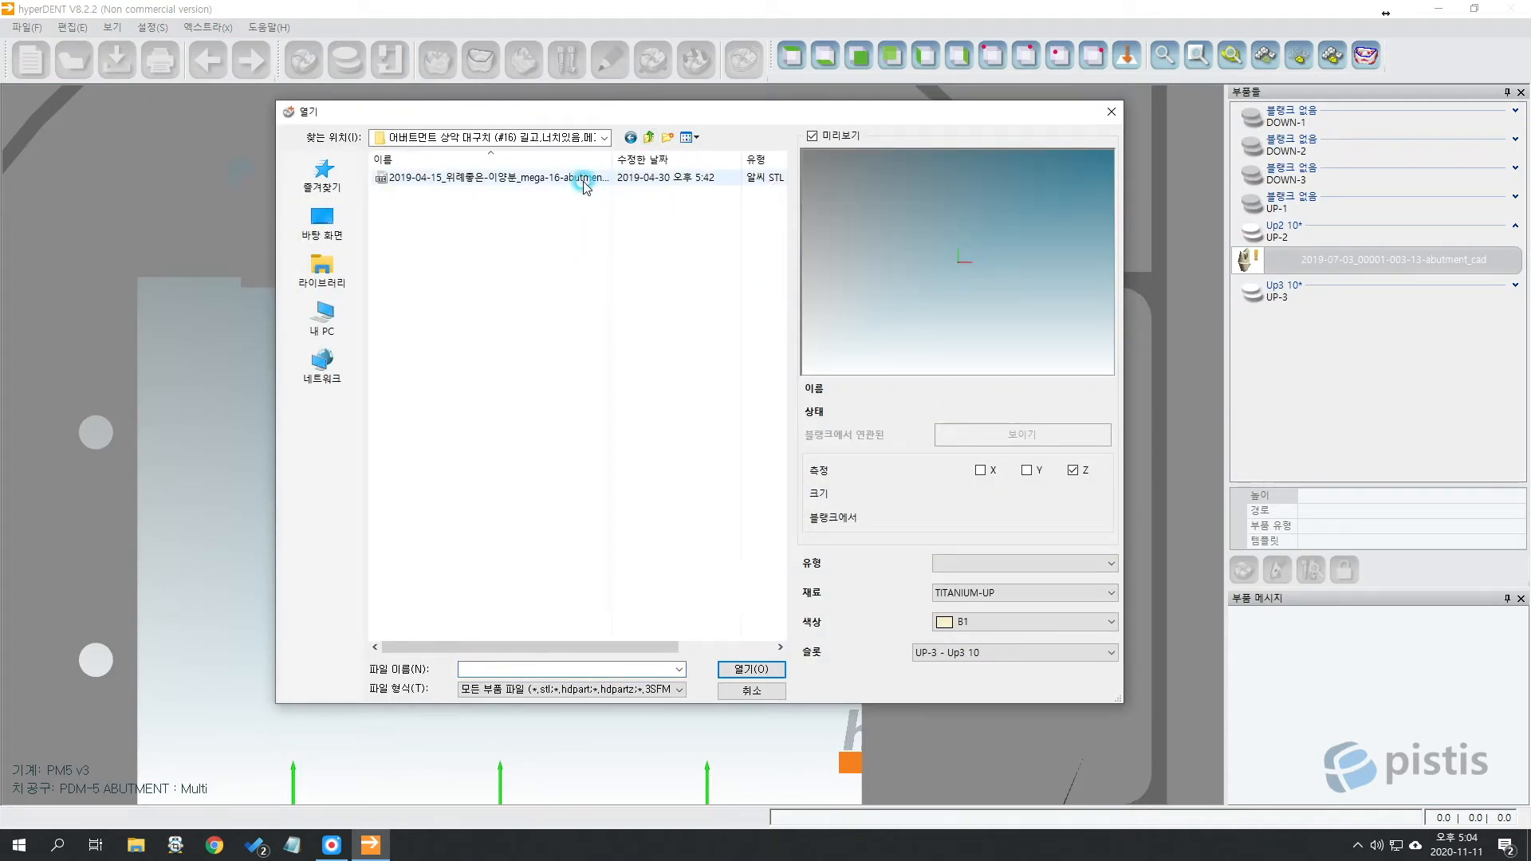
left_click(584, 179)
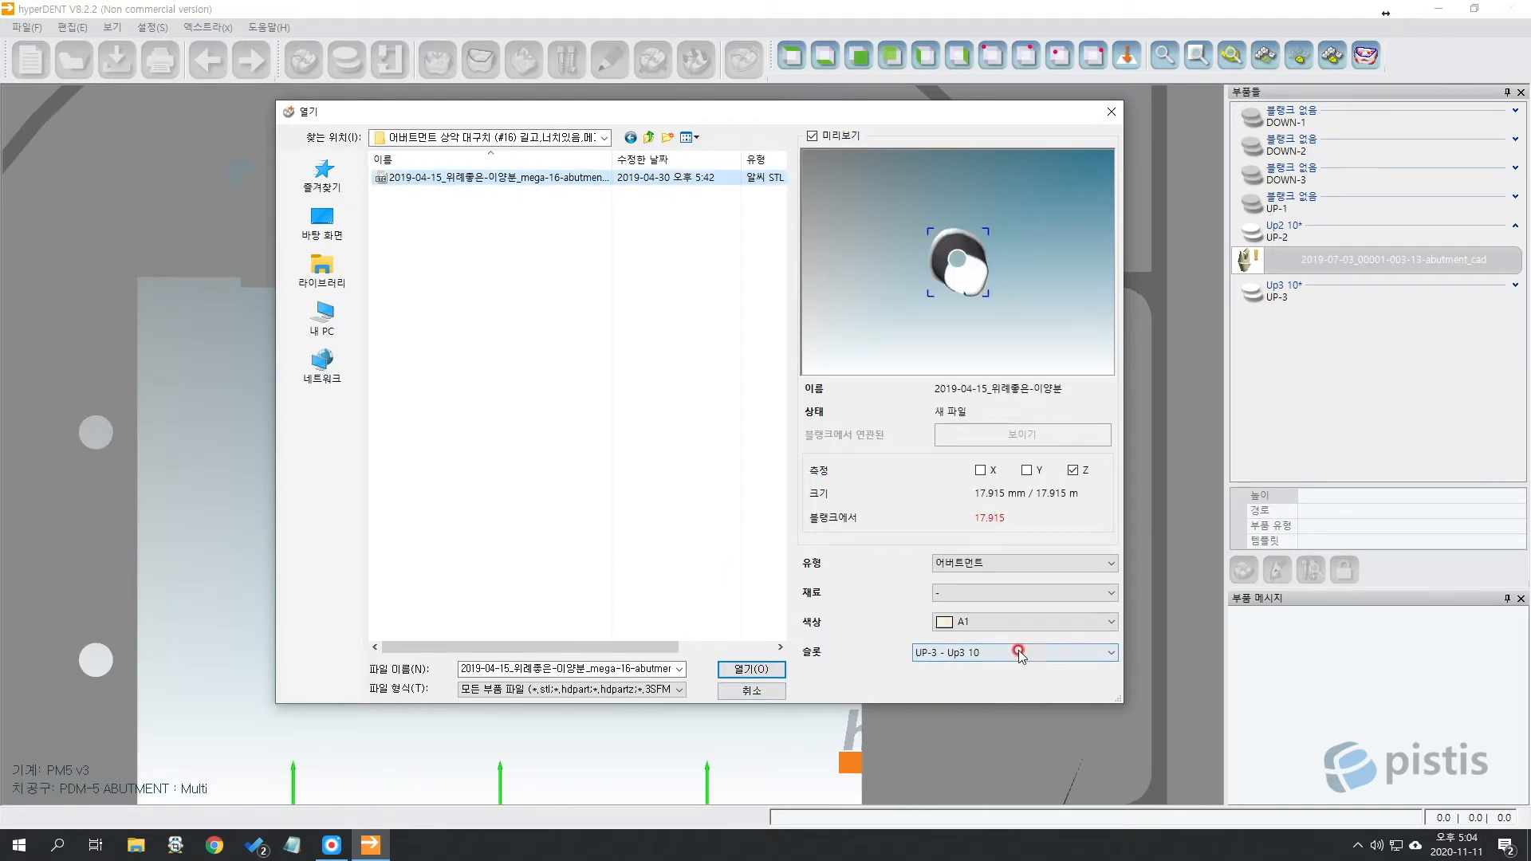
left_click(751, 668)
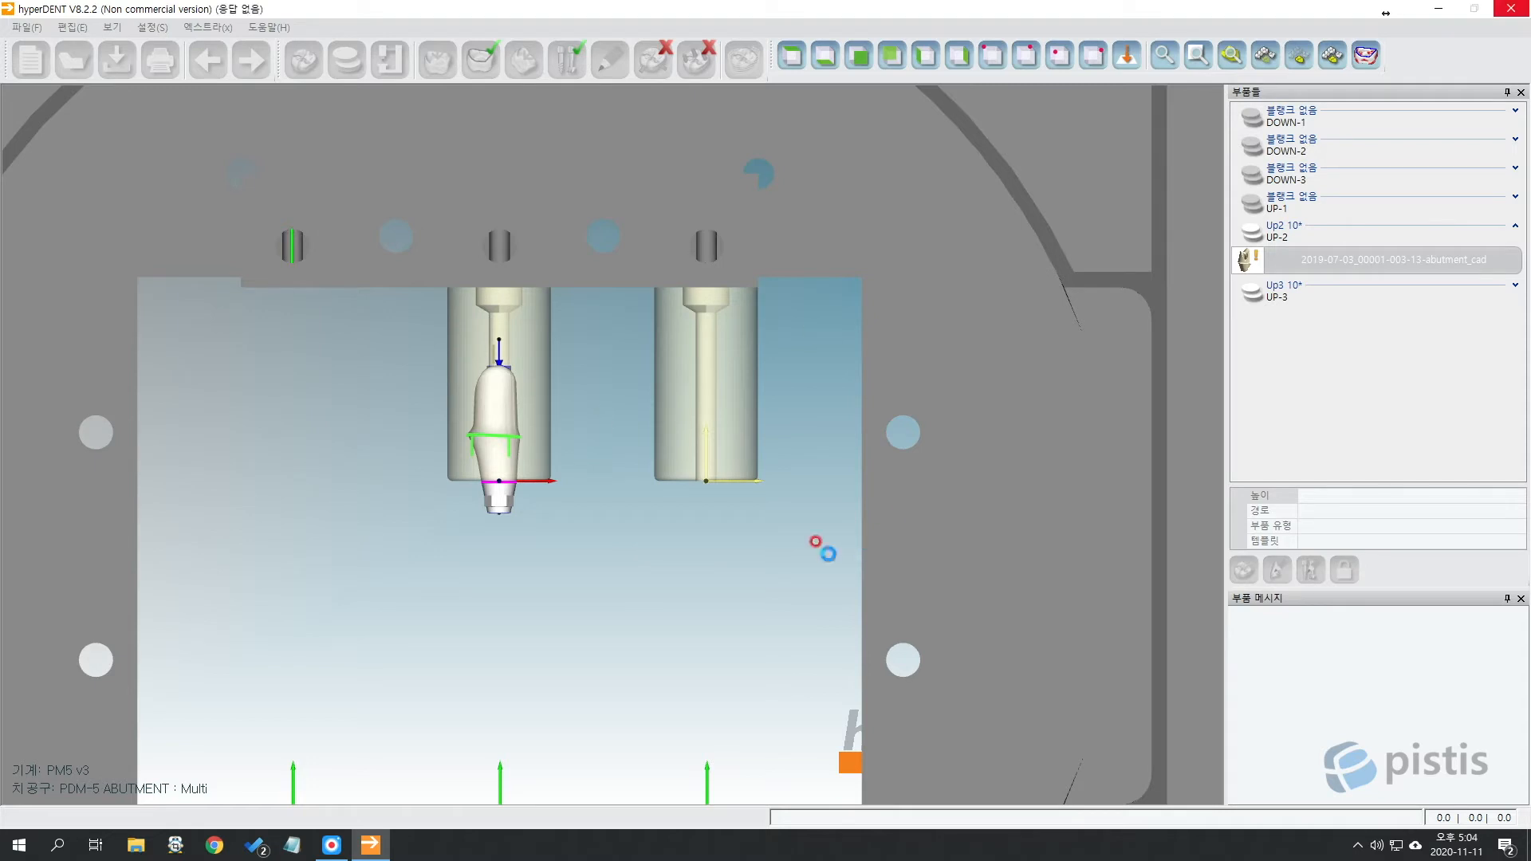
Frame both nested abutments in the view and return to a straight front view.
left_click(732, 418)
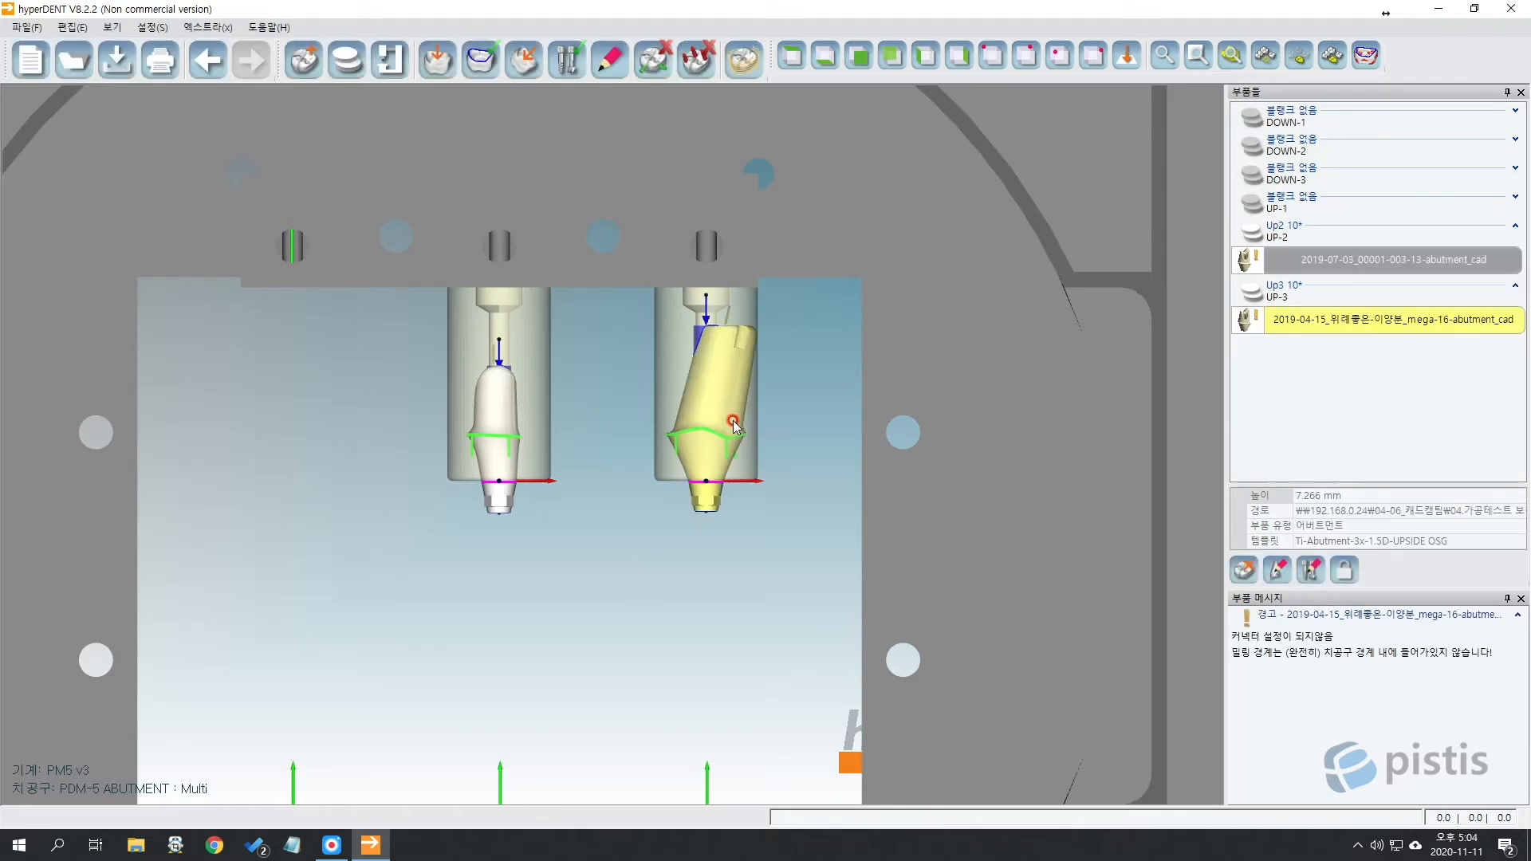
scroll(734, 419, "up", 2)
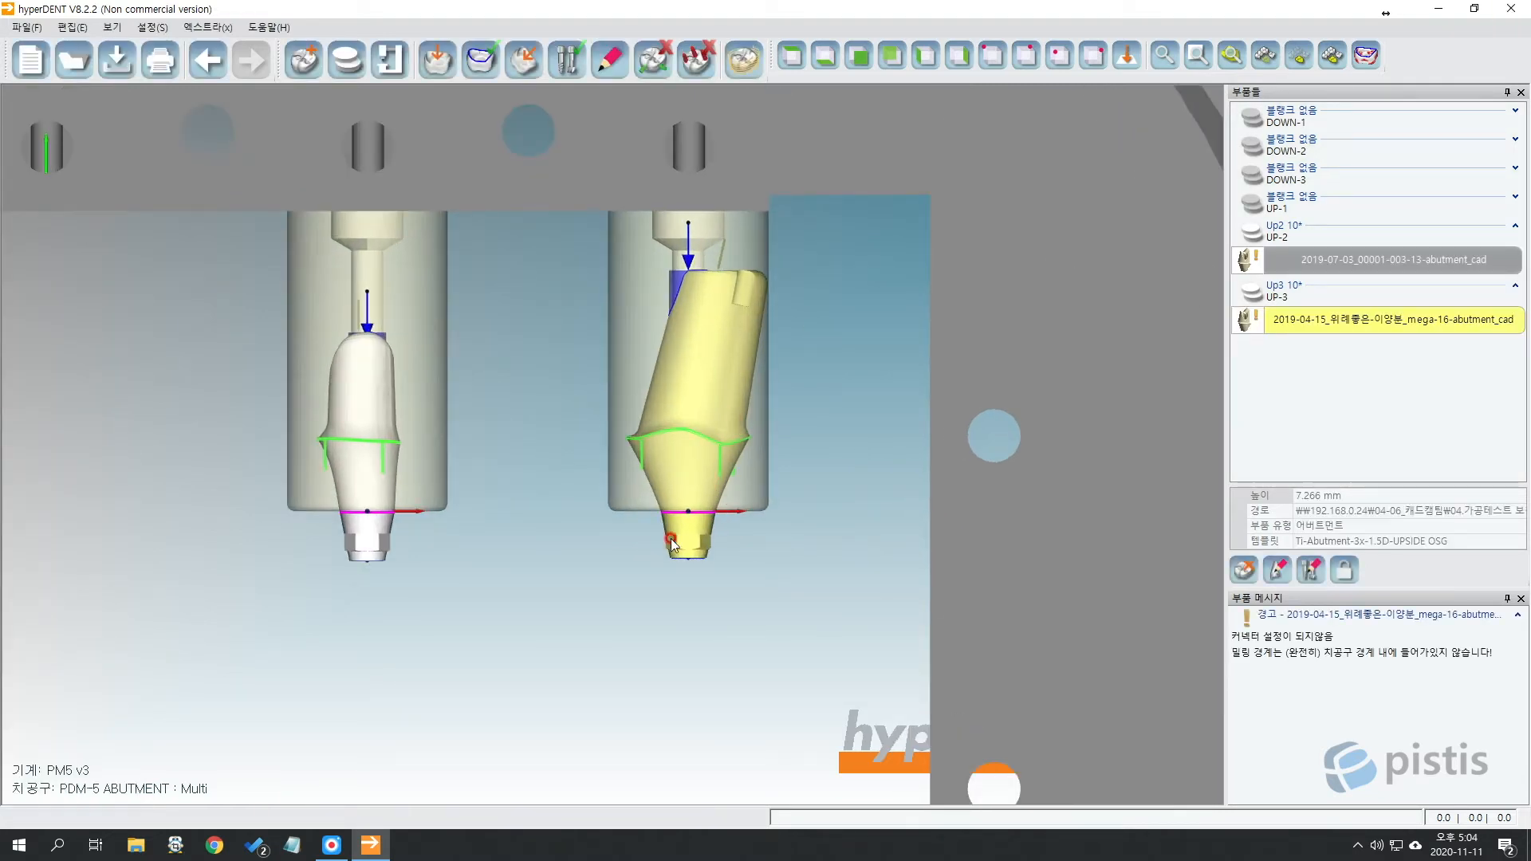
scroll(716, 519, "up", 5)
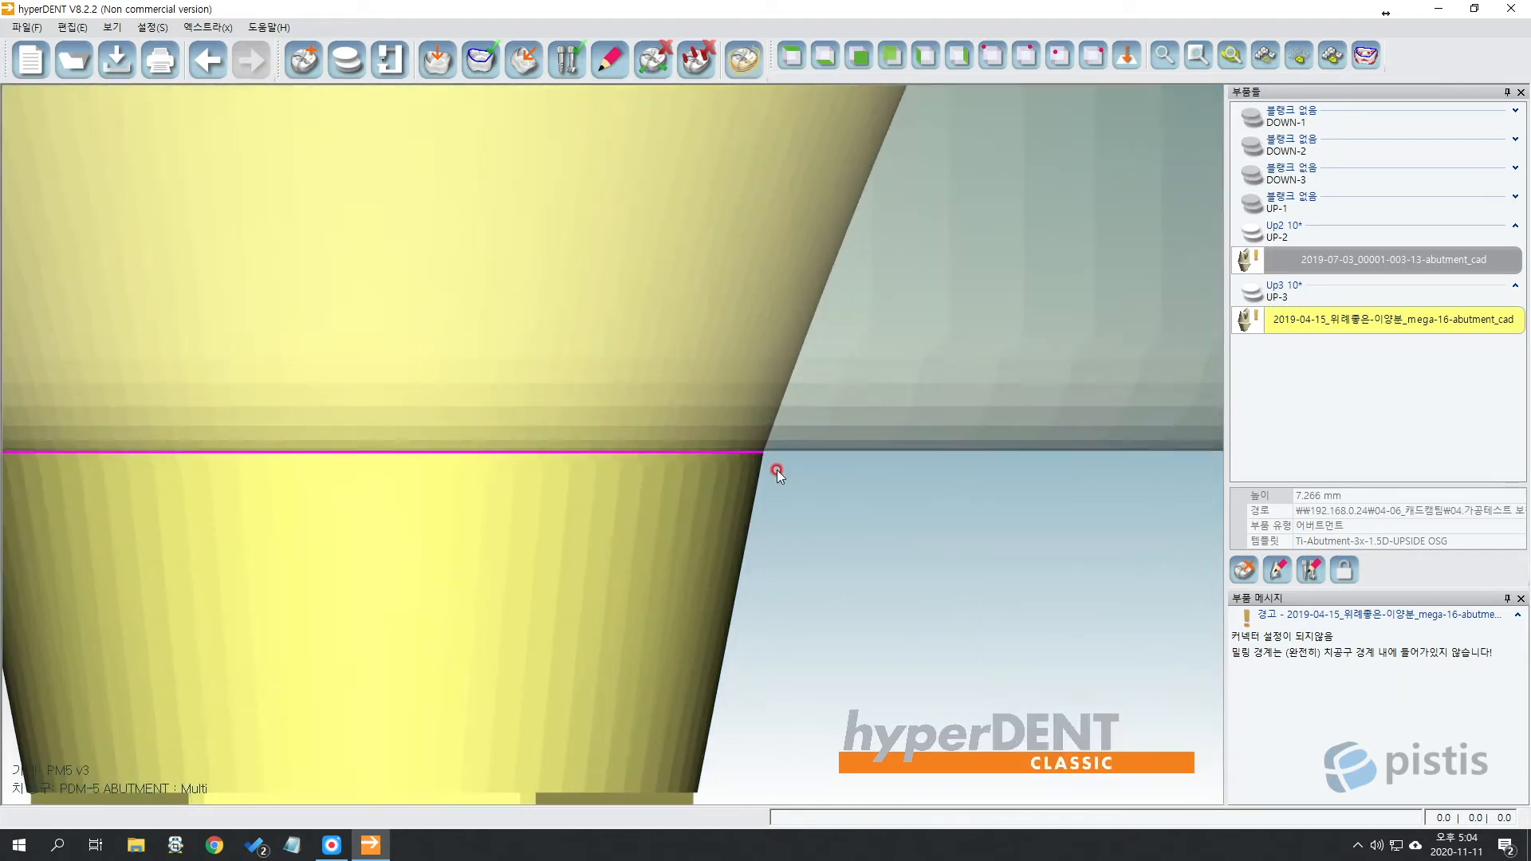
scroll(695, 477, "down", 7)
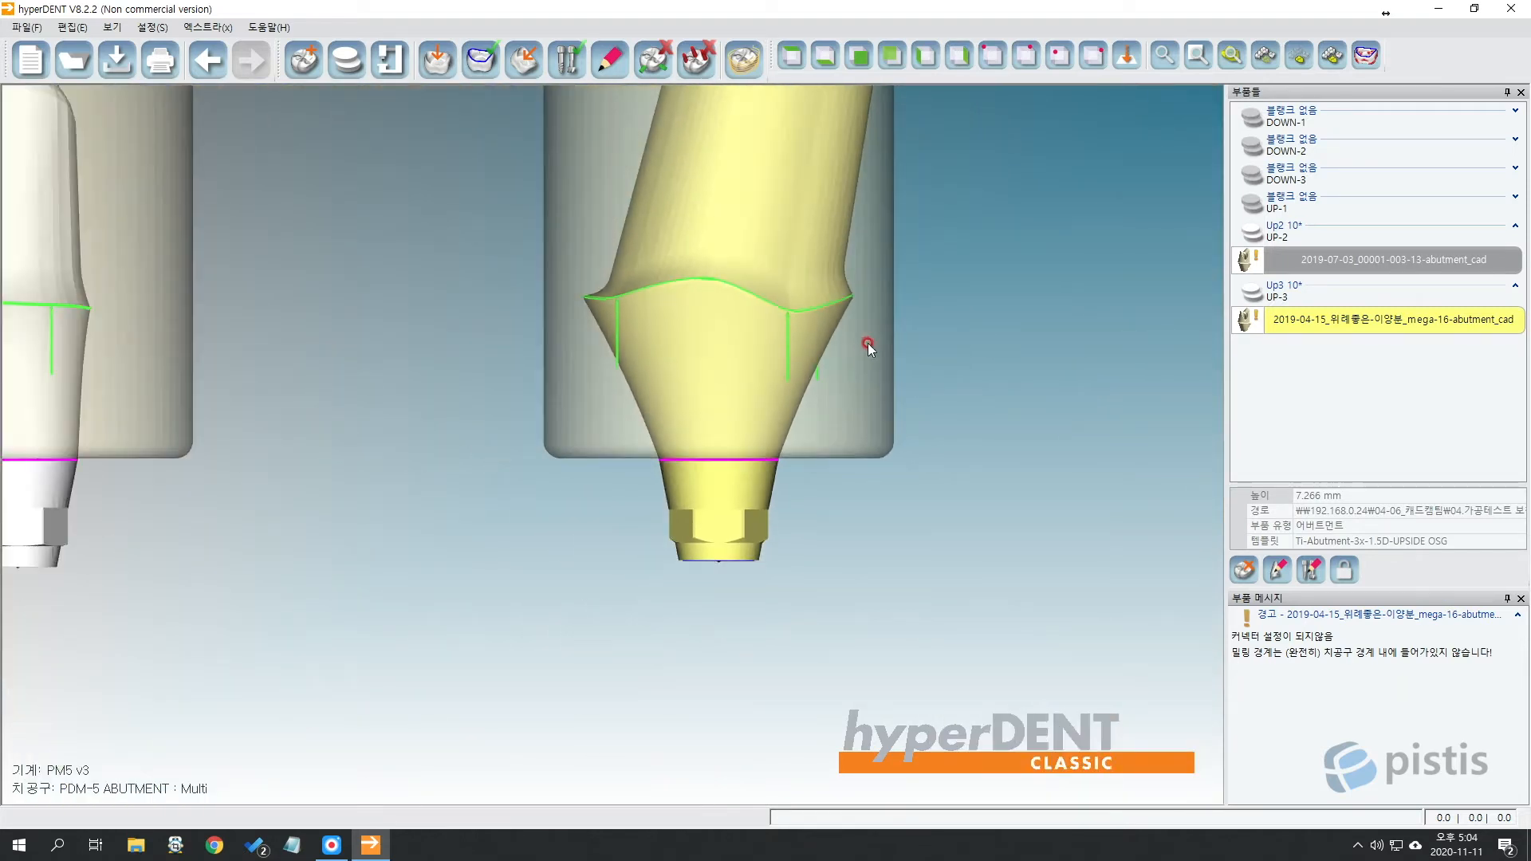
scroll(812, 447, "down", 3)
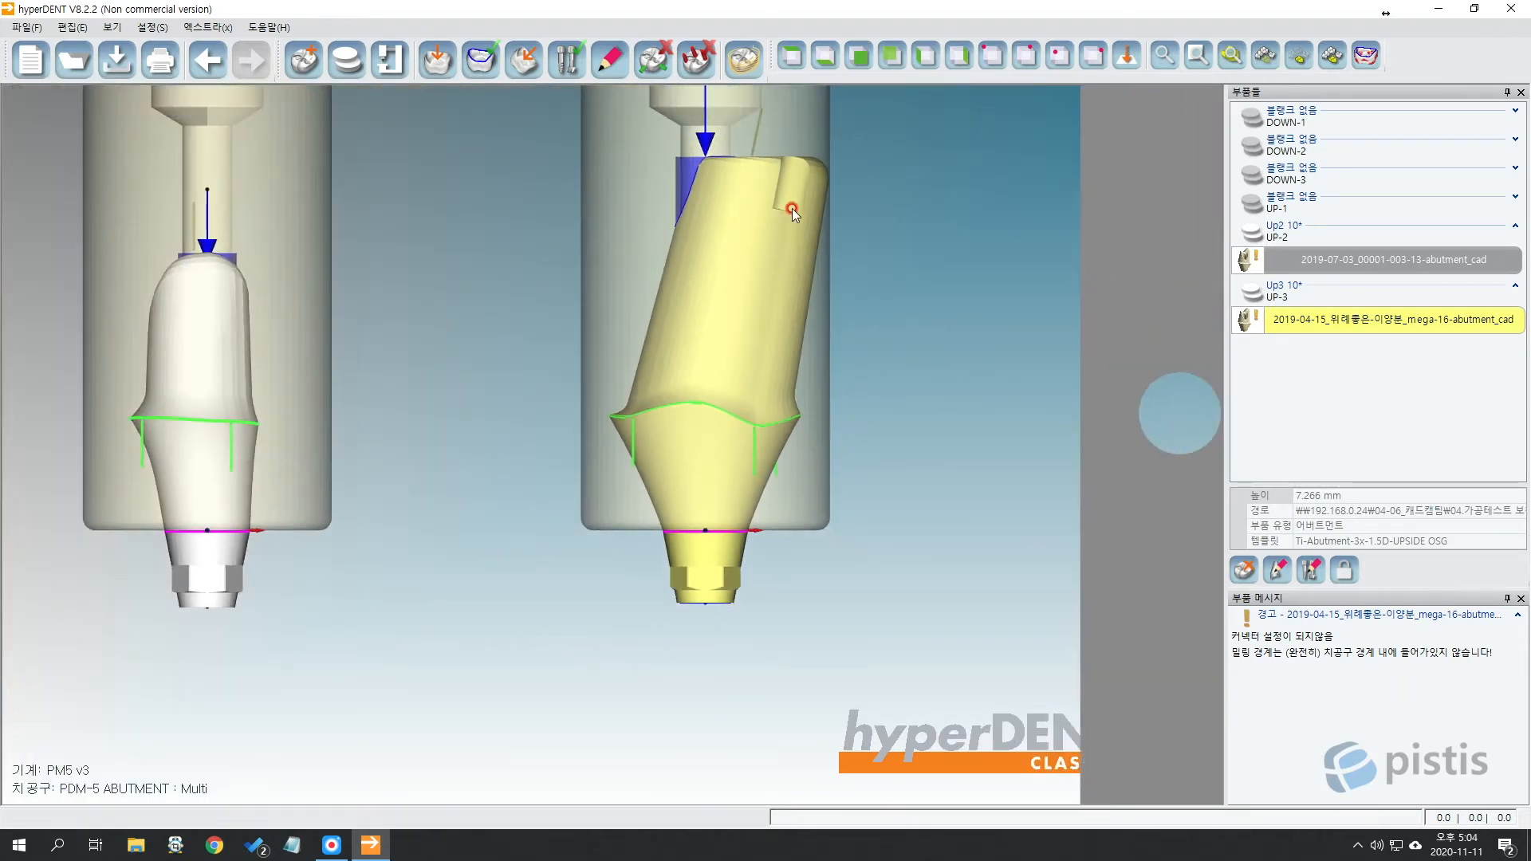
middle_click_drag(792, 208, 784, 302)
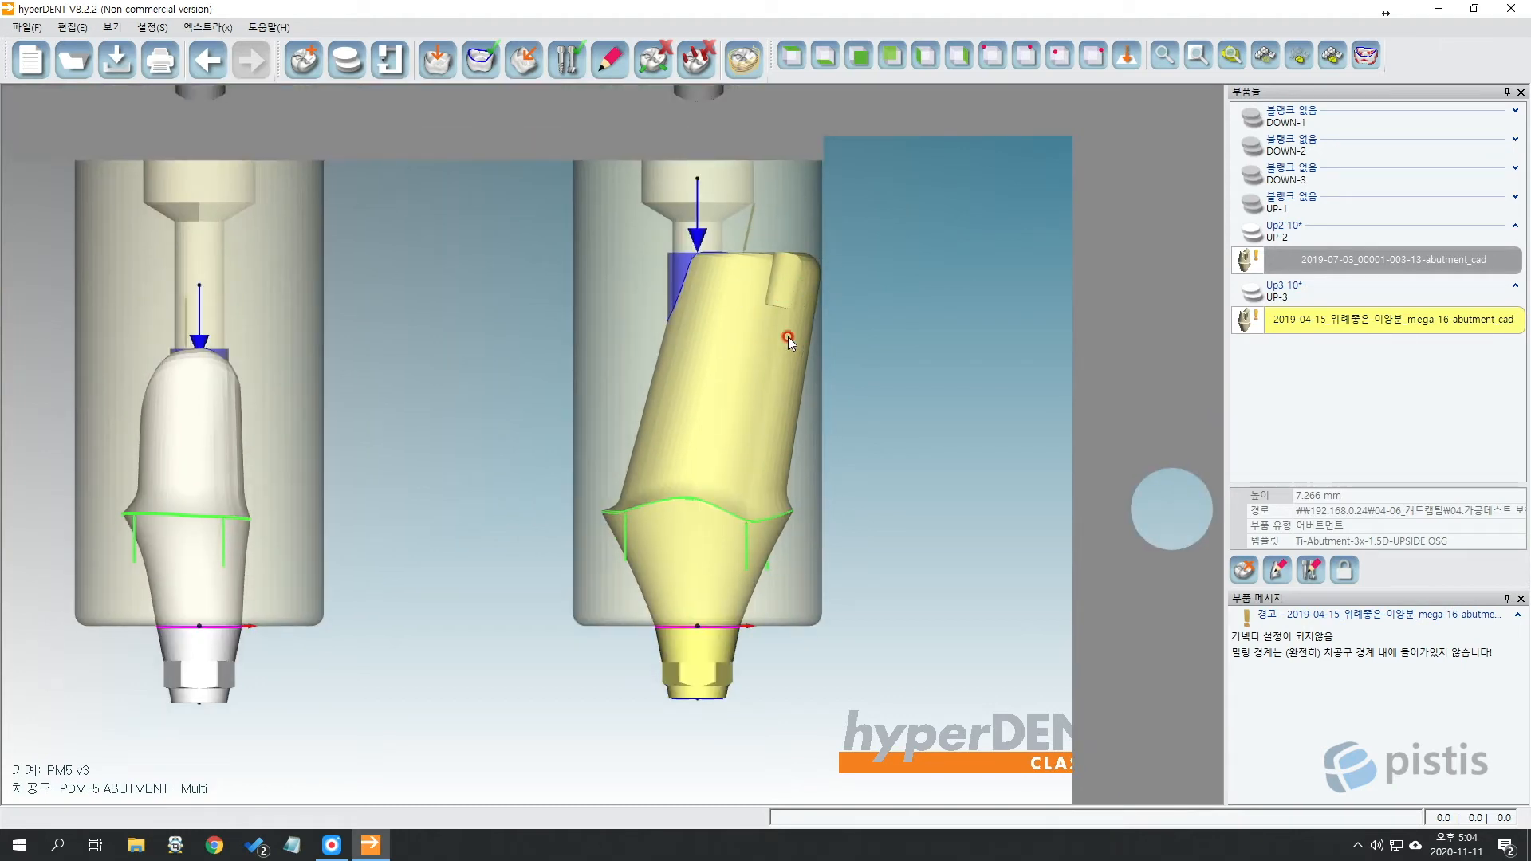
right_click_drag(803, 311, 806, 324)
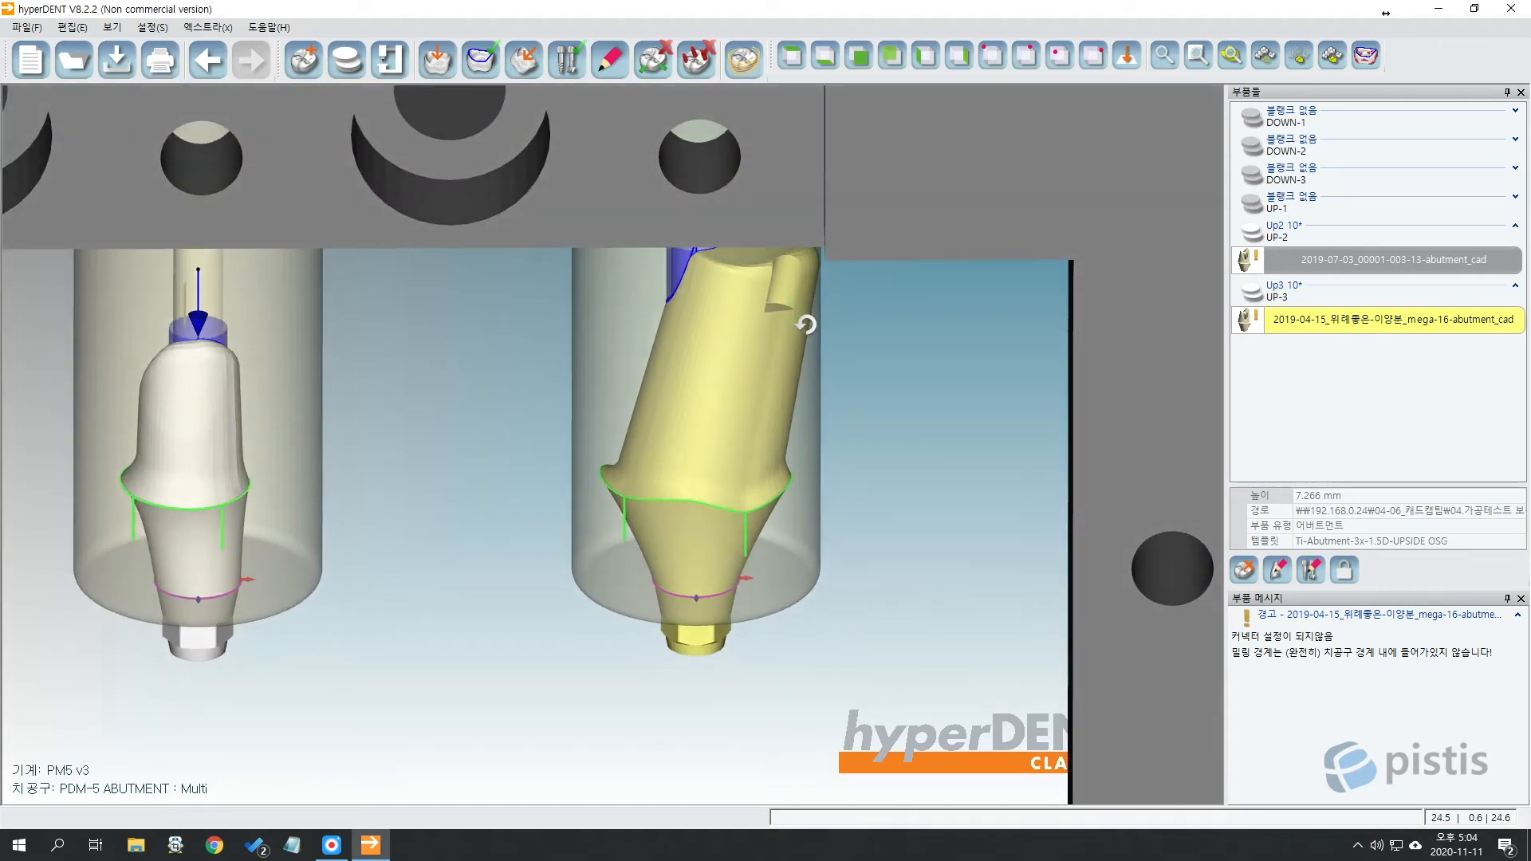
left_click(800, 60)
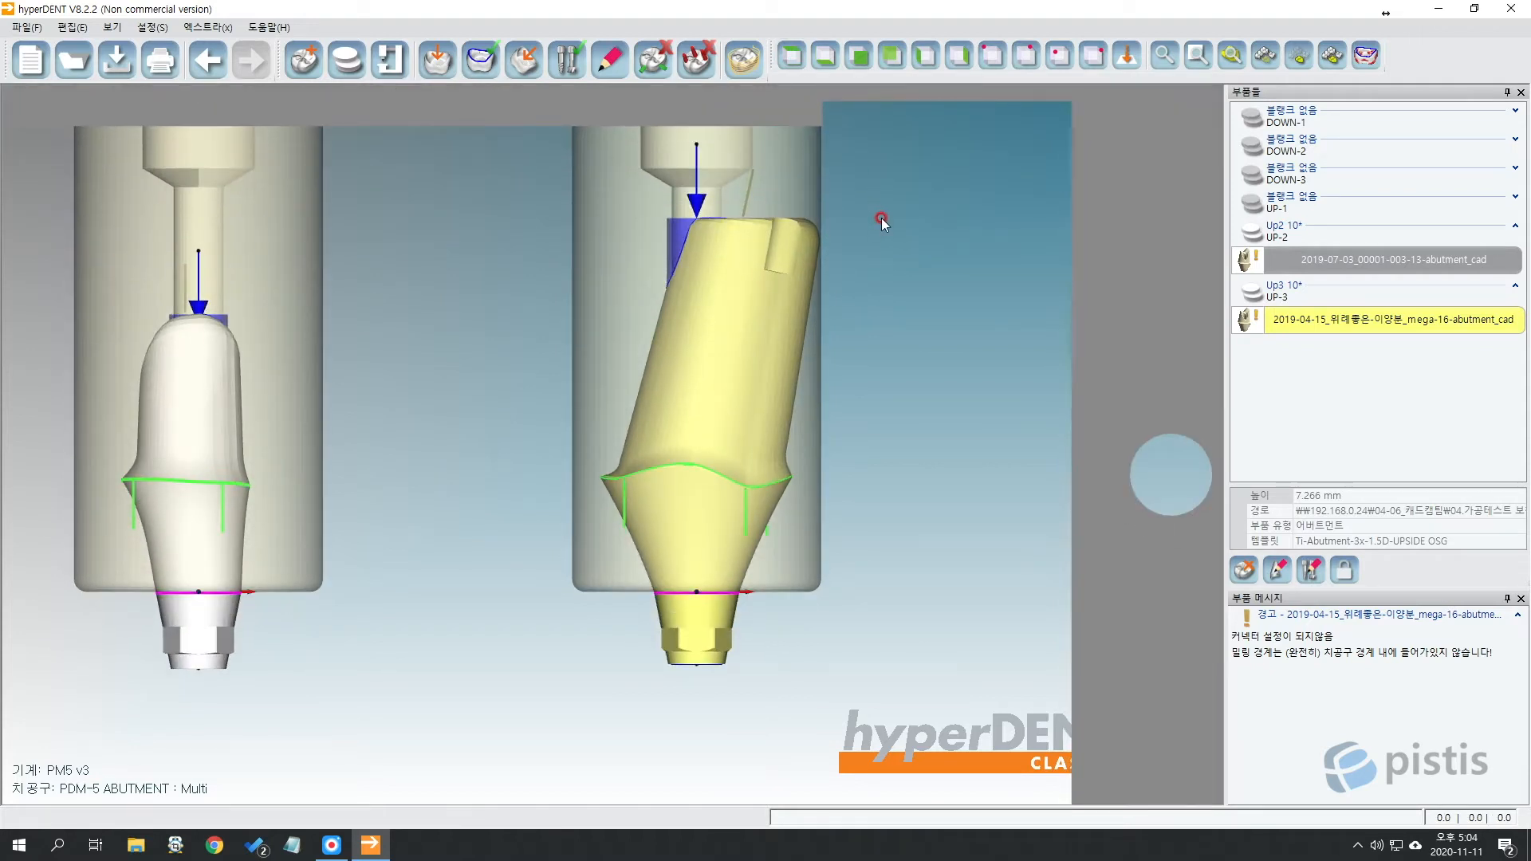
Select the fixture plate and orbit to inspect it in depth and from below.
scroll(882, 215, "down", 2)
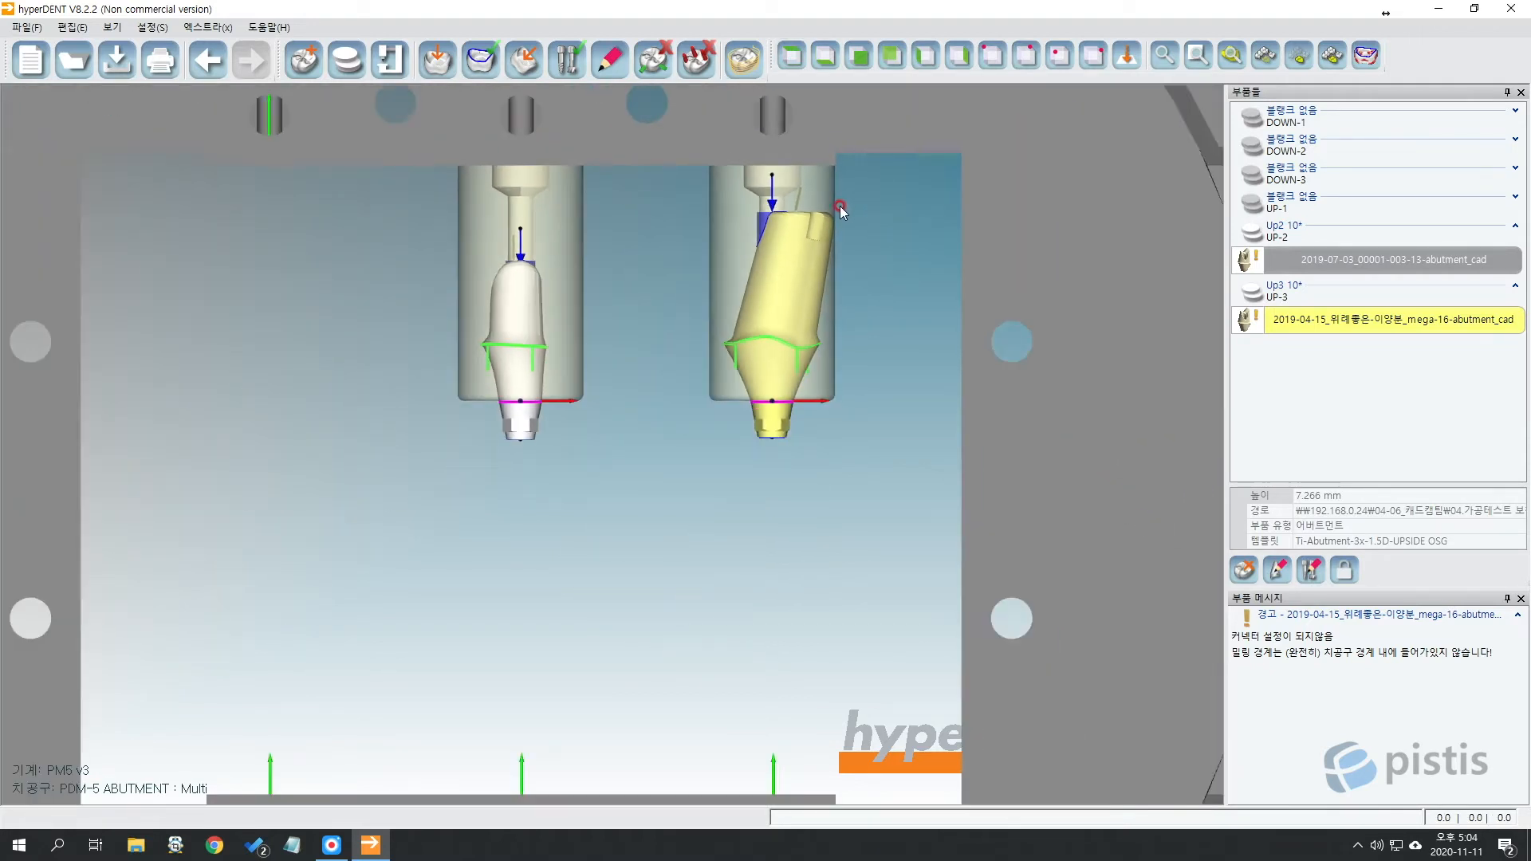
left_click(1156, 319)
scroll(844, 275, "down", 1)
middle_click_drag(893, 193, 832, 255)
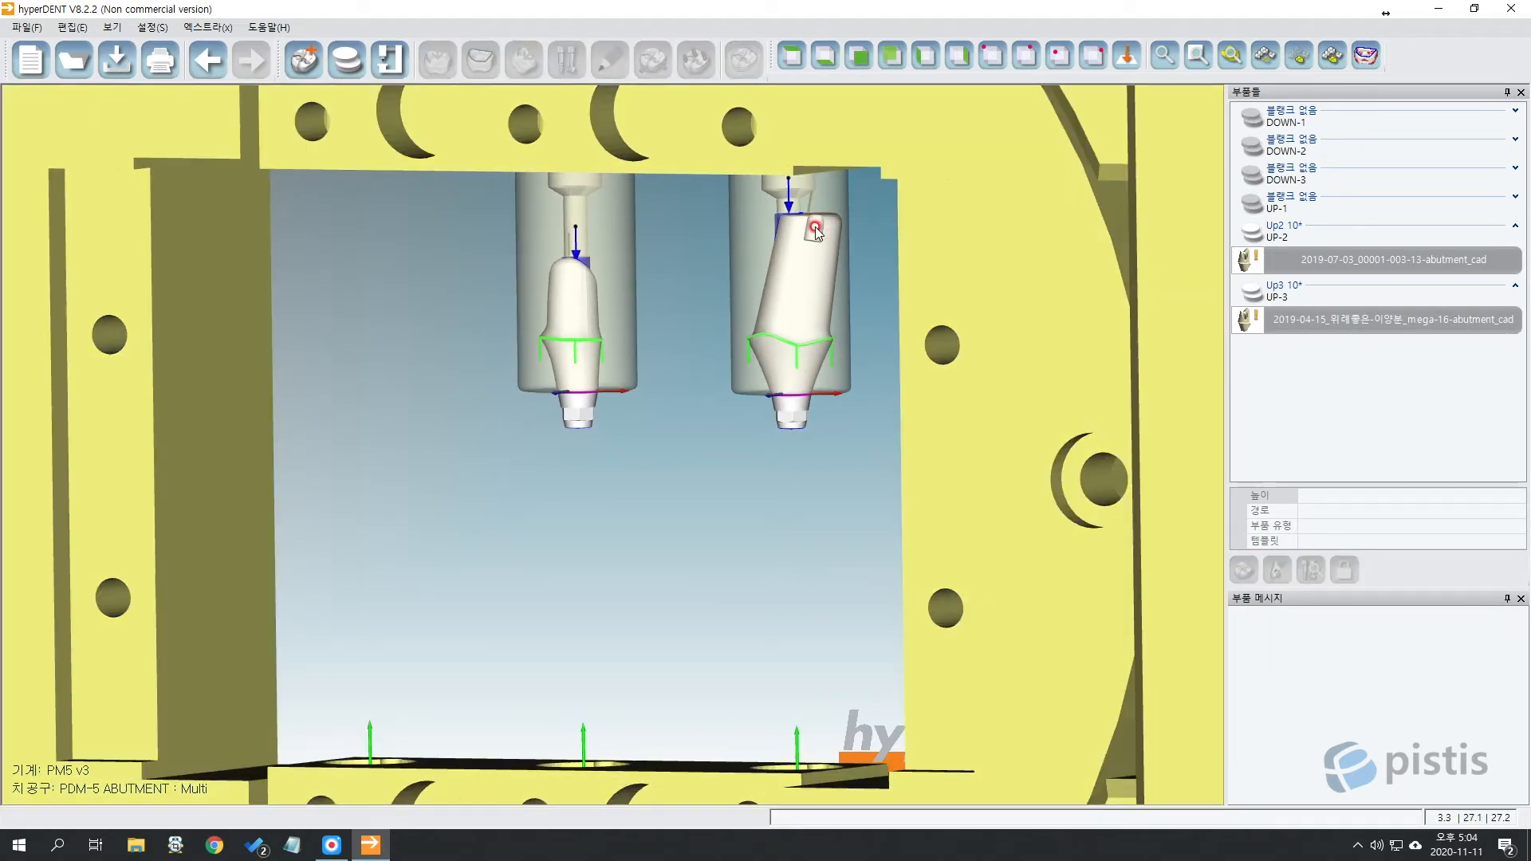
left_click(796, 59)
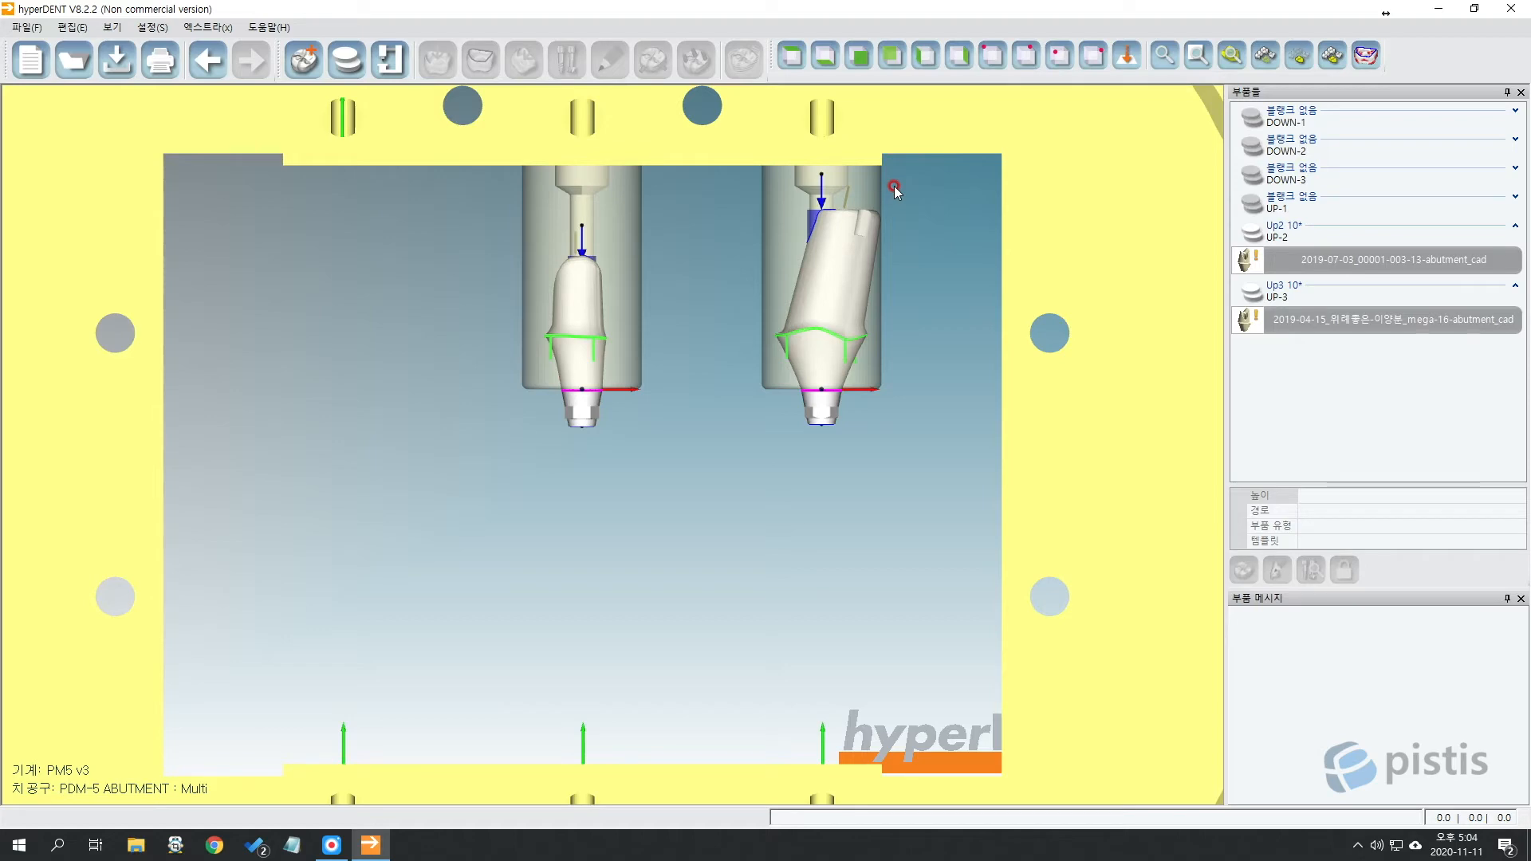
middle_click_drag(902, 188, 870, 548)
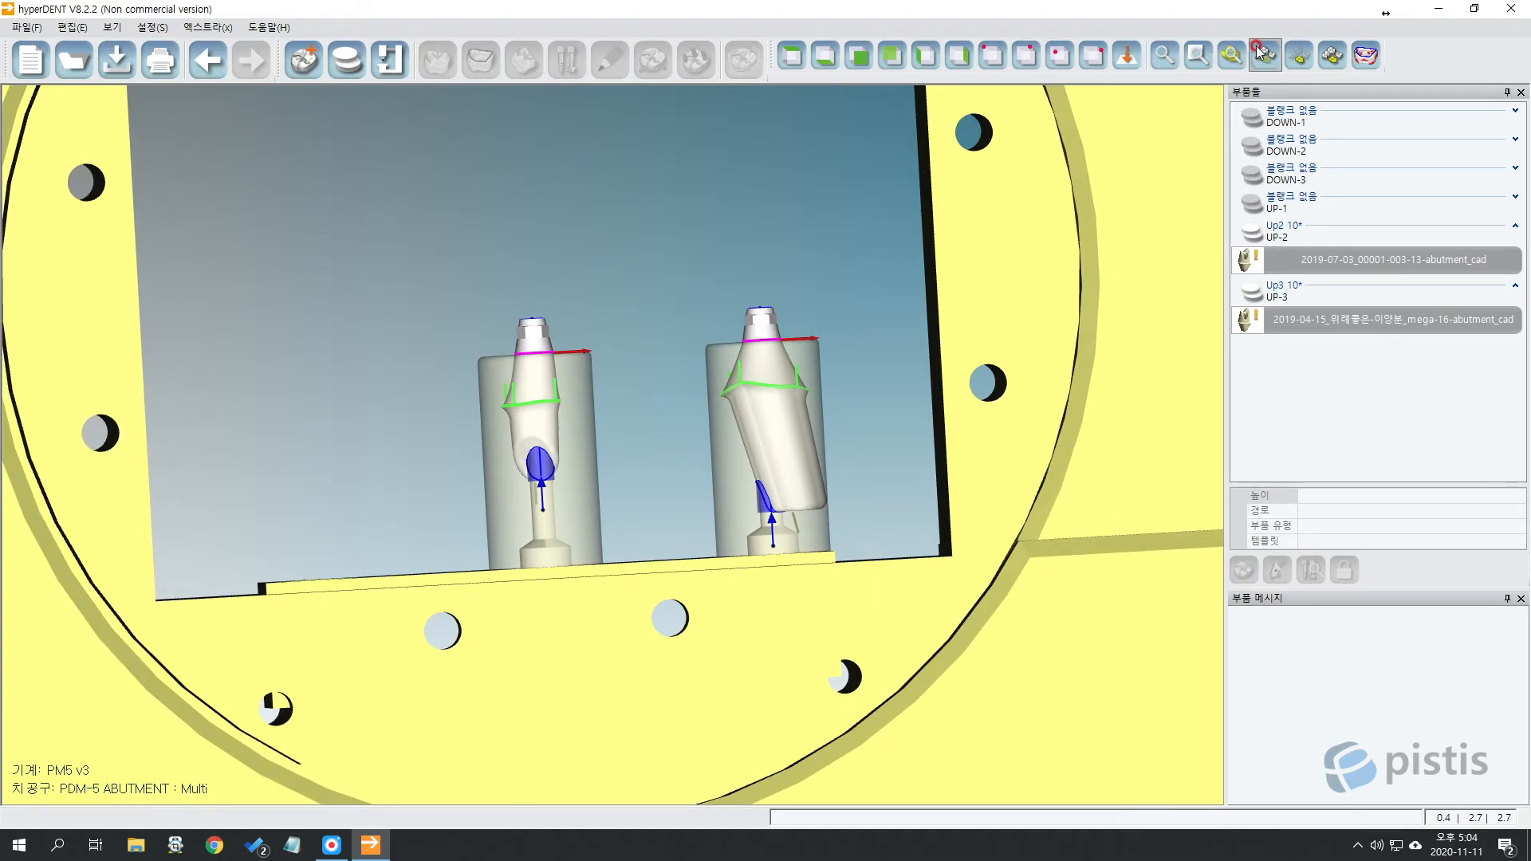
Fit everything into view with Show All (전부 보여주기), then select and hide the machine fixture plate.
left_click(791, 55)
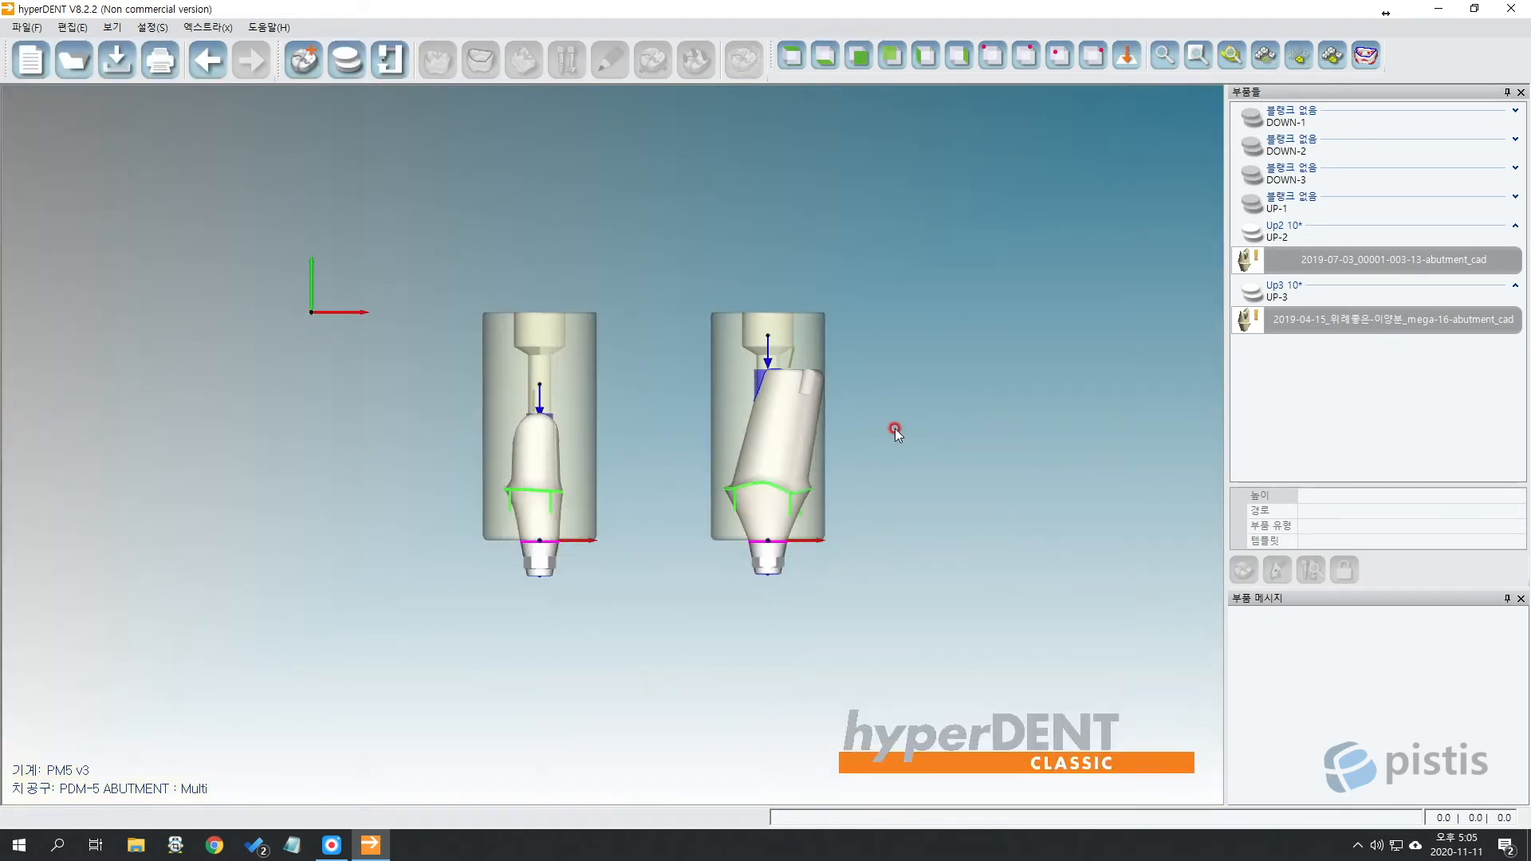
scroll(894, 428, "down", 4)
middle_click_drag(900, 428, 849, 326)
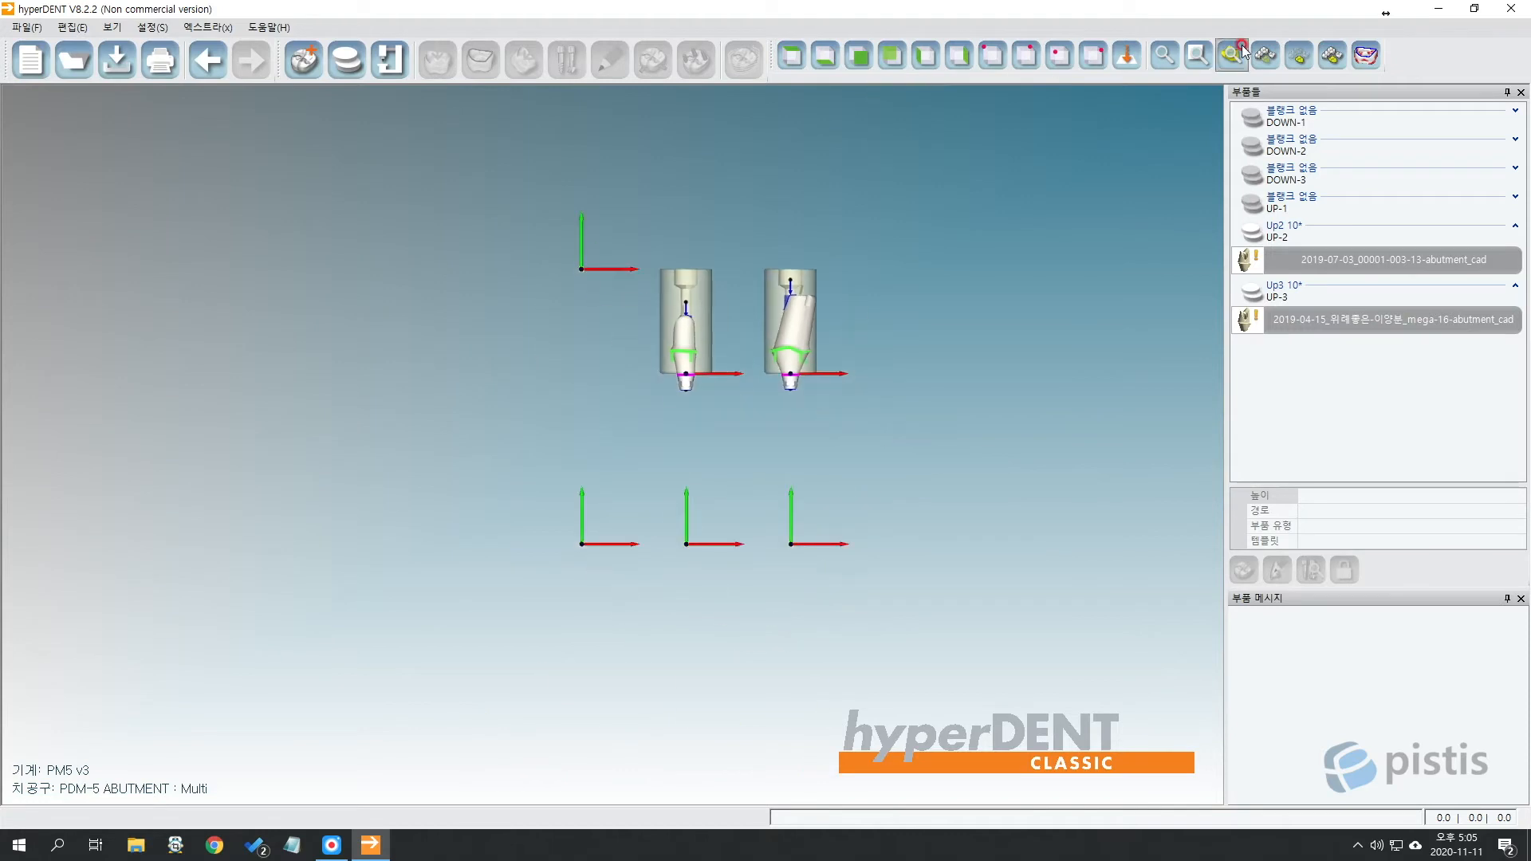
left_click(1328, 55)
left_click(929, 291)
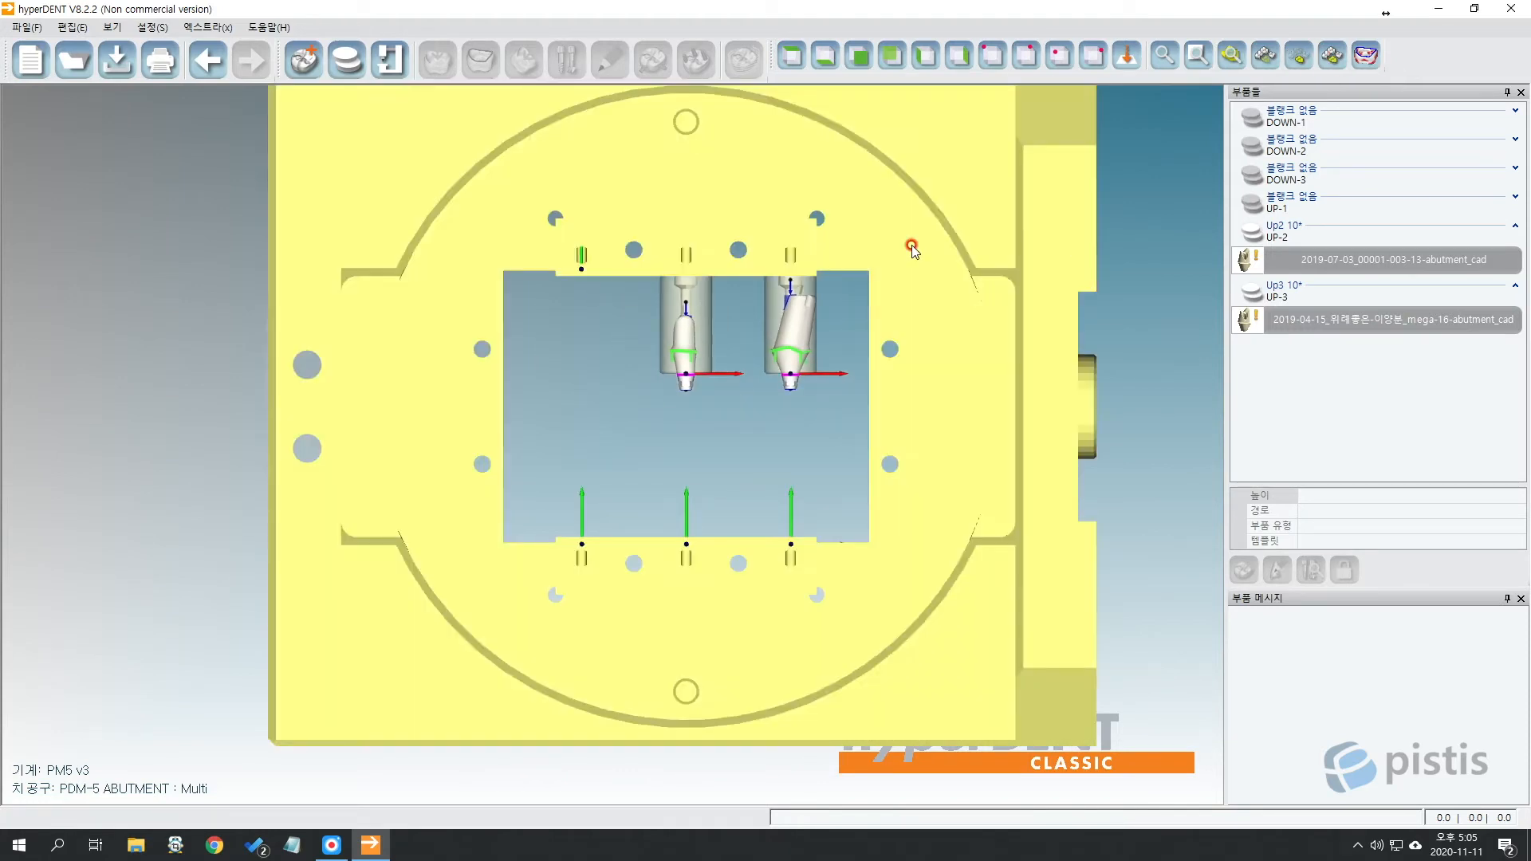
left_click(1270, 64)
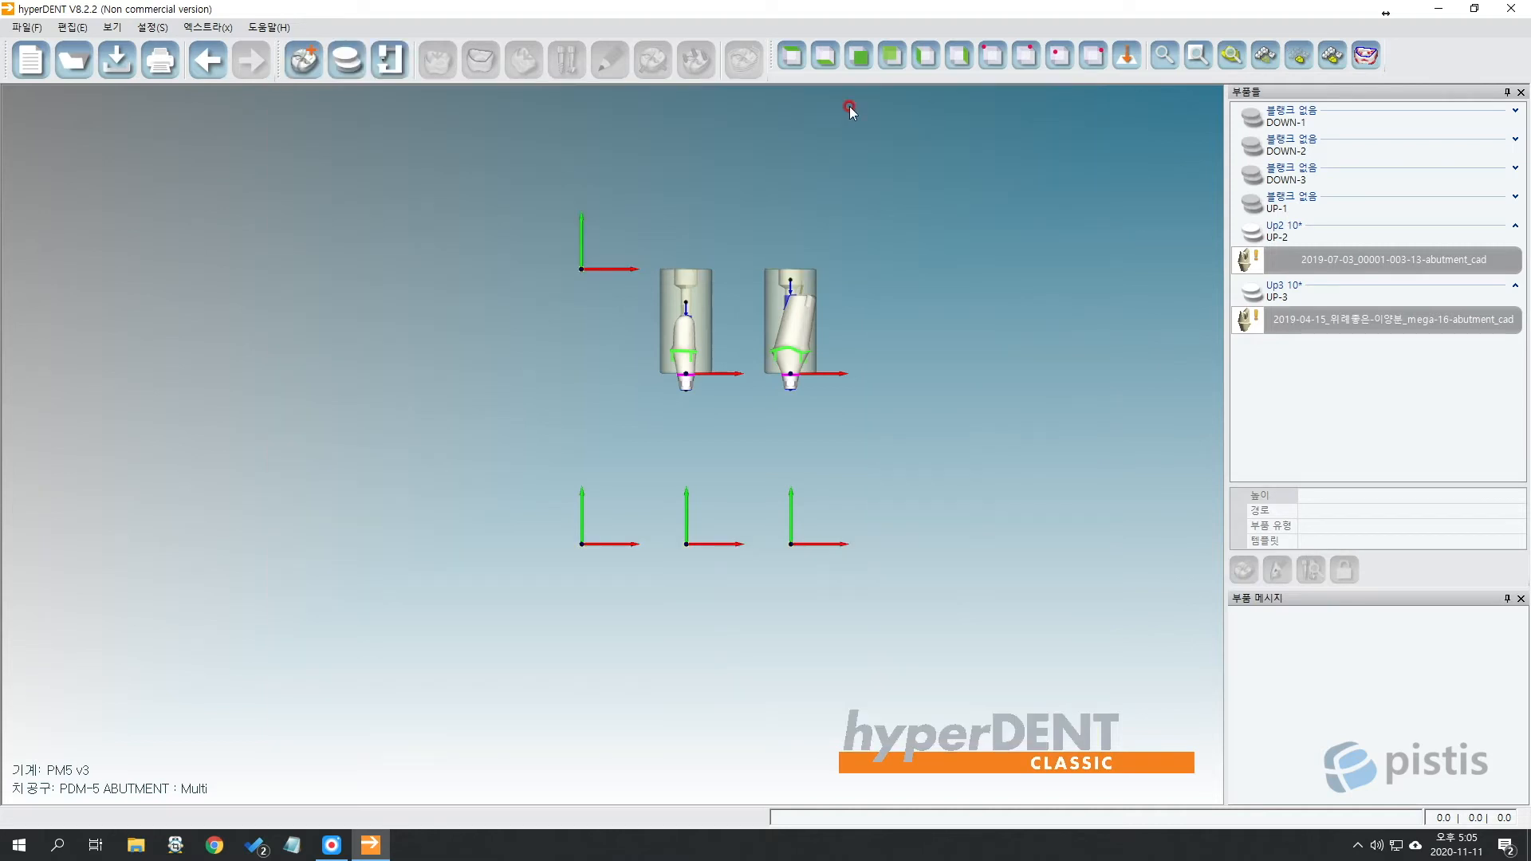
Orbit and zoom around an abutment in its blank, ending on a front view of both.
left_click(858, 58)
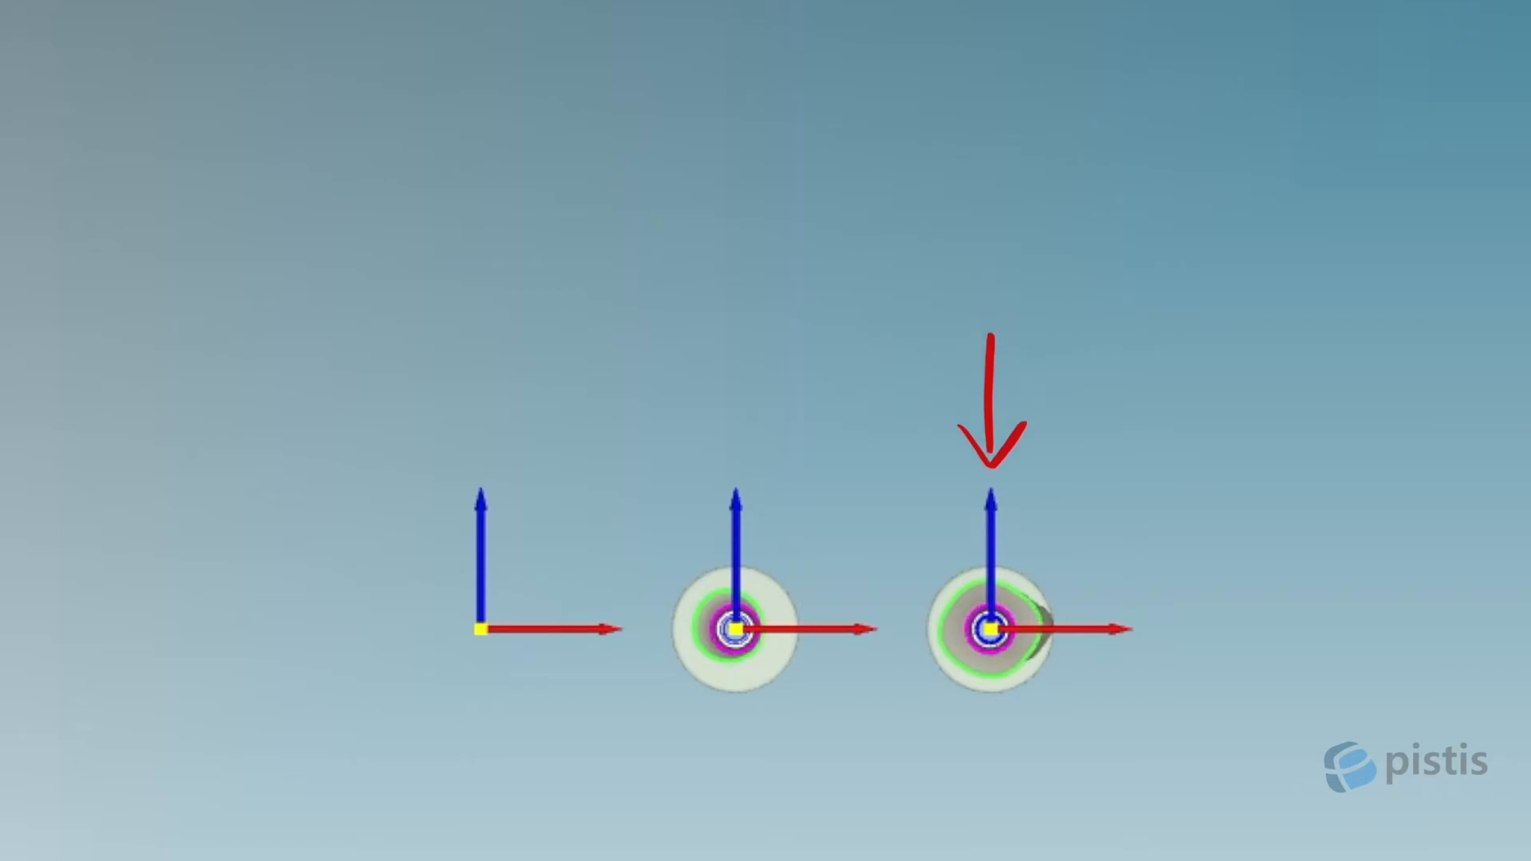
middle_click_drag(782, 558, 785, 163)
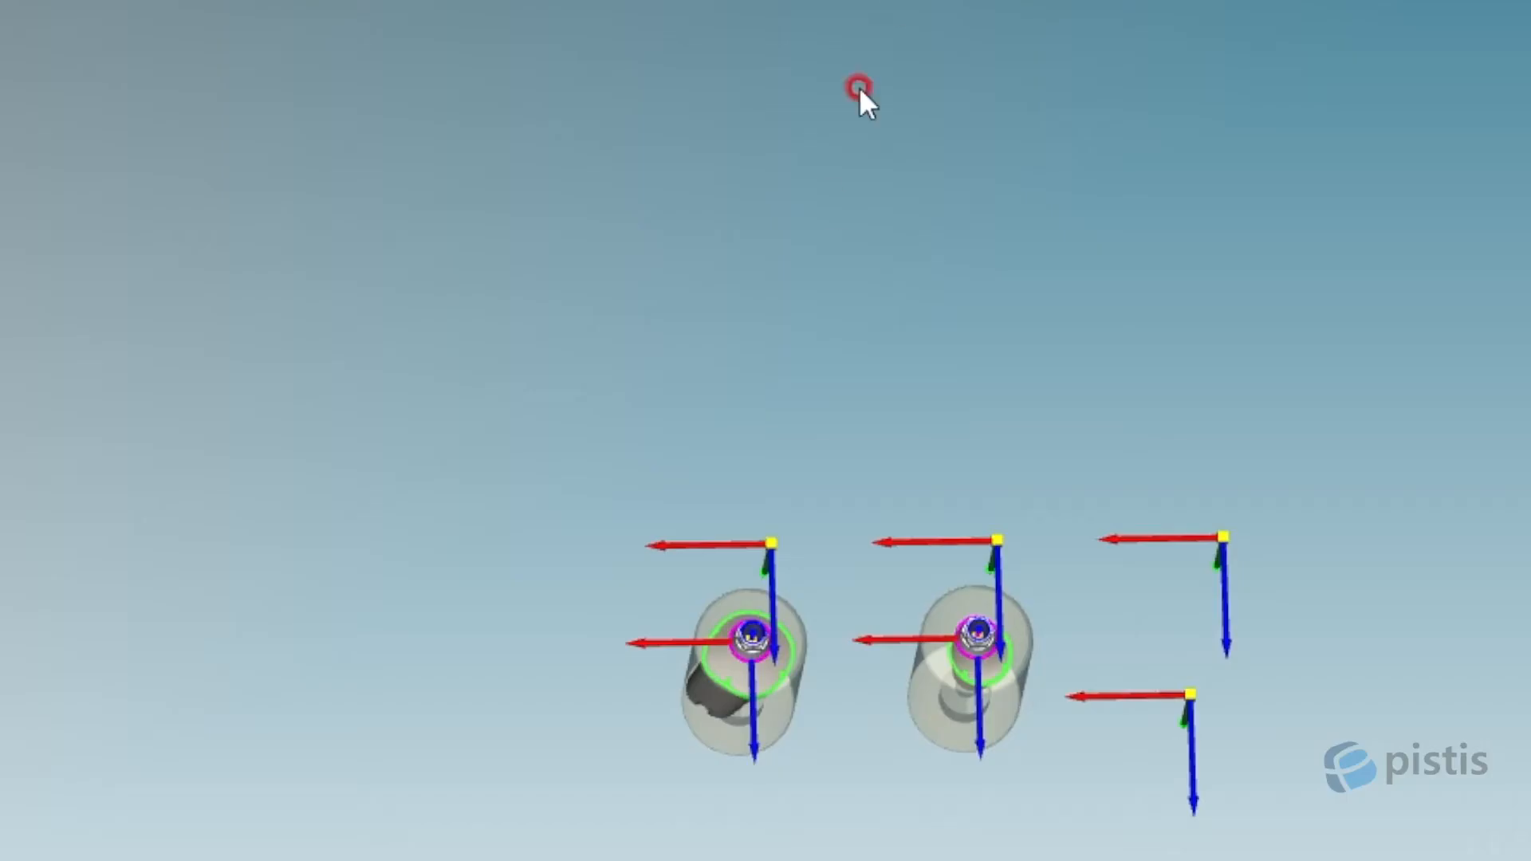
middle_click_drag(730, 246, 715, 351)
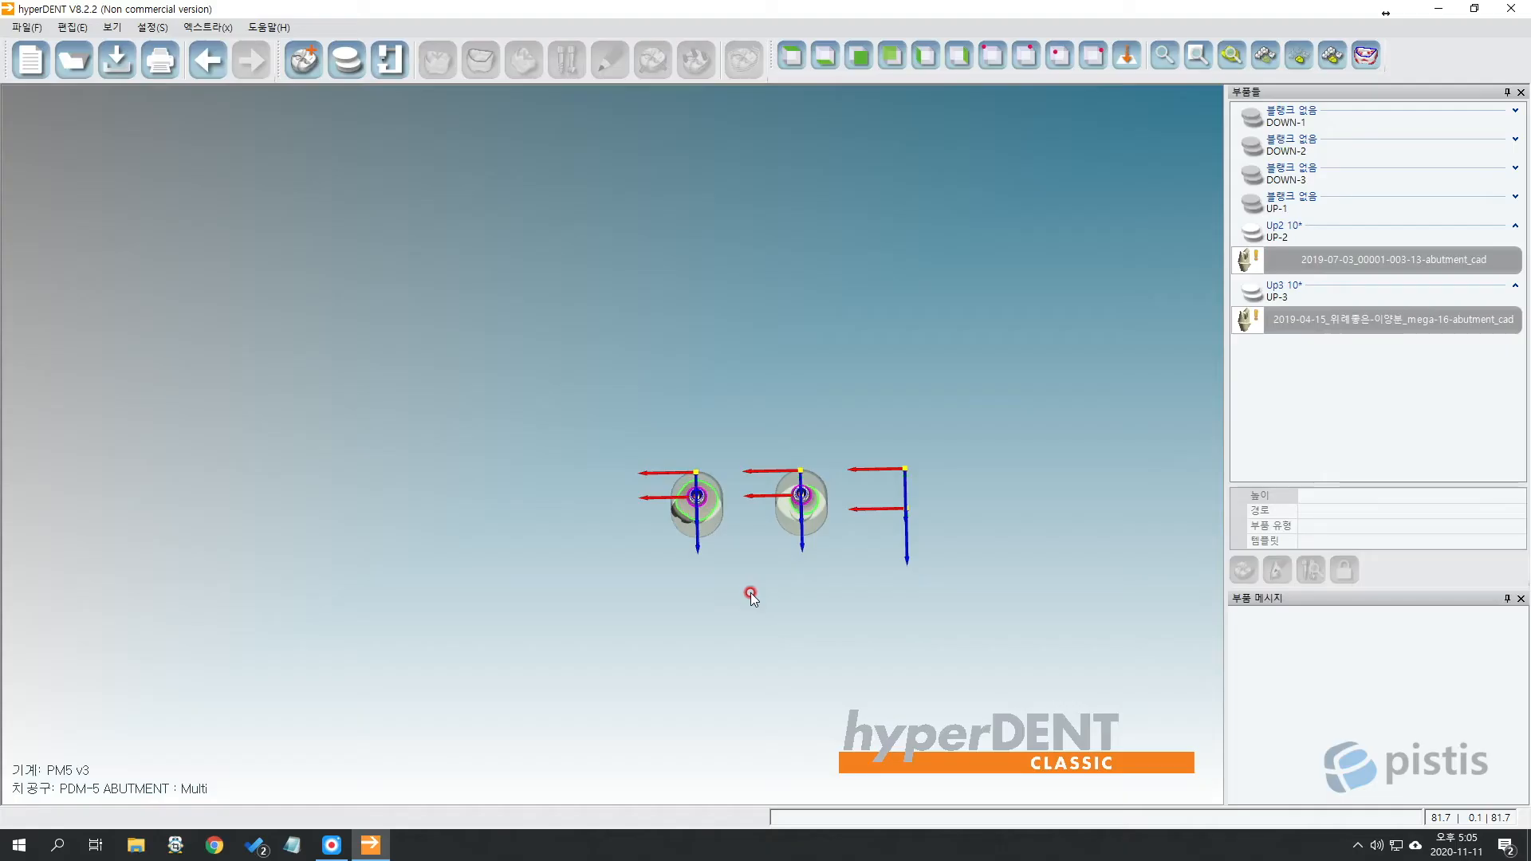
middle_click_drag(1105, 479, 929, 403)
right_click_drag(928, 401, 929, 488)
scroll(831, 398, "up", 10)
right_click_drag(743, 340, 925, 223)
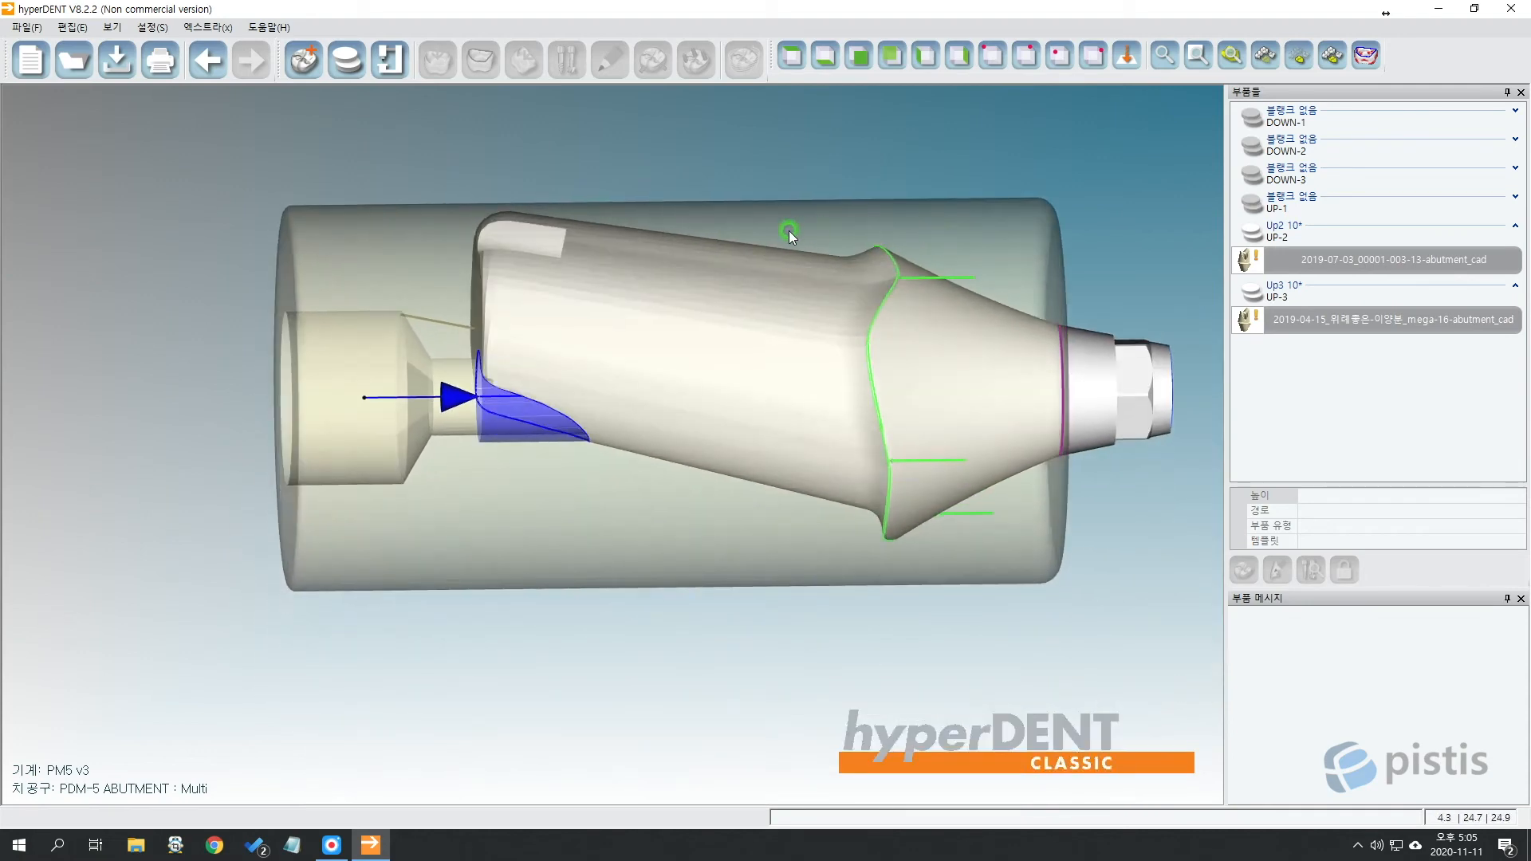
middle_click_drag(788, 231, 813, 494)
right_click_drag(762, 523, 773, 558)
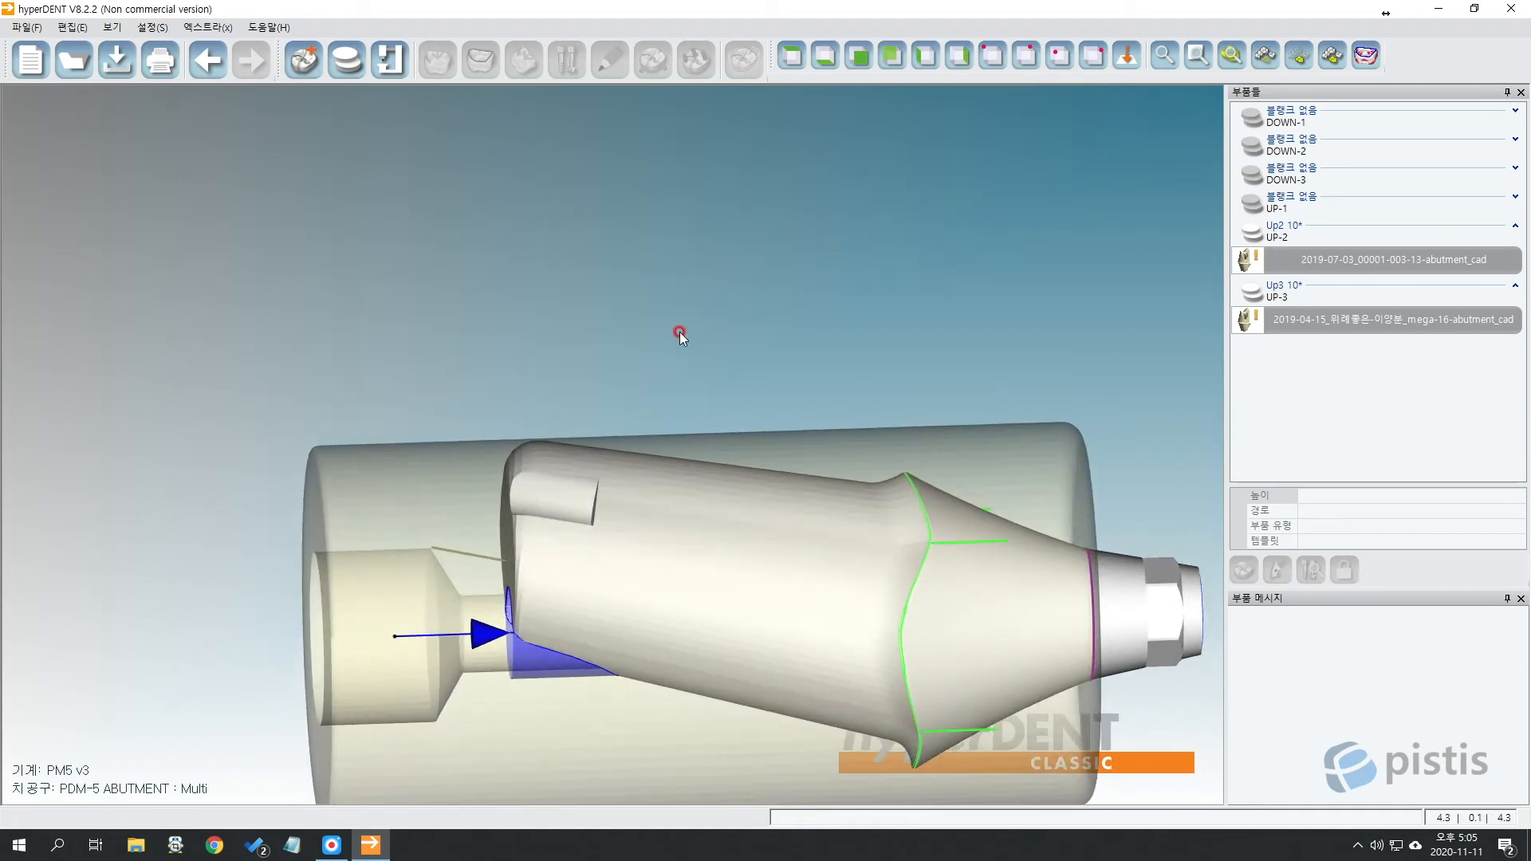
left_click(812, 70)
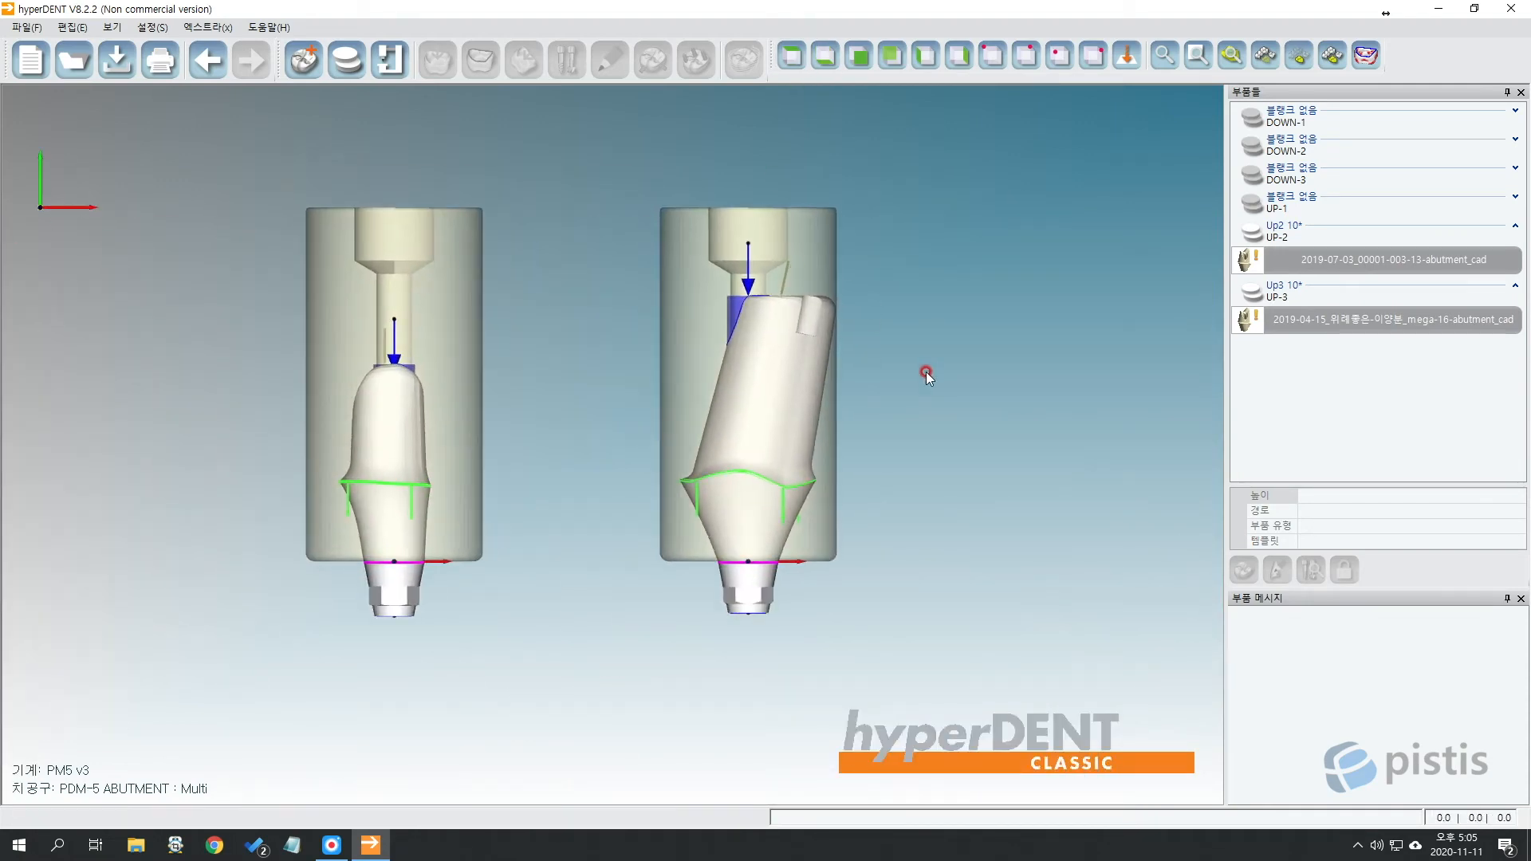
Rotate the angled Up3 abutment 60° clockwise via 스크류 채널 축의 부품 조정.
right_click(772, 371)
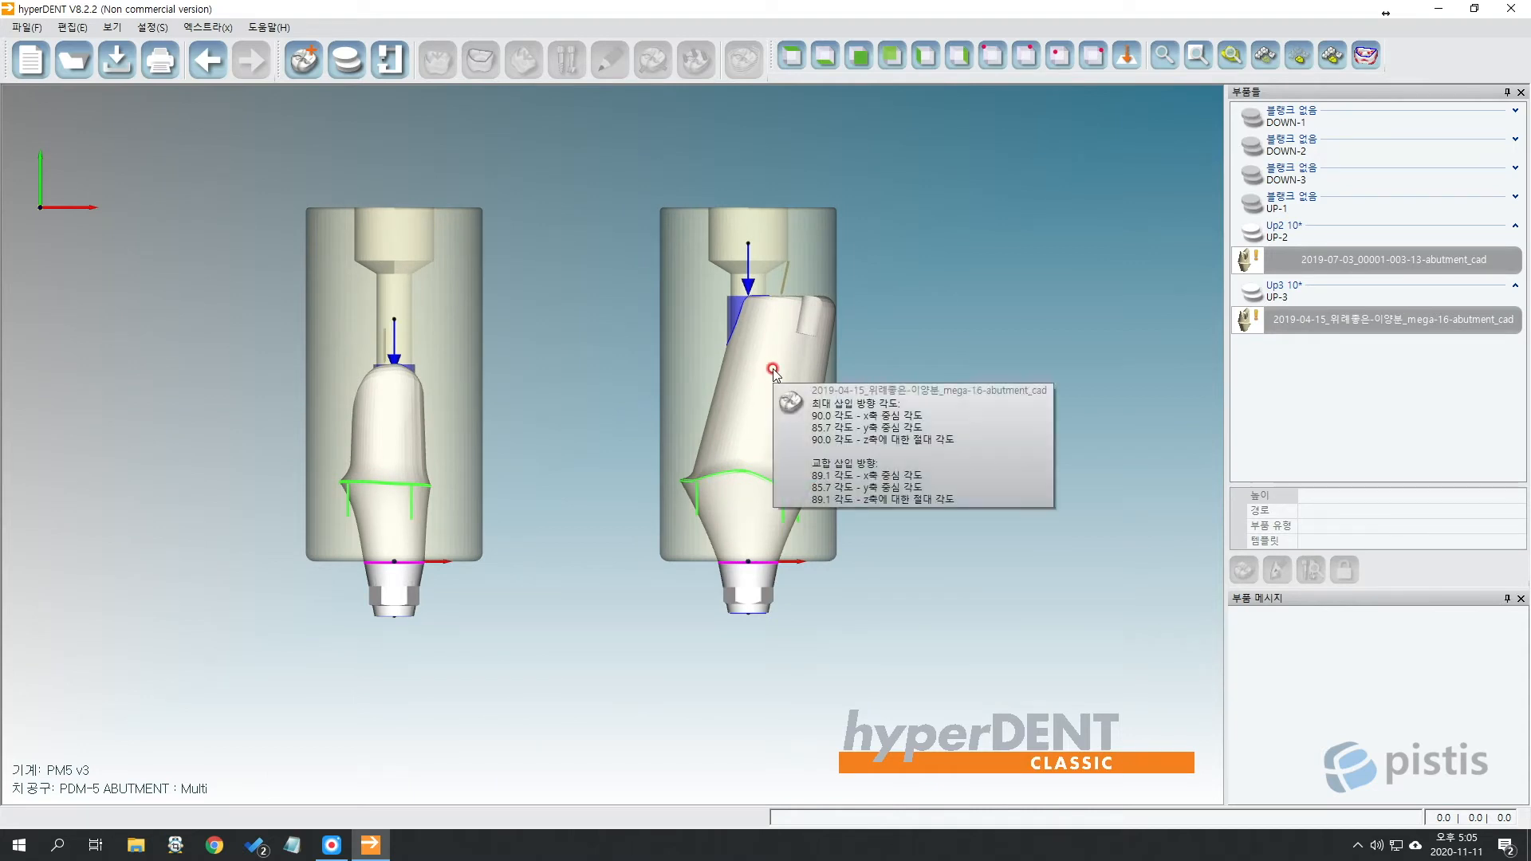
right_click(786, 369)
left_click(807, 322)
left_click(776, 376)
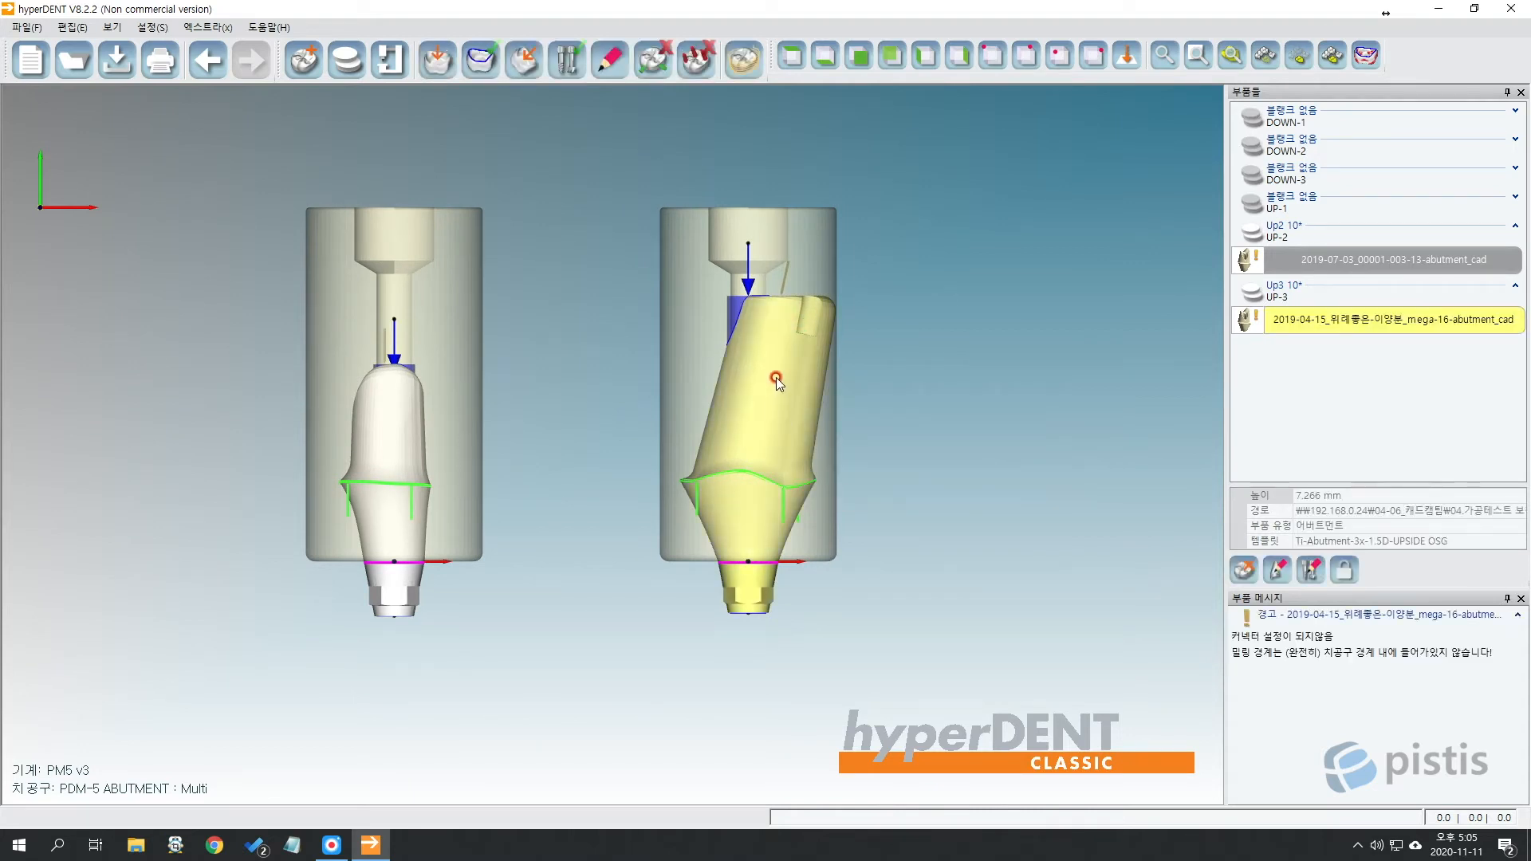
right_click(788, 367)
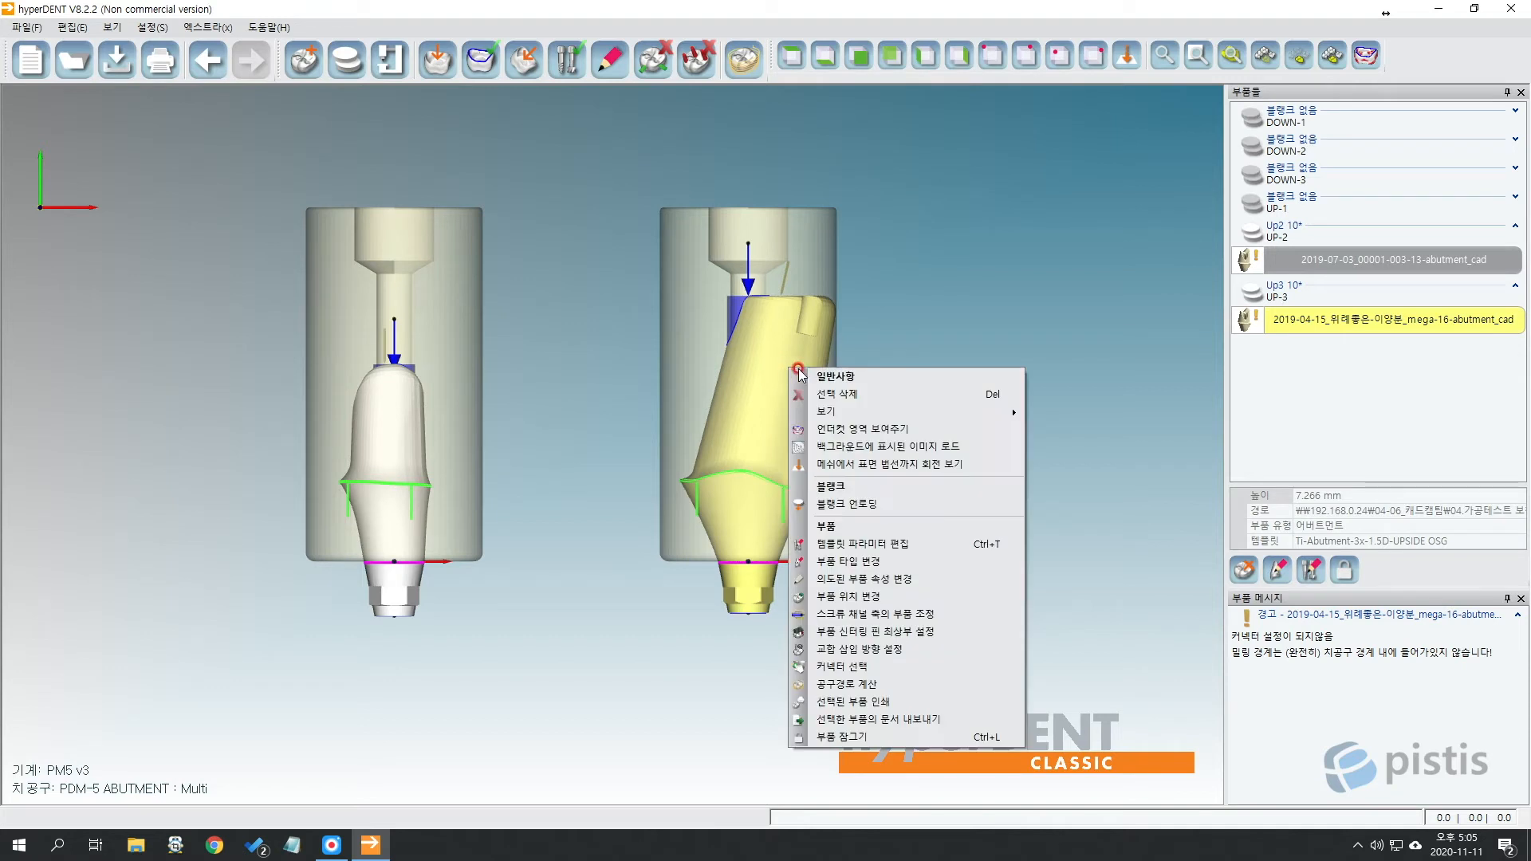
left_click(904, 614)
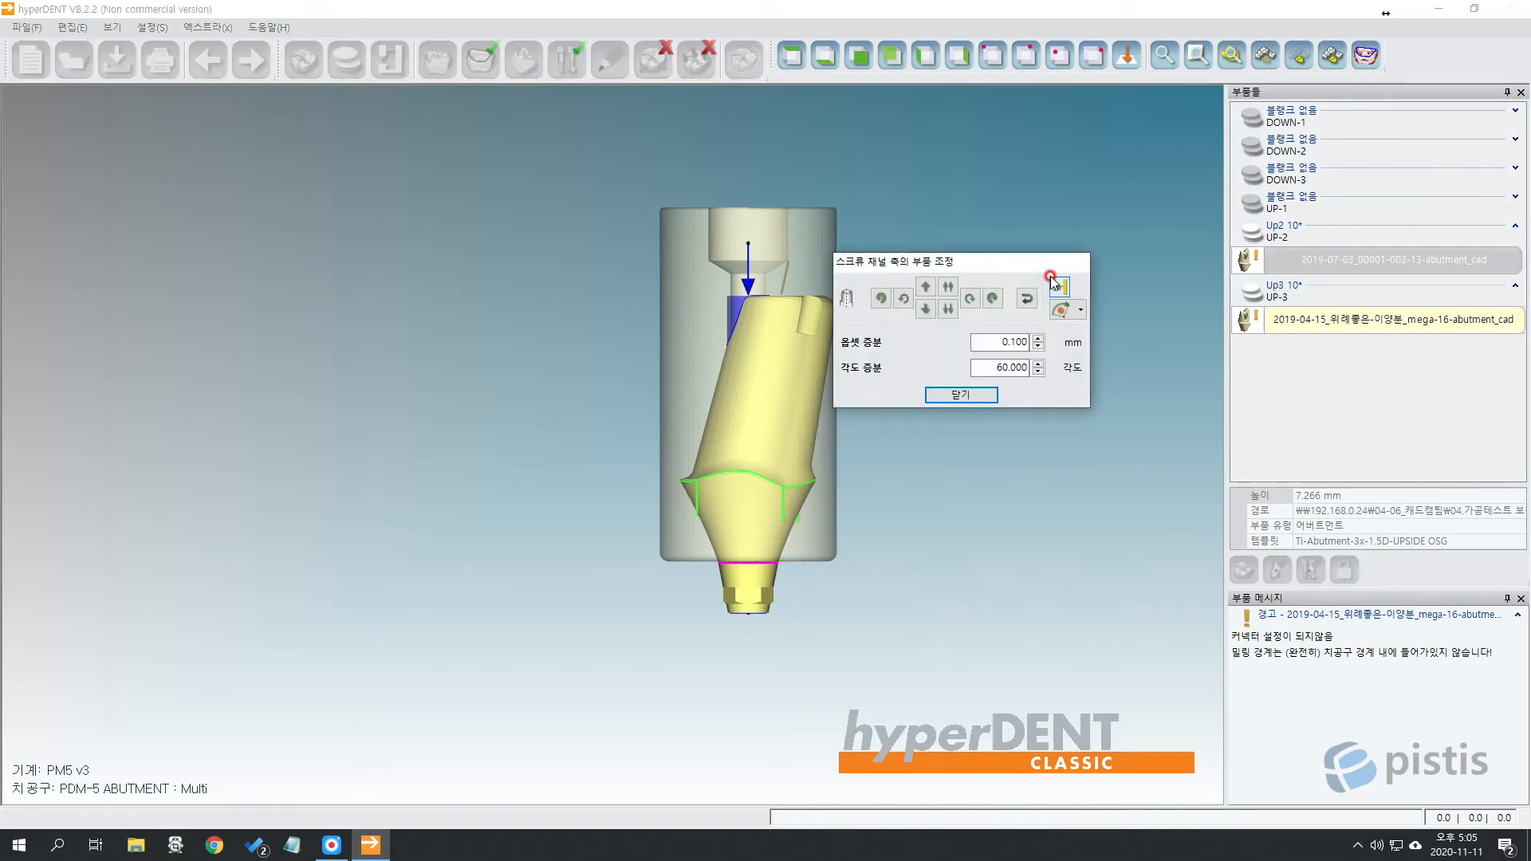
left_click_drag(996, 259, 1078, 217)
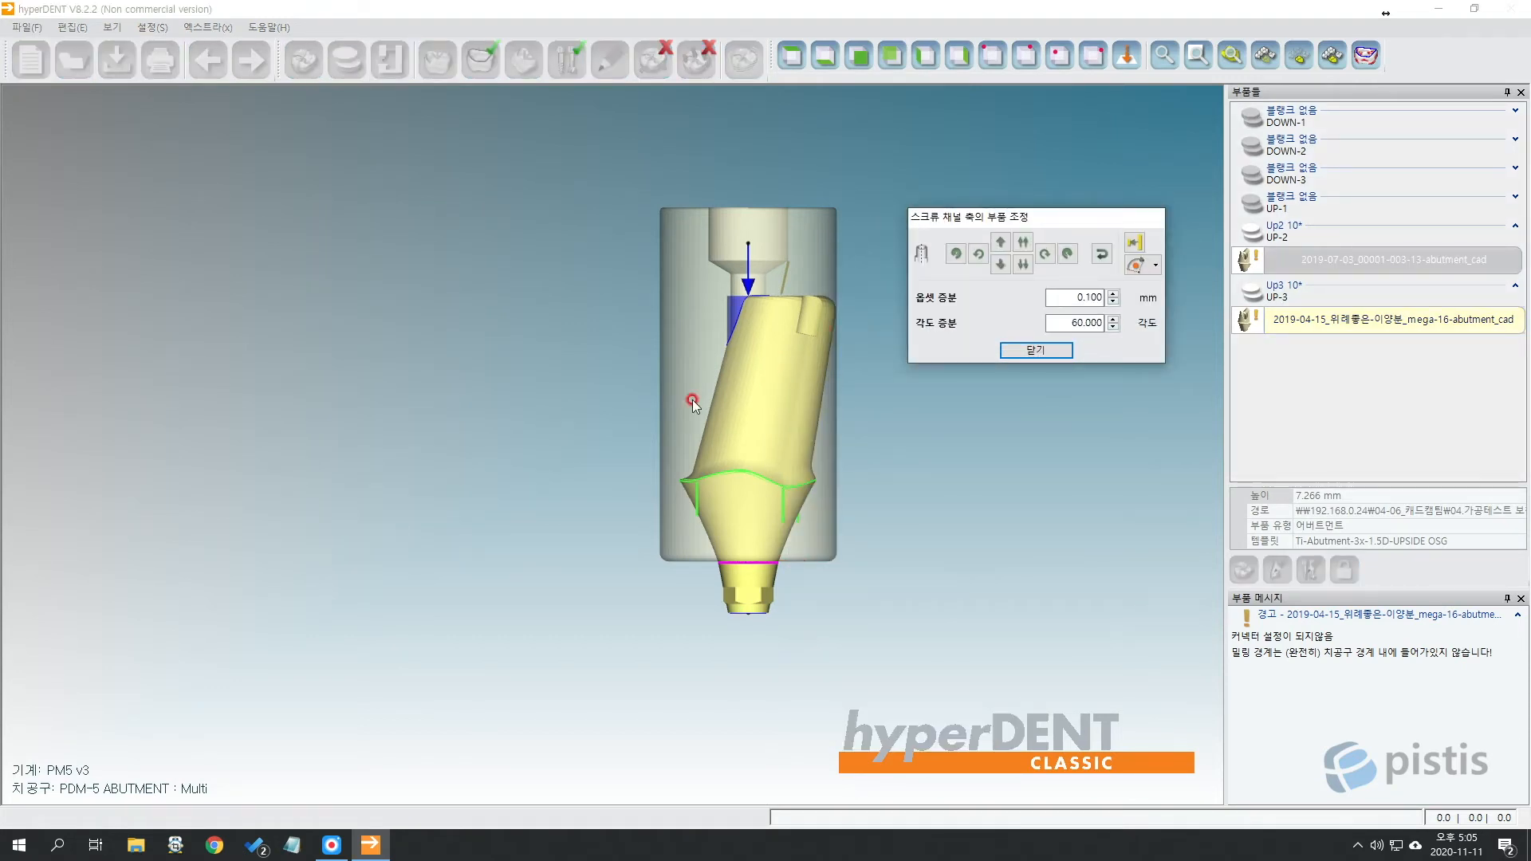
left_click_drag(1043, 323, 1188, 344)
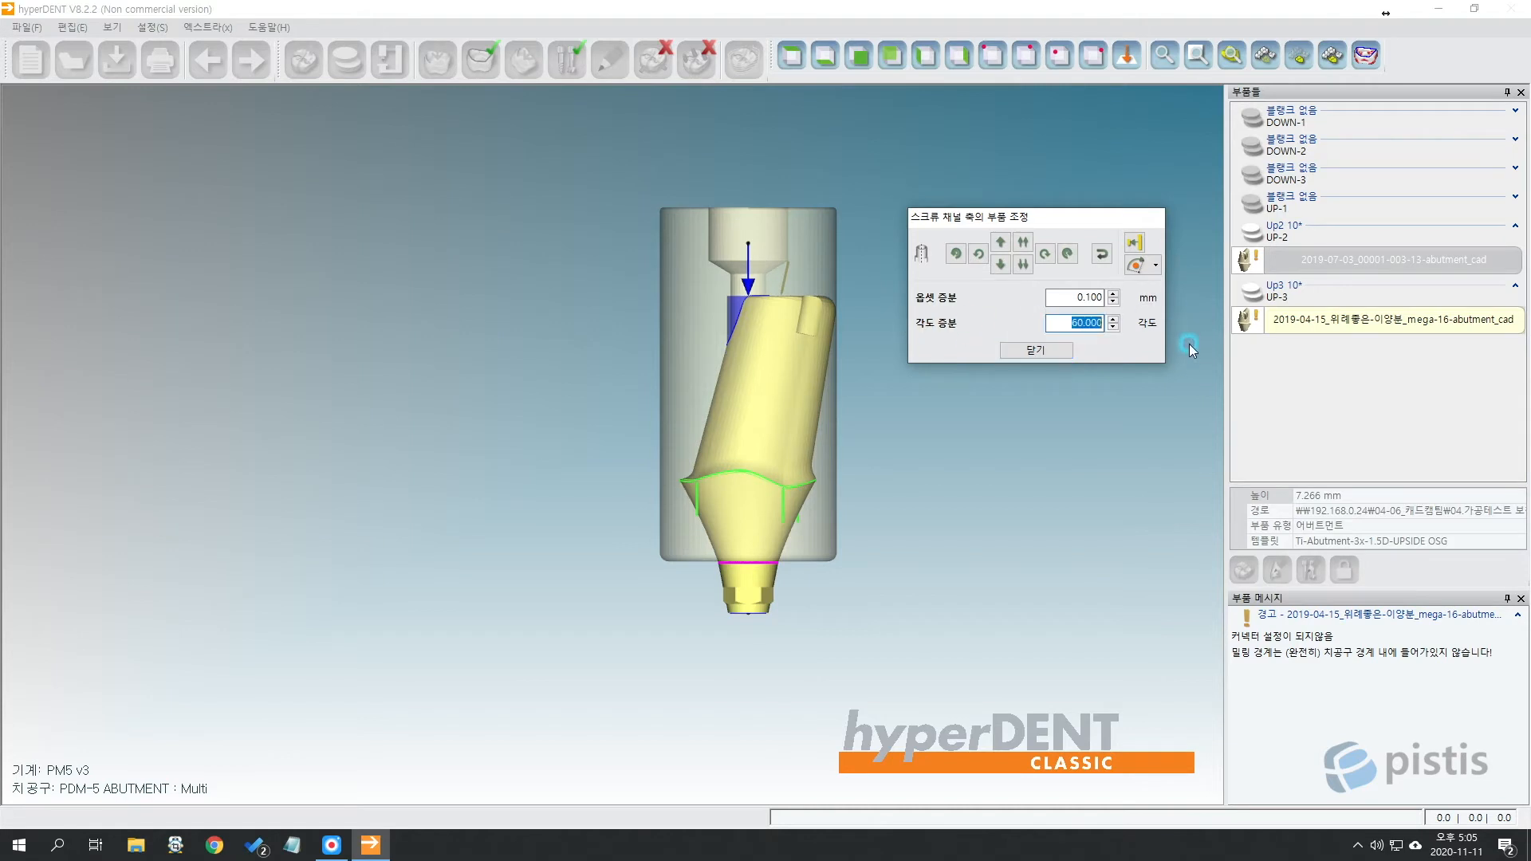
left_click(1047, 253)
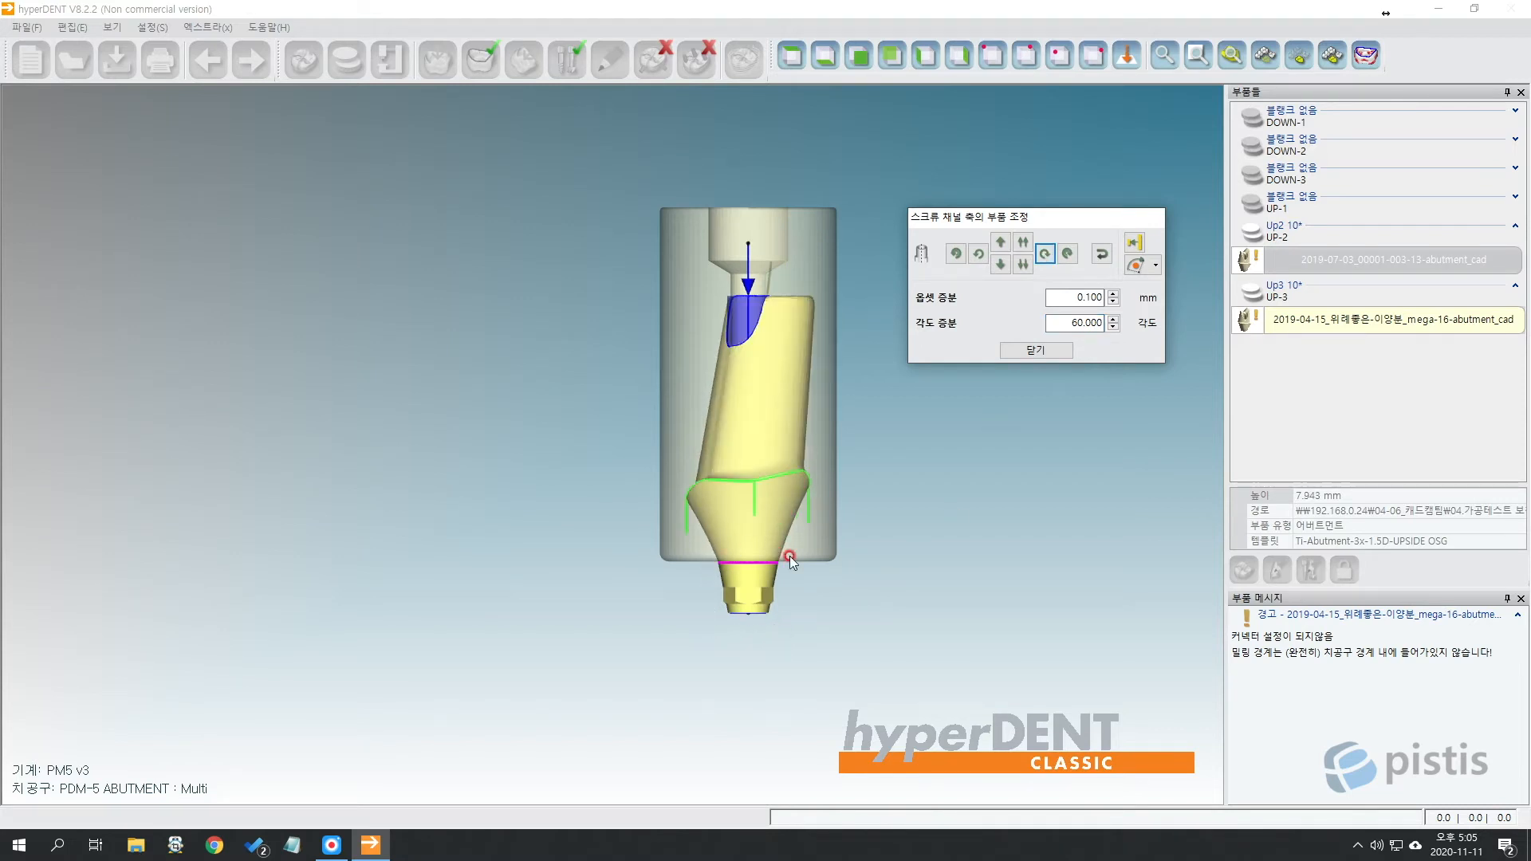
Check the rotated abutment from below and from the front.
left_click(795, 588)
right_click_drag(796, 588, 784, 652)
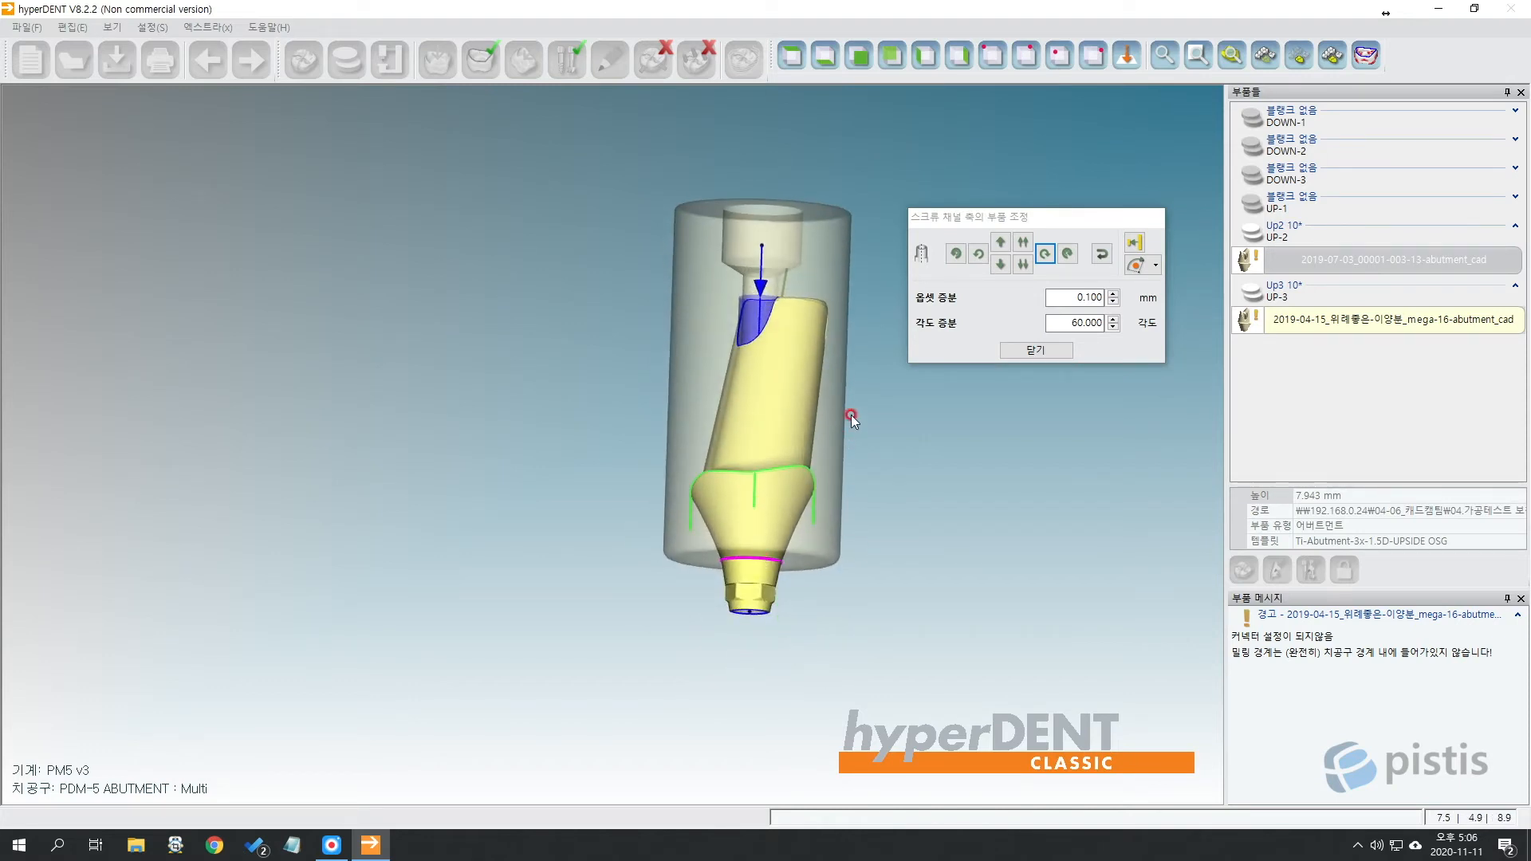
left_click(821, 67)
left_click(735, 318)
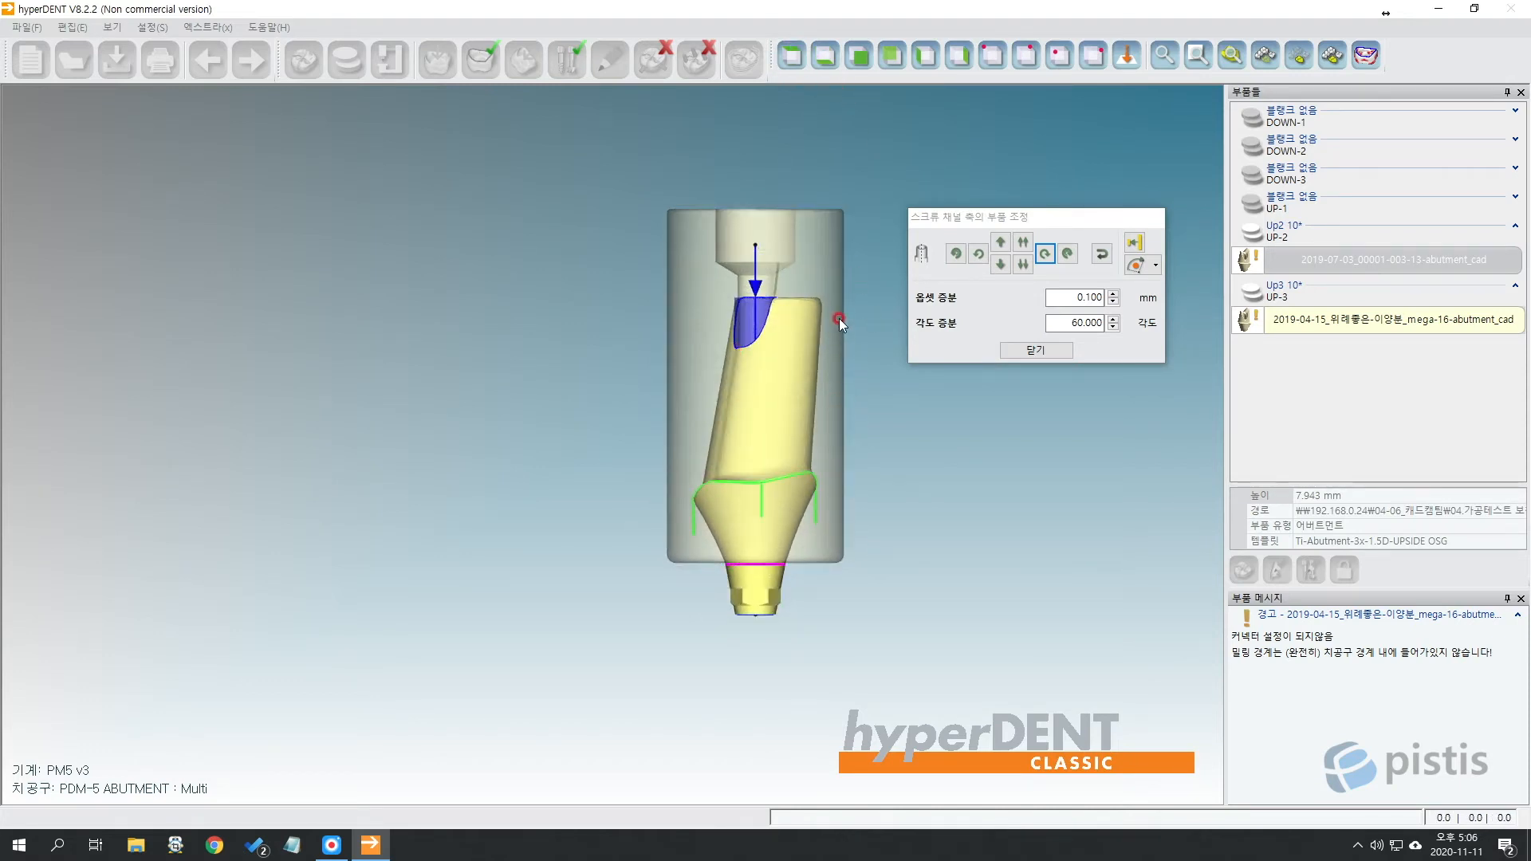
mouse_move(838, 319)
right_mouse_down()
mouse_move(829, 371)
mouse_move(826, 319)
right_mouse_up()
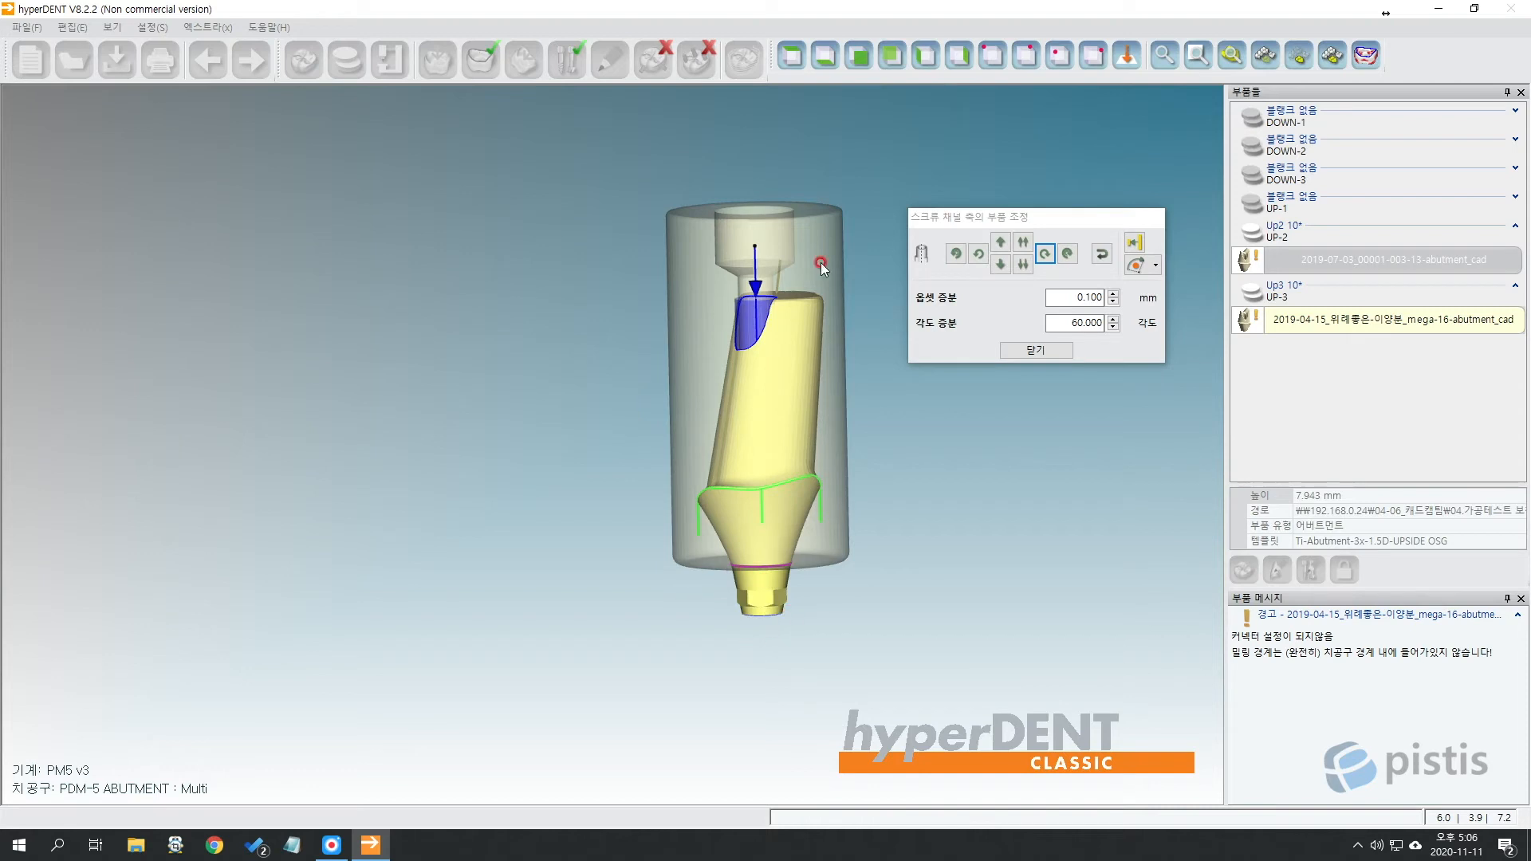
left_click(800, 64)
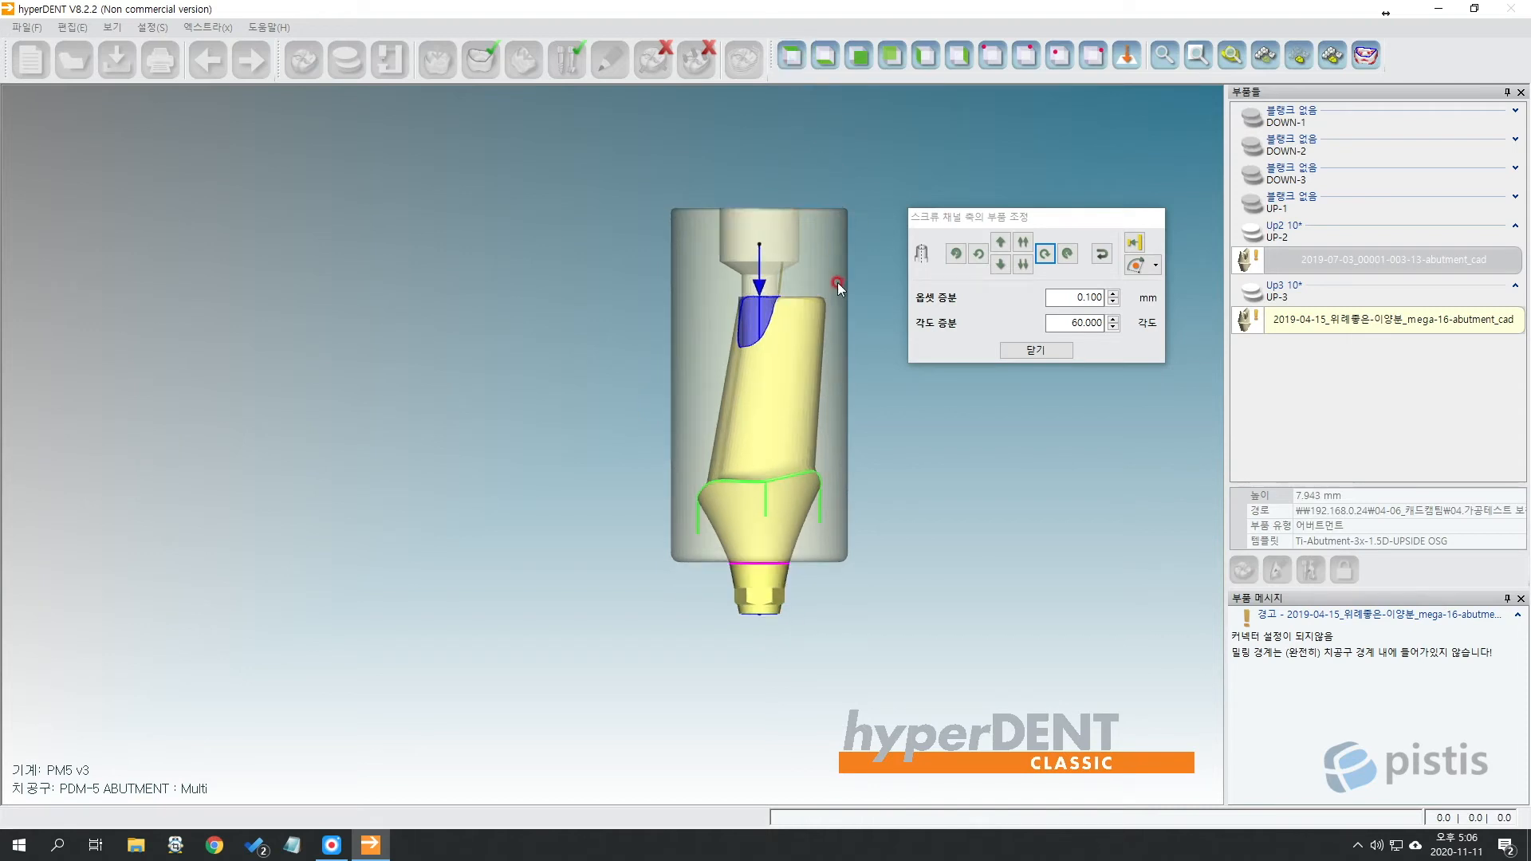
Inspect the abutment in its stock from above, the sides, below and along its axis.
left_click(785, 331)
scroll(784, 331, "down", 2)
middle_click_drag(792, 322, 710, 344)
scroll(722, 355, "up", 6)
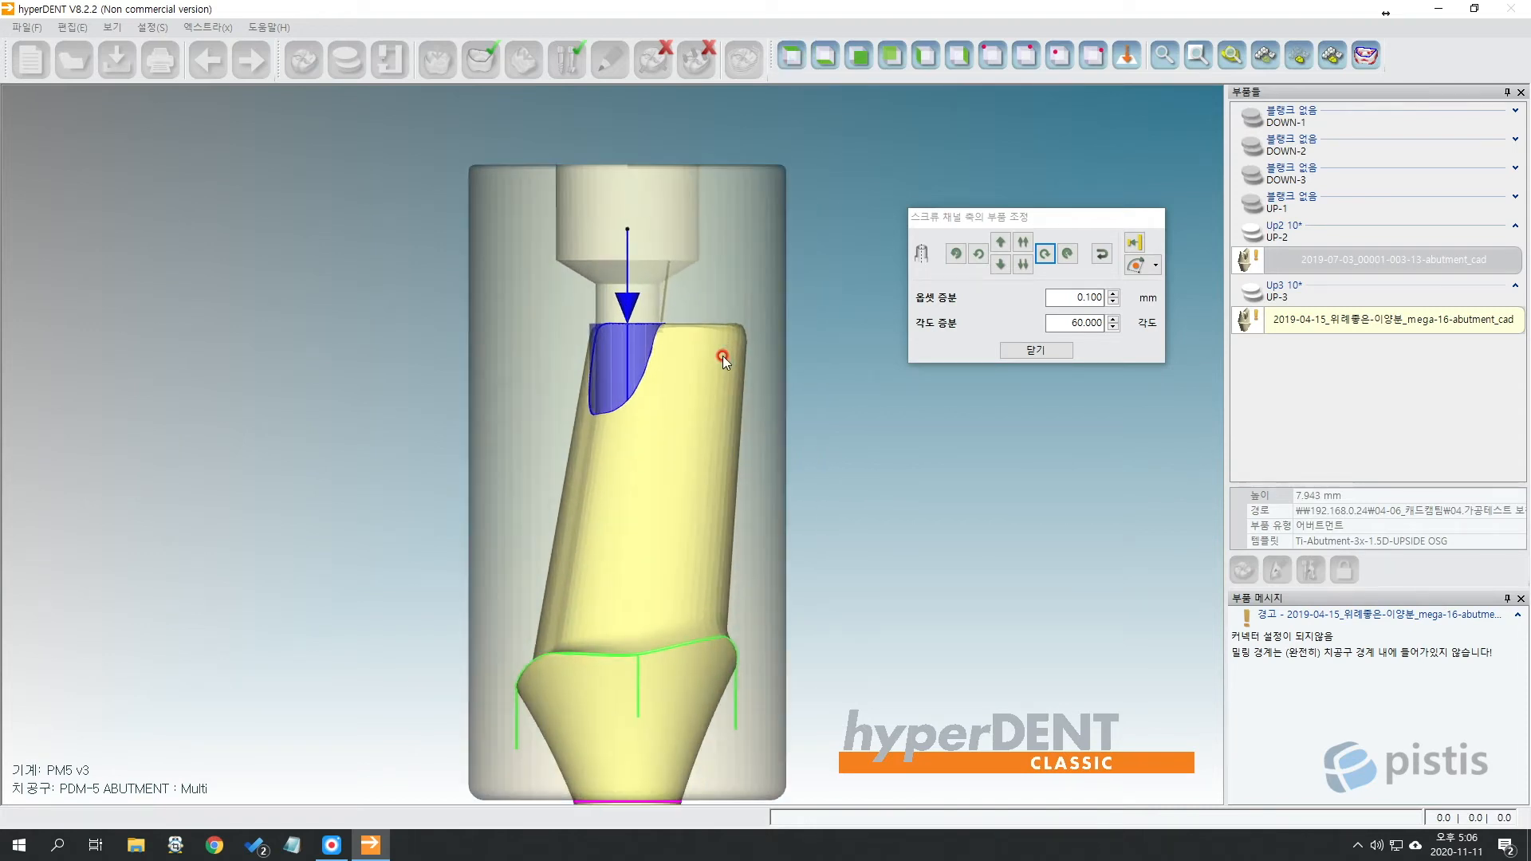
right_click_drag(725, 306, 745, 403)
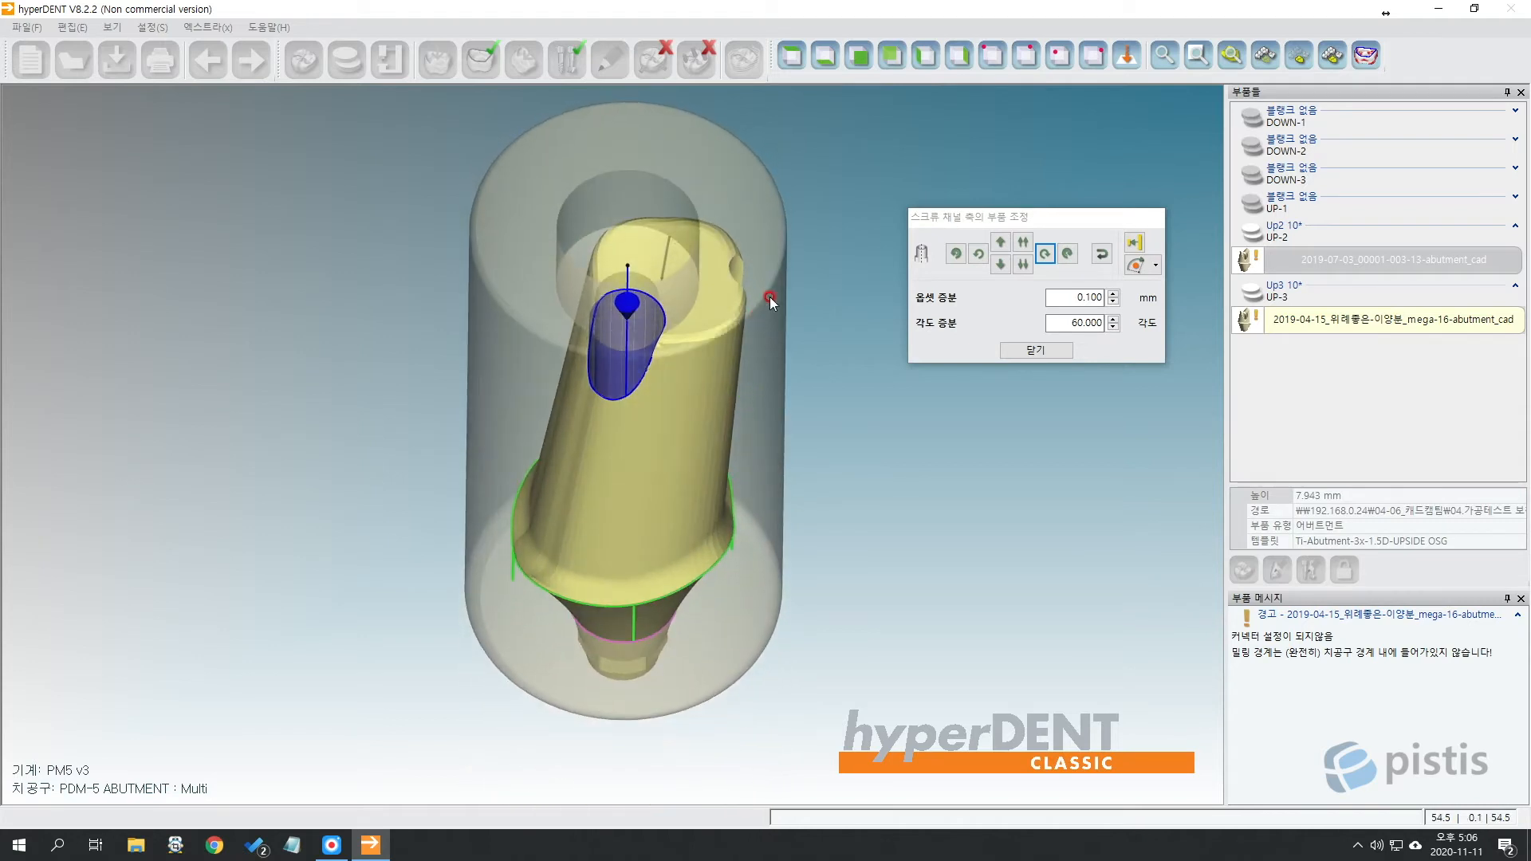
right_click_drag(773, 271, 686, 414)
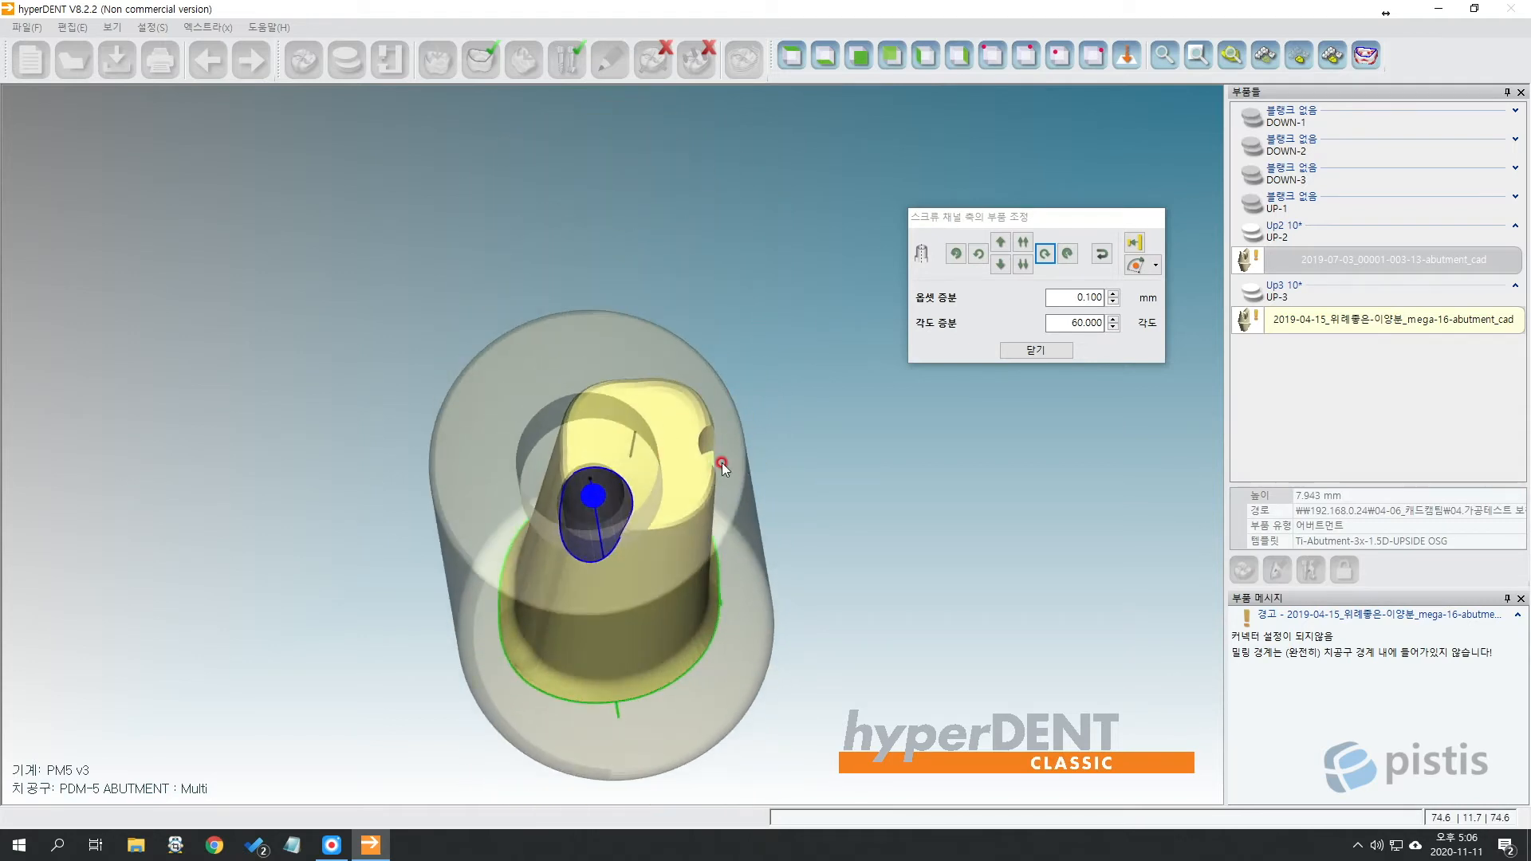
left_click(813, 69)
left_click(789, 59)
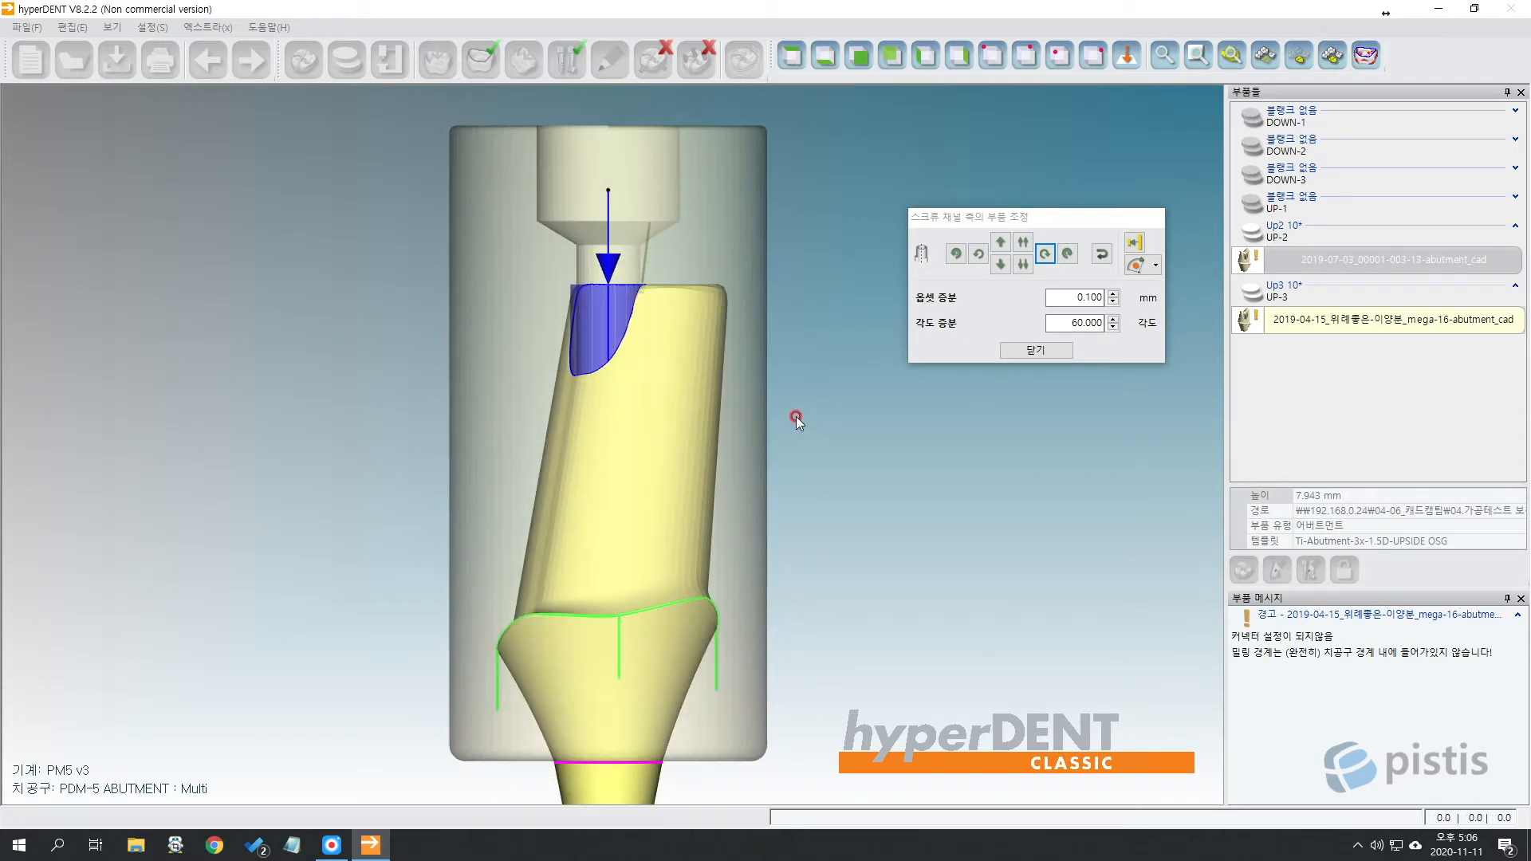
mouse_move(795, 416)
right_mouse_down()
mouse_move(796, 274)
mouse_move(779, 294)
mouse_move(817, 369)
mouse_move(809, 431)
mouse_move(725, 367)
mouse_move(797, 277)
mouse_move(896, 539)
right_mouse_up()
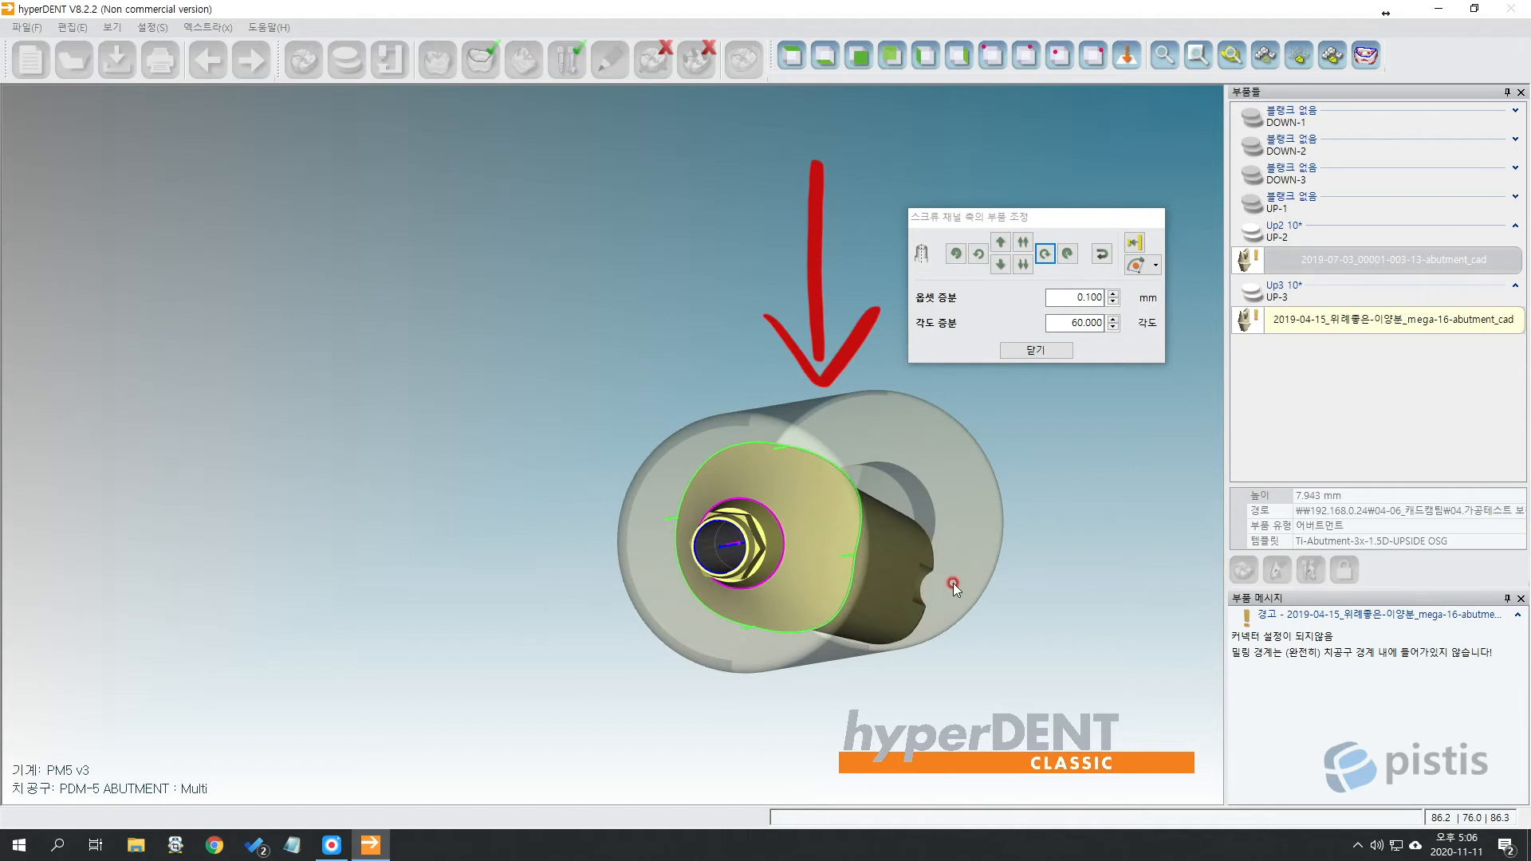
mouse_move(954, 582)
right_mouse_down()
mouse_move(967, 581)
mouse_move(869, 512)
mouse_move(773, 792)
right_mouse_up()
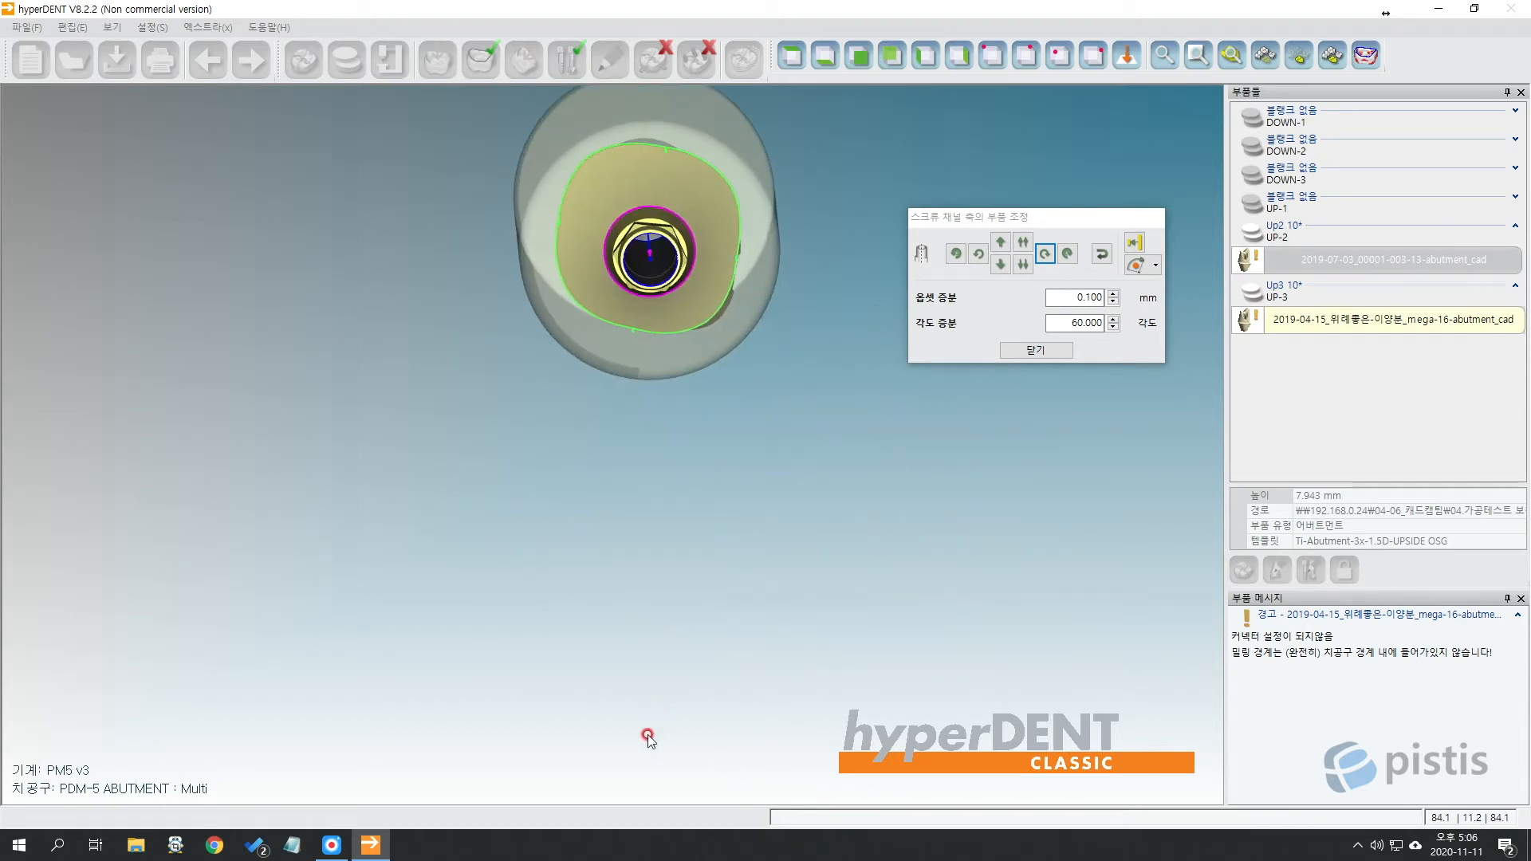
right_click_drag(799, 338, 786, 344)
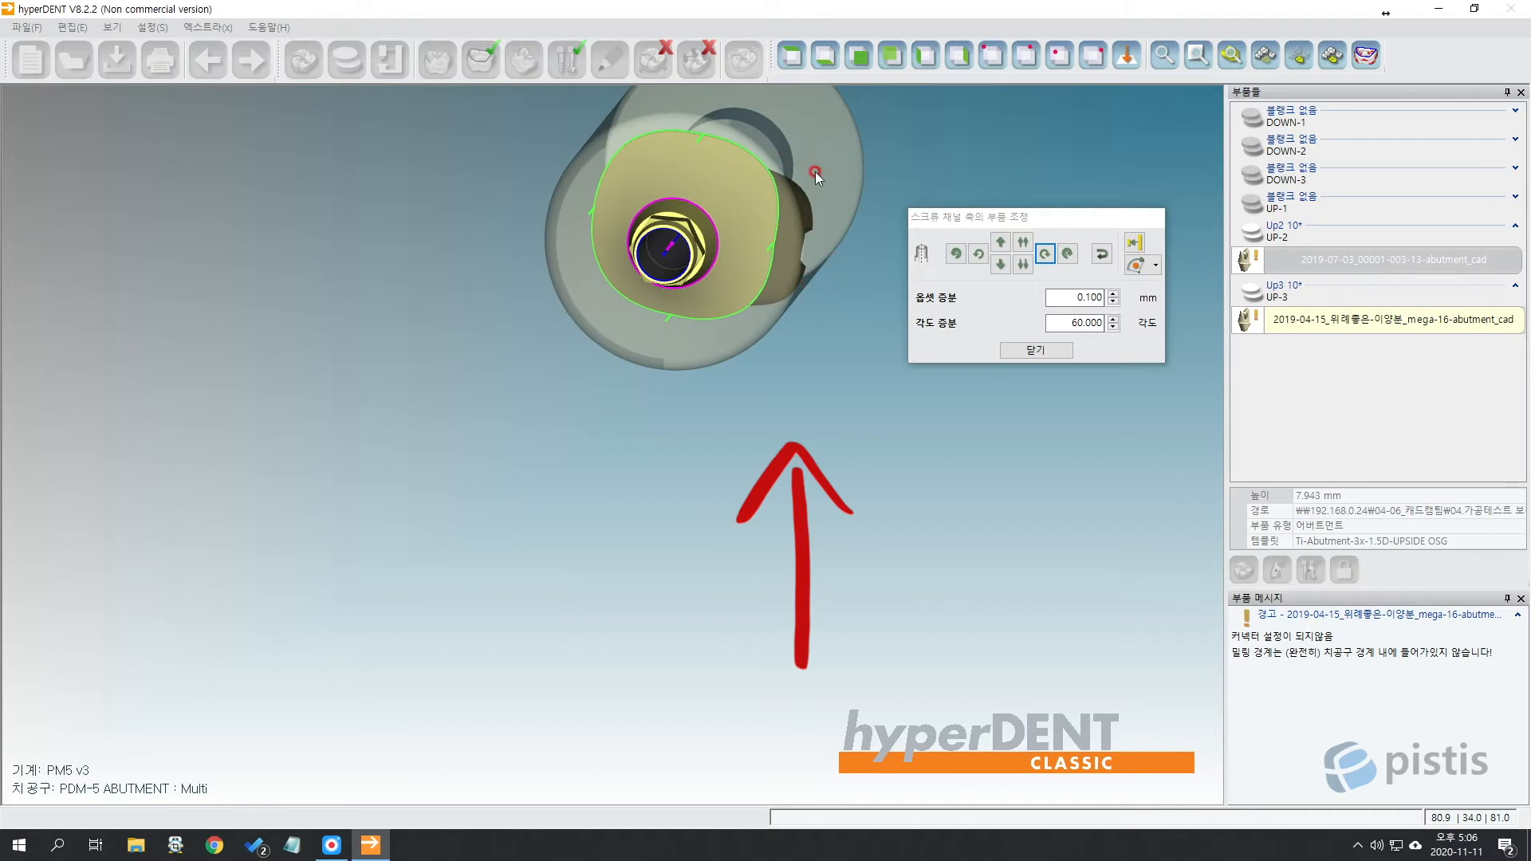
Rotate the abutment two more steps clockwise about its screw channel axis.
left_click(800, 55)
left_click(1052, 272)
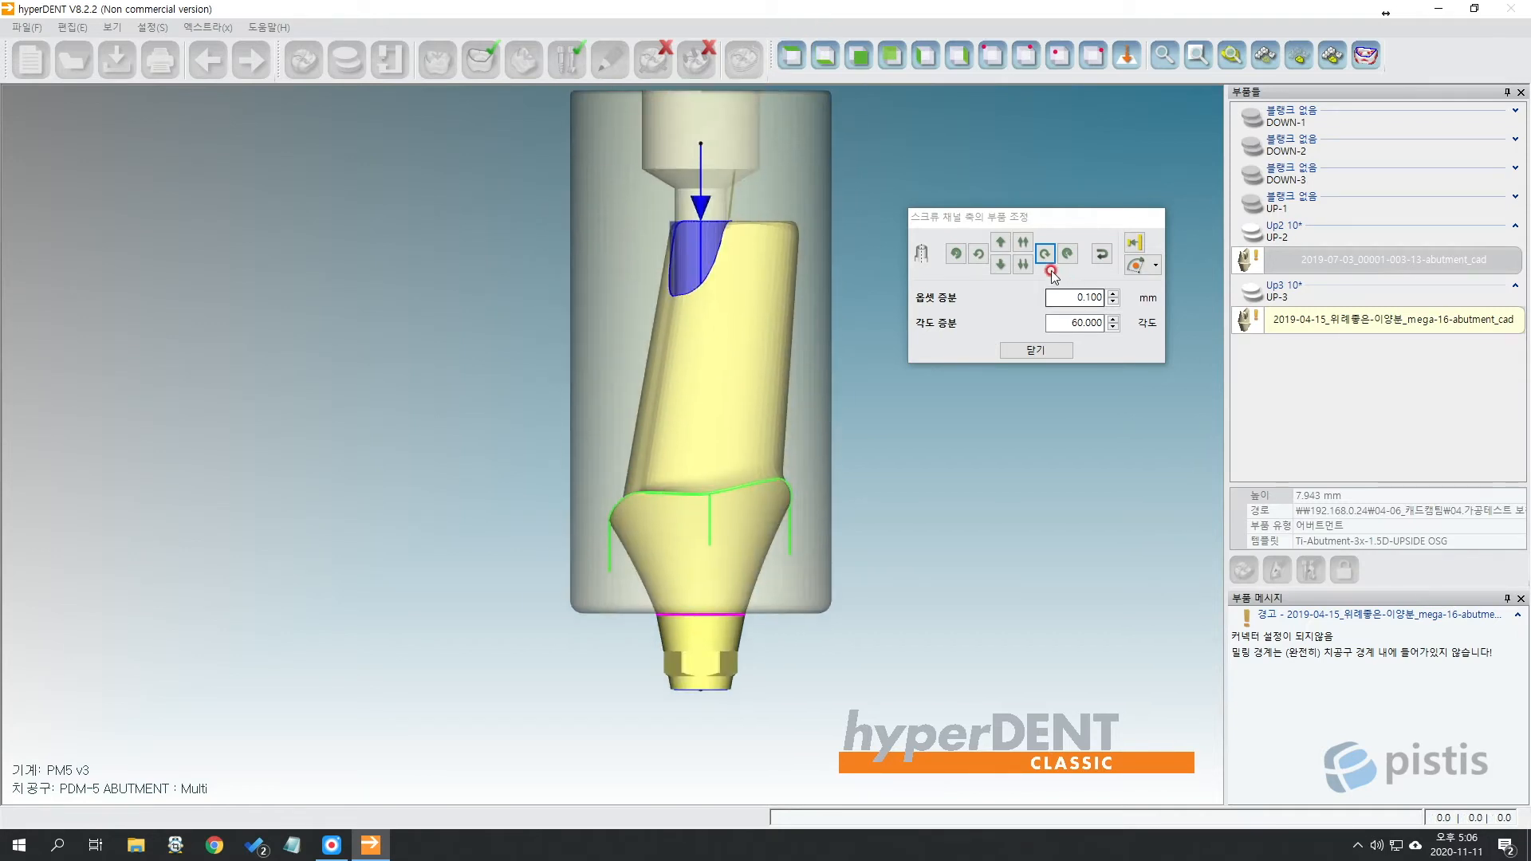
left_click(1047, 254)
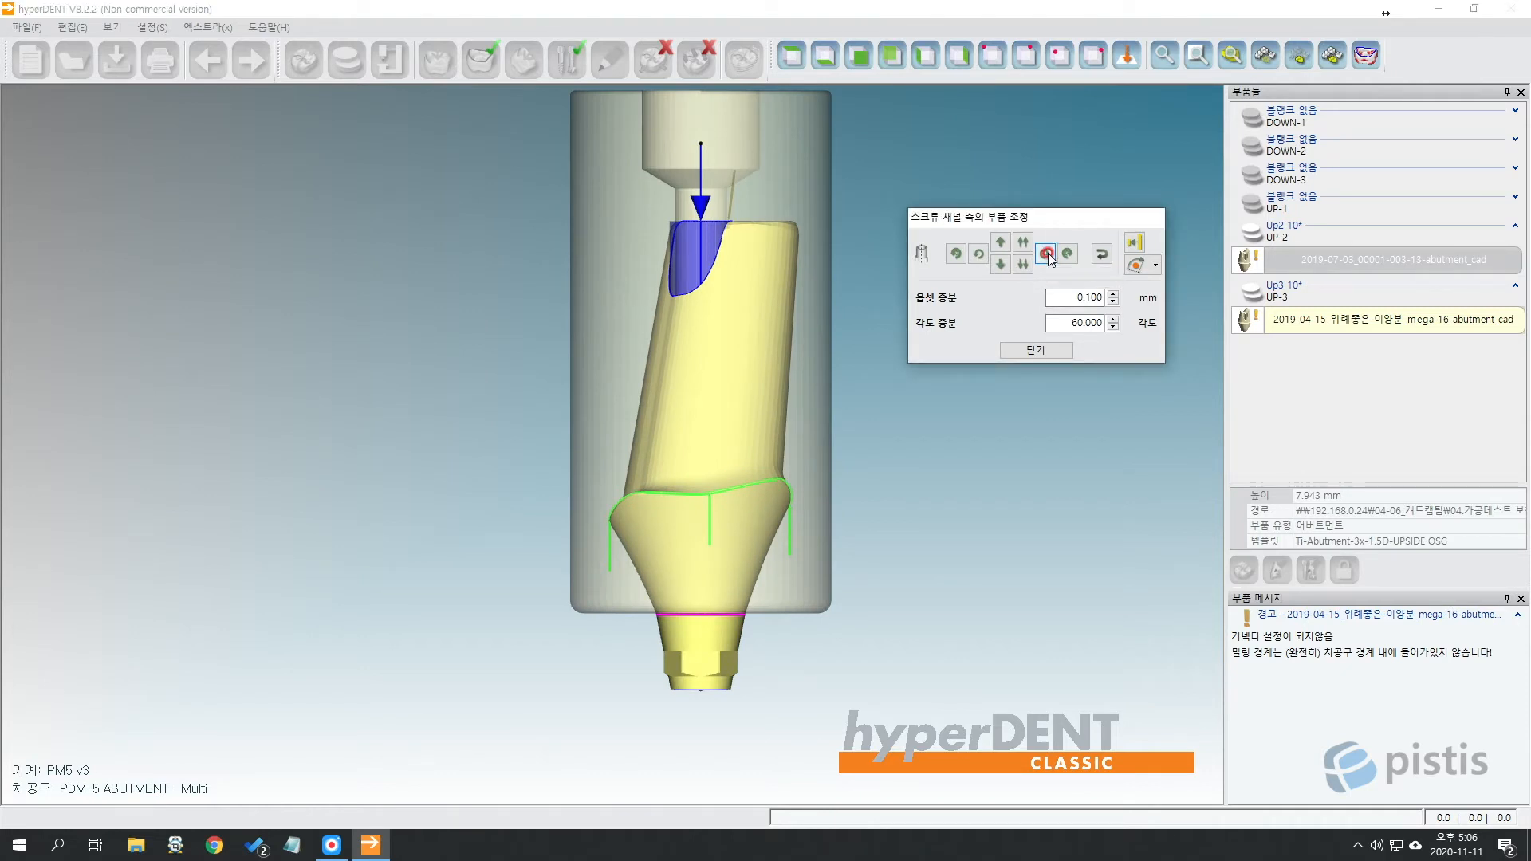
left_click(1047, 254)
left_click(925, 179)
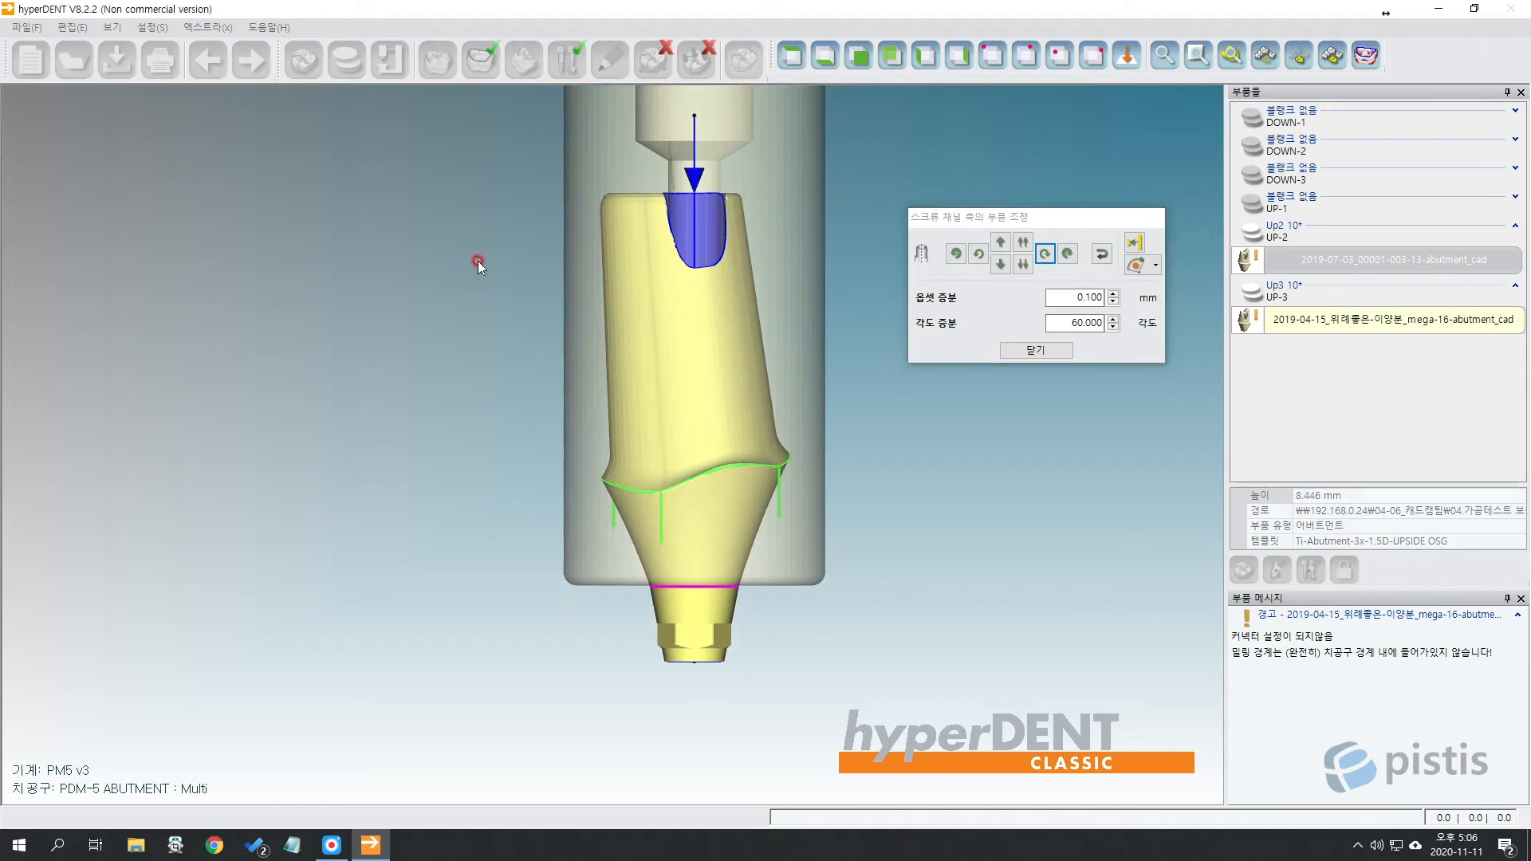
Check the abutment from bottom and front, then close the adjustment at 8.446 mm height.
left_click(833, 60)
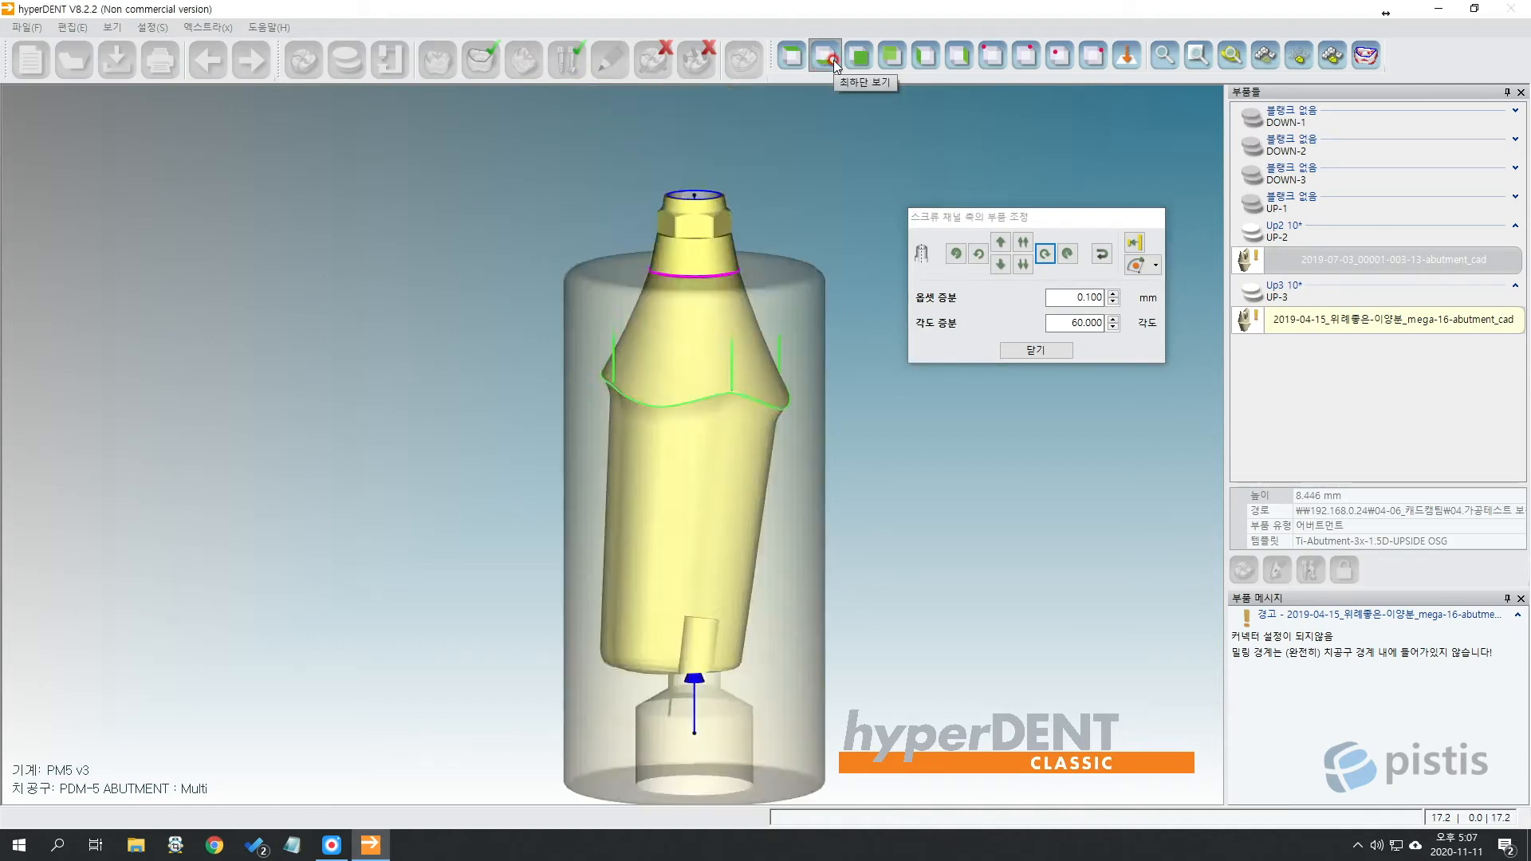
middle_click_drag(784, 585, 792, 335)
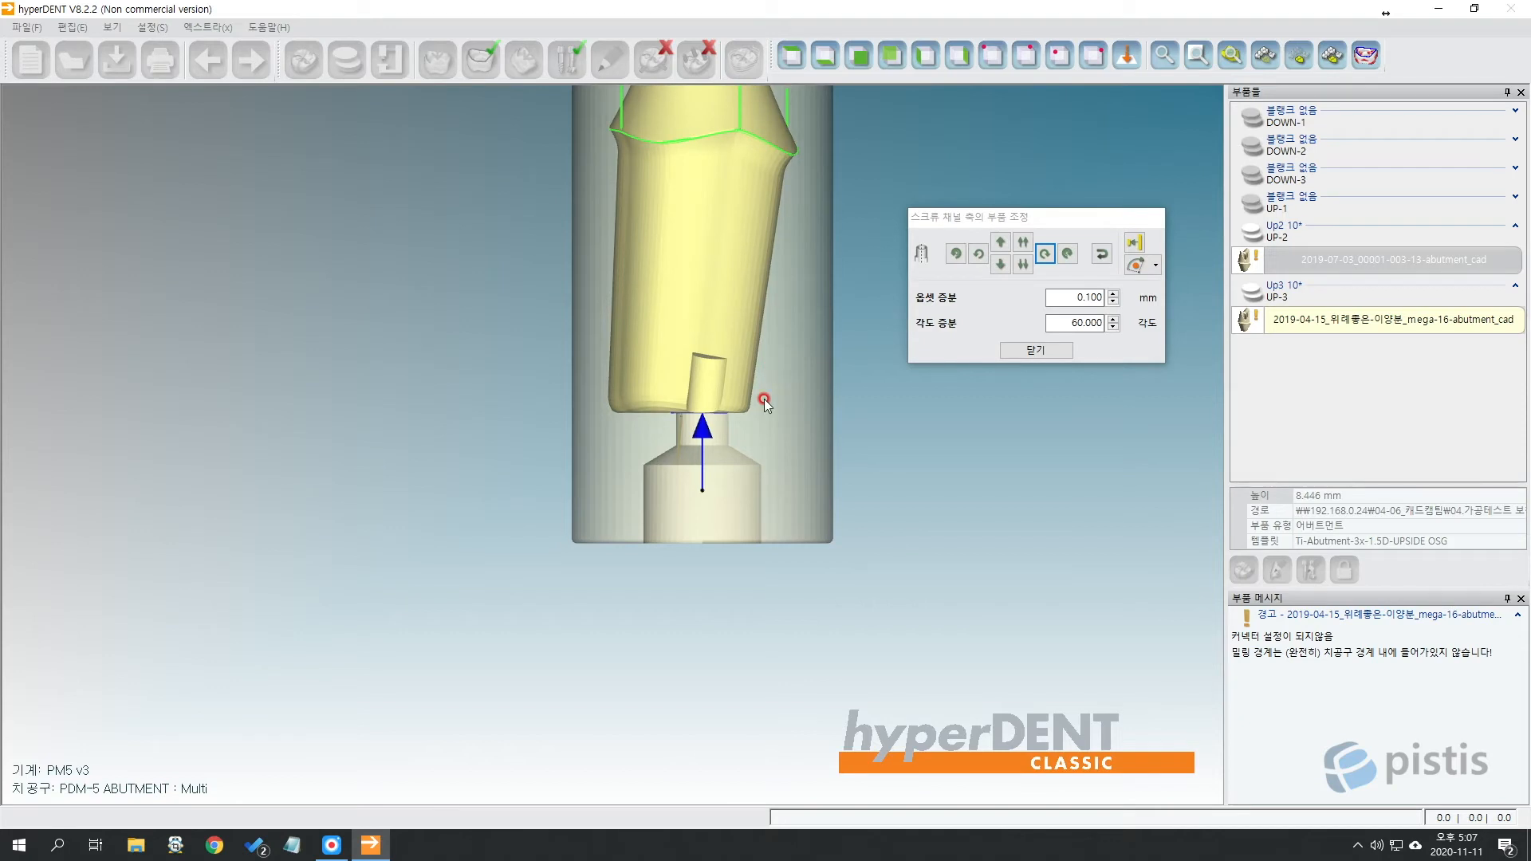
right_click_drag(764, 399, 739, 327)
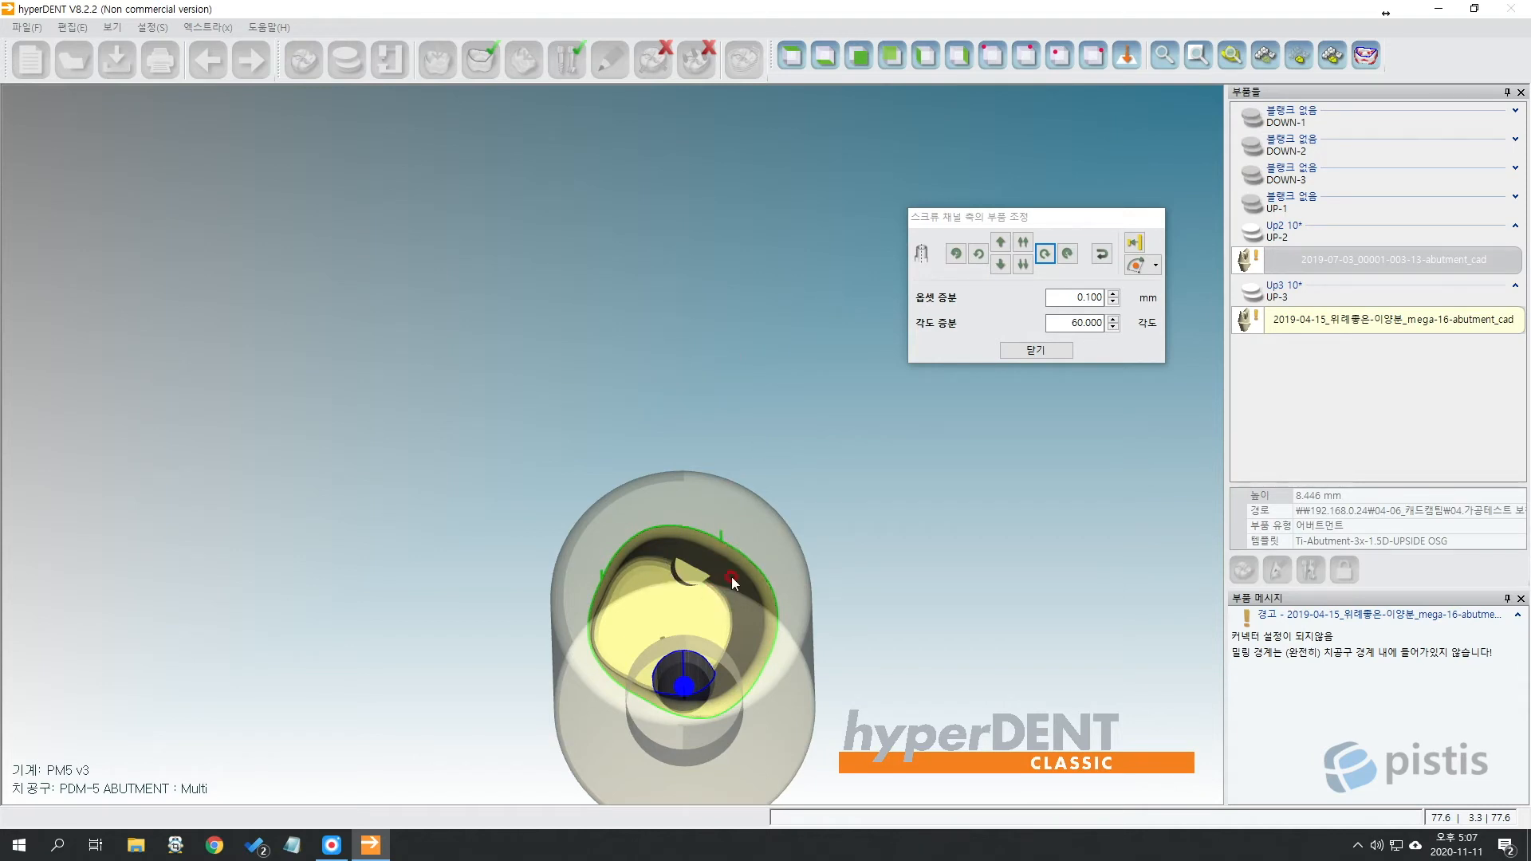
left_click(792, 56)
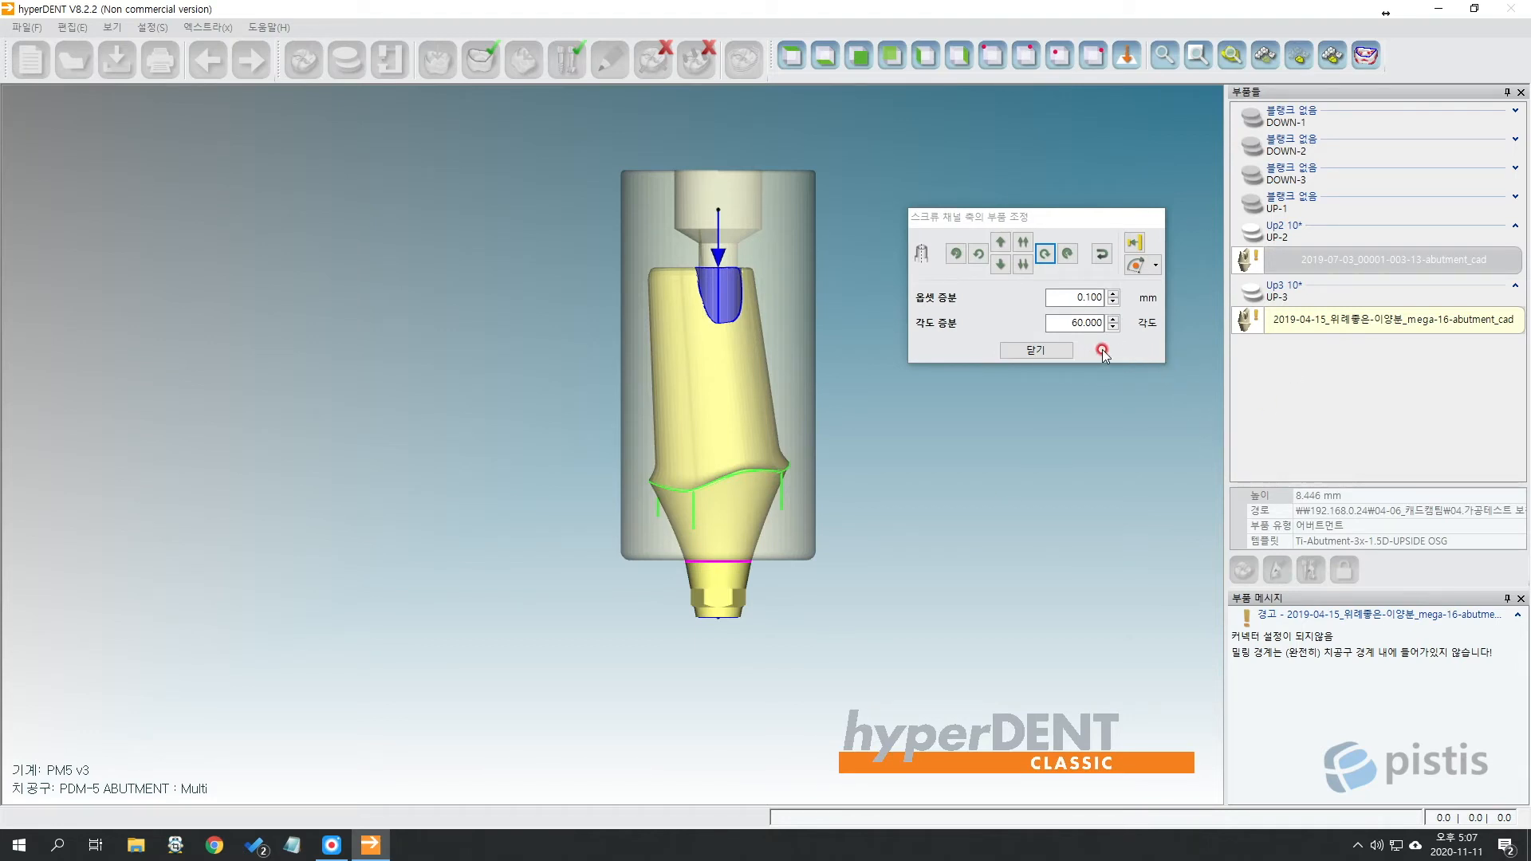
left_click(1064, 350)
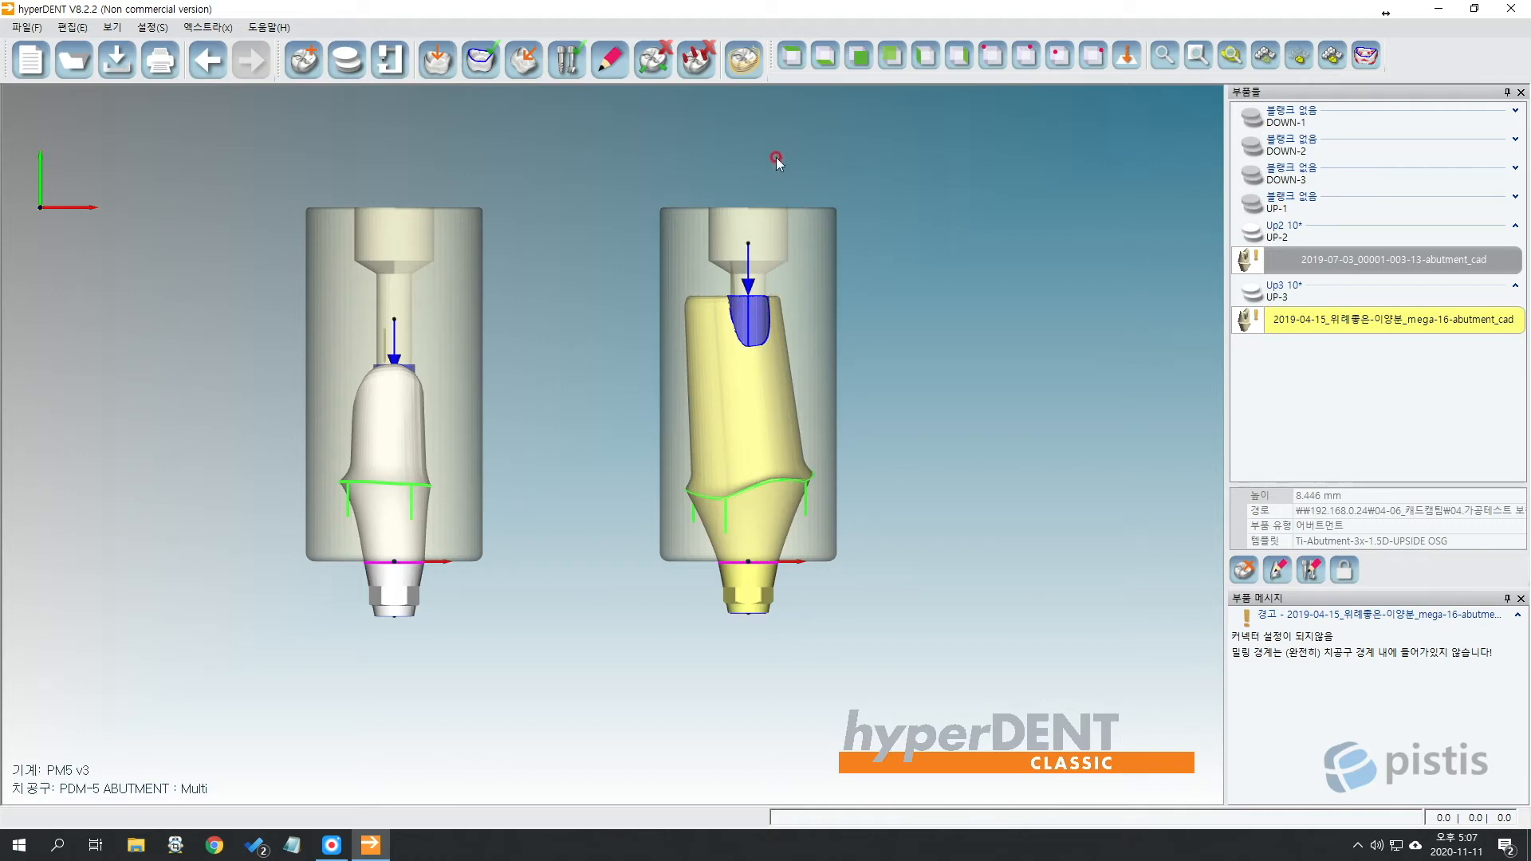
Pan both abutments into view and bring up Connector Settings in screw channel connector mode.
middle_click_drag(782, 156, 684, 172)
middle_click_drag(352, 216, 488, 164)
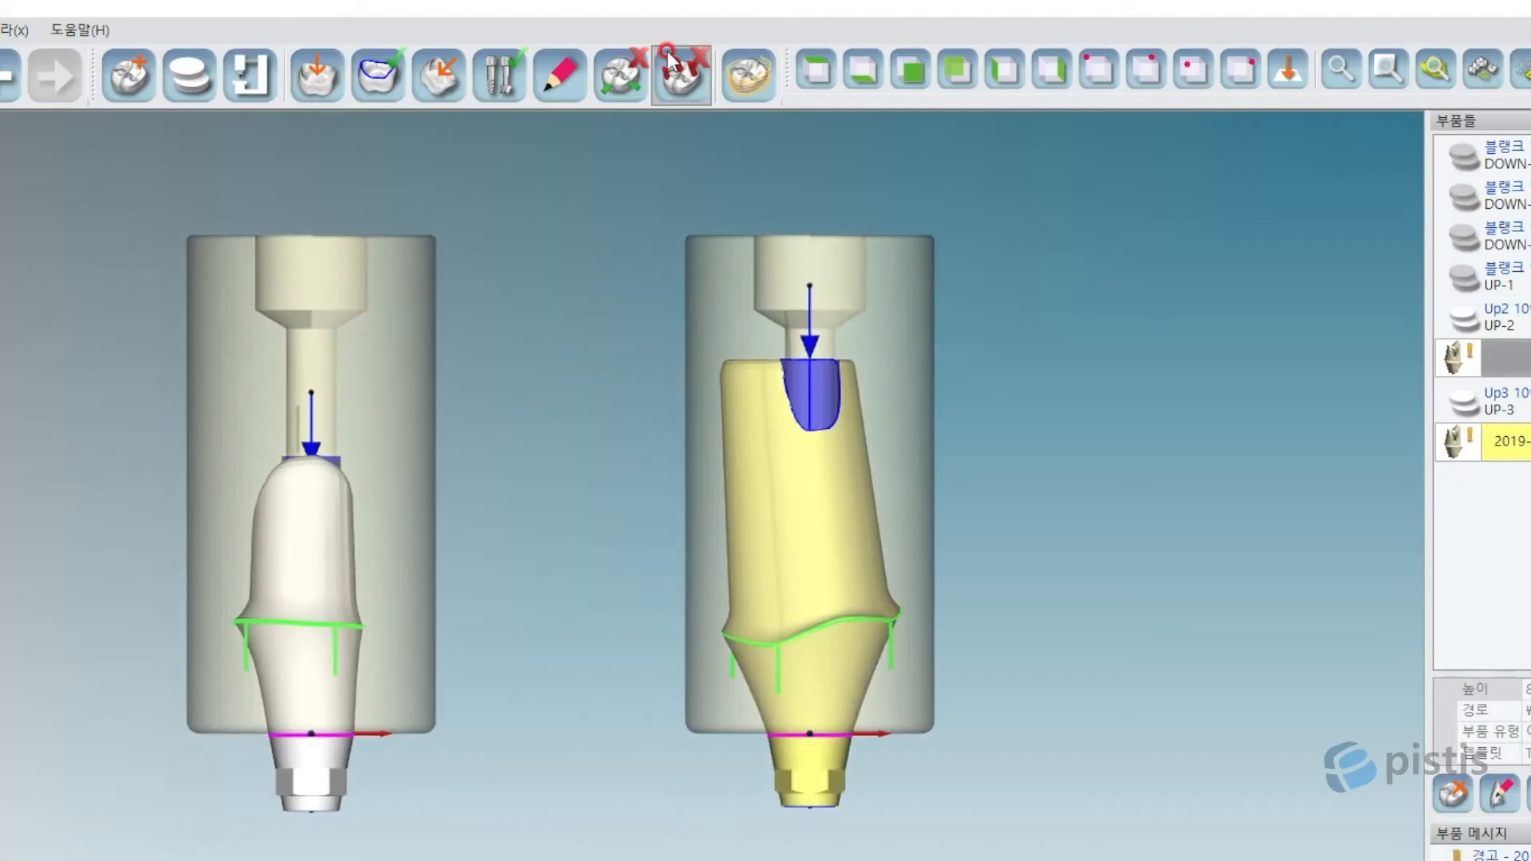
left_click(604, 62)
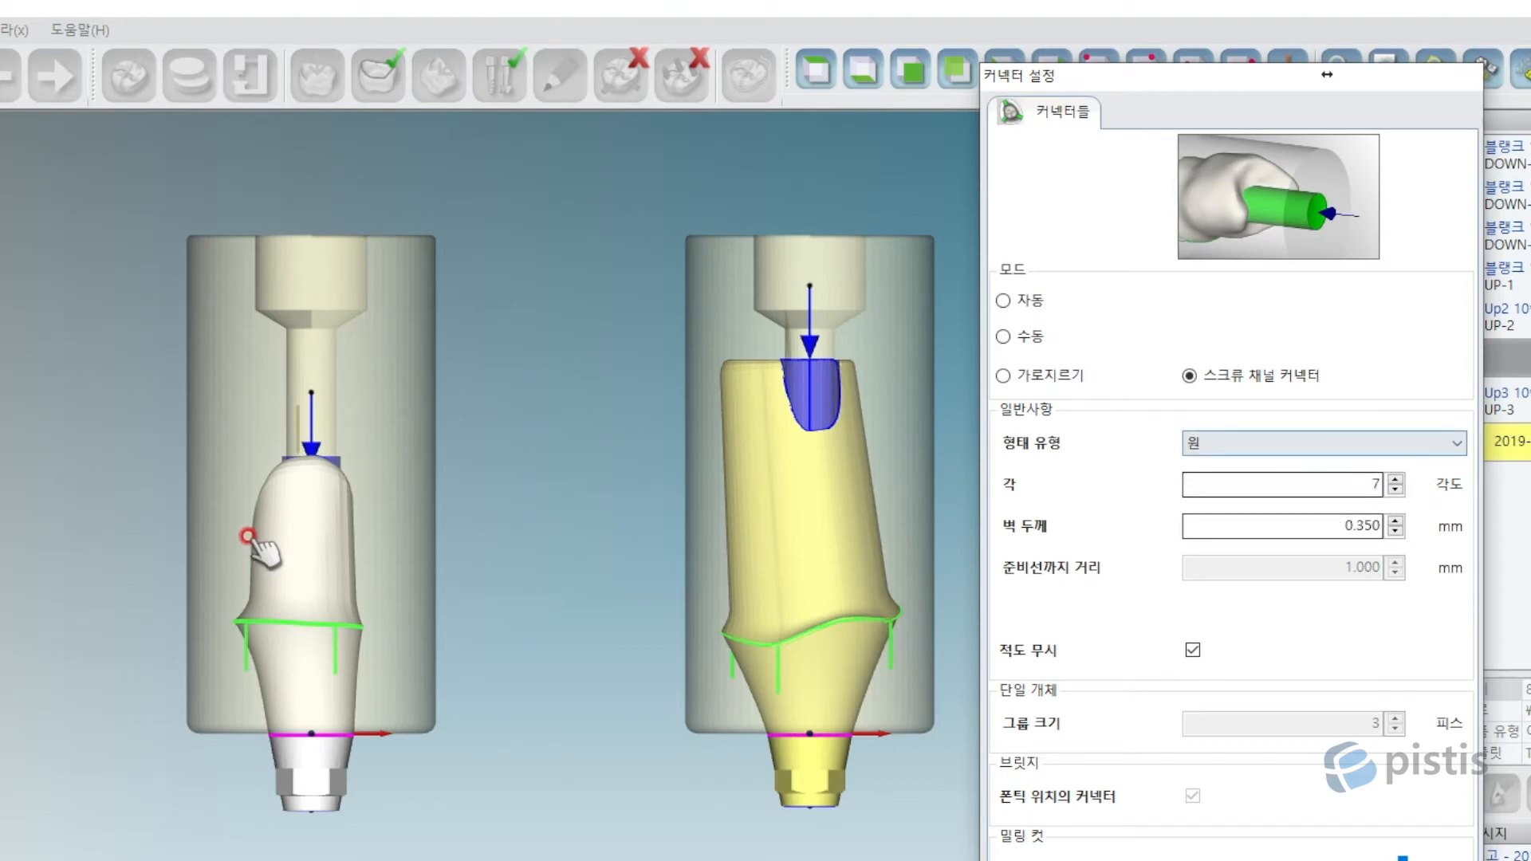
Add screw channel connectors to the left and right abutments.
middle_click_drag(423, 508, 326, 533)
left_click(199, 576)
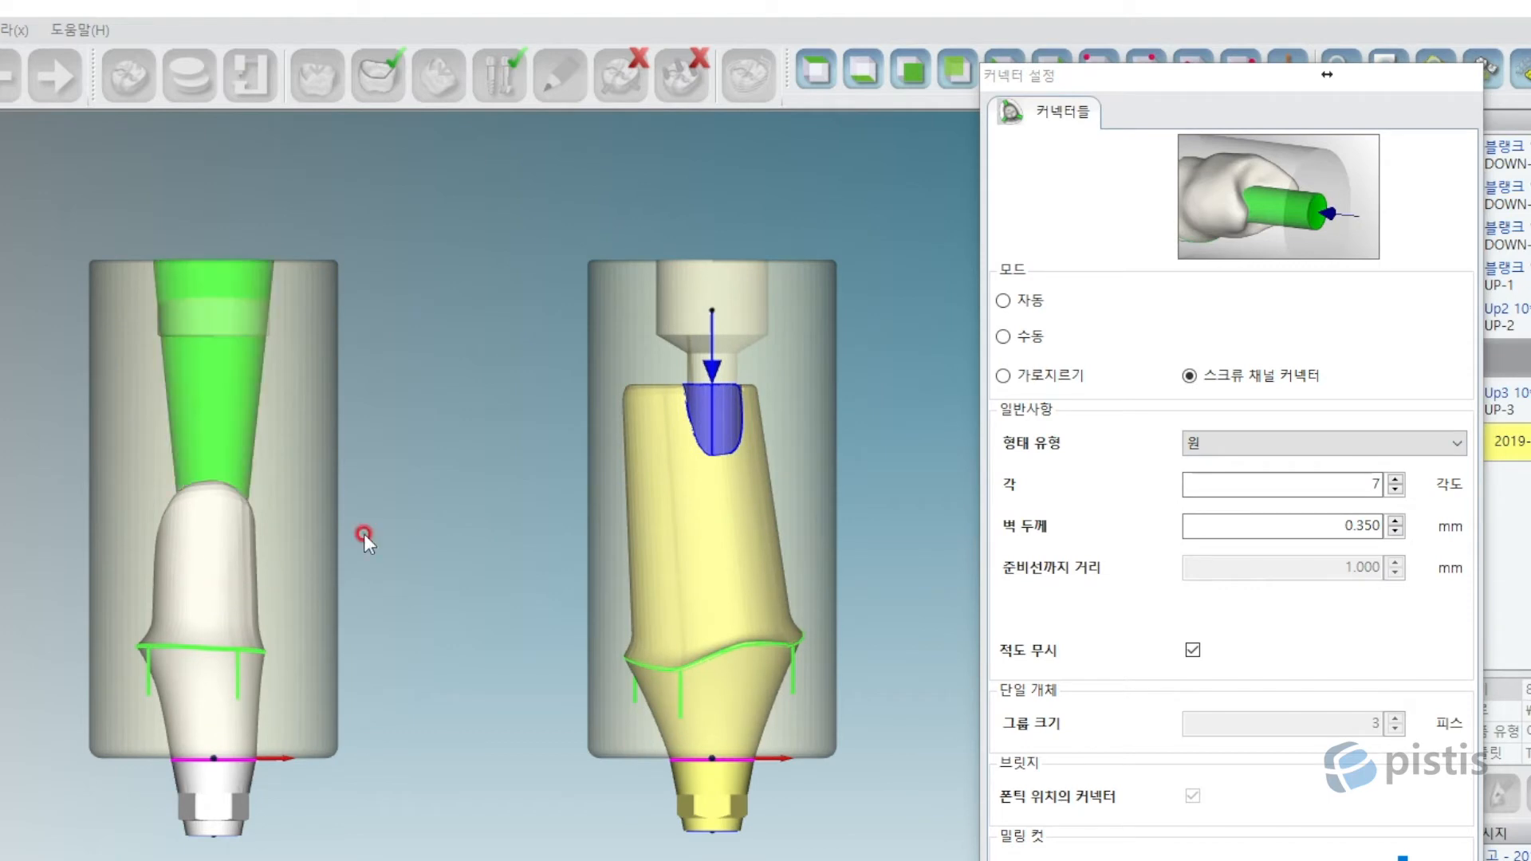
left_click(745, 519)
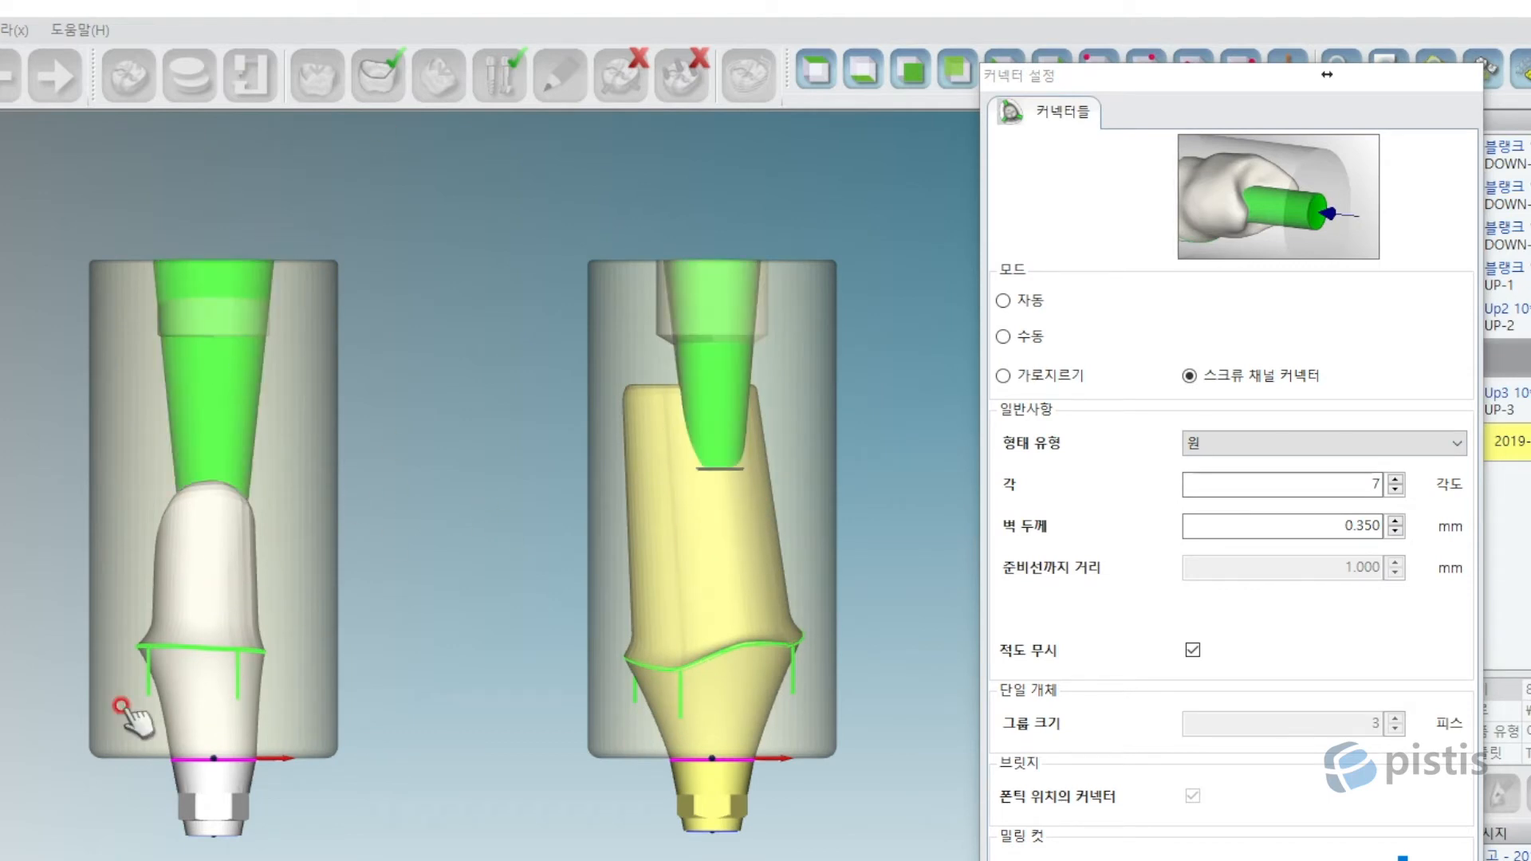
Delete the left abutment's connector cone and place it again.
scroll(187, 310, "up", 5)
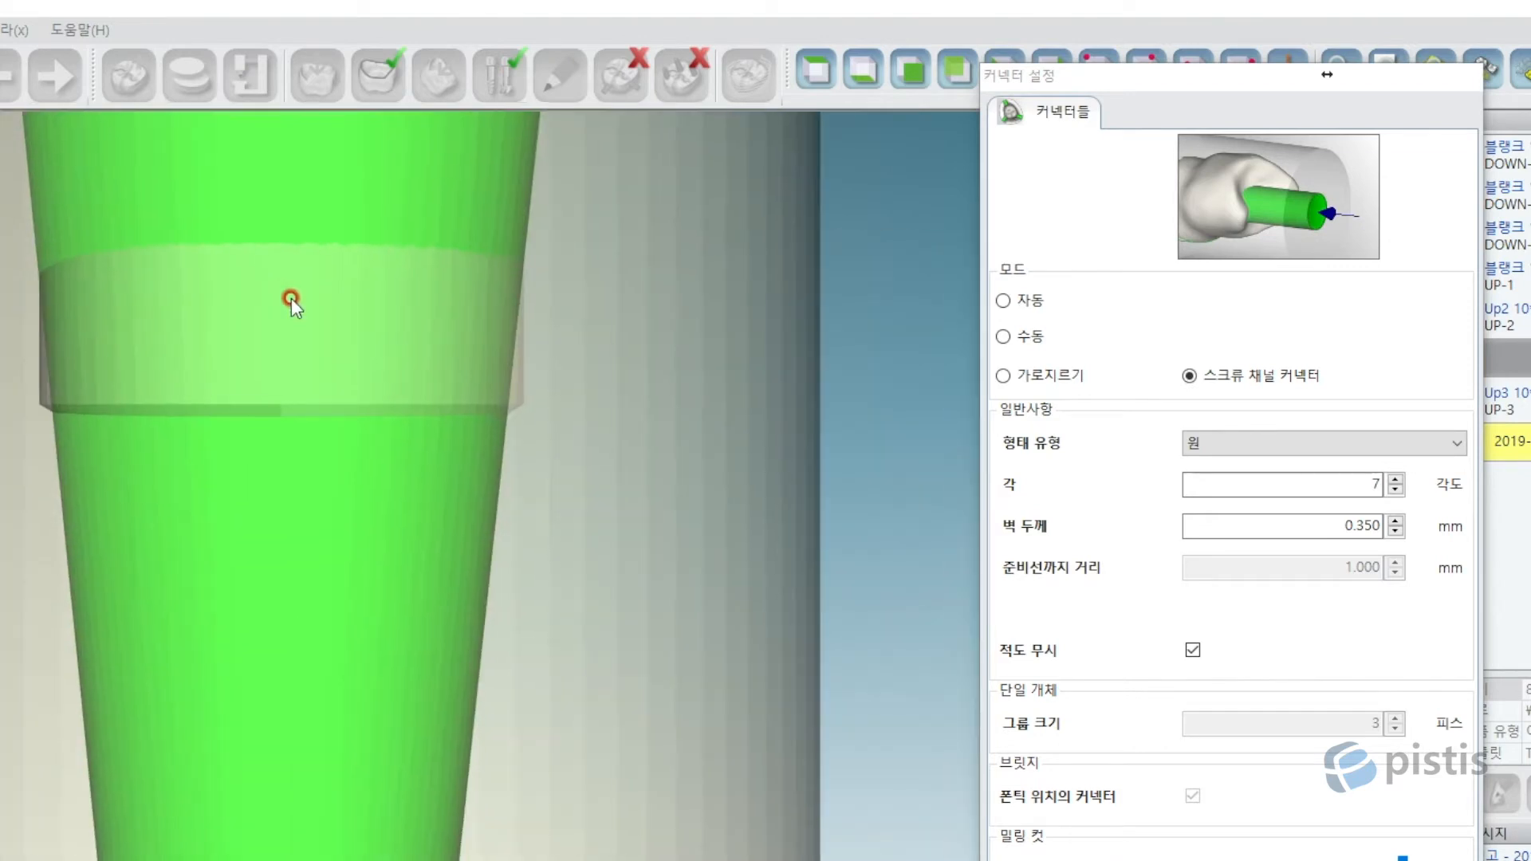
middle_click_drag(88, 156, 92, 297)
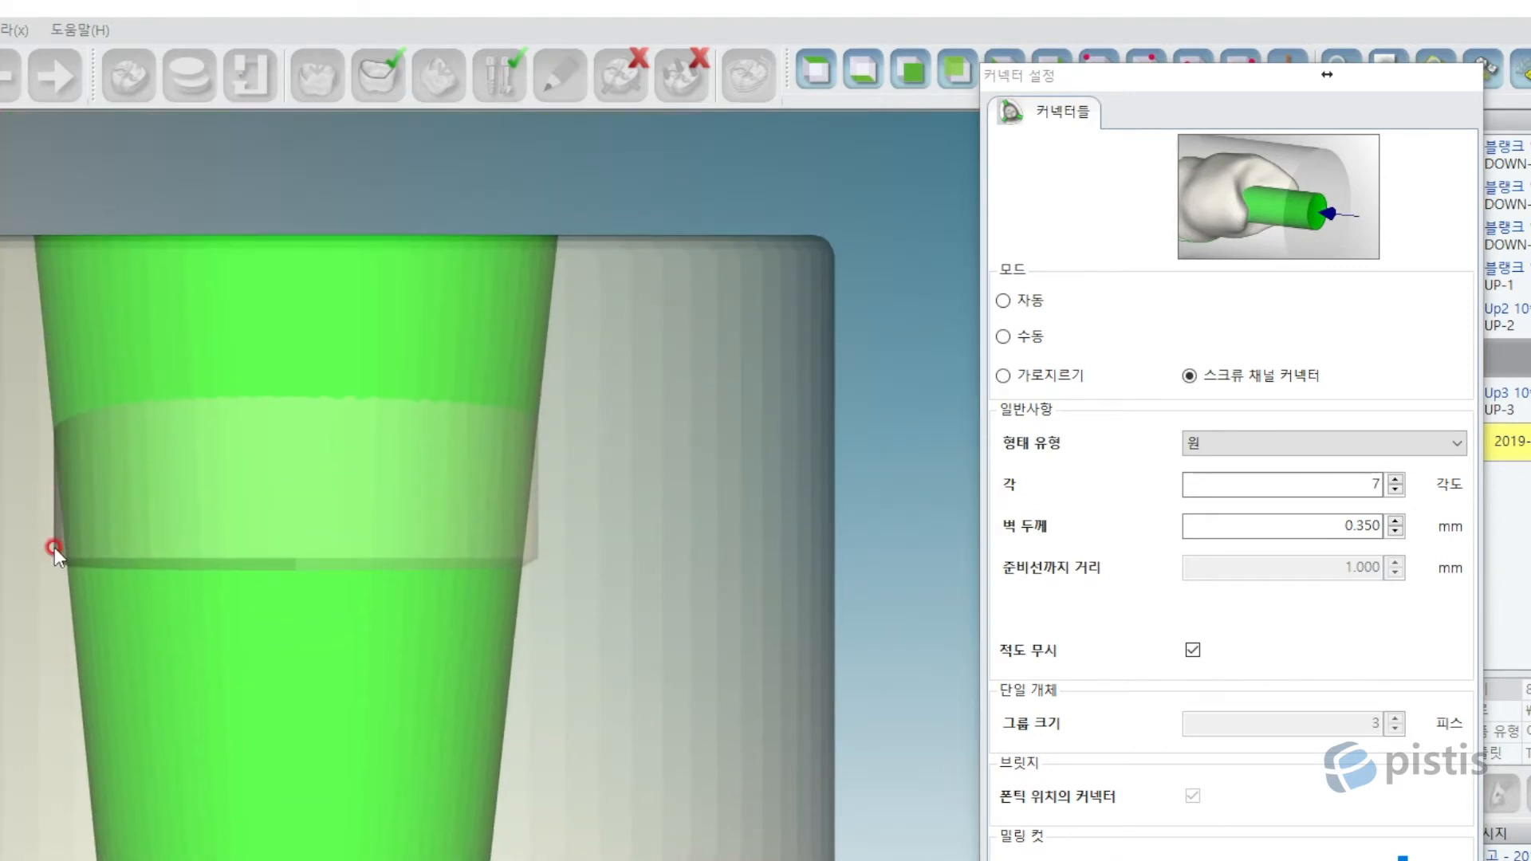
left_click(486, 356)
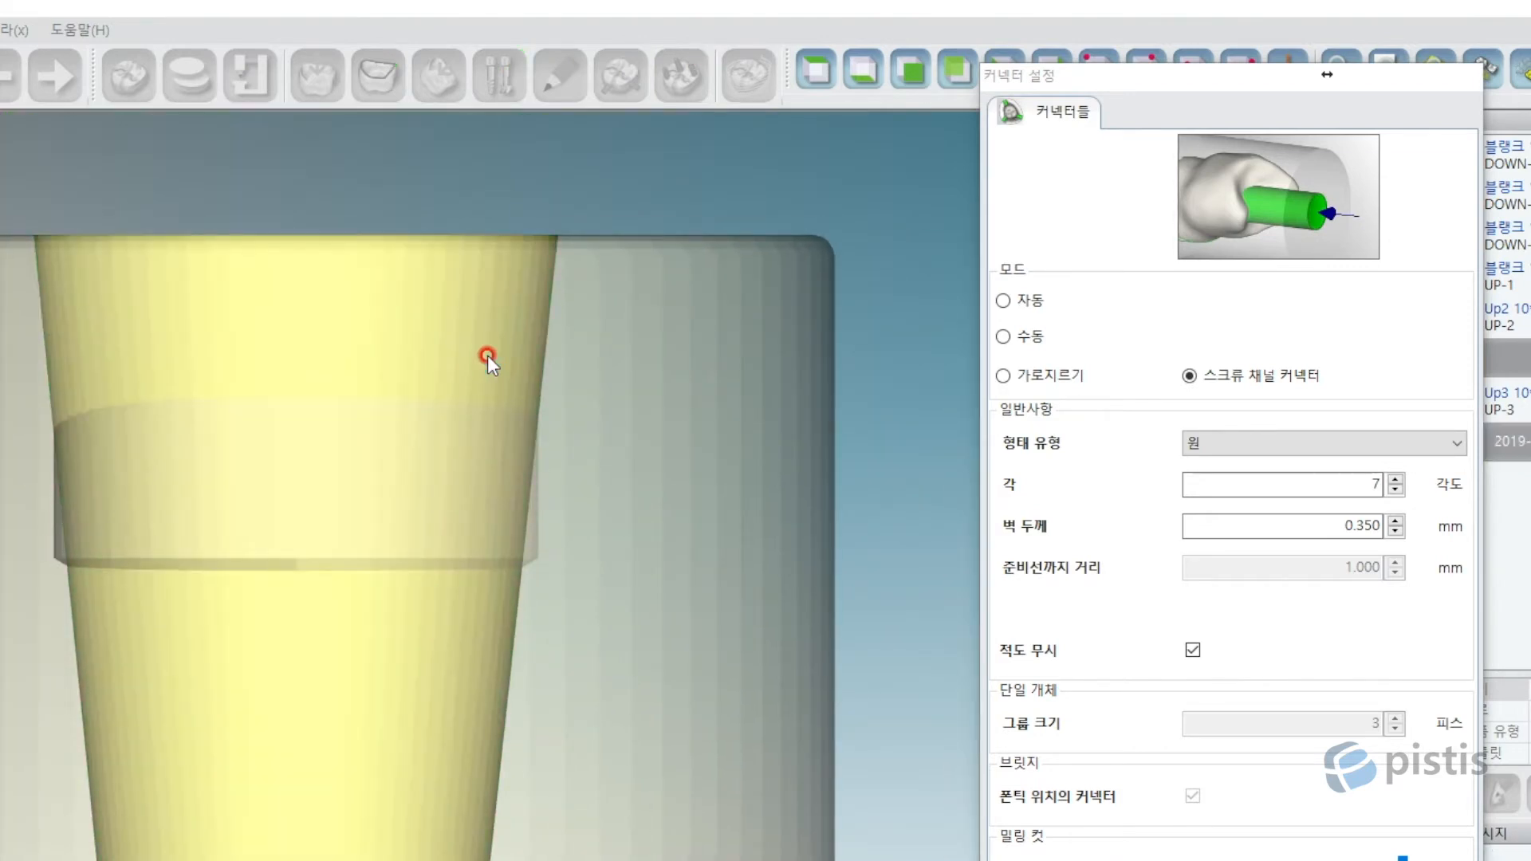
key("Delete")
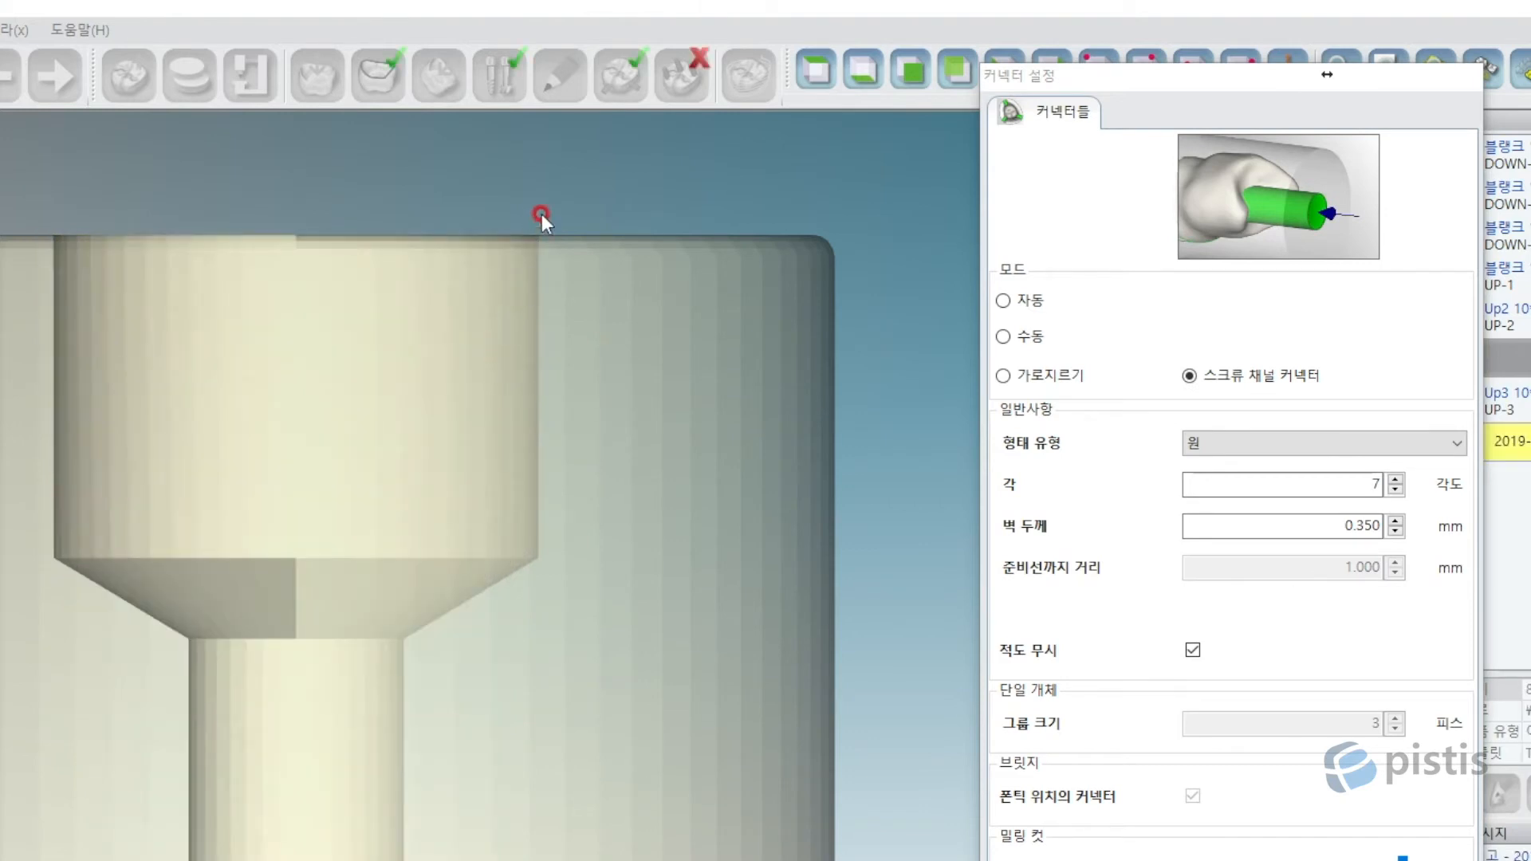
left_click(123, 669)
Orbit, pan and zoom around the blank to inspect the connectors.
right_click_drag(427, 564, 393, 659)
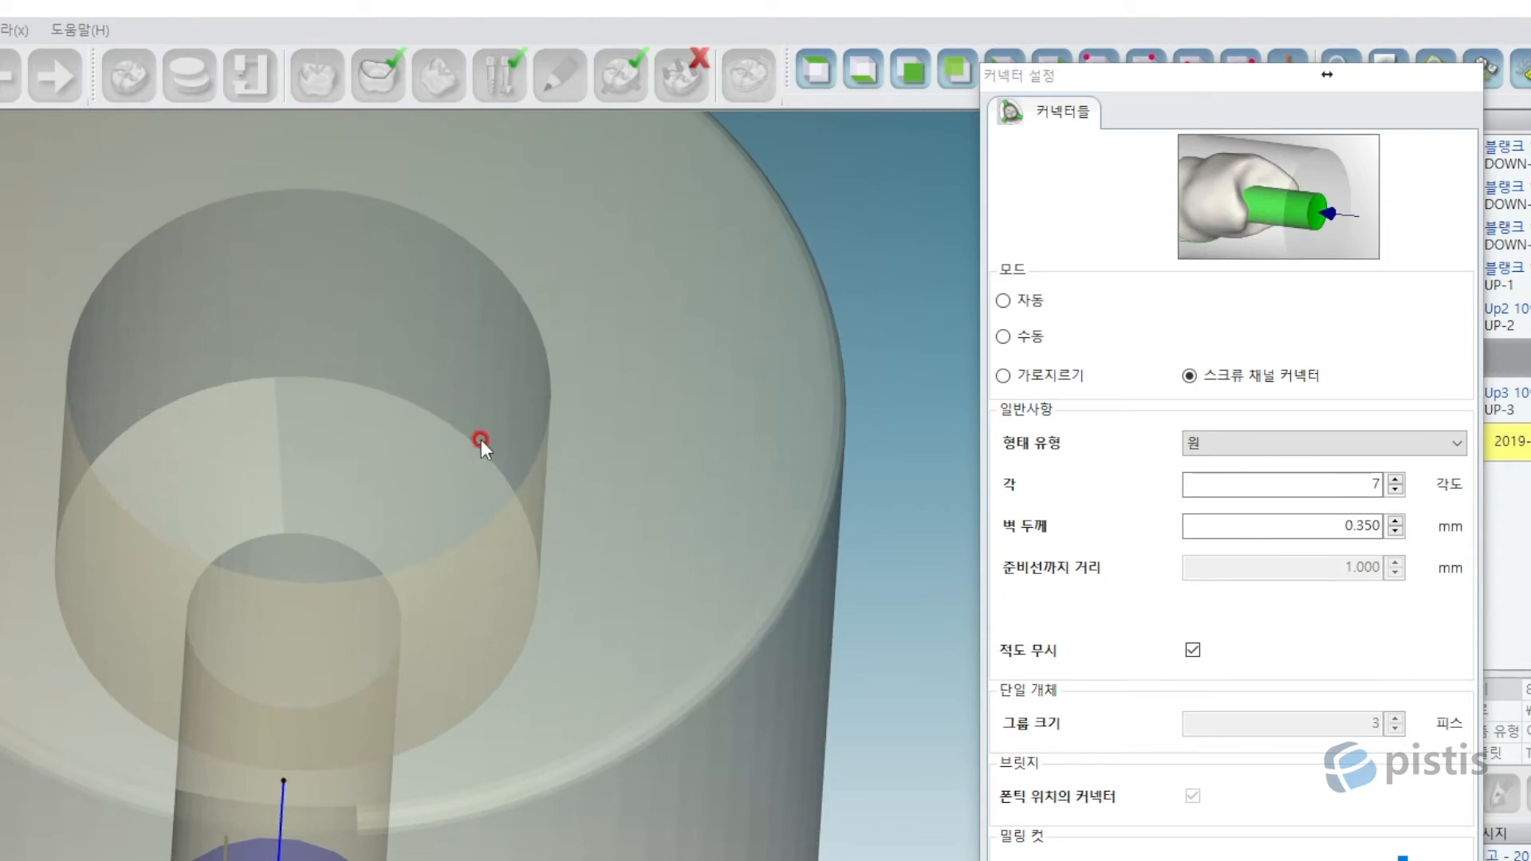
right_click_drag(481, 441, 527, 449)
middle_click_drag(683, 515, 169, 384)
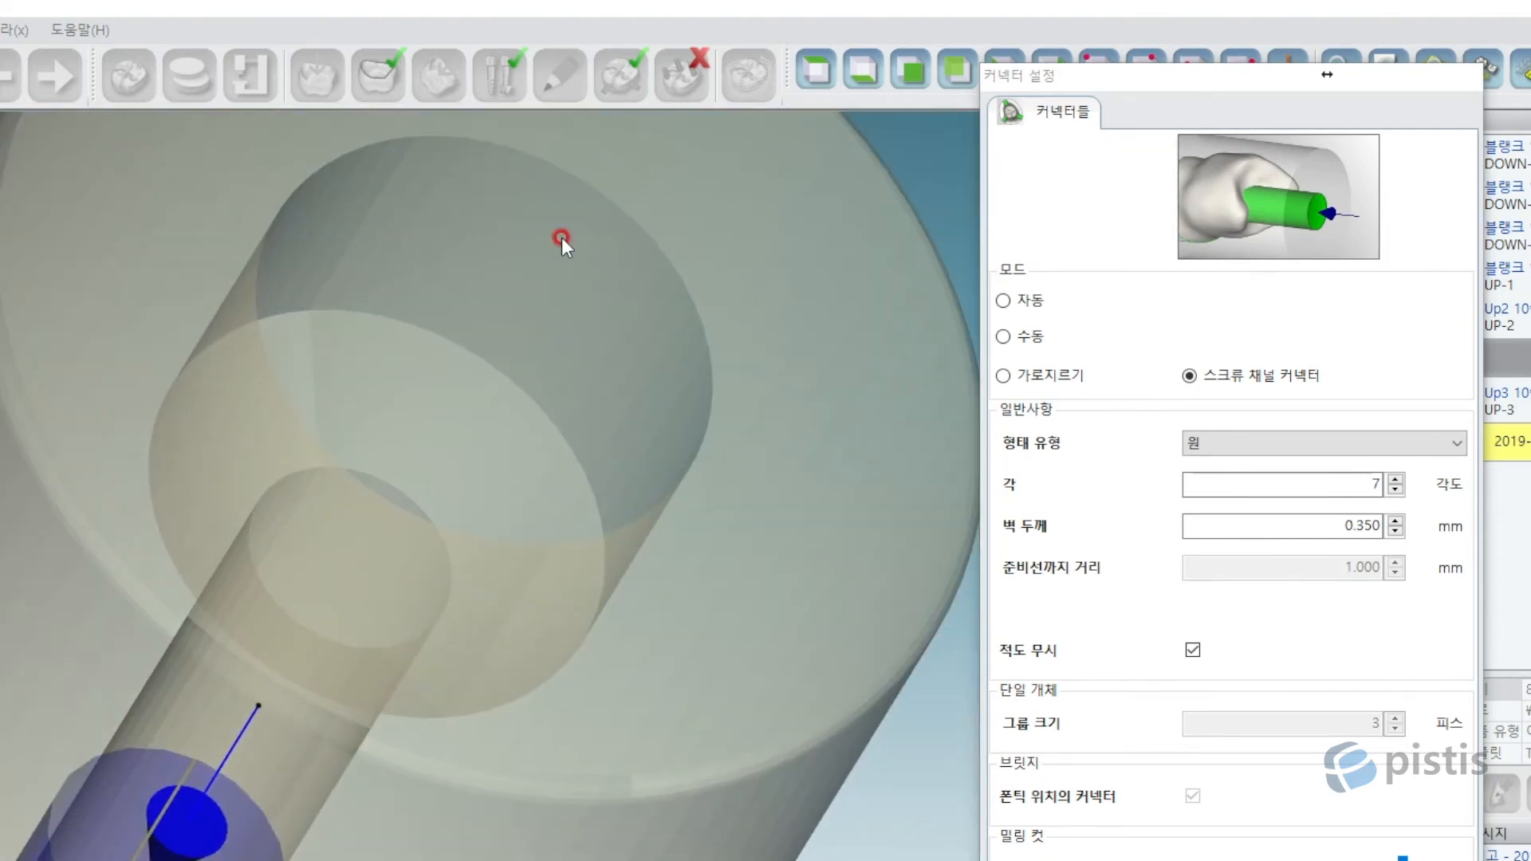
left_click(808, 86)
middle_click_drag(119, 685, 531, 710)
scroll(811, 760, "down", 4)
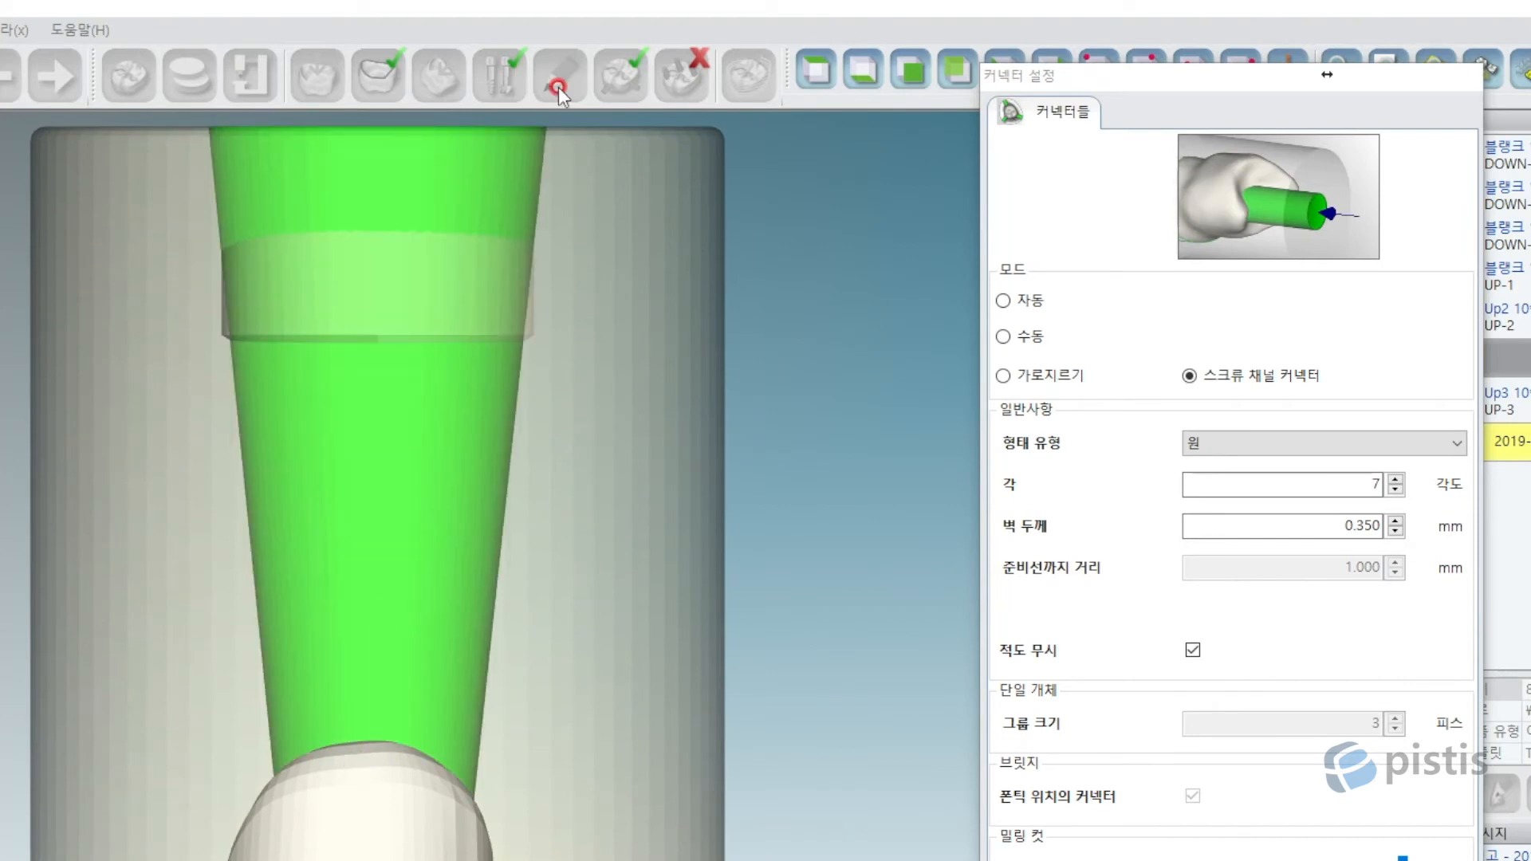
scroll(308, 335, "up", 3)
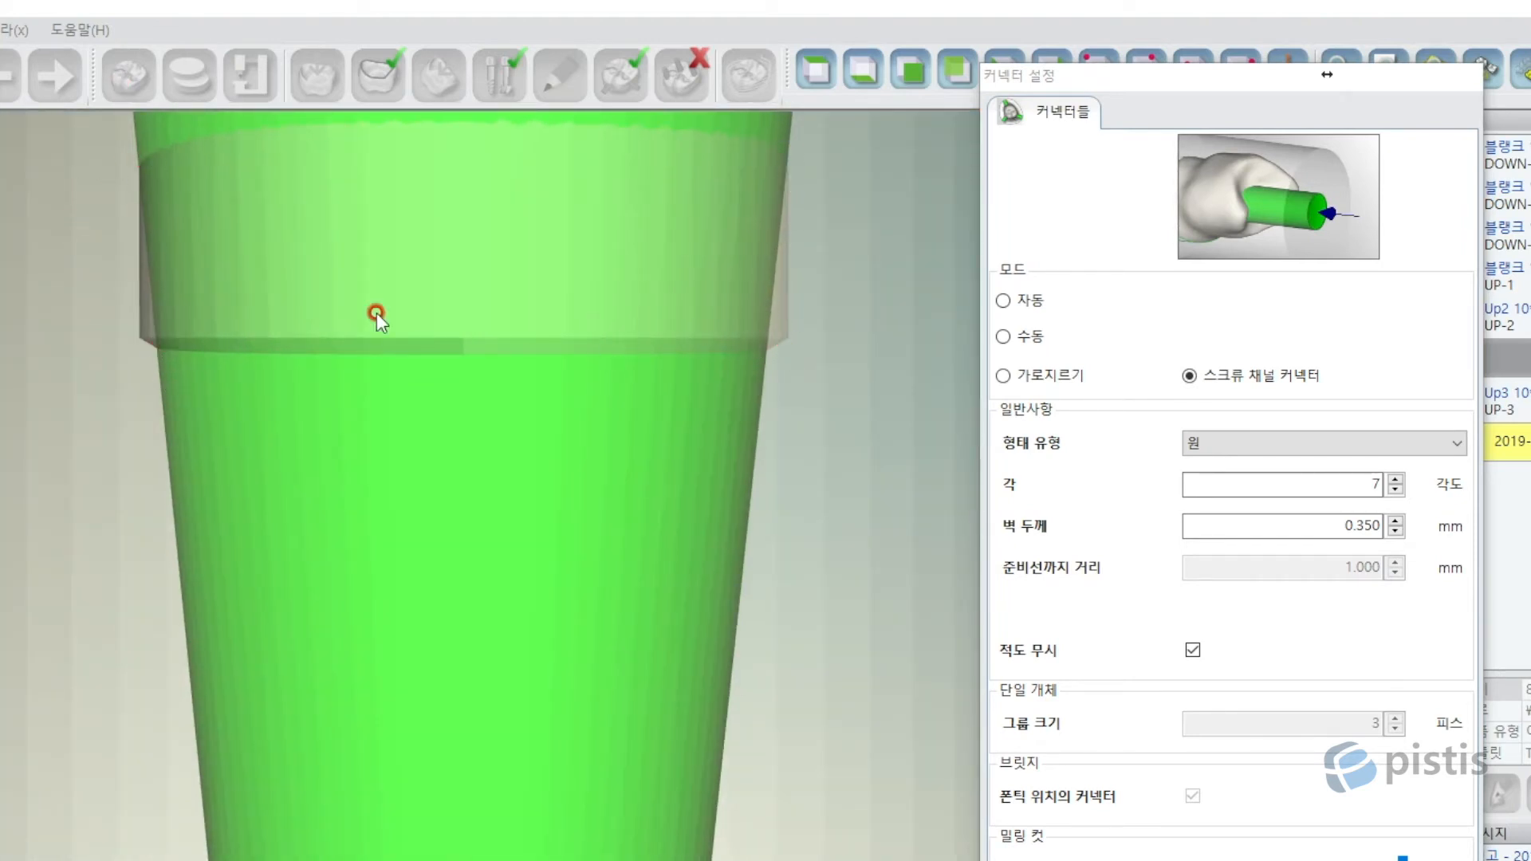
scroll(586, 505, "down", 6)
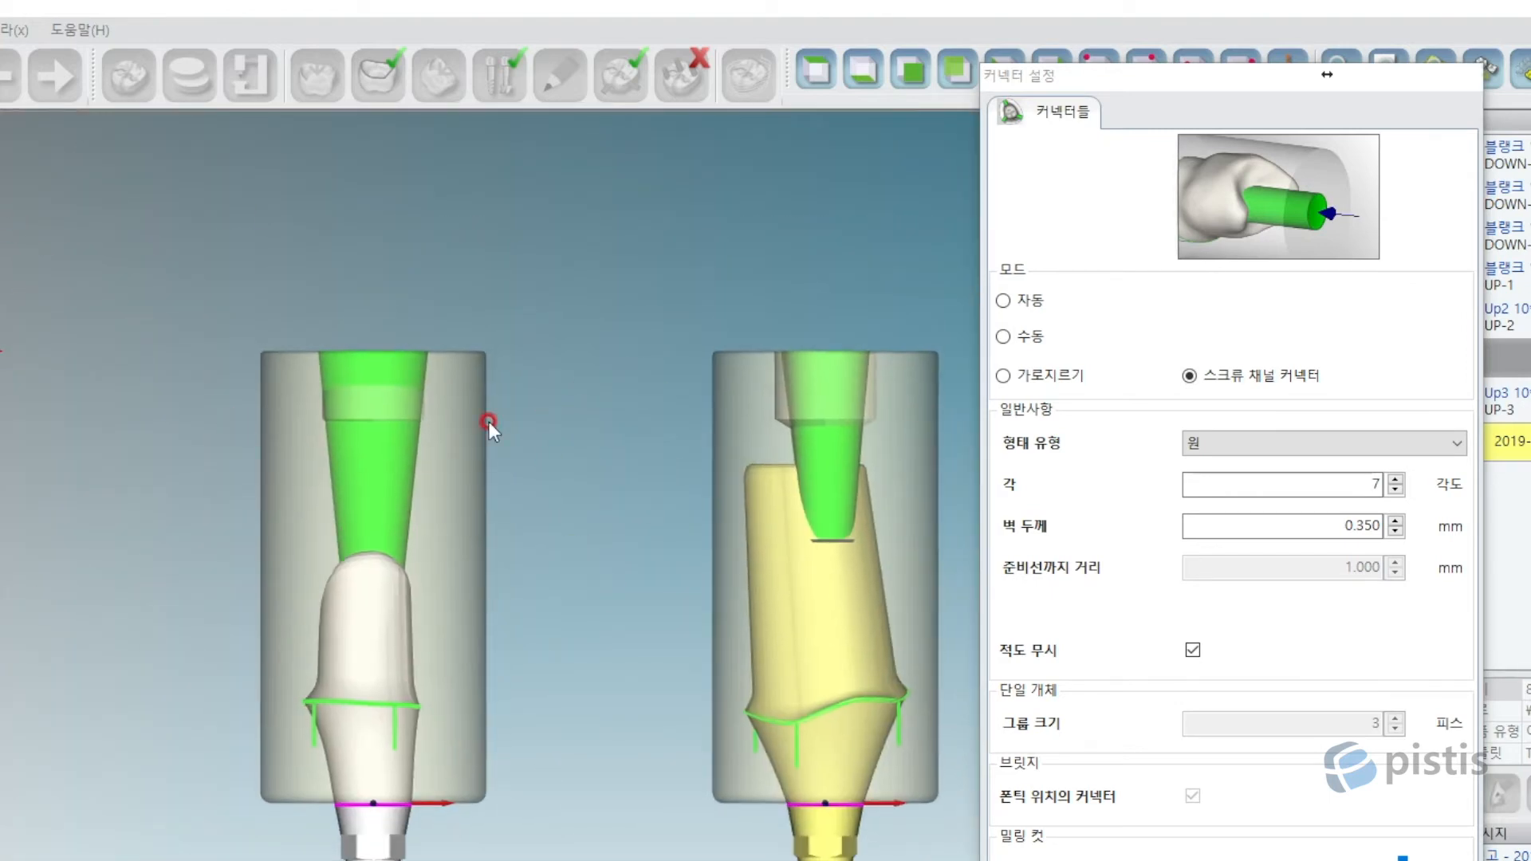
scroll(548, 447, "up", 3)
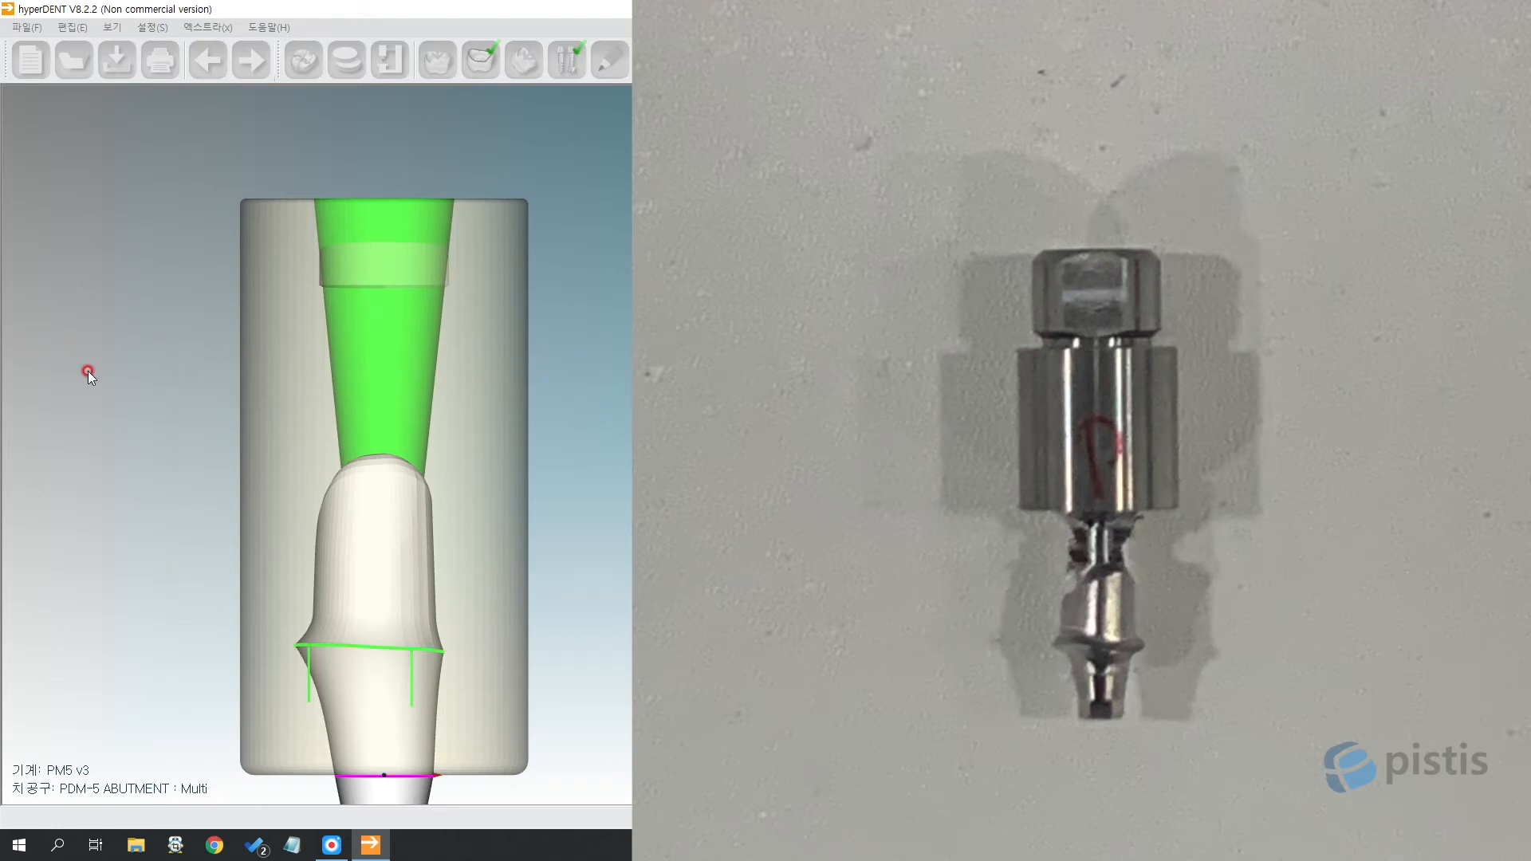
middle_click_drag(651, 393, 530, 283)
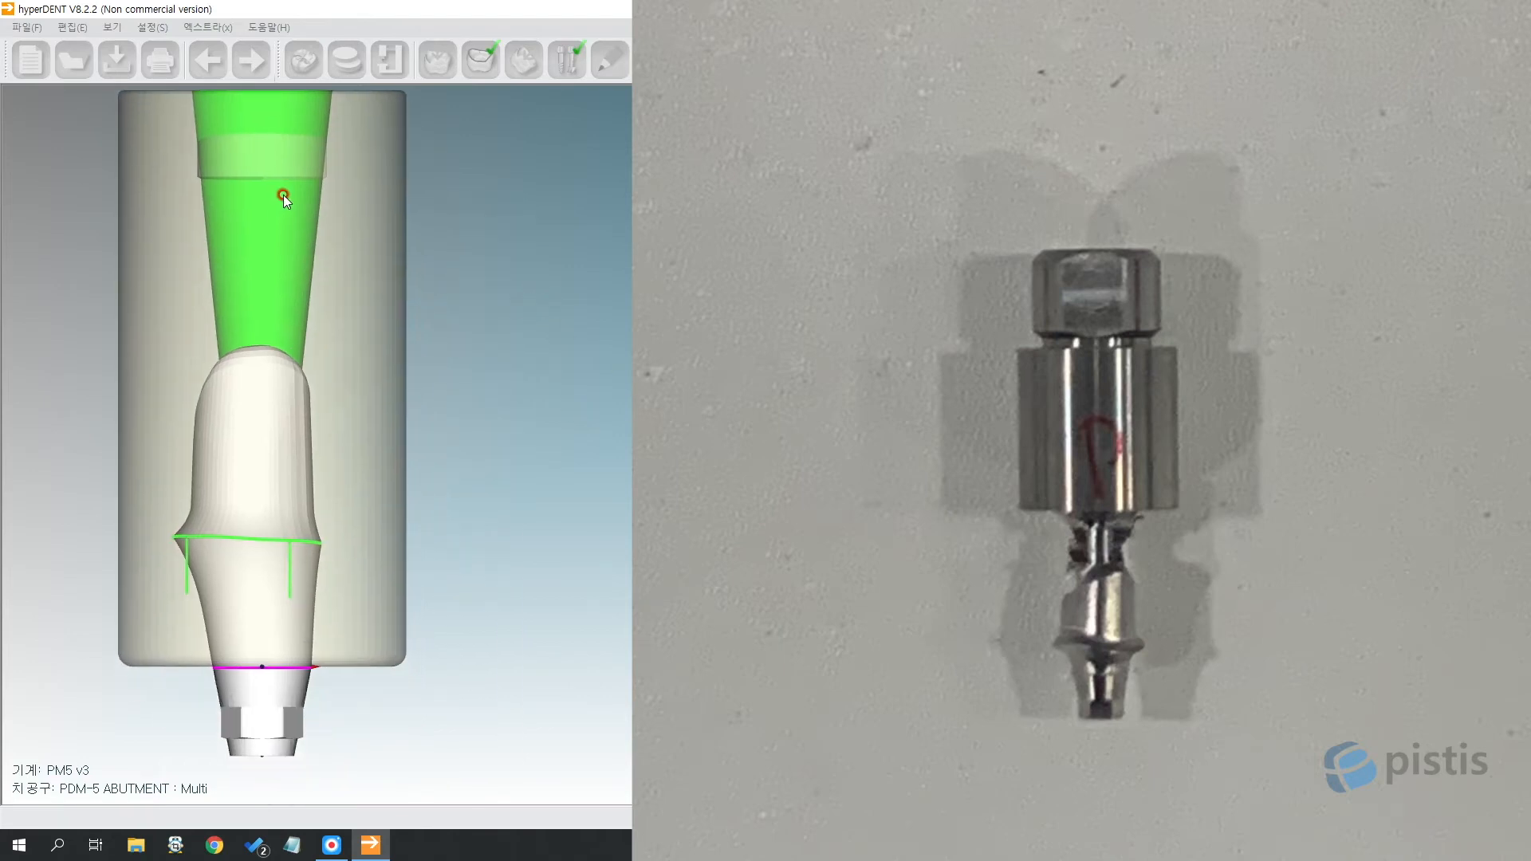
scroll(284, 194, "down", 2)
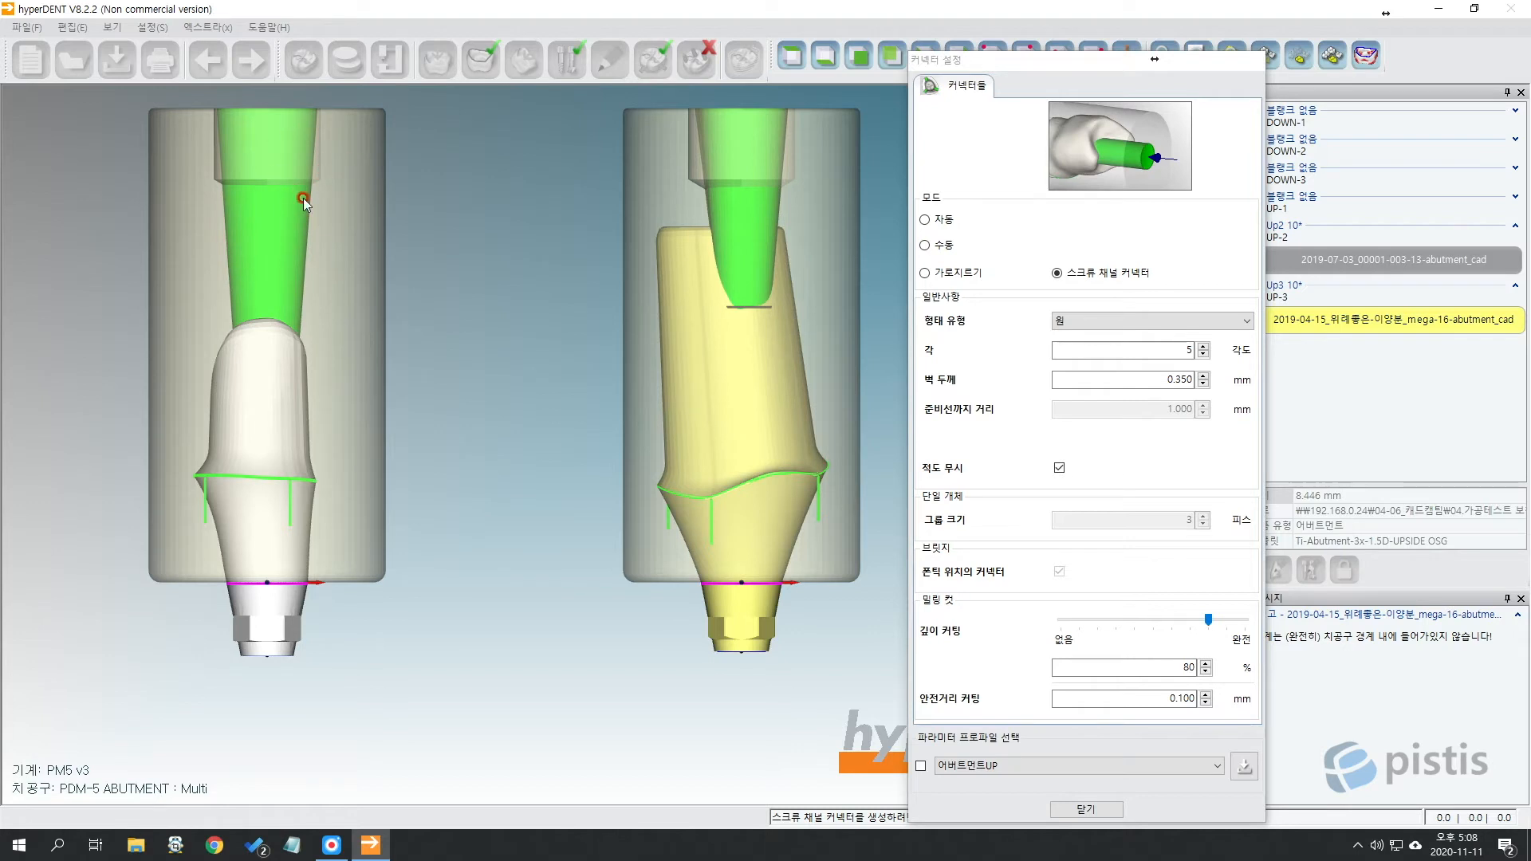
Set the right abutment's screw channel connector angle (각) to 20°.
scroll(806, 344, "down", 2)
middle_click_drag(806, 345, 743, 384)
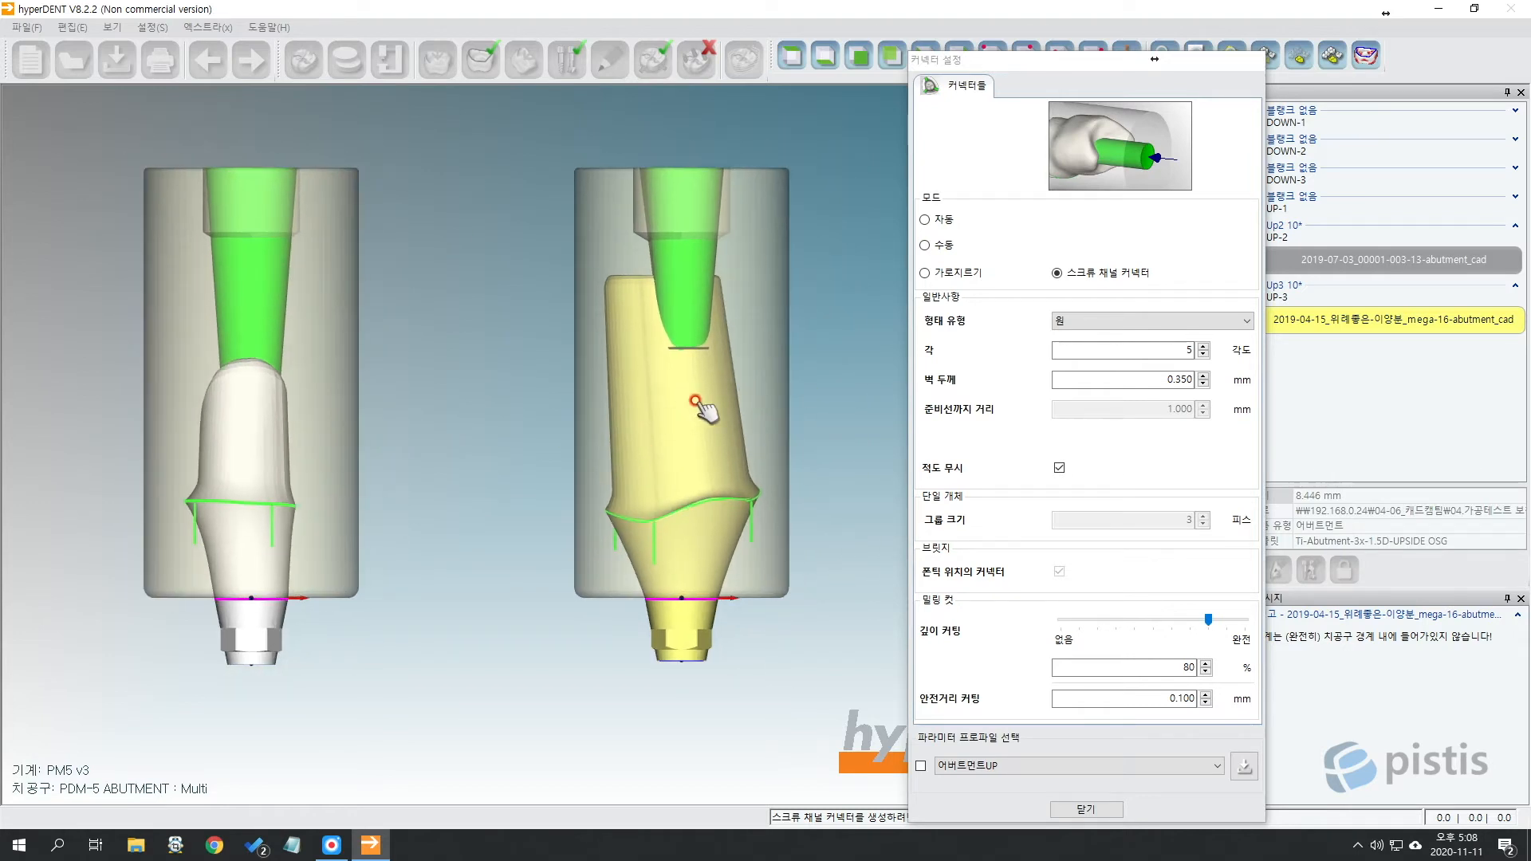
left_click(707, 237)
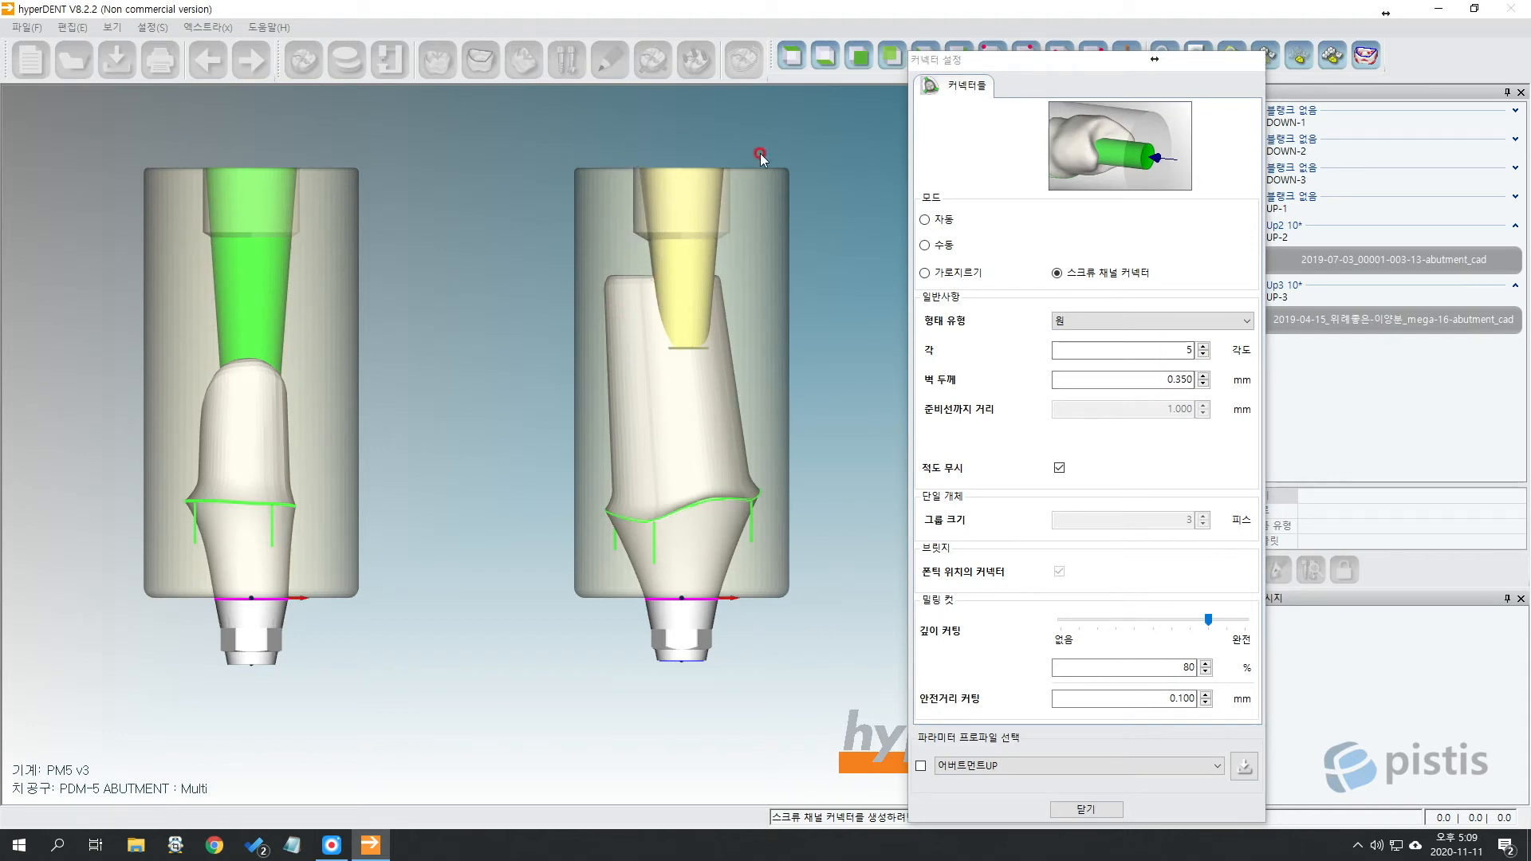
double_click(1164, 350)
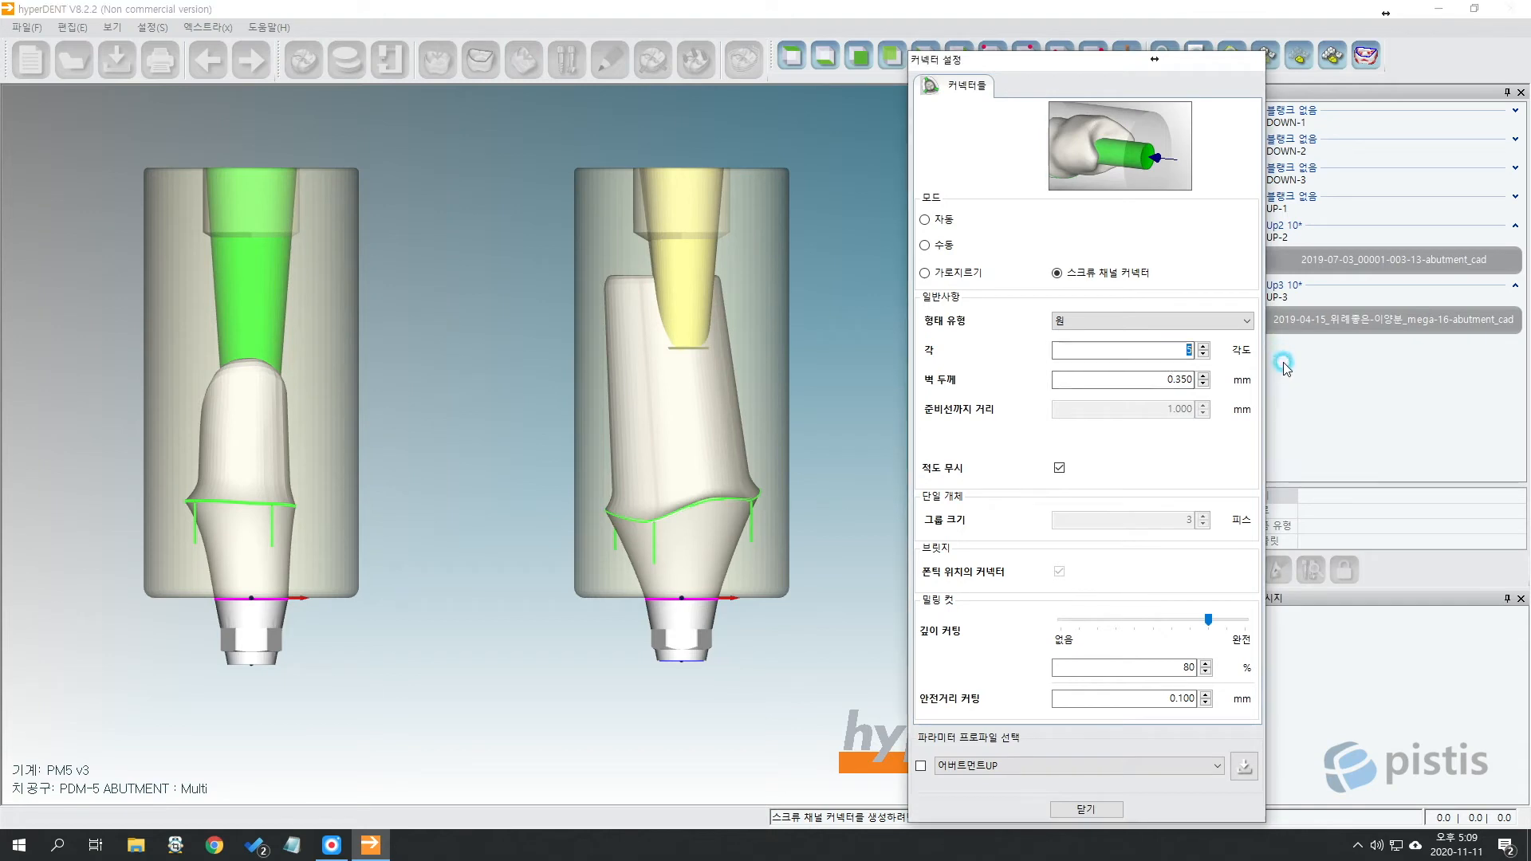
type("20")
left_click(707, 383)
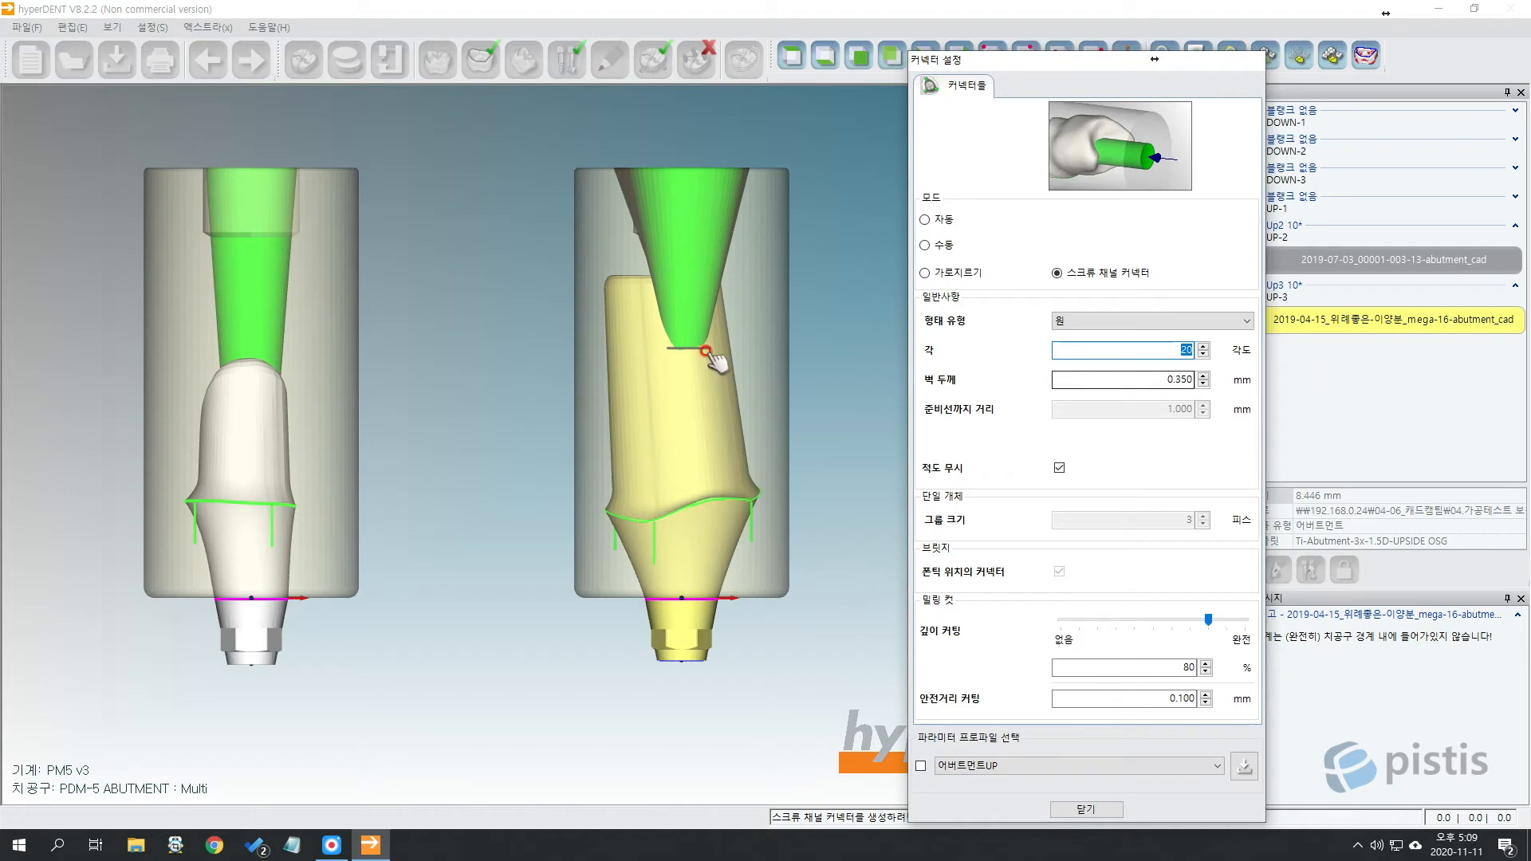
left_click(675, 393)
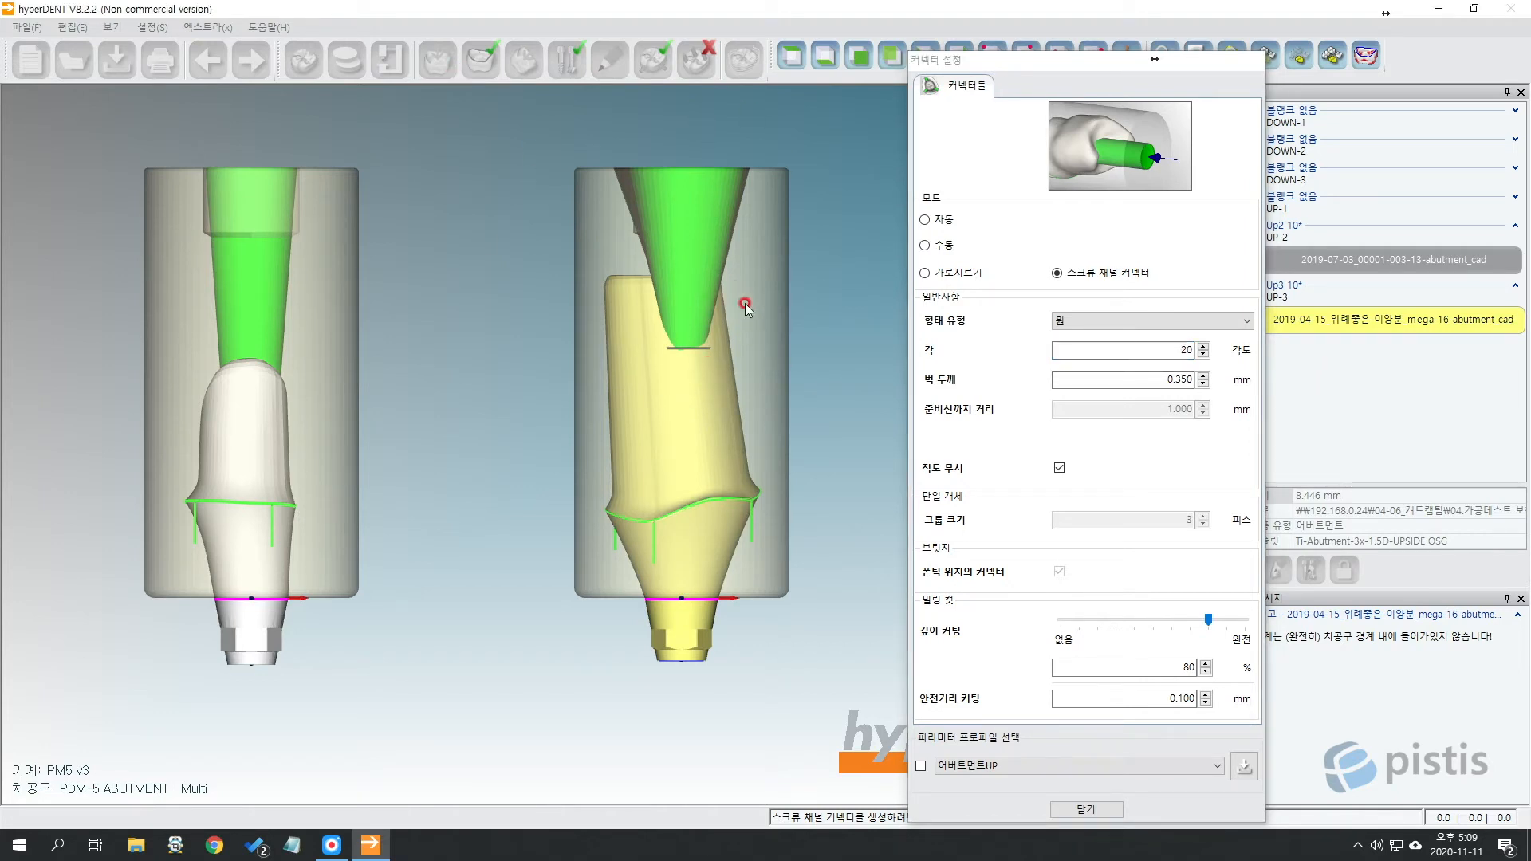
Orbit and pan to inspect the 20° connector cone from behind and above.
scroll(730, 272, "up", 5)
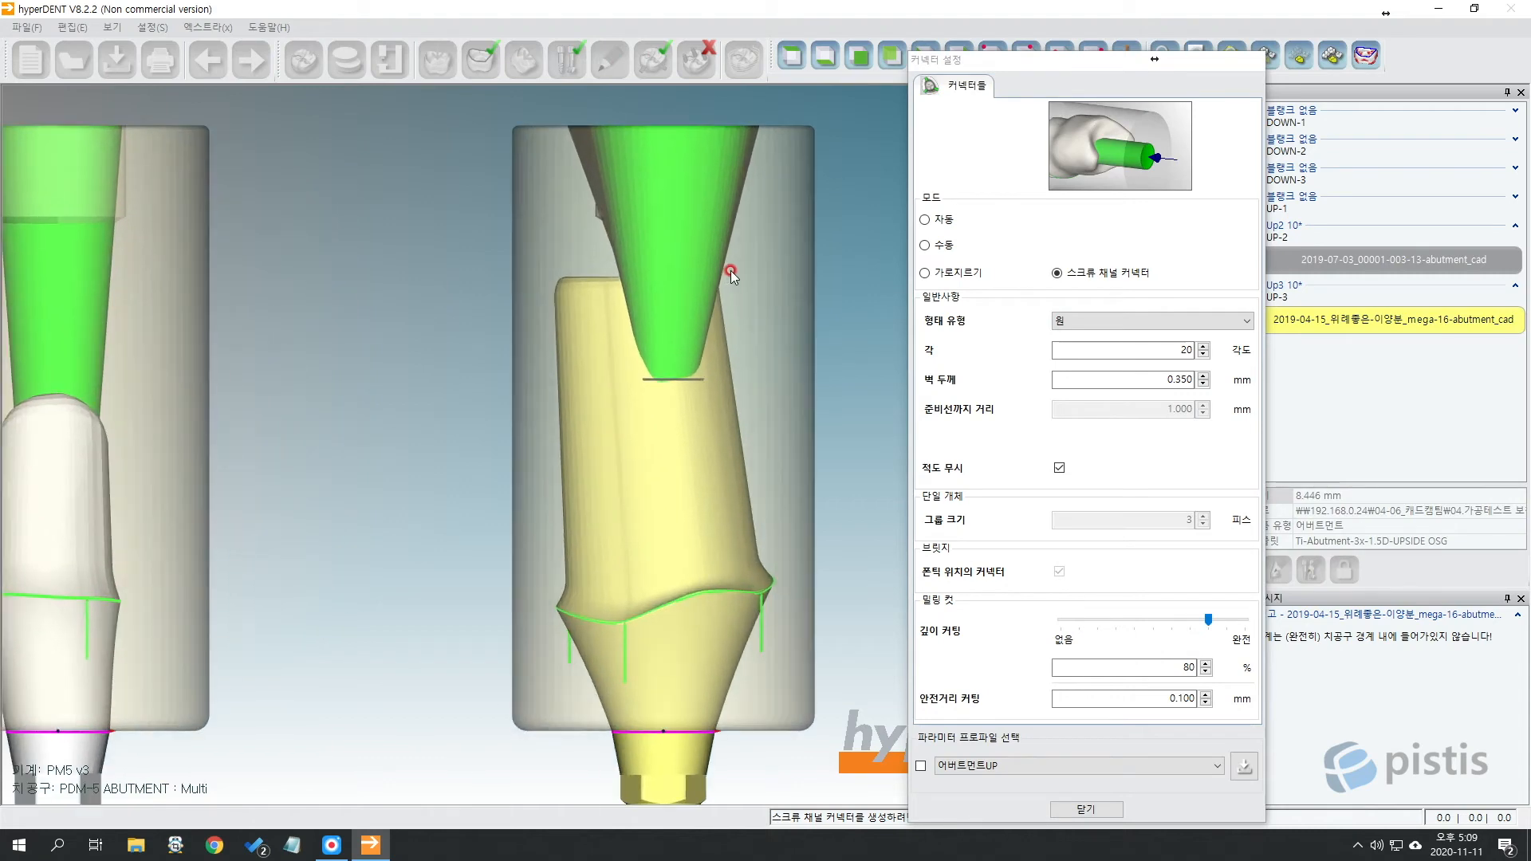
middle_click_drag(489, 338, 777, 342)
middle_click_drag(444, 308, 596, 278)
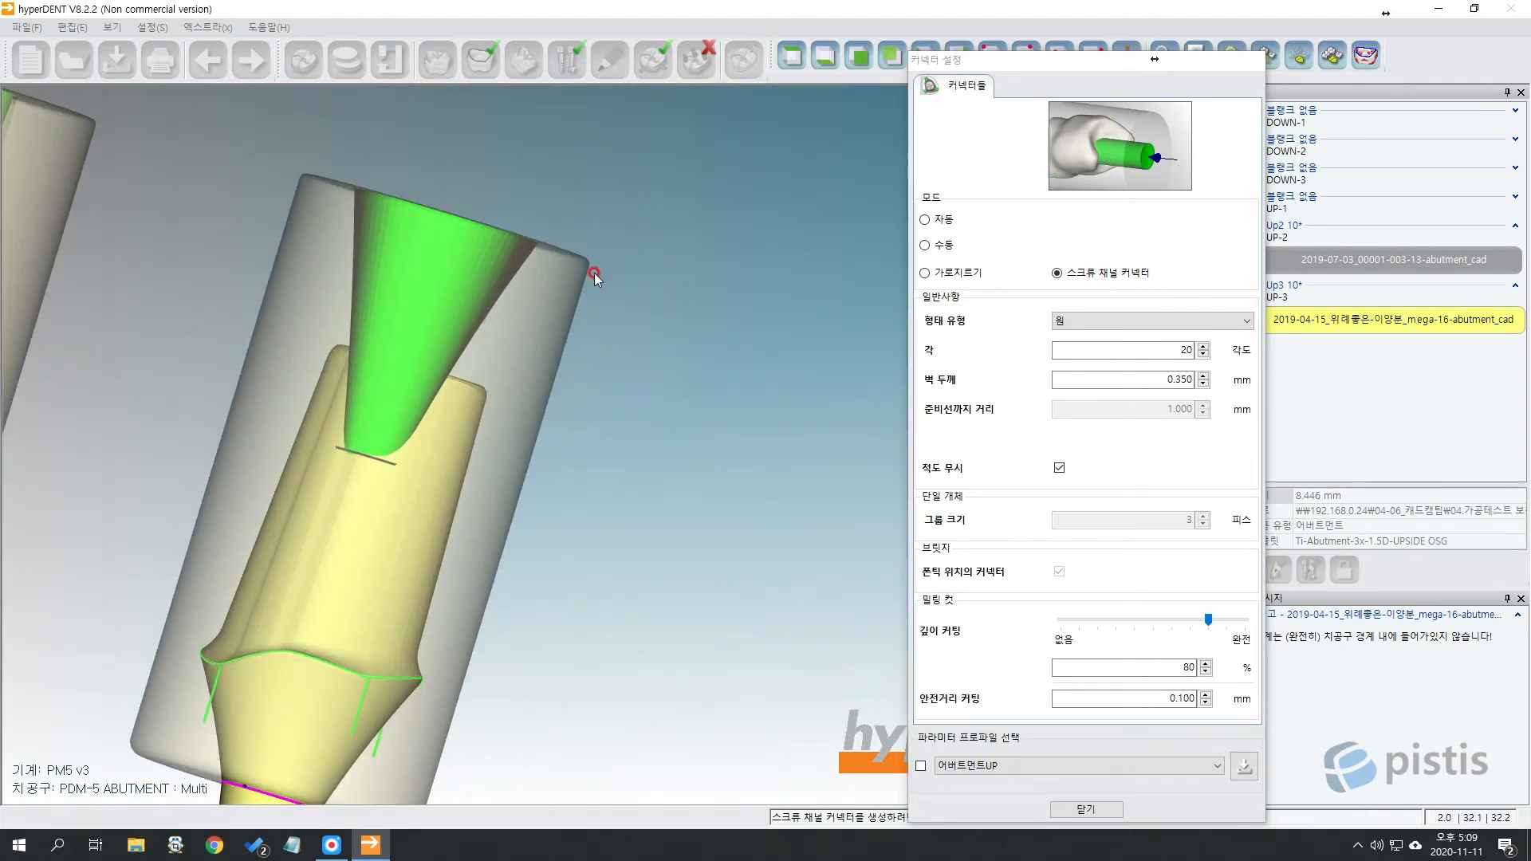
left_click(791, 57)
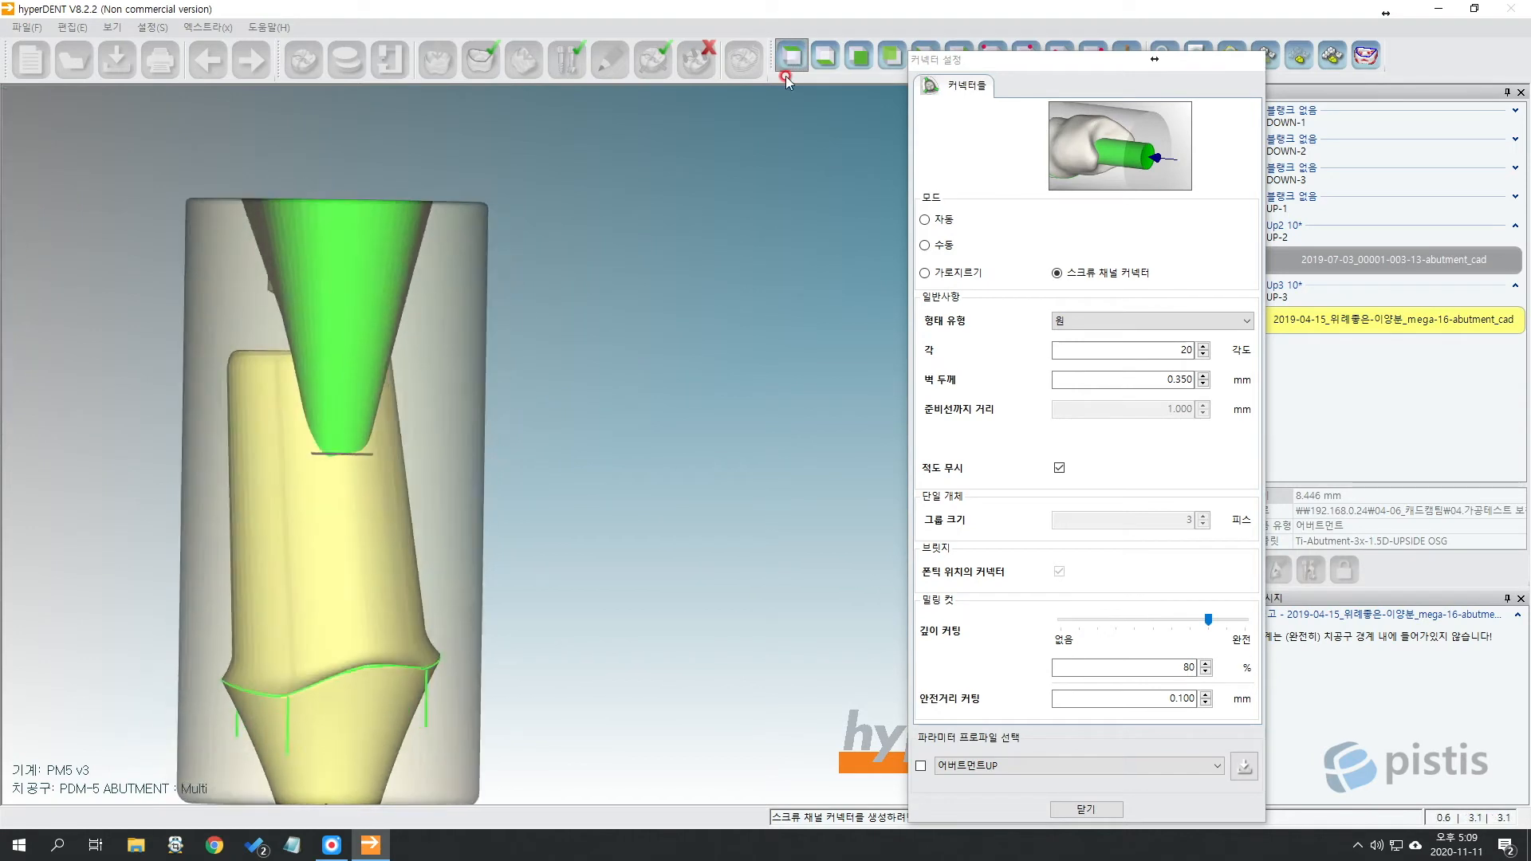
middle_click_drag(282, 448, 536, 298)
scroll(536, 298, "down", 2)
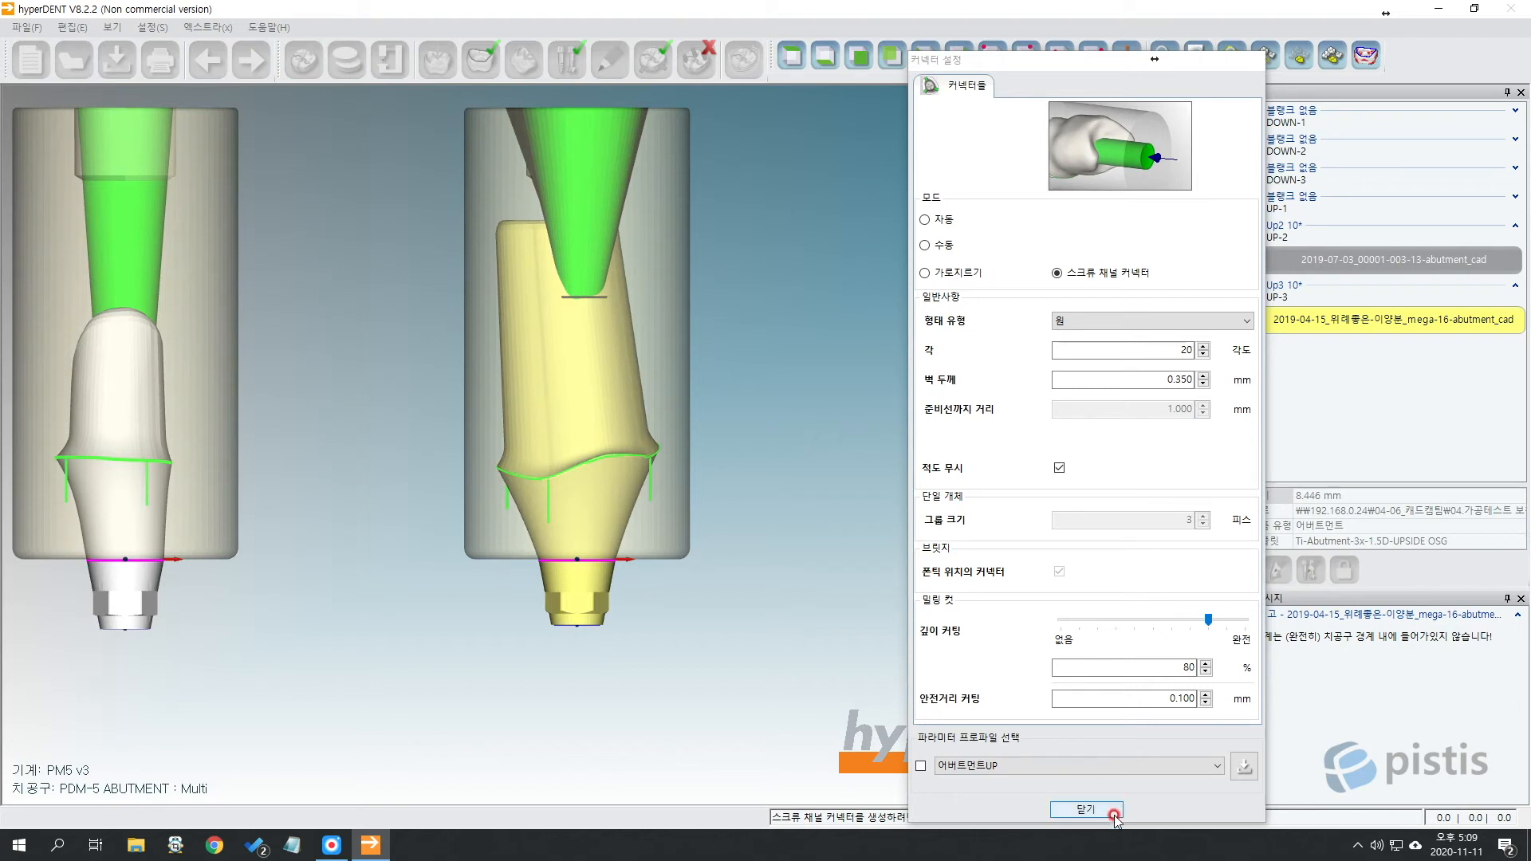
Close connector settings and delete the right abutment's 20° connector.
left_click(1086, 810)
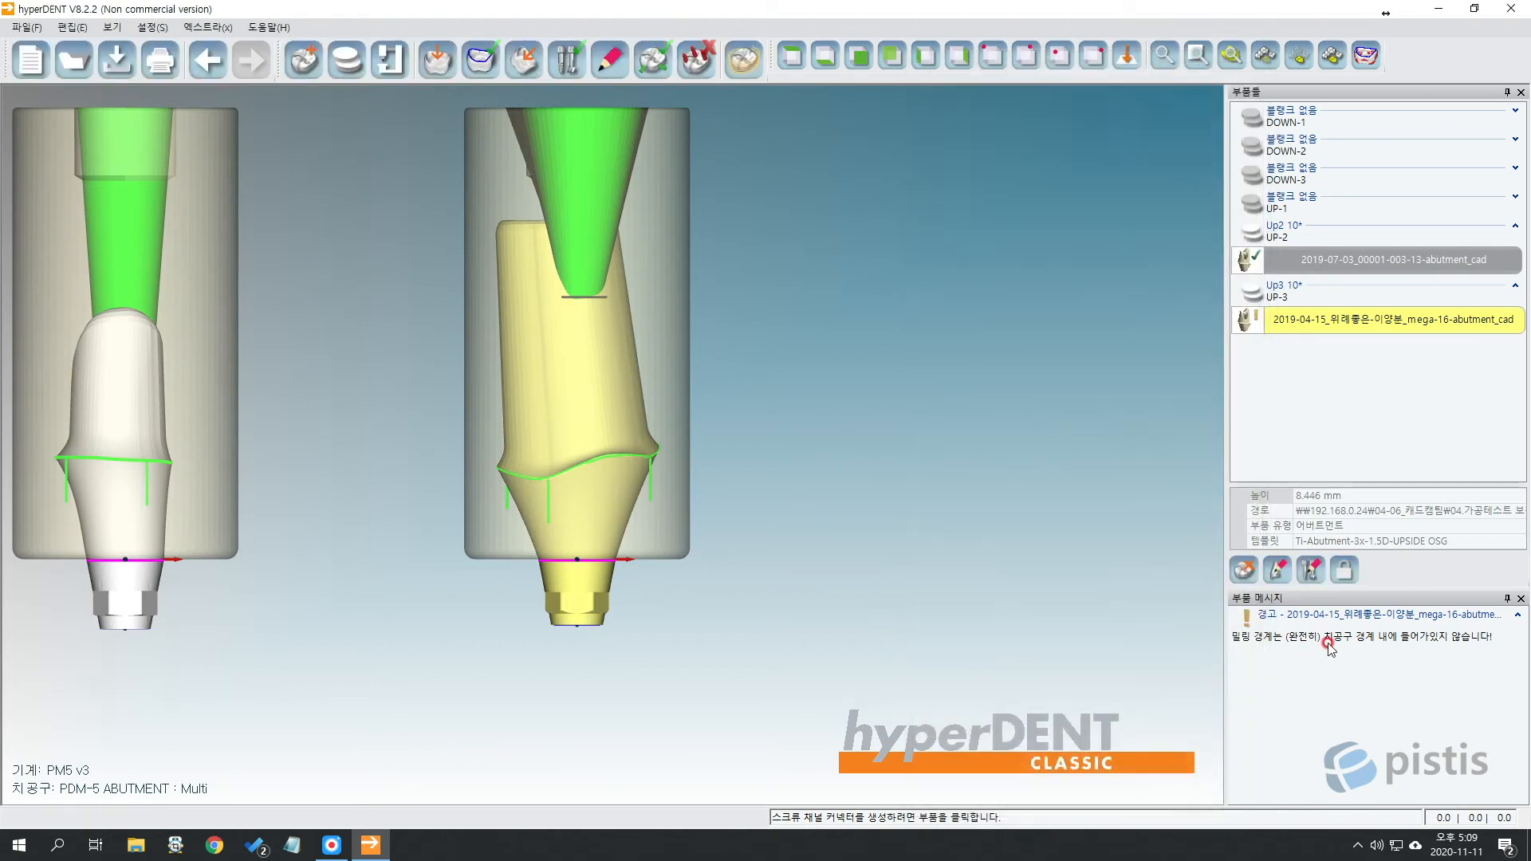
scroll(813, 494, "down", 2)
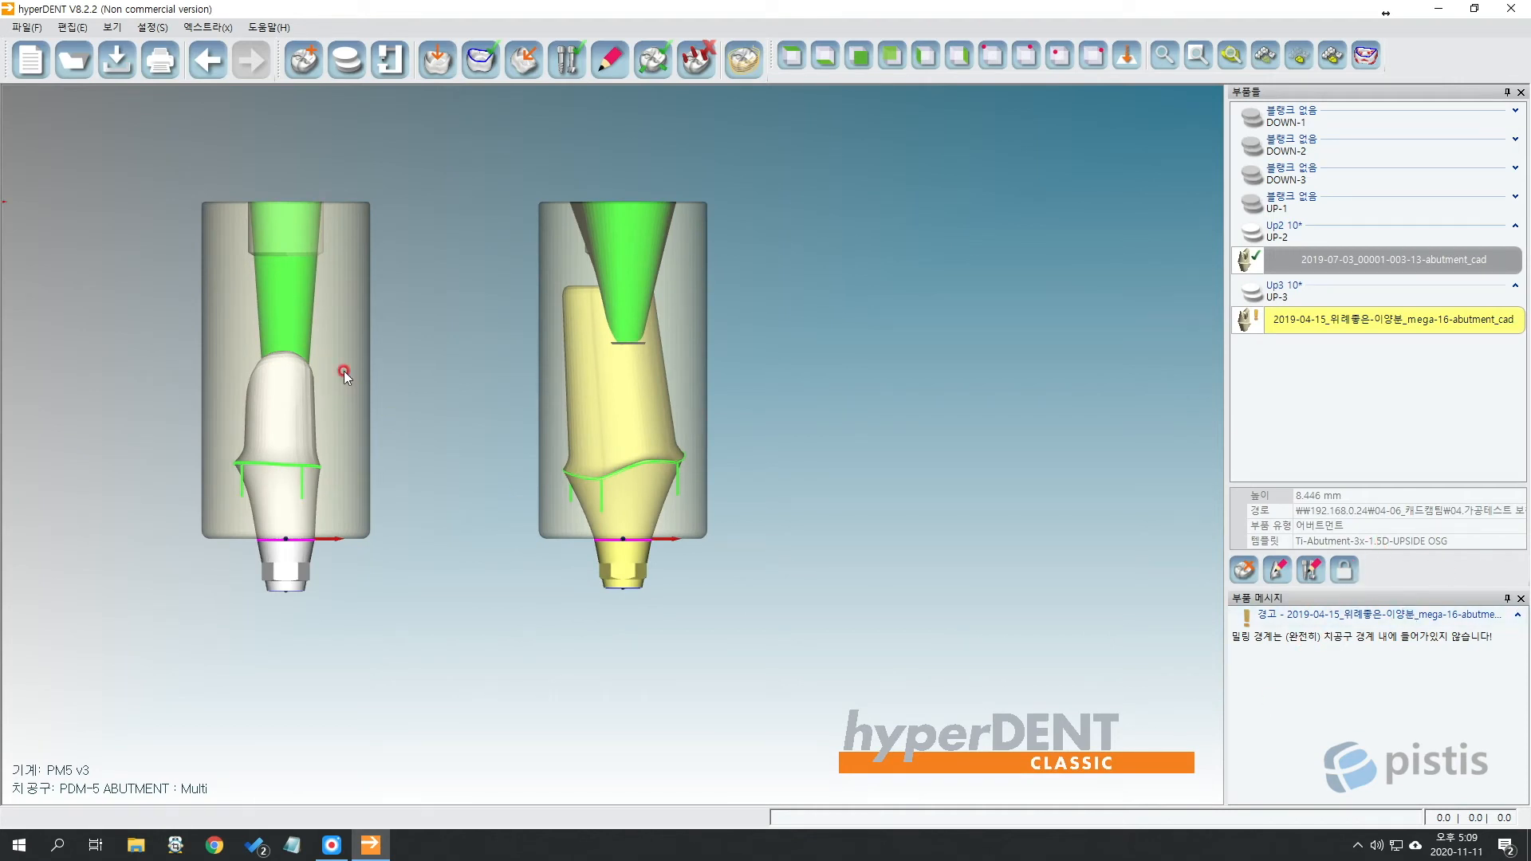
left_click(298, 408)
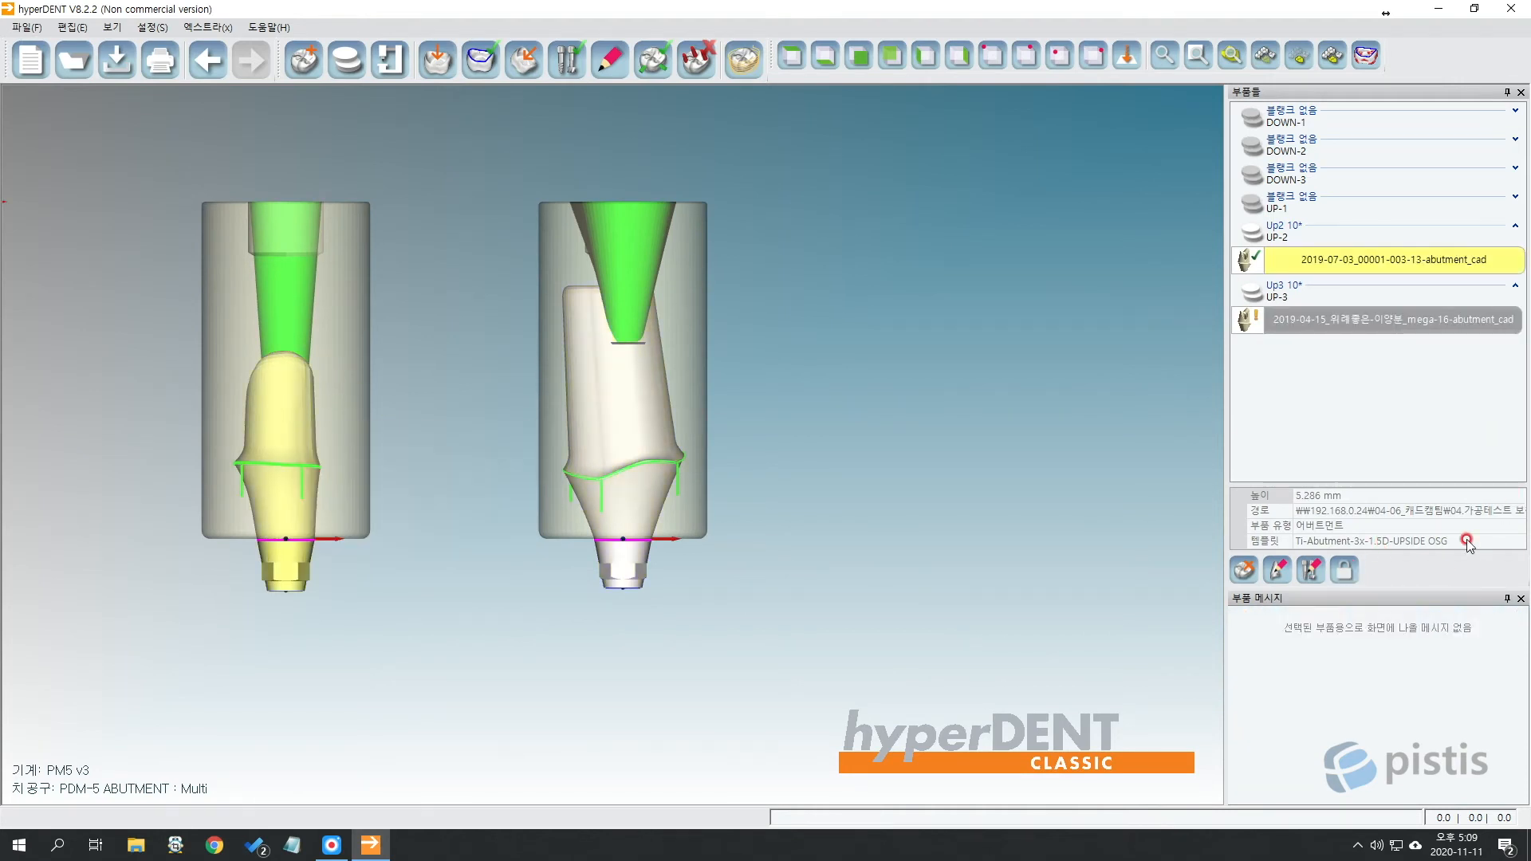
left_click(620, 406)
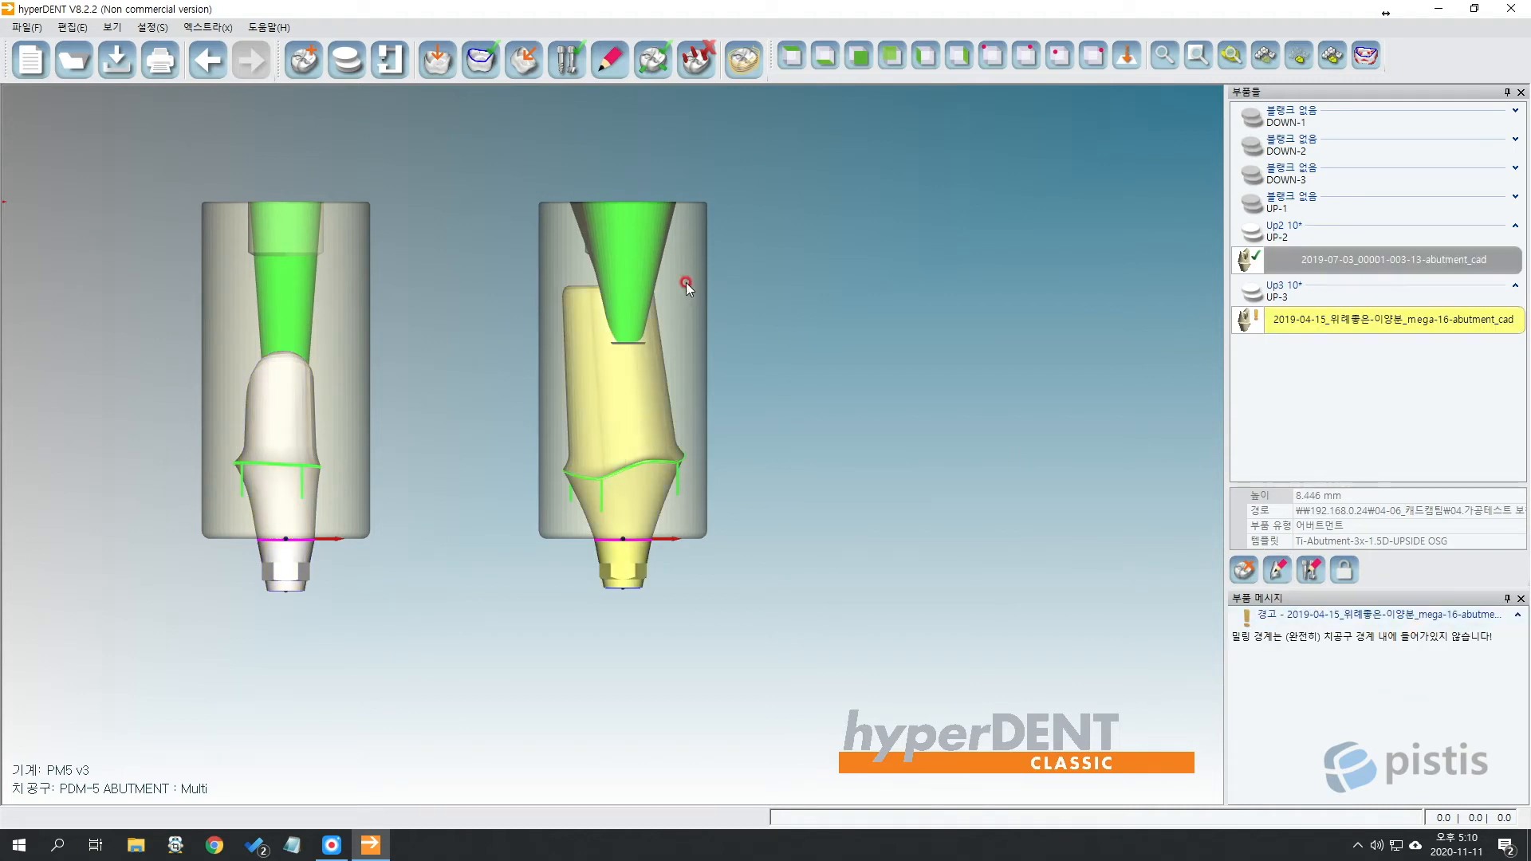
left_click(624, 266)
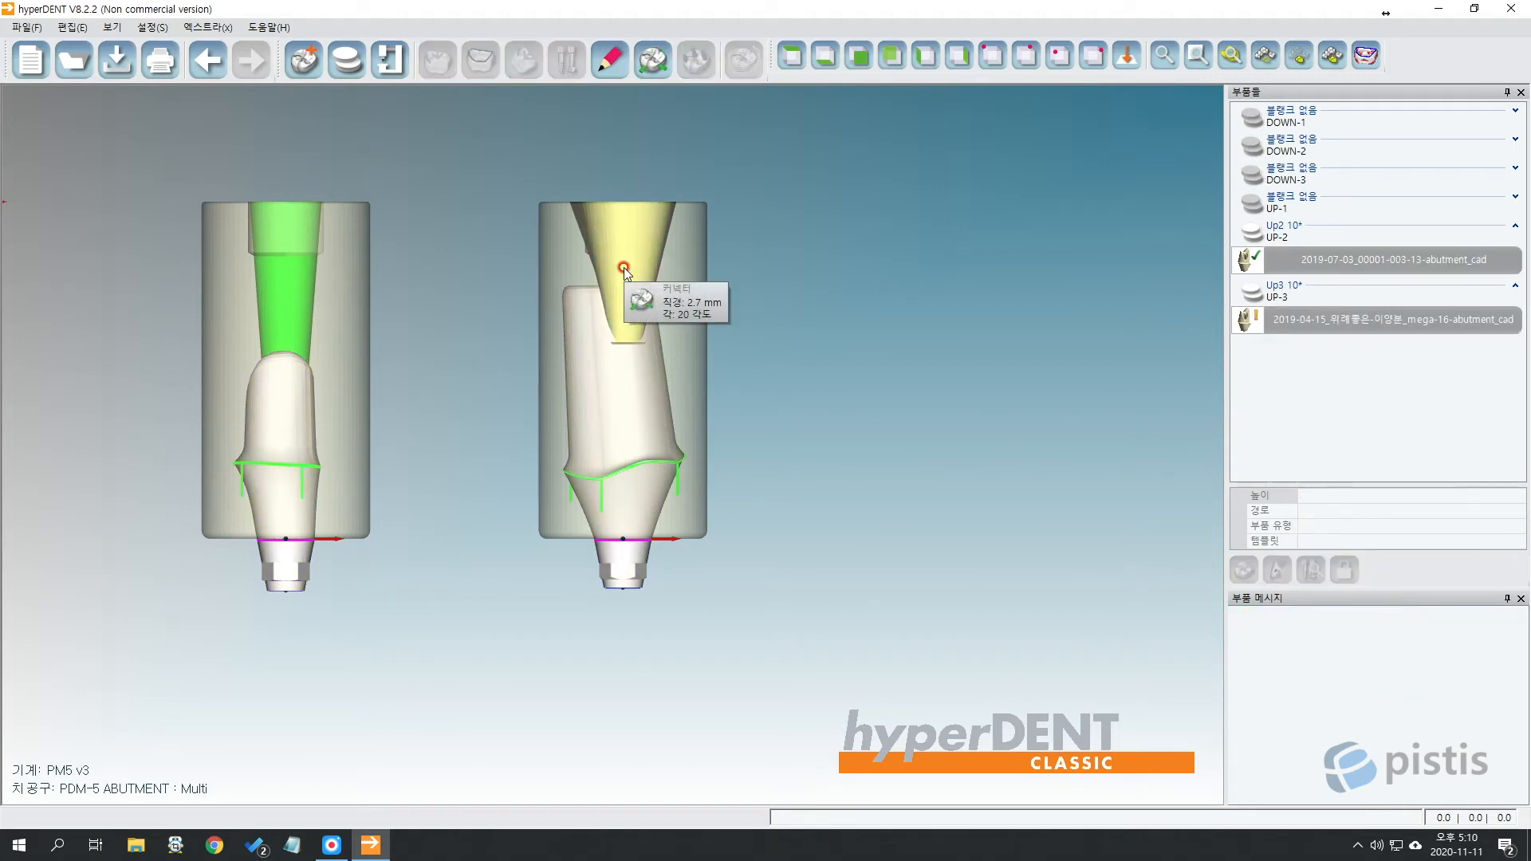
key("Delete")
Reselect the right abutment and bring up its connector settings.
scroll(639, 279, "up", 5)
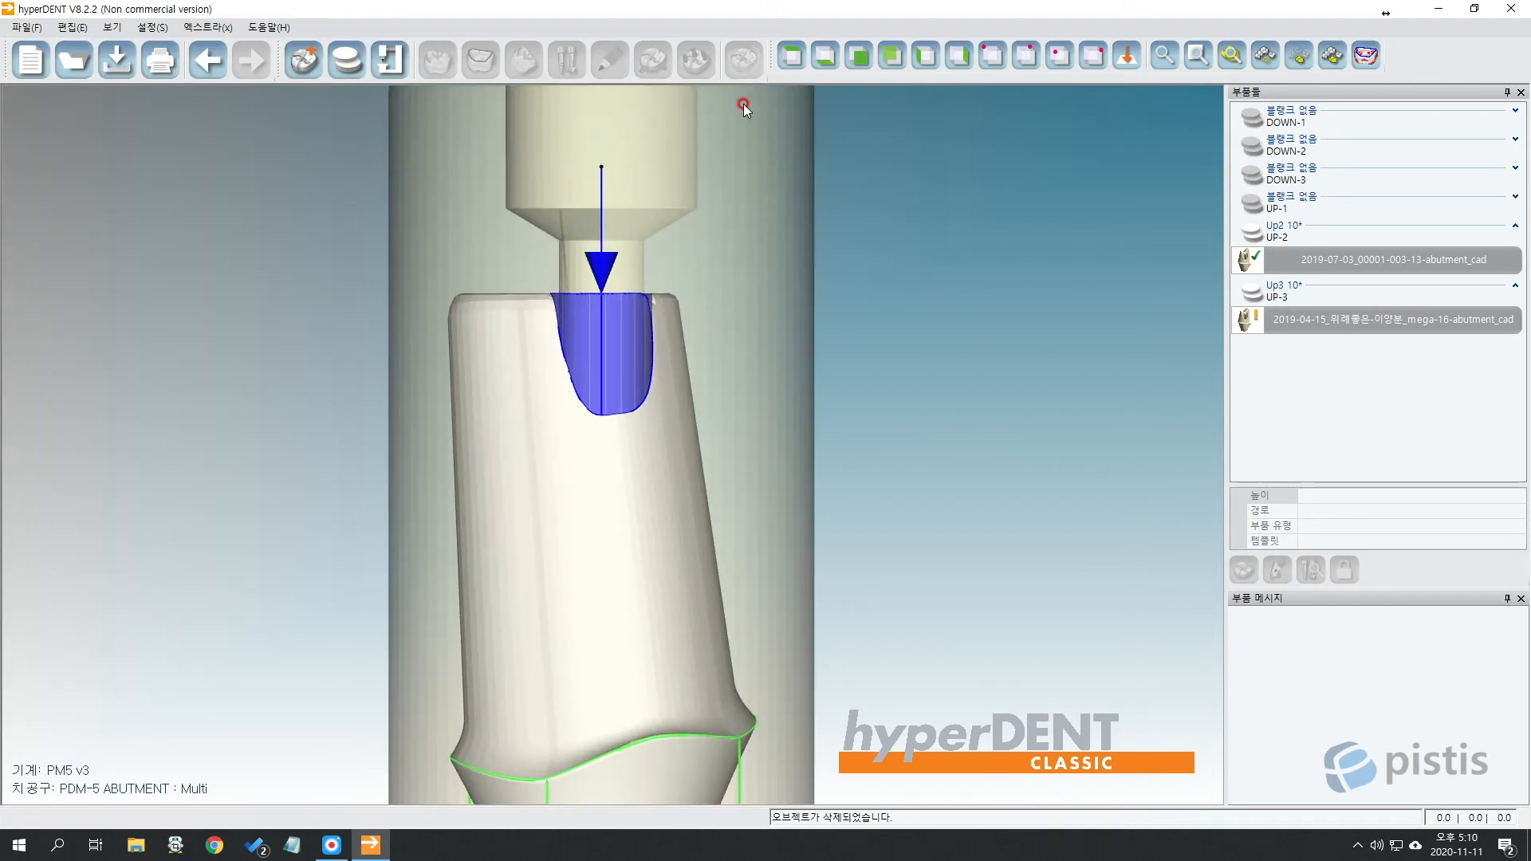
left_click(537, 445)
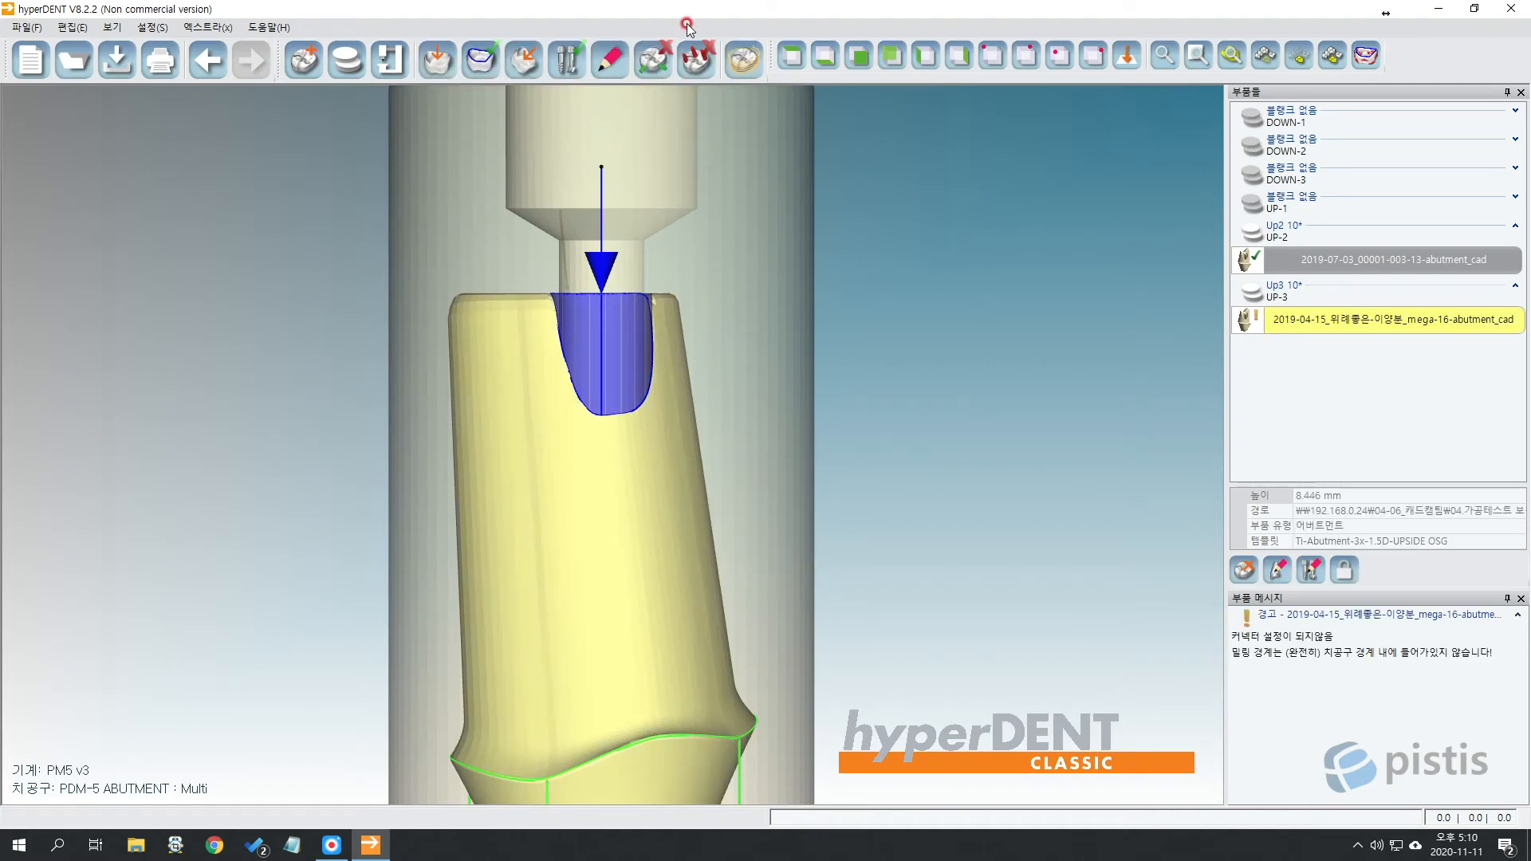
left_click(660, 57)
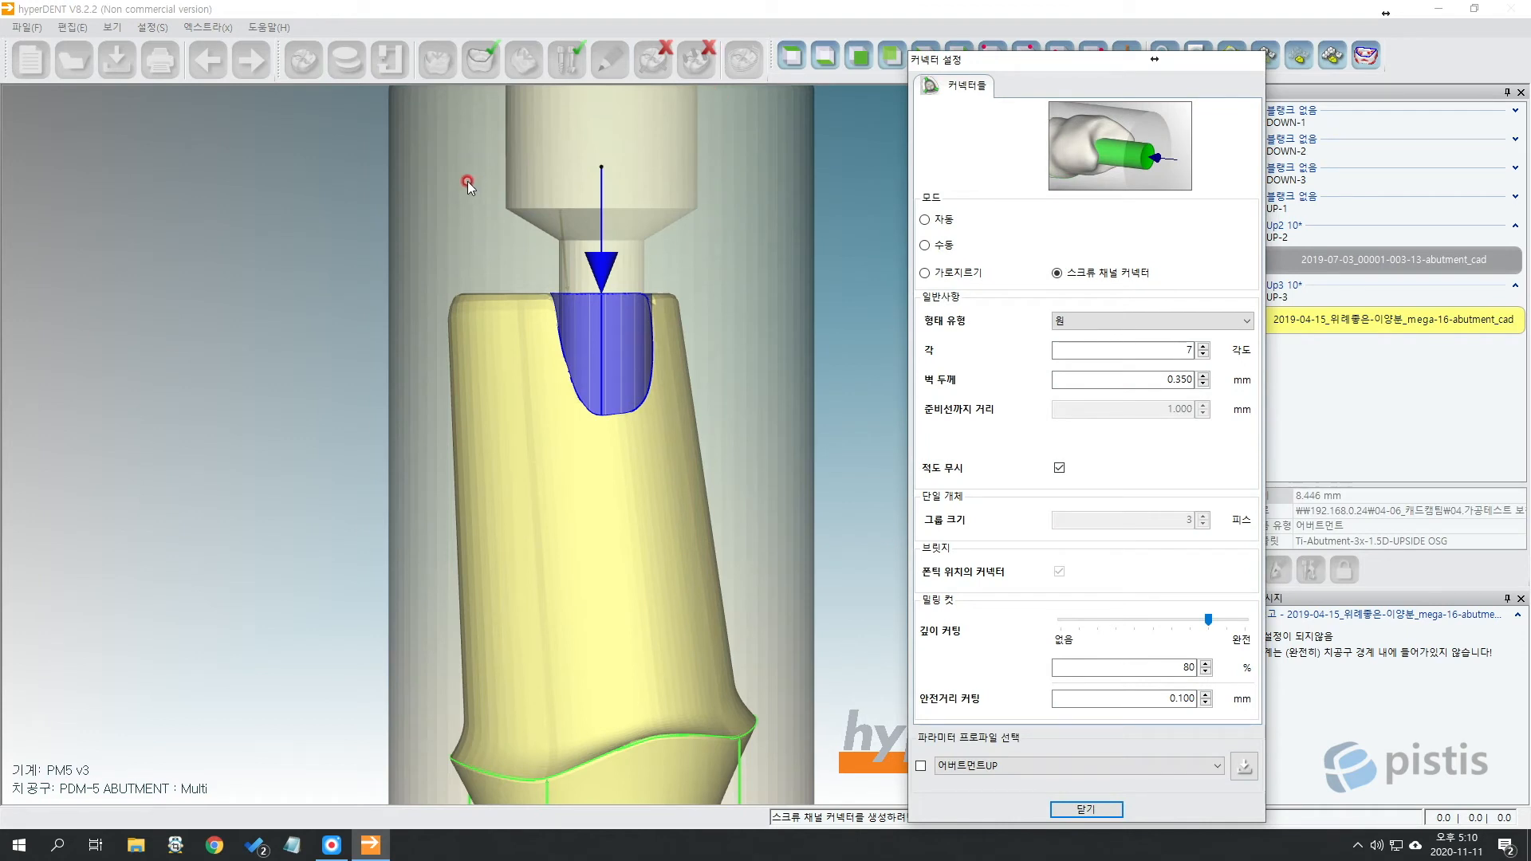
Set the angle to 25°, place the connector on the right abutment, and close settings.
left_click(1152, 348)
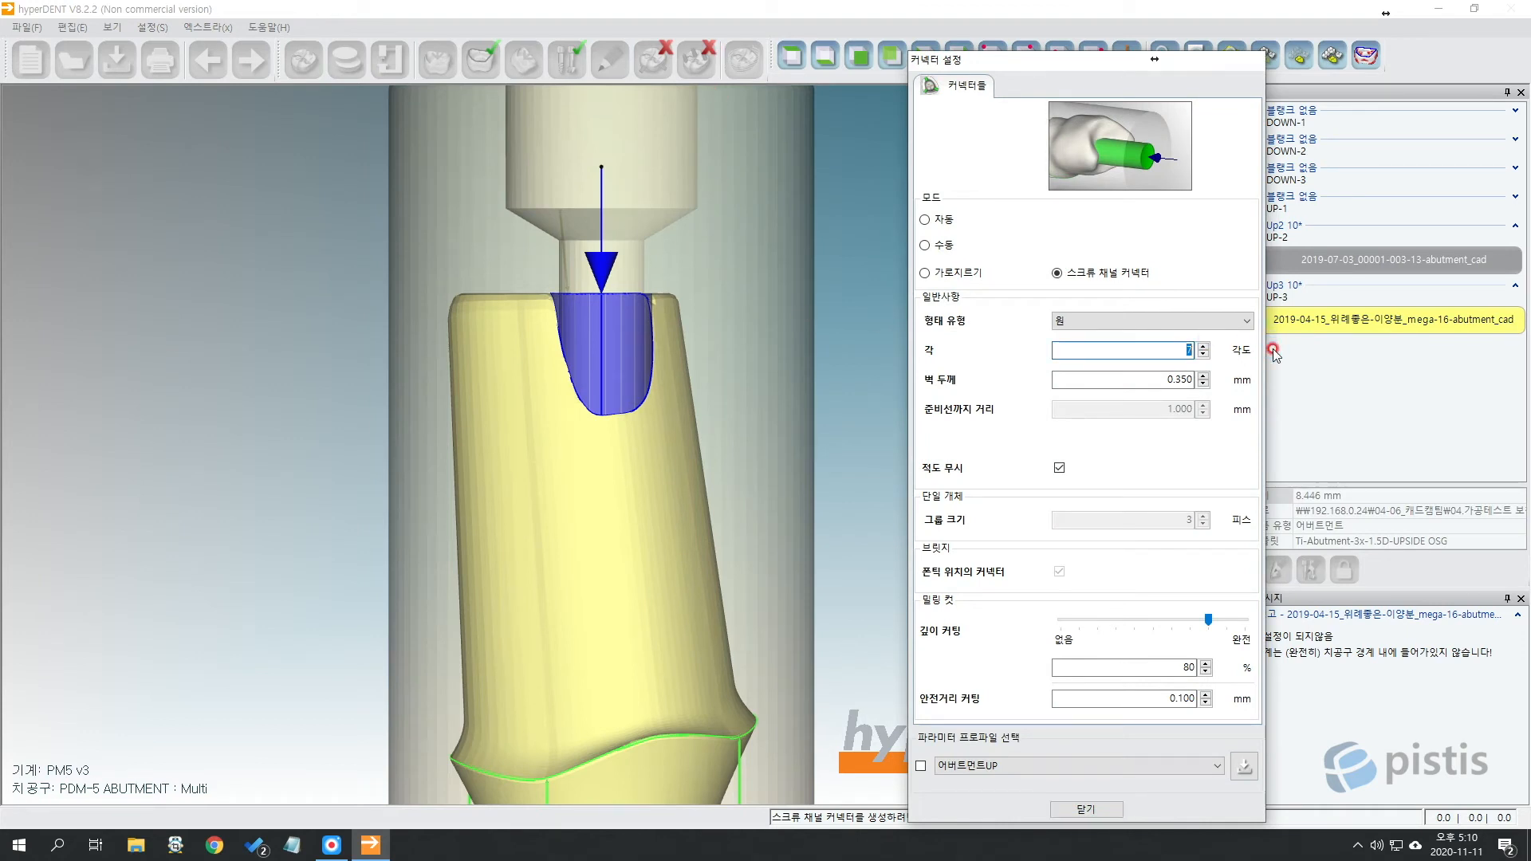
type("25")
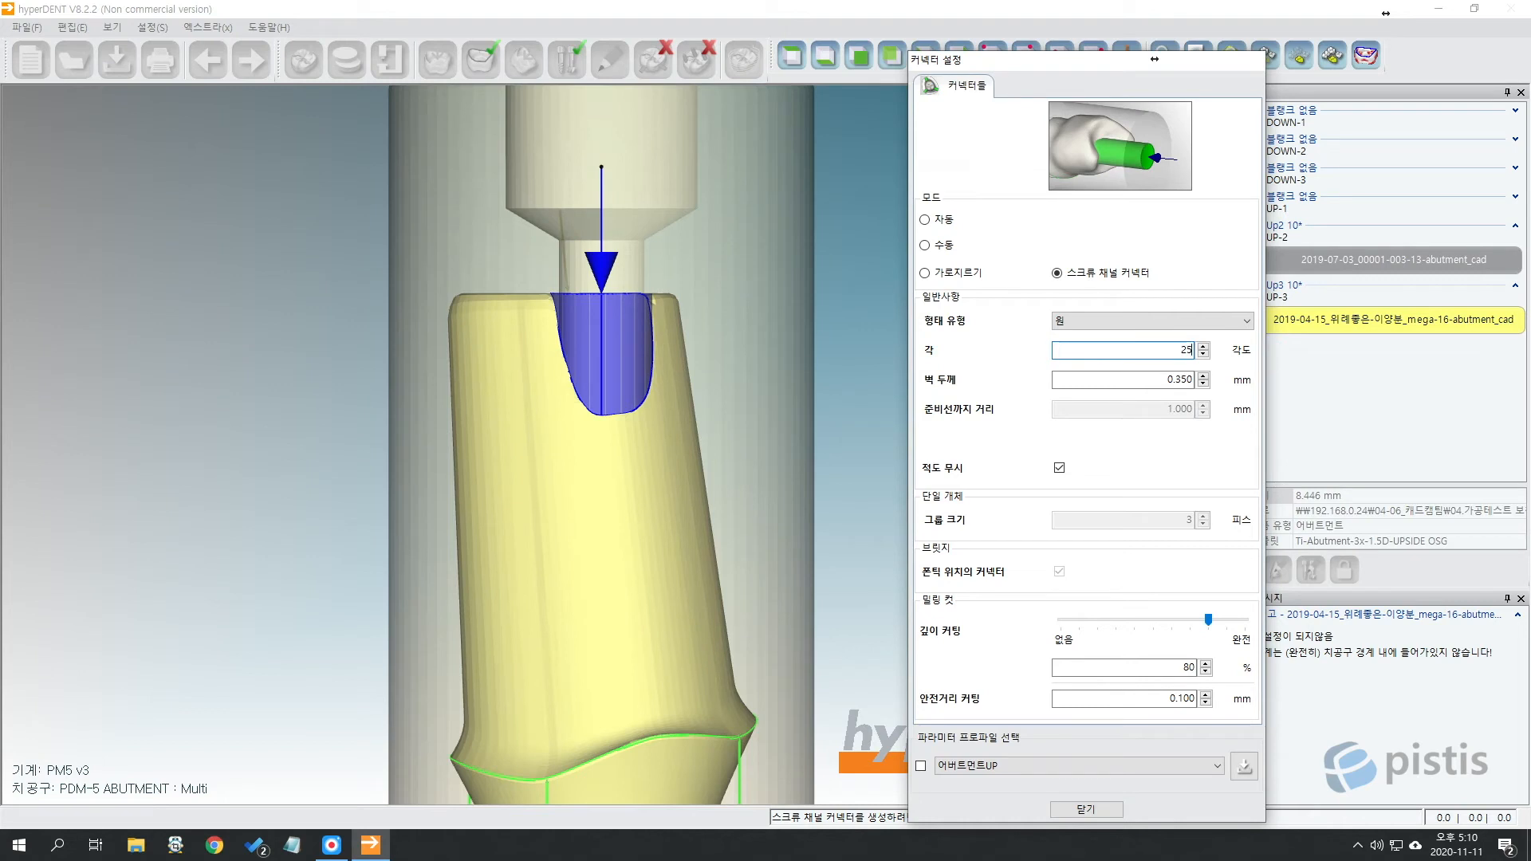
left_click(480, 441)
scroll(574, 375, "down", 3)
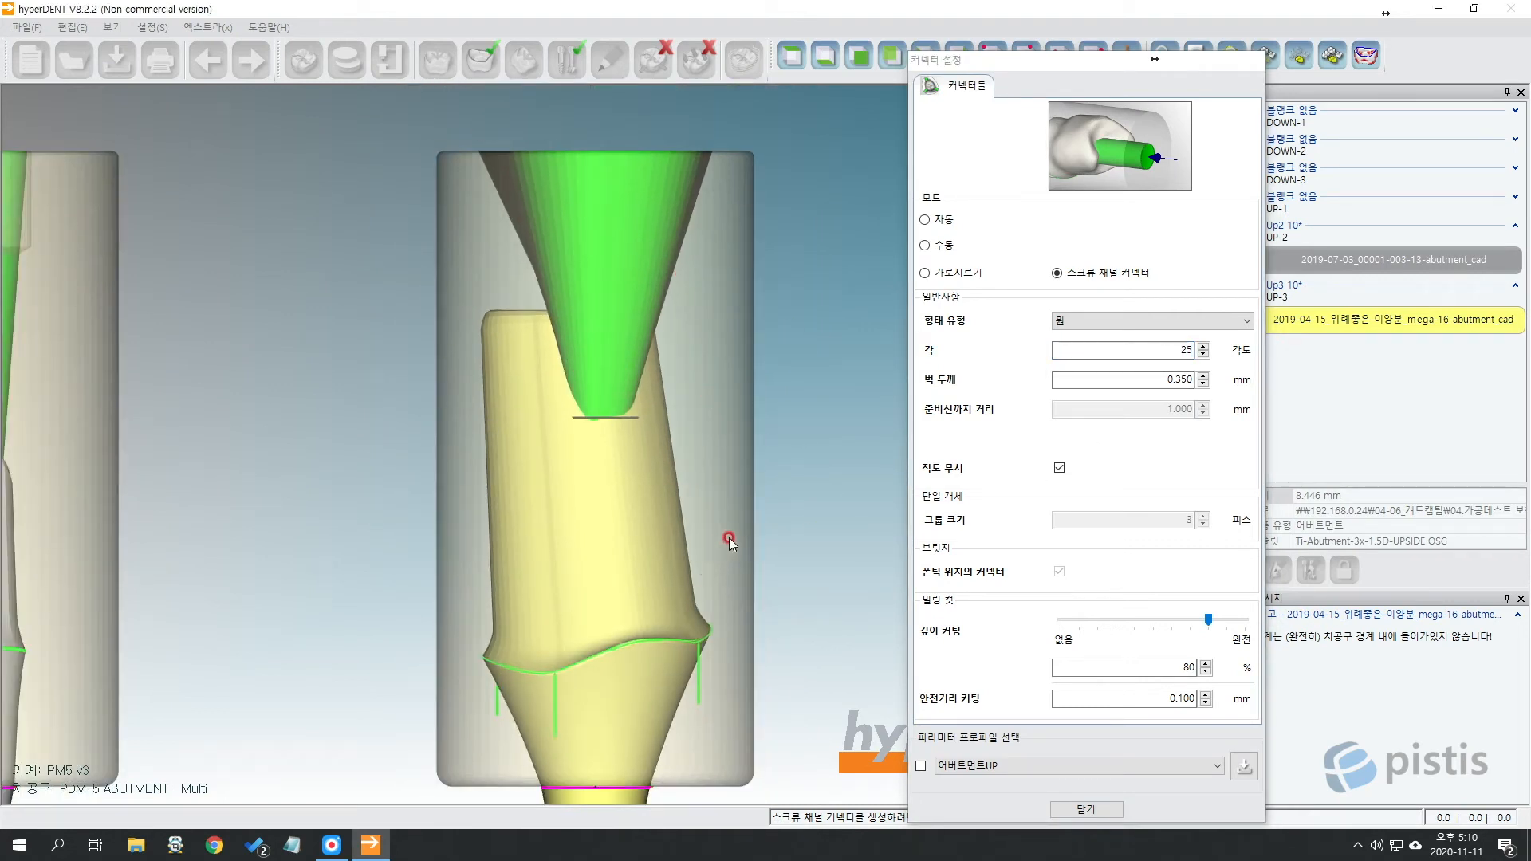
scroll(728, 538, "down", 2)
left_click(1086, 809)
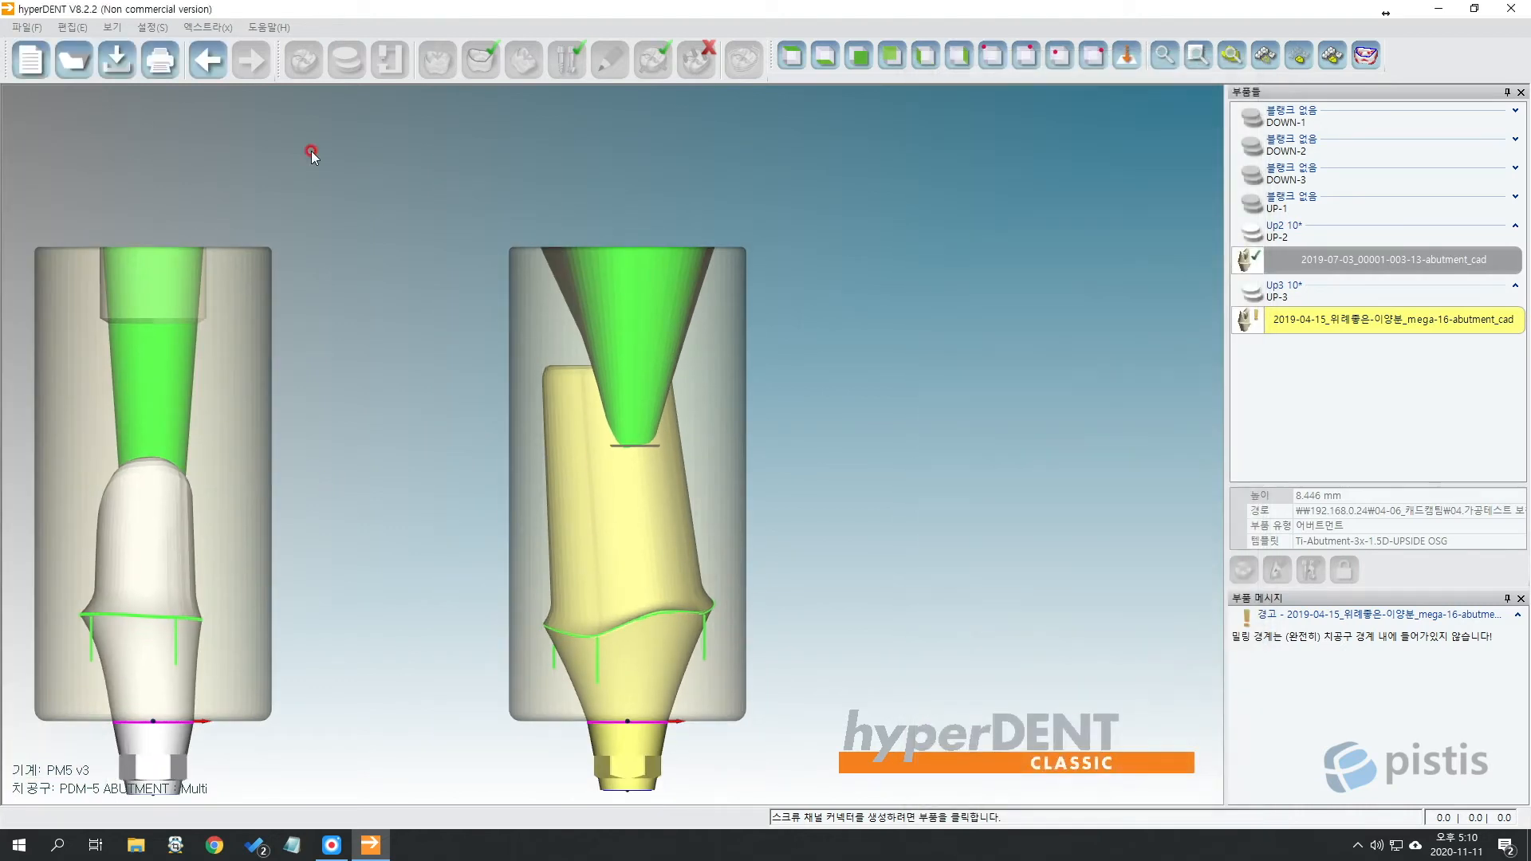
Start the 7-job toolpath calculation, answering 네 to the milling-boundary warning.
left_click(755, 64)
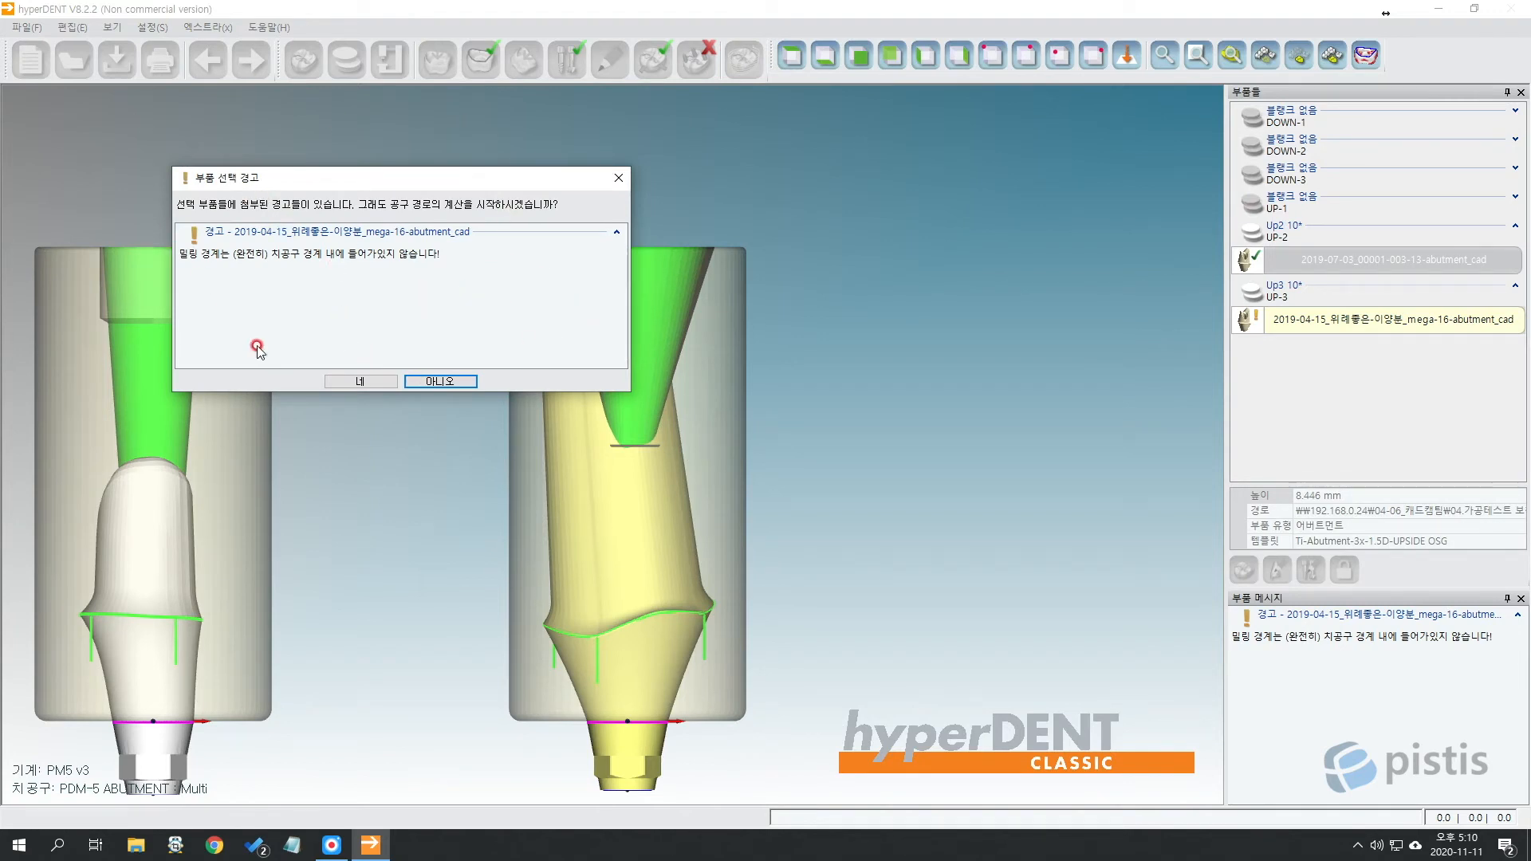
left_click(333, 381)
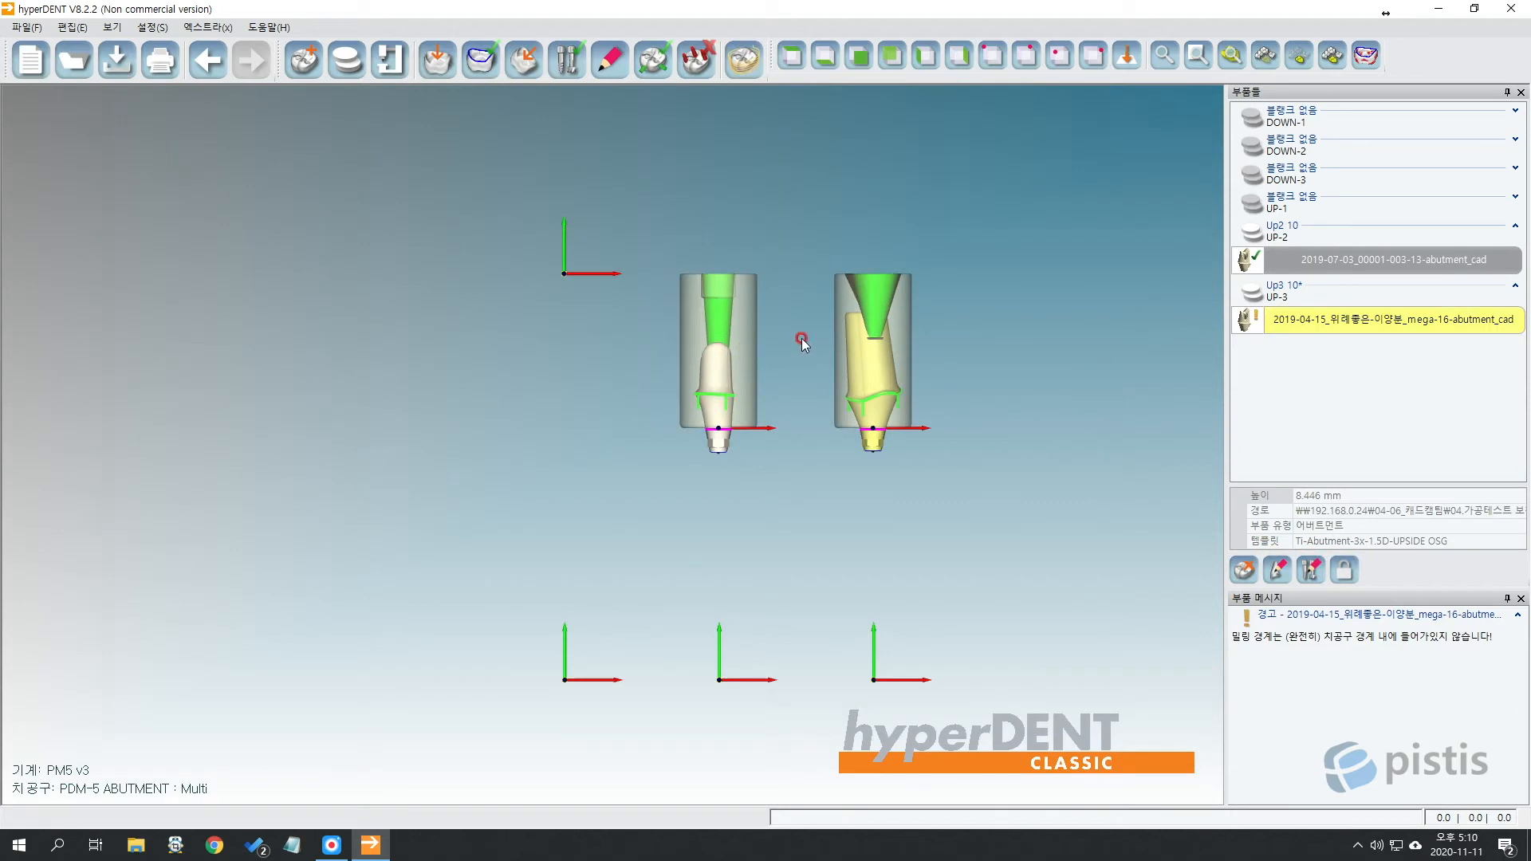
Box-select and deselect the abutments, then open the right abutment's context menu.
scroll(860, 381, "up", 4)
left_click_drag(1087, 308, 314, 571)
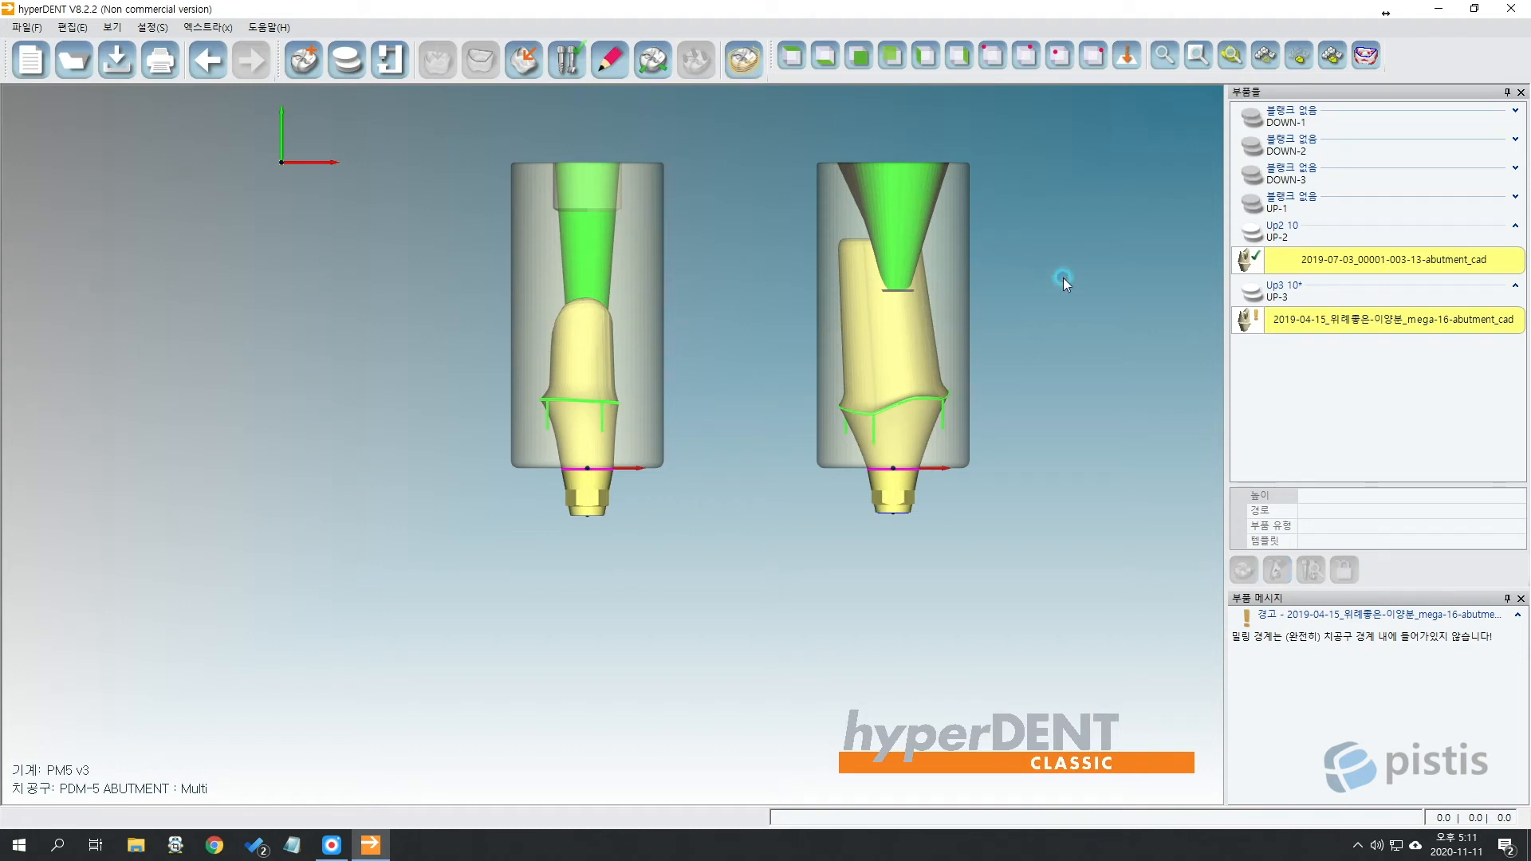
left_click_drag(1065, 279, 806, 451)
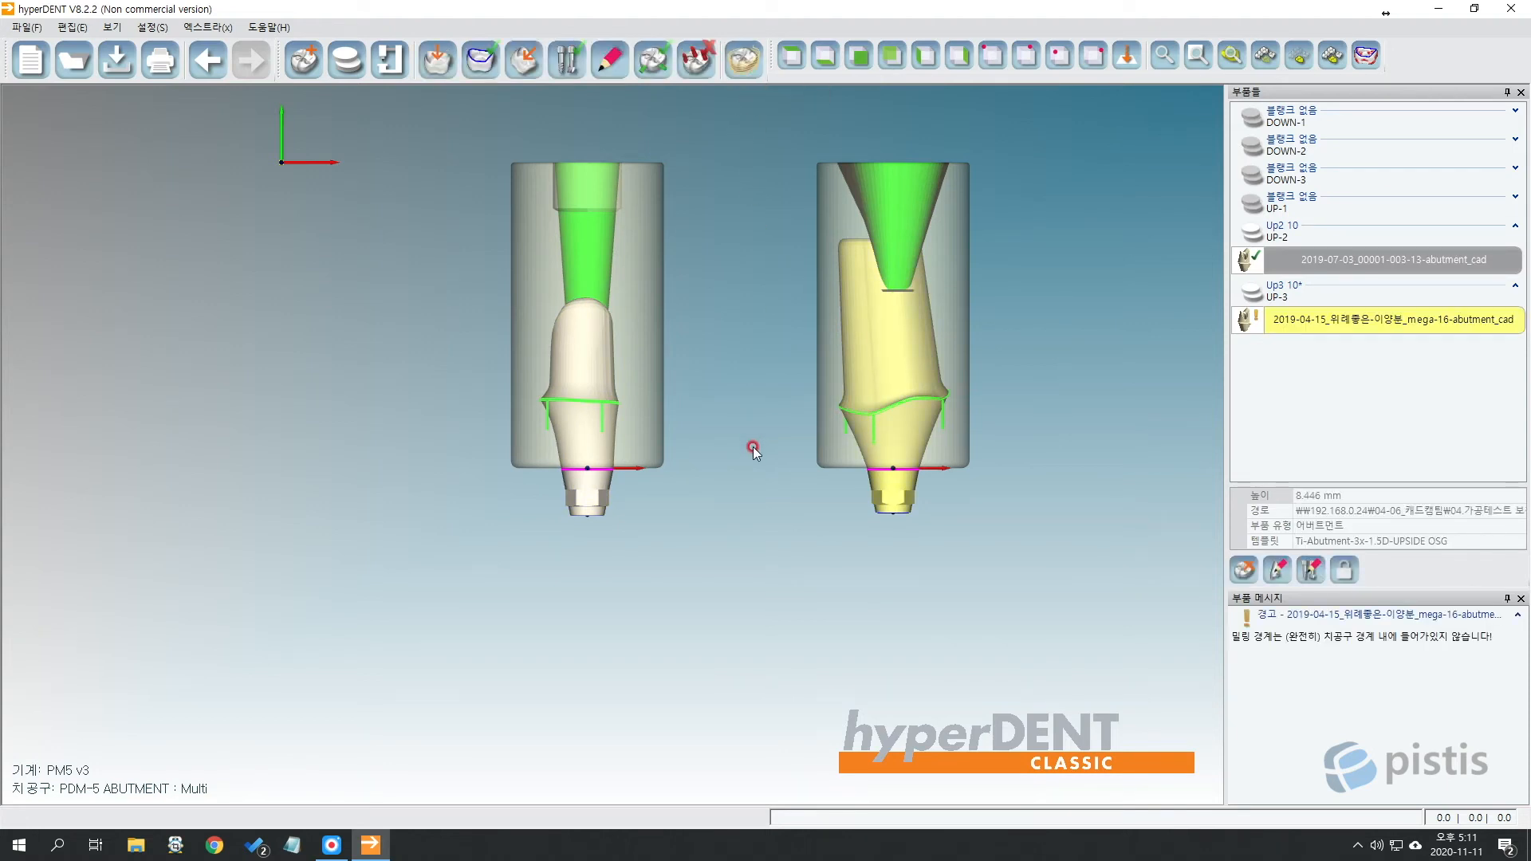
left_click(1337, 435)
scroll(966, 401, "down", 3)
scroll(965, 398, "down", 2)
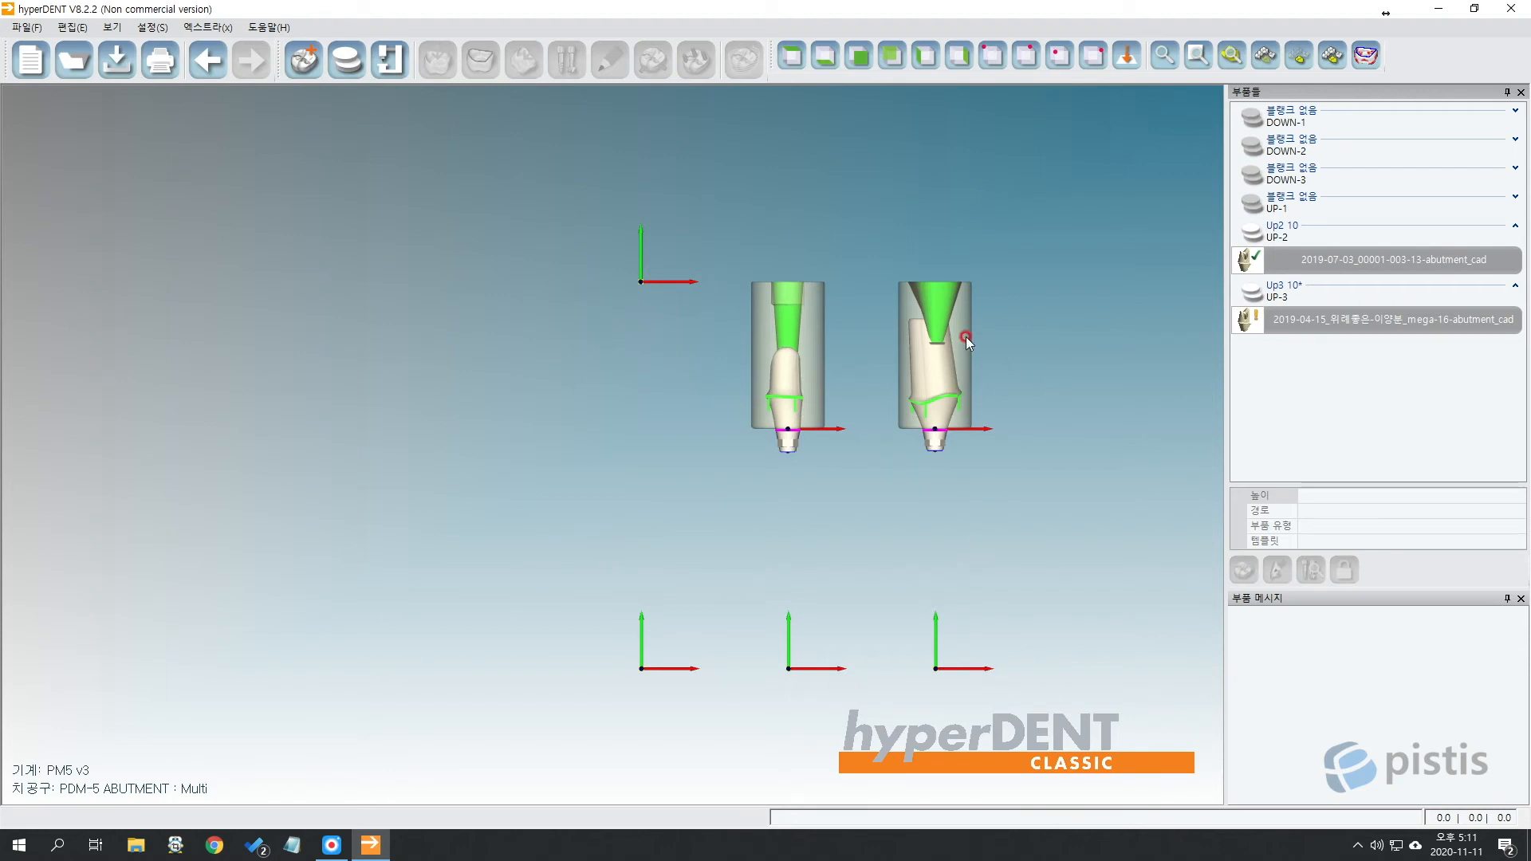
left_click_drag(1087, 349, 516, 642)
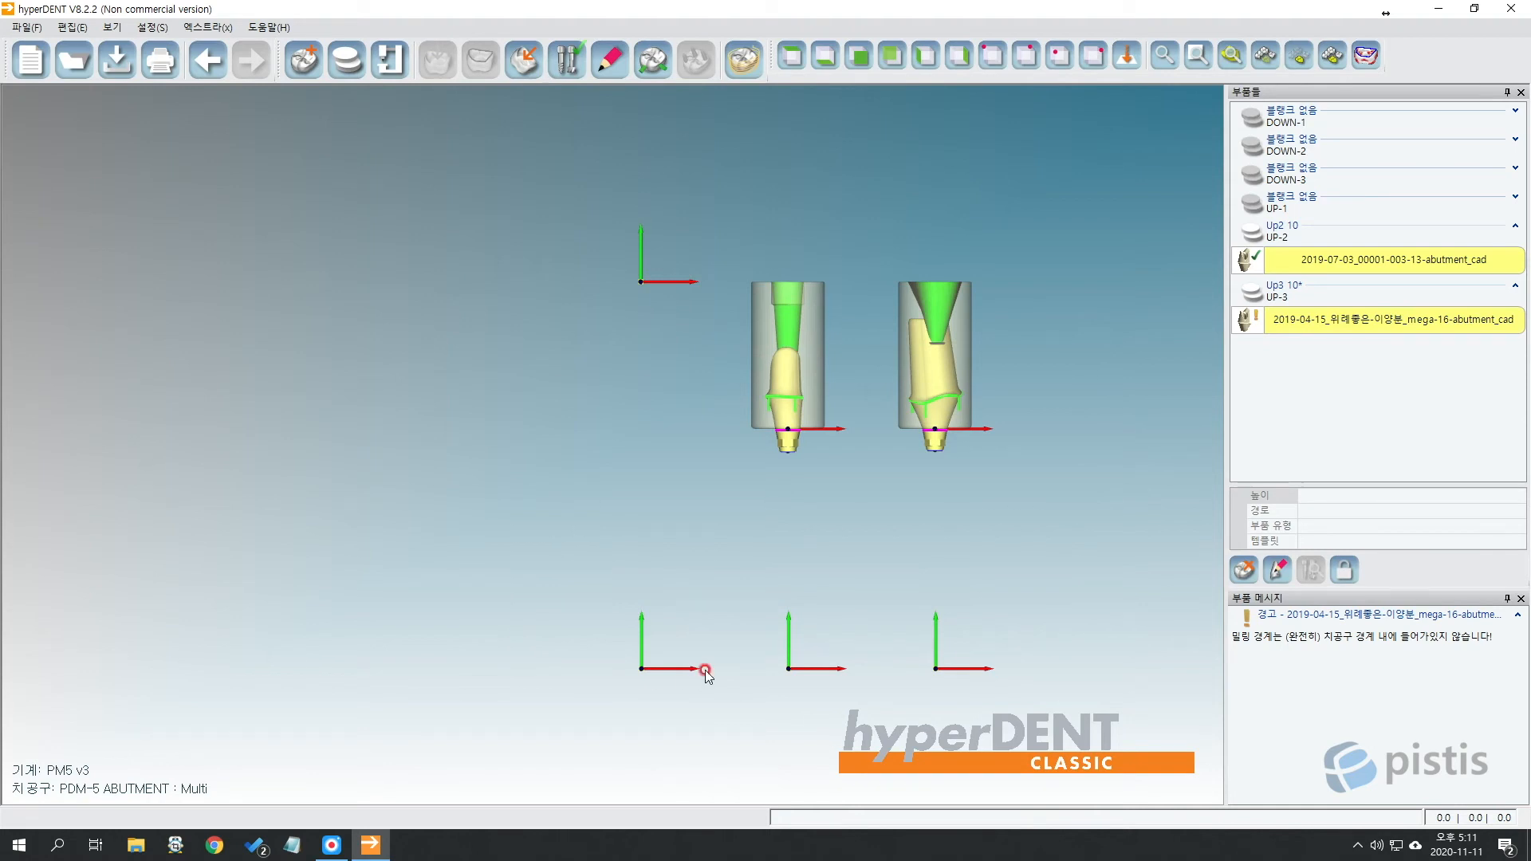
left_click(1328, 435)
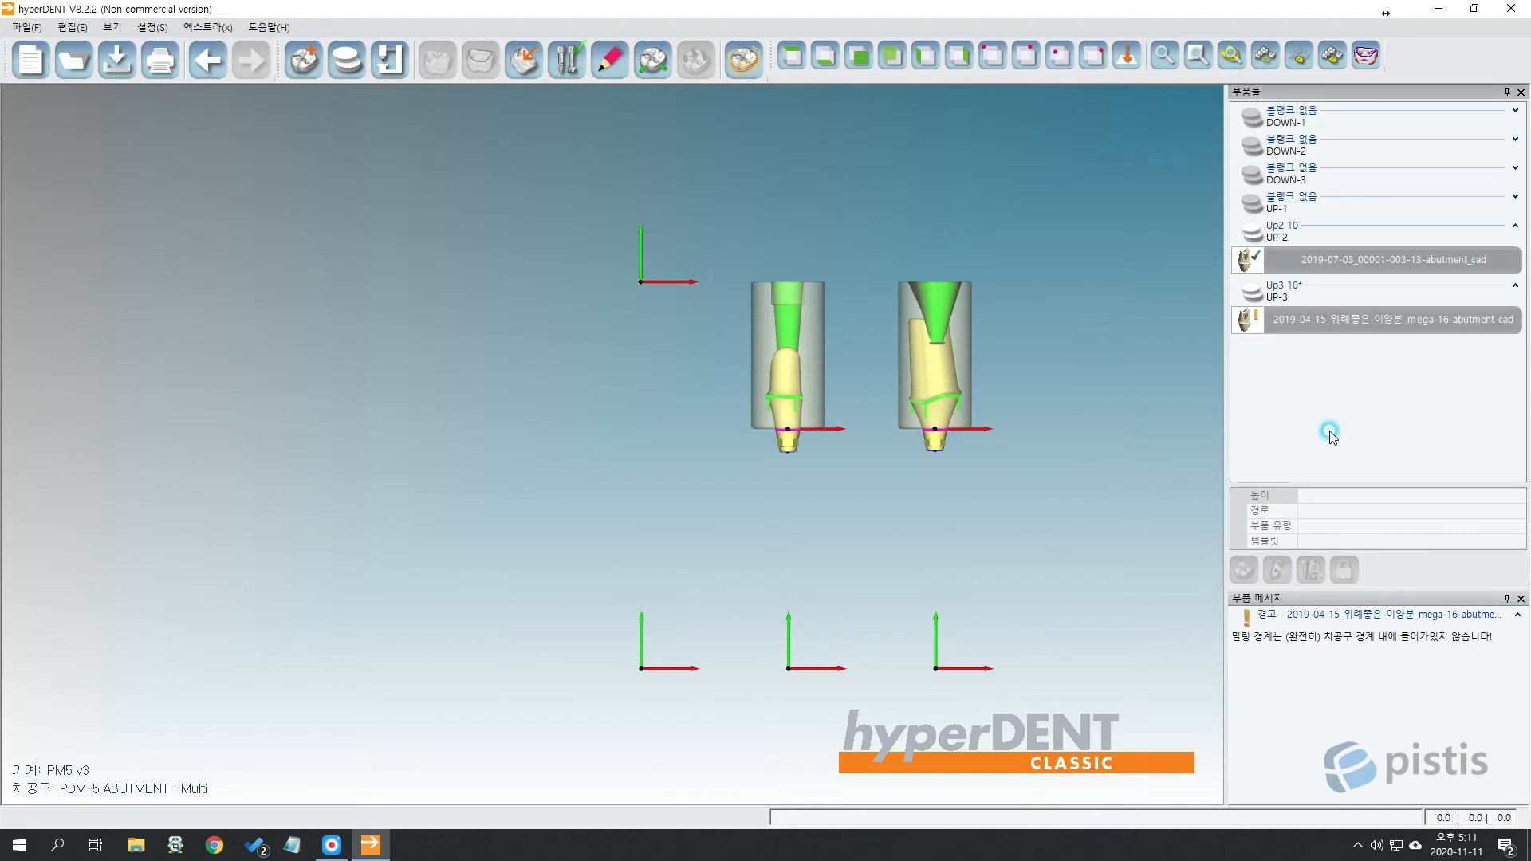
left_click(942, 352)
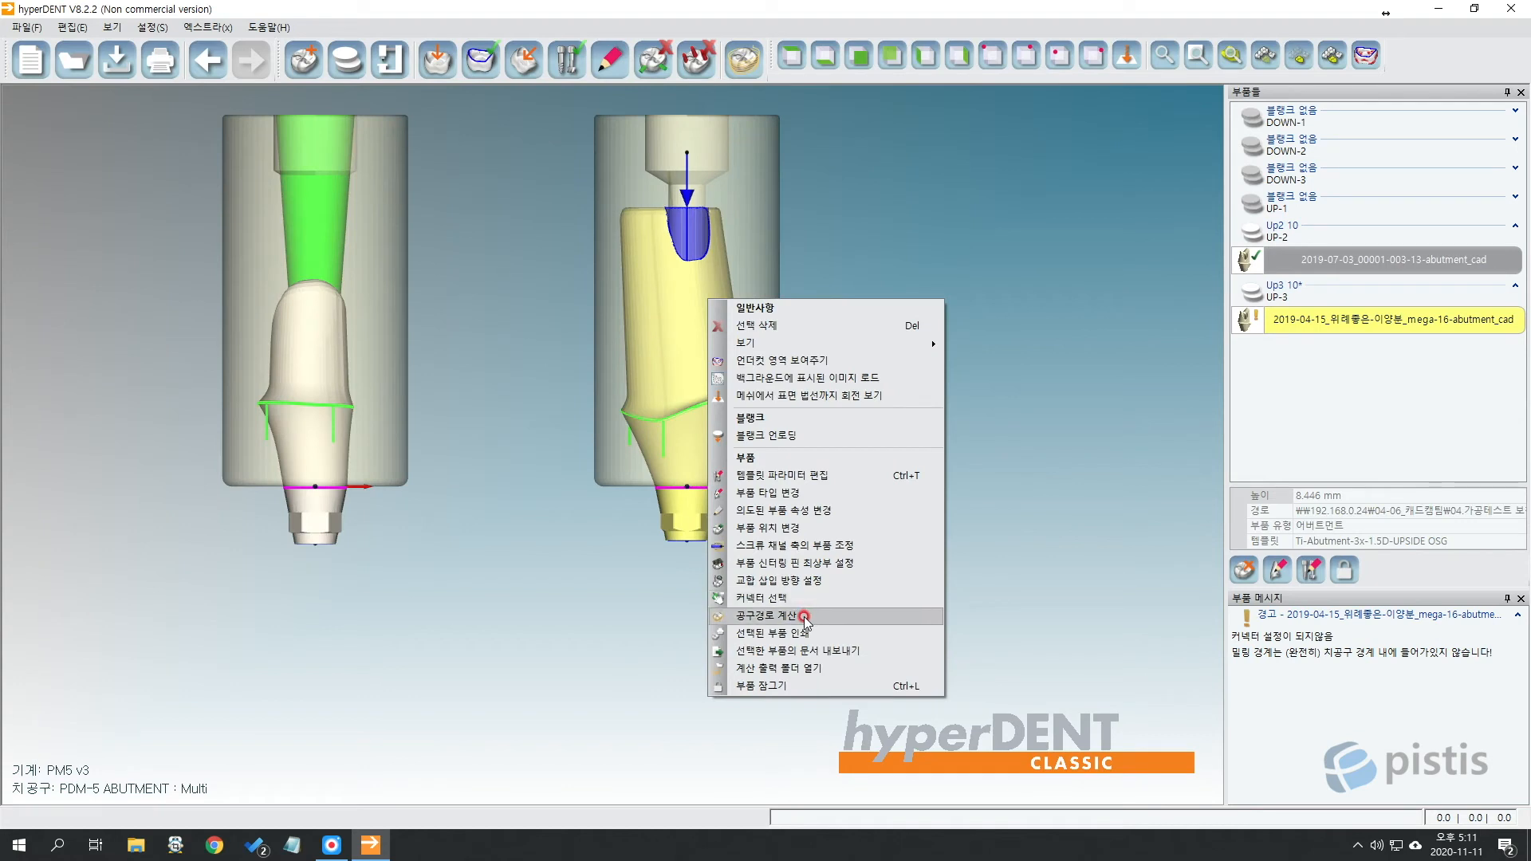
Open 스크류 채널 축의 부품 조정 for the mega-16 abutment and frame it in view.
left_click(821, 546)
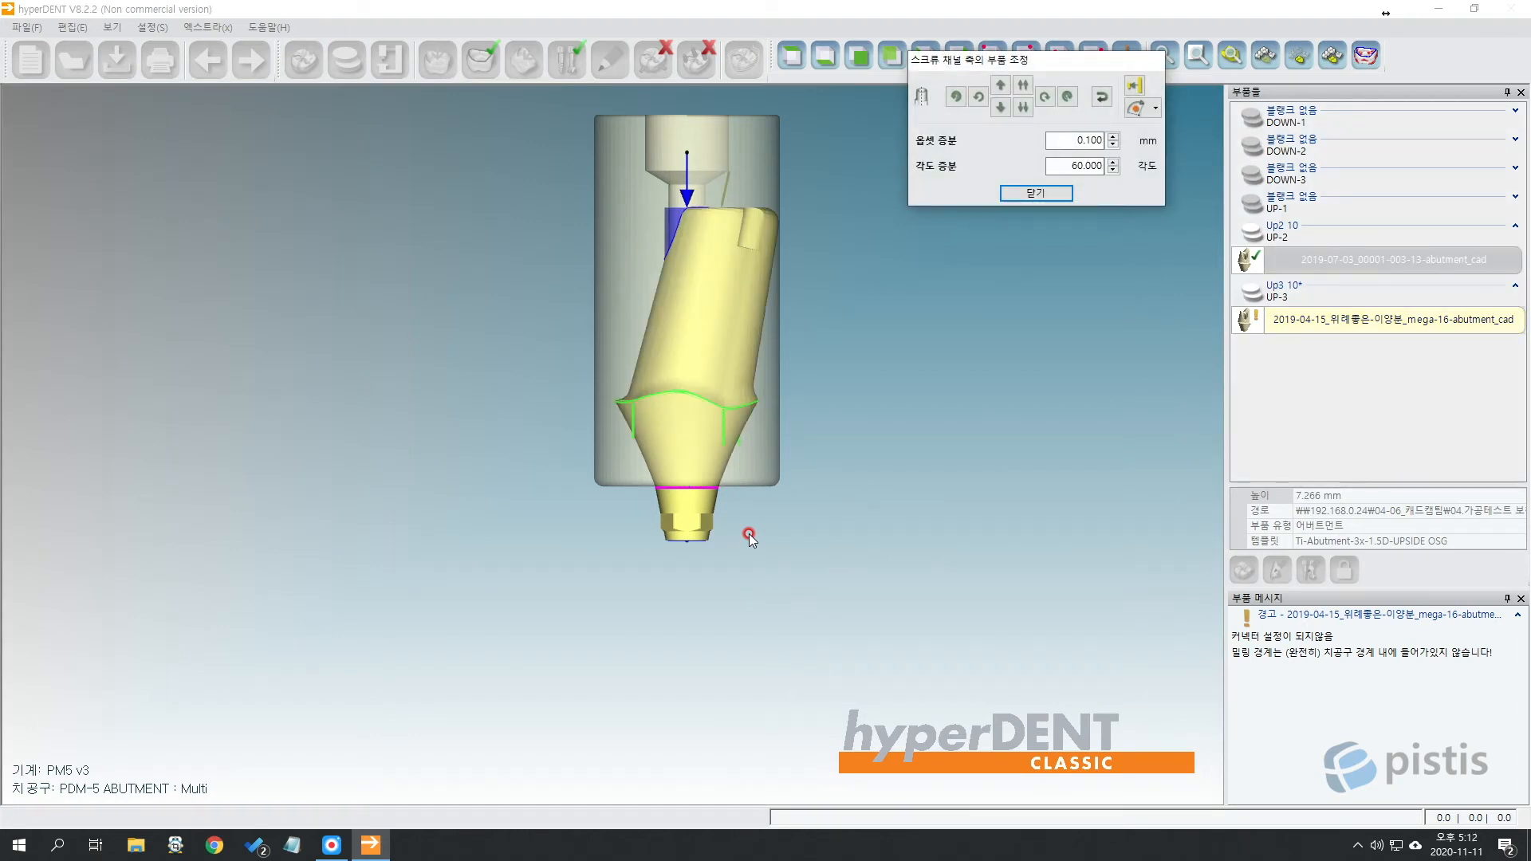
scroll(680, 497, "up", 4)
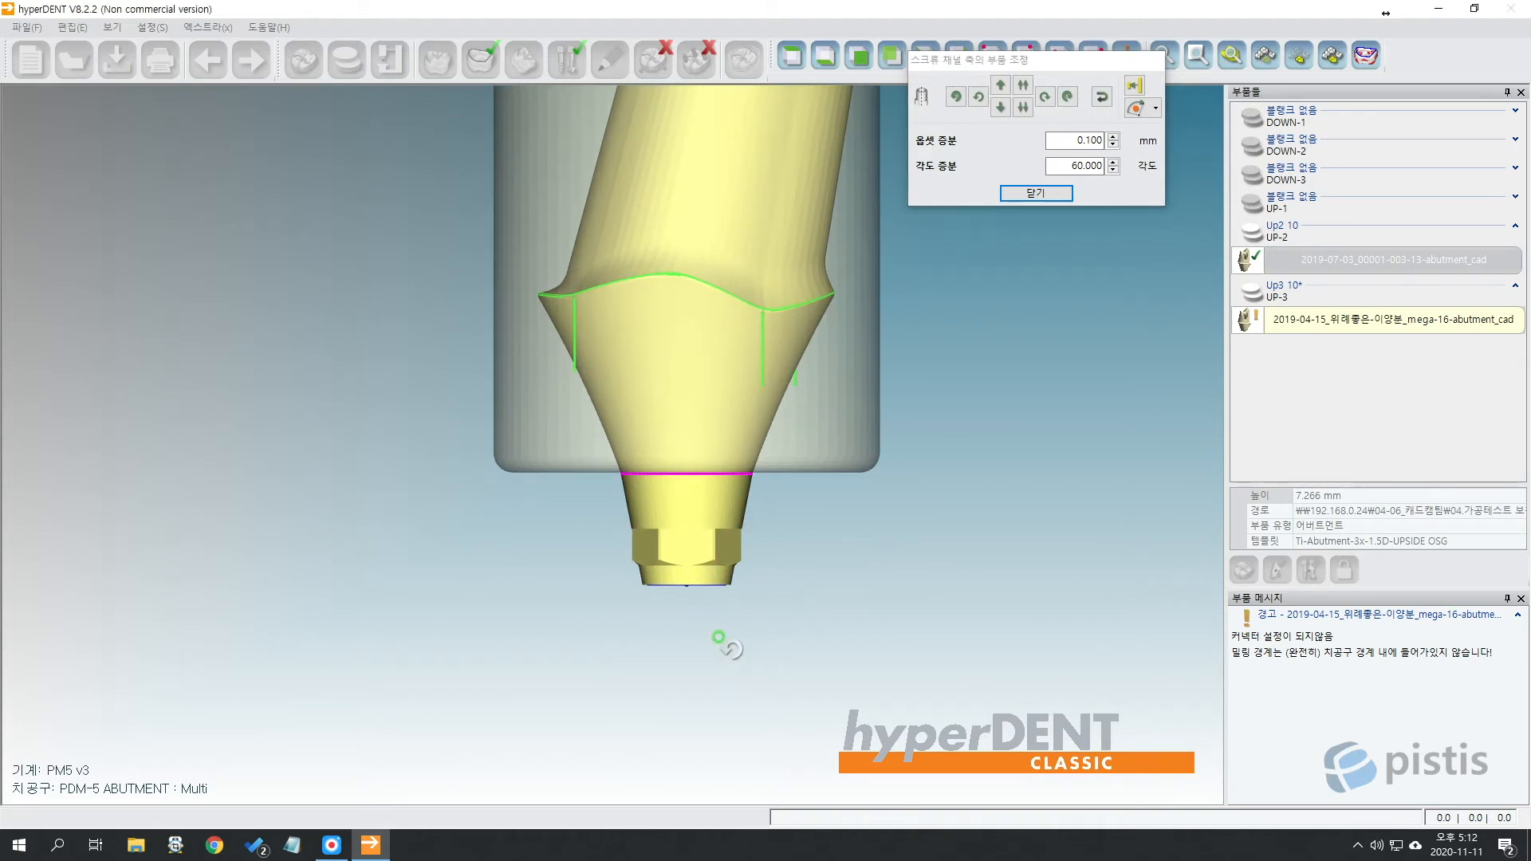
right_click_drag(721, 639, 726, 554)
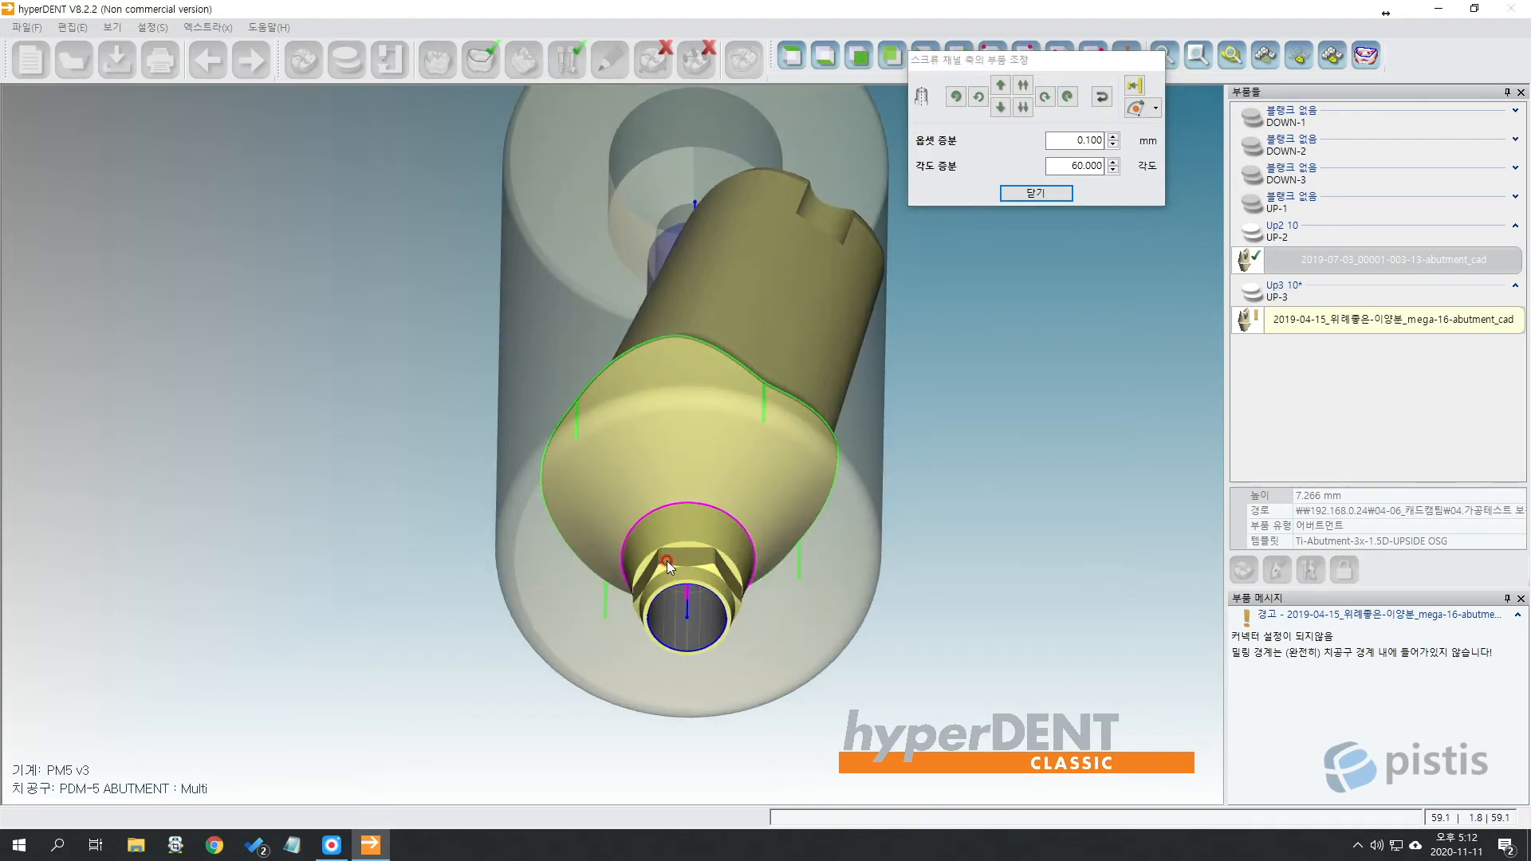
left_click(792, 55)
middle_click_drag(758, 749, 760, 596)
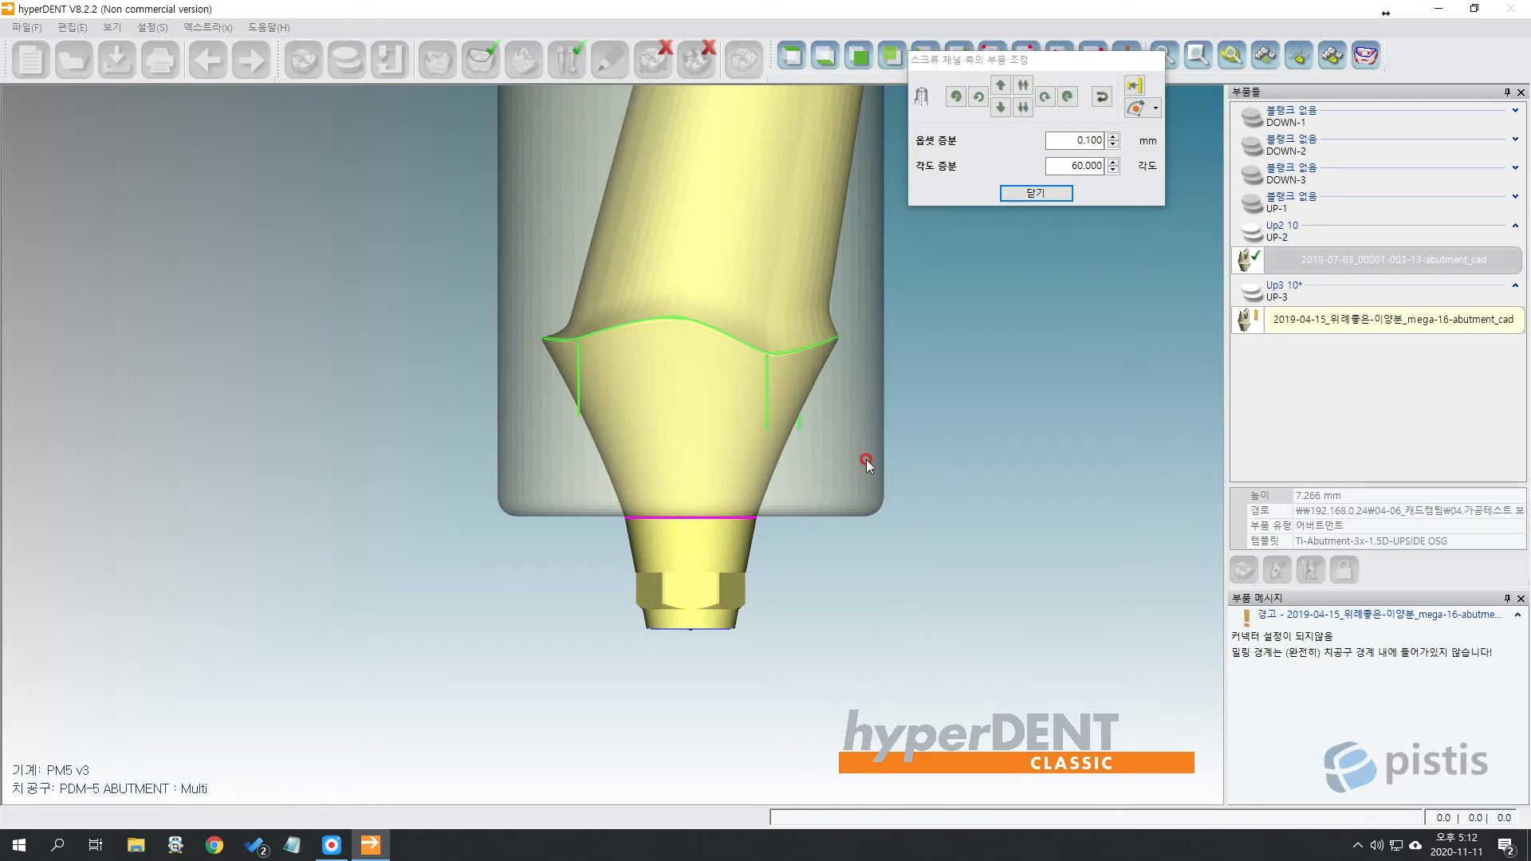
scroll(874, 434, "down", 2)
middle_click_drag(1048, 273, 938, 309)
Change 각도 증분 from 60 to 30° and rotate the abutment once, reaching 7.233 mm height.
left_click(1049, 165)
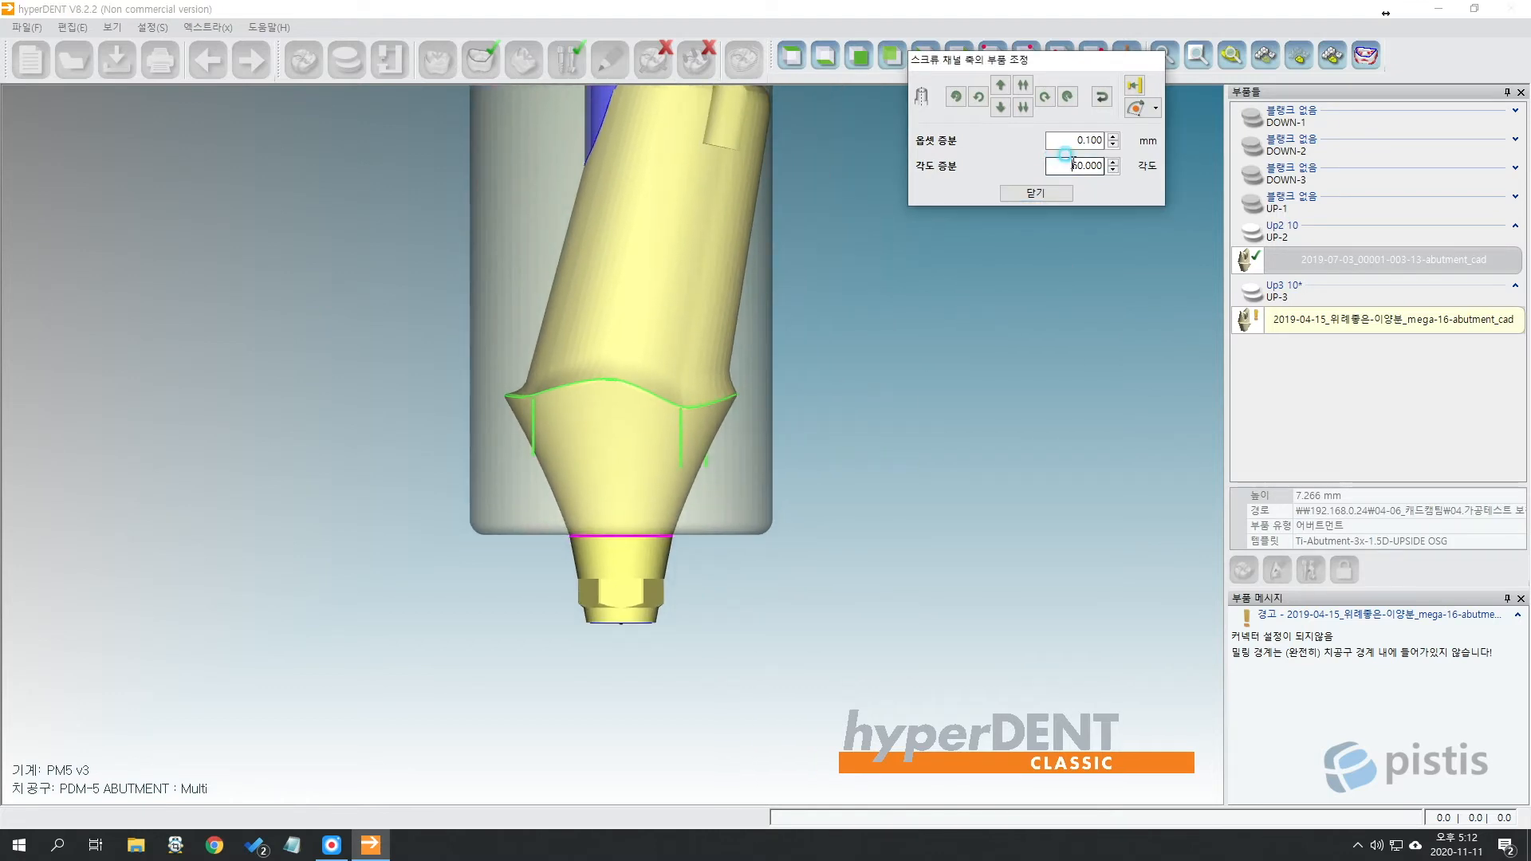
left_click(1112, 168)
key("Return")
middle_click_drag(770, 268, 725, 318)
left_click_drag(994, 65, 1324, 70)
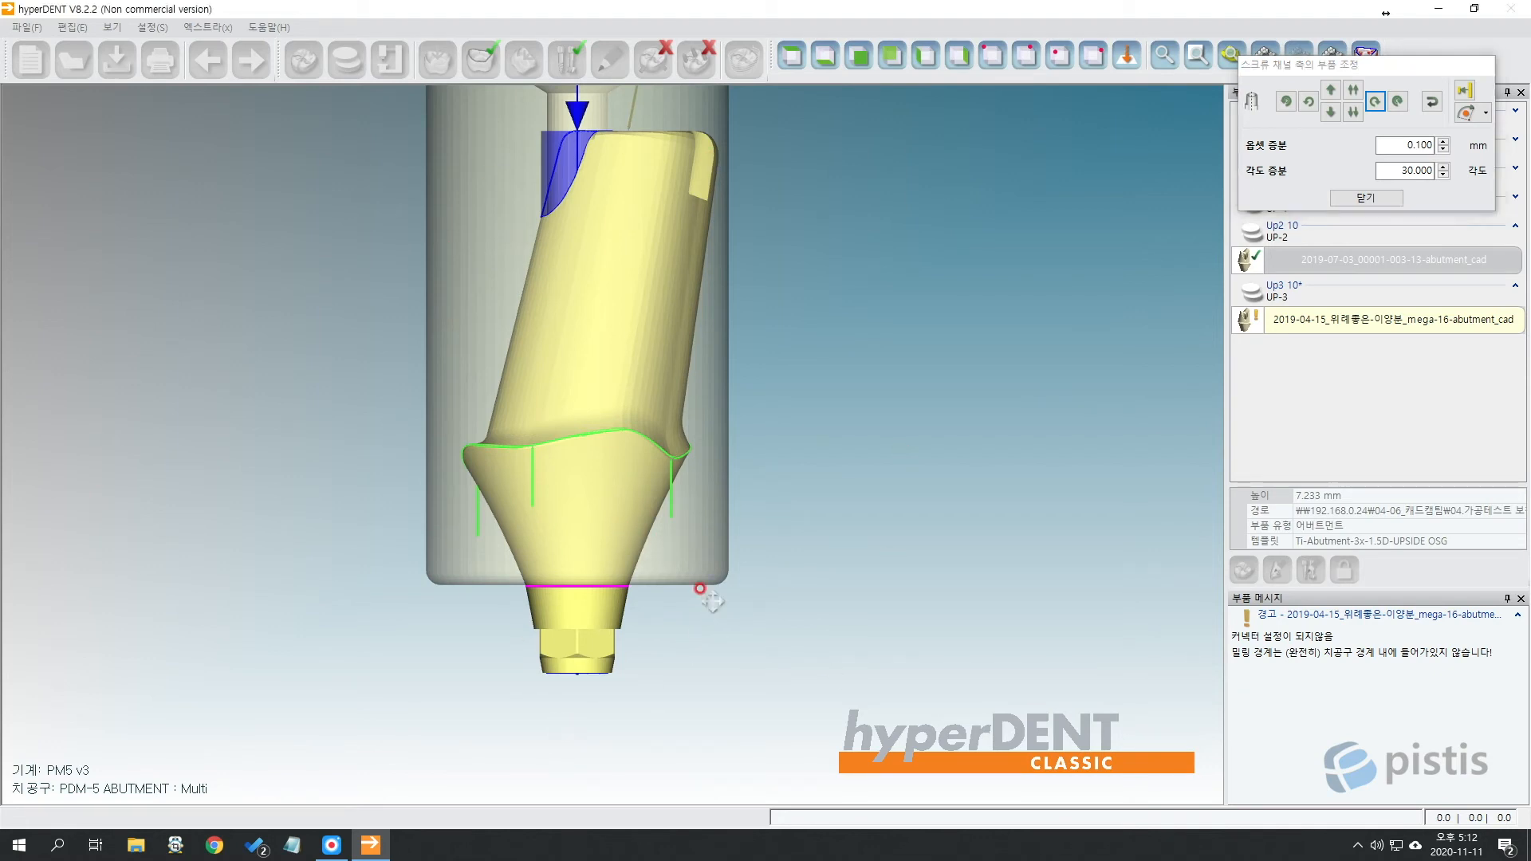
Turn the mega-16 abutment another 30° about its screw channel so its height reads 7.943 mm.
middle_click_drag(701, 588, 882, 443)
scroll(835, 518, "up", 3)
right_click_drag(853, 466, 834, 400)
left_click(788, 56)
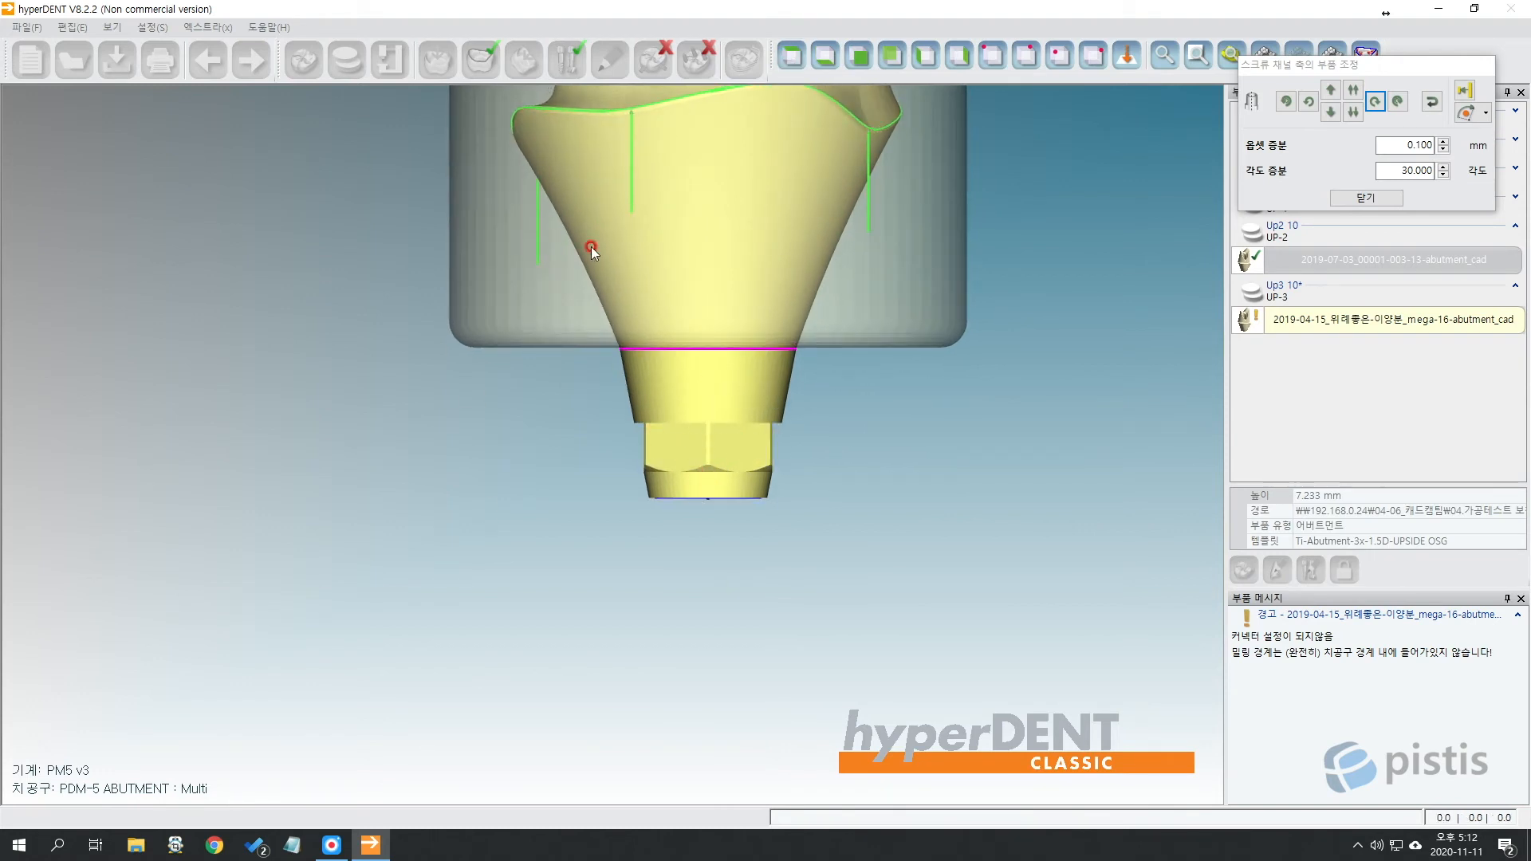
middle_click_drag(1100, 266, 1013, 417)
left_click_drag(1403, 168, 1520, 169)
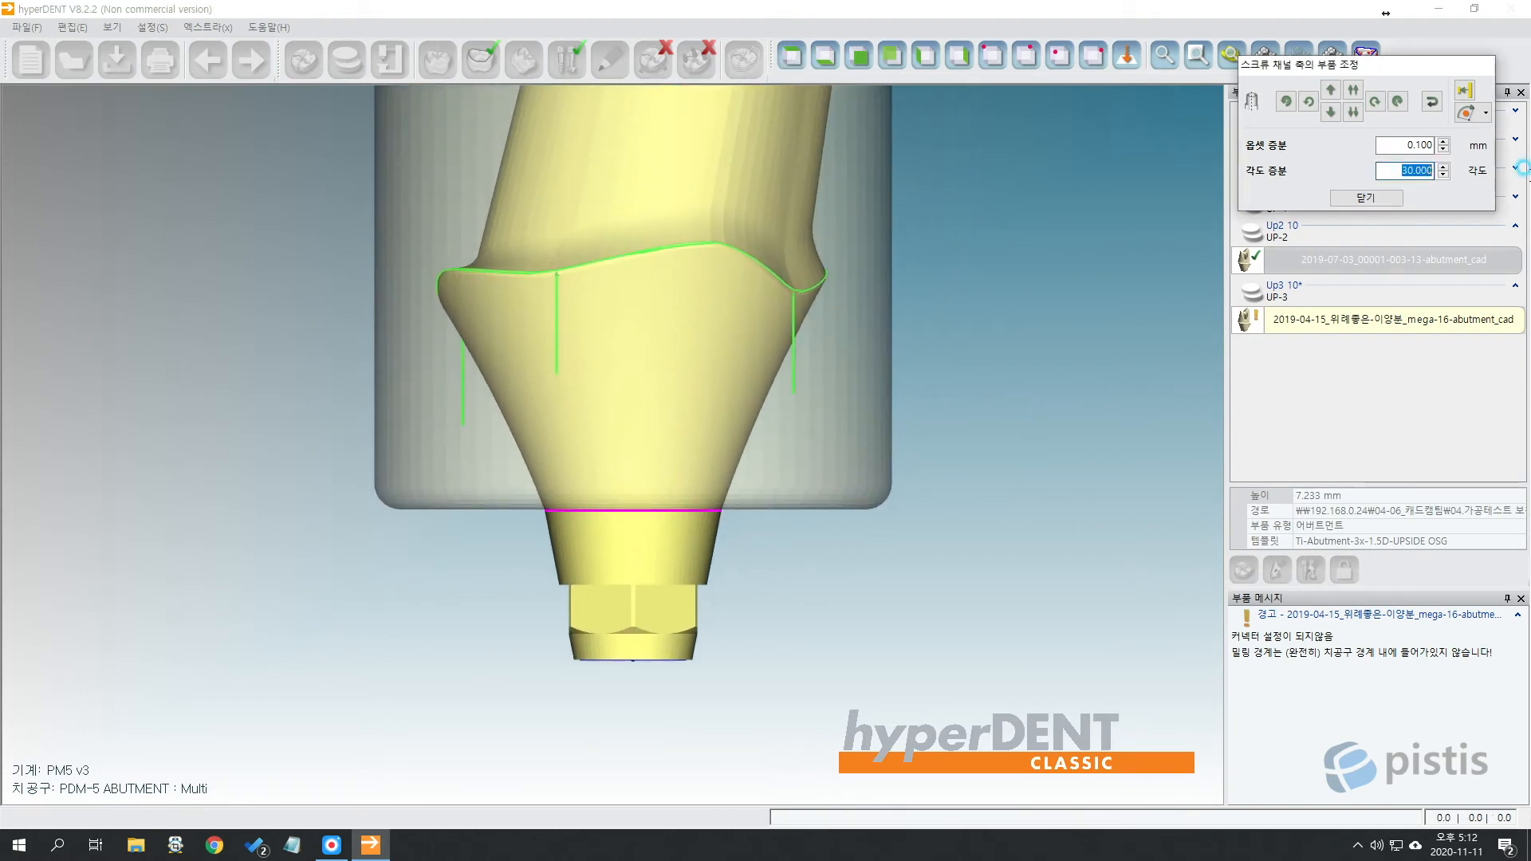
left_click_drag(1392, 70, 1125, 220)
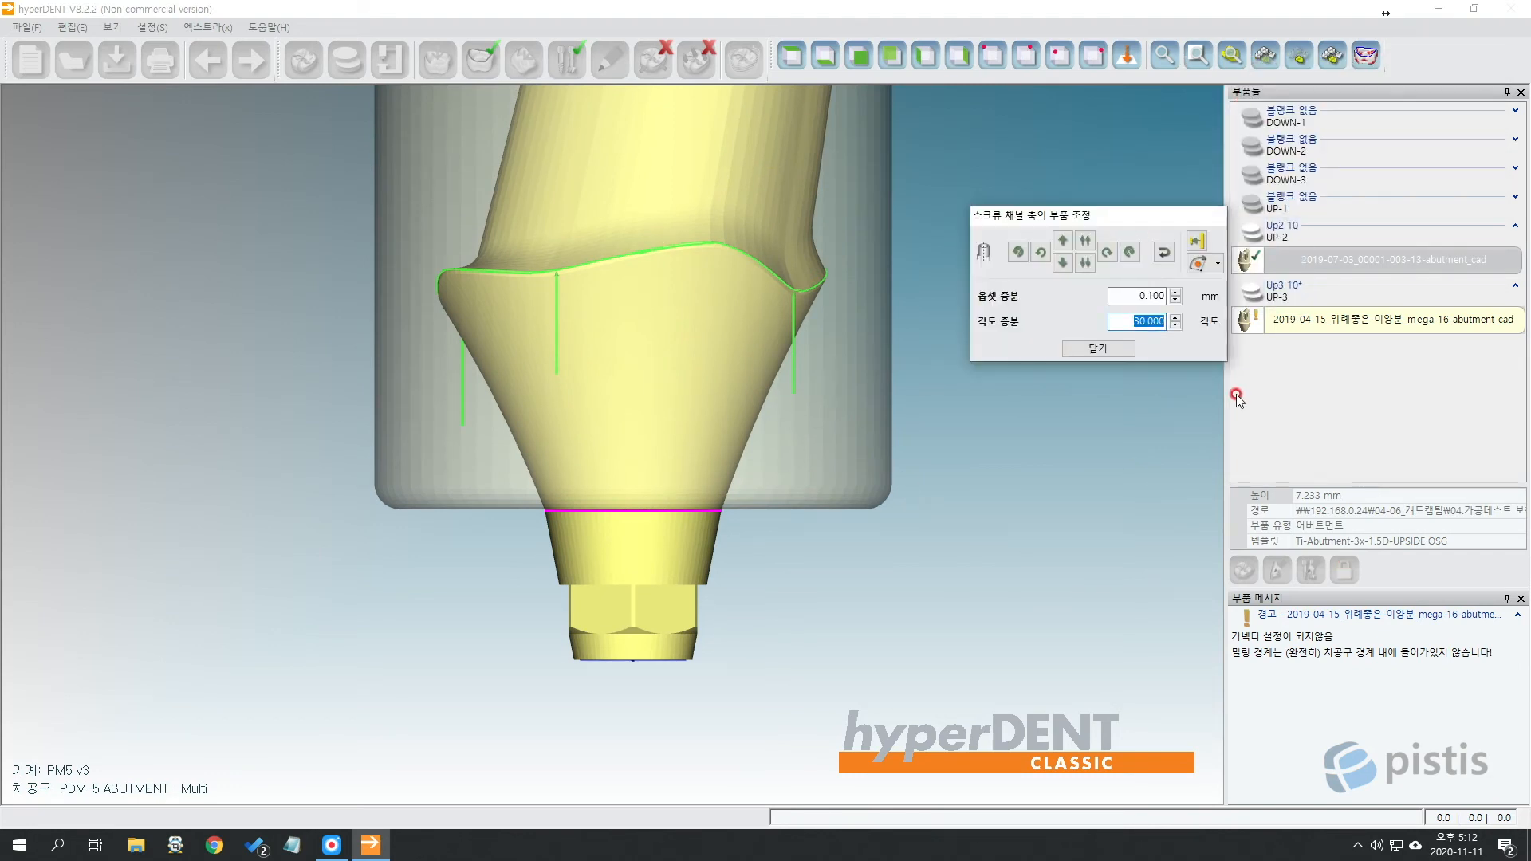
left_click(1111, 253)
left_click(1111, 253)
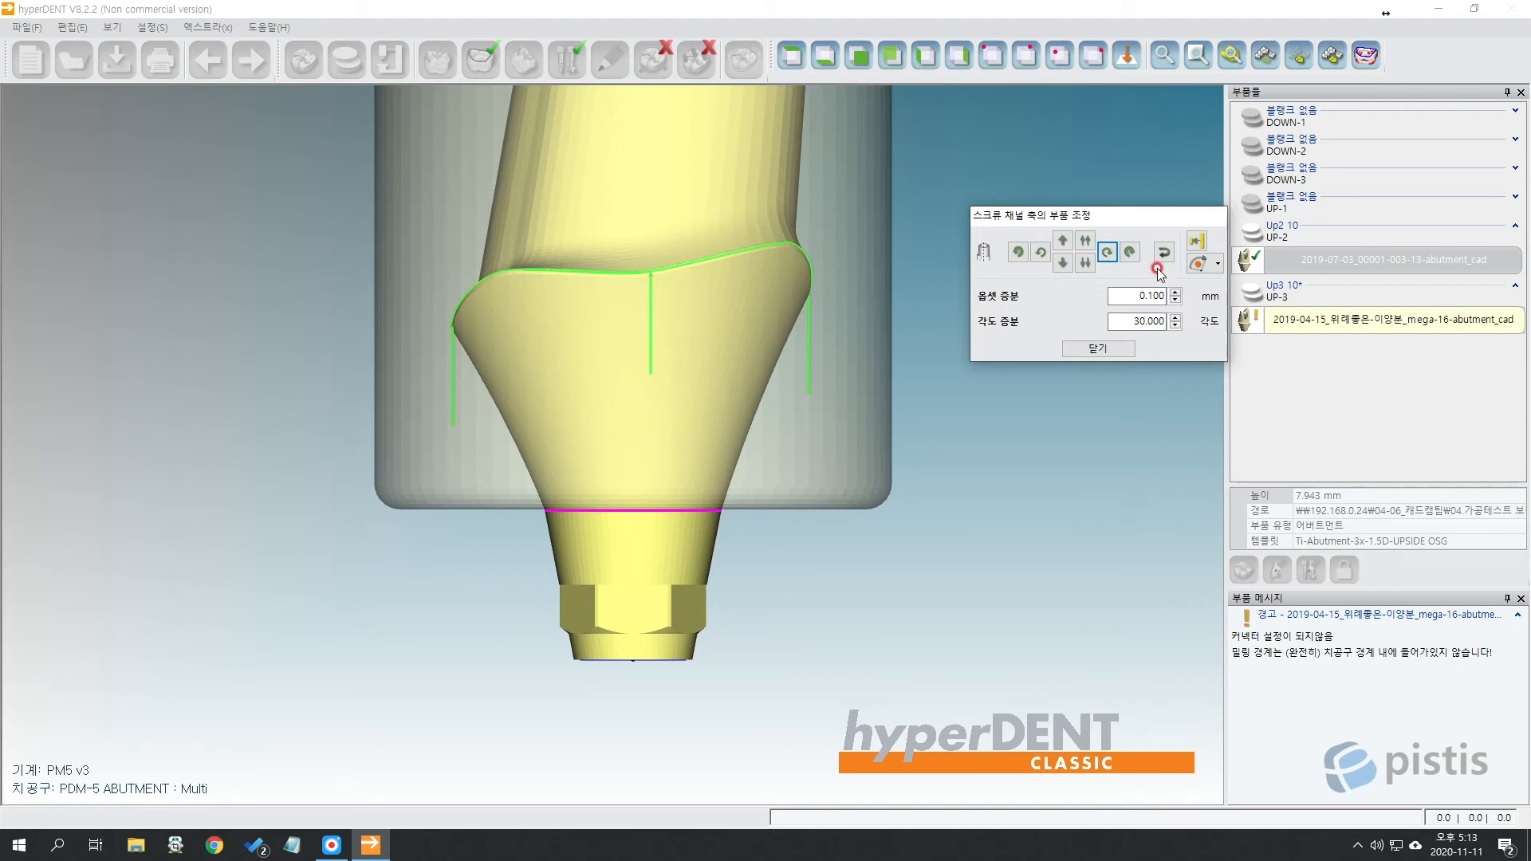
scroll(860, 394, "down", 3)
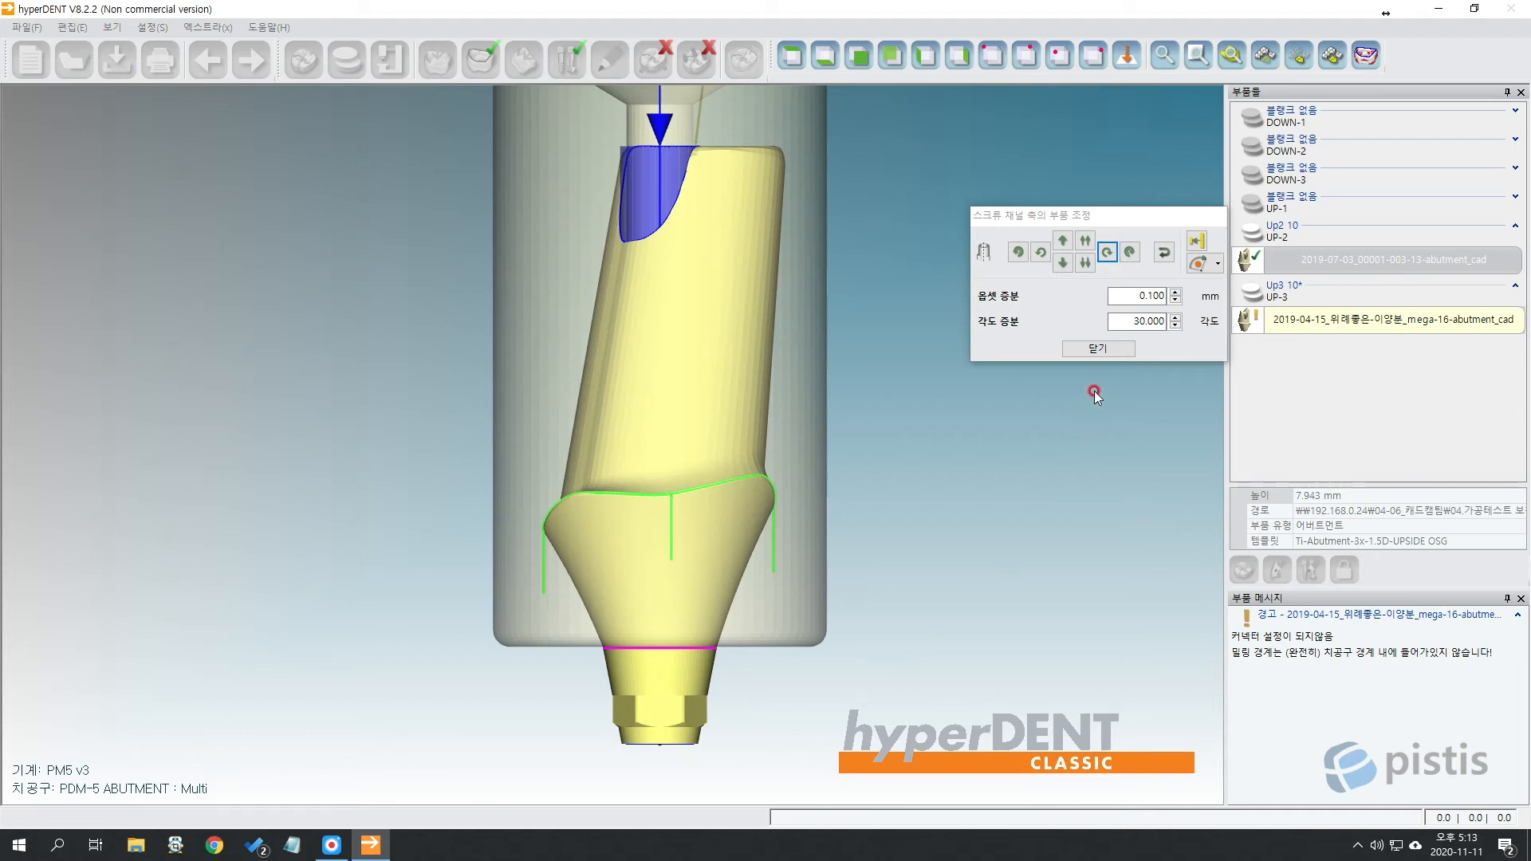
double_click(1124, 322)
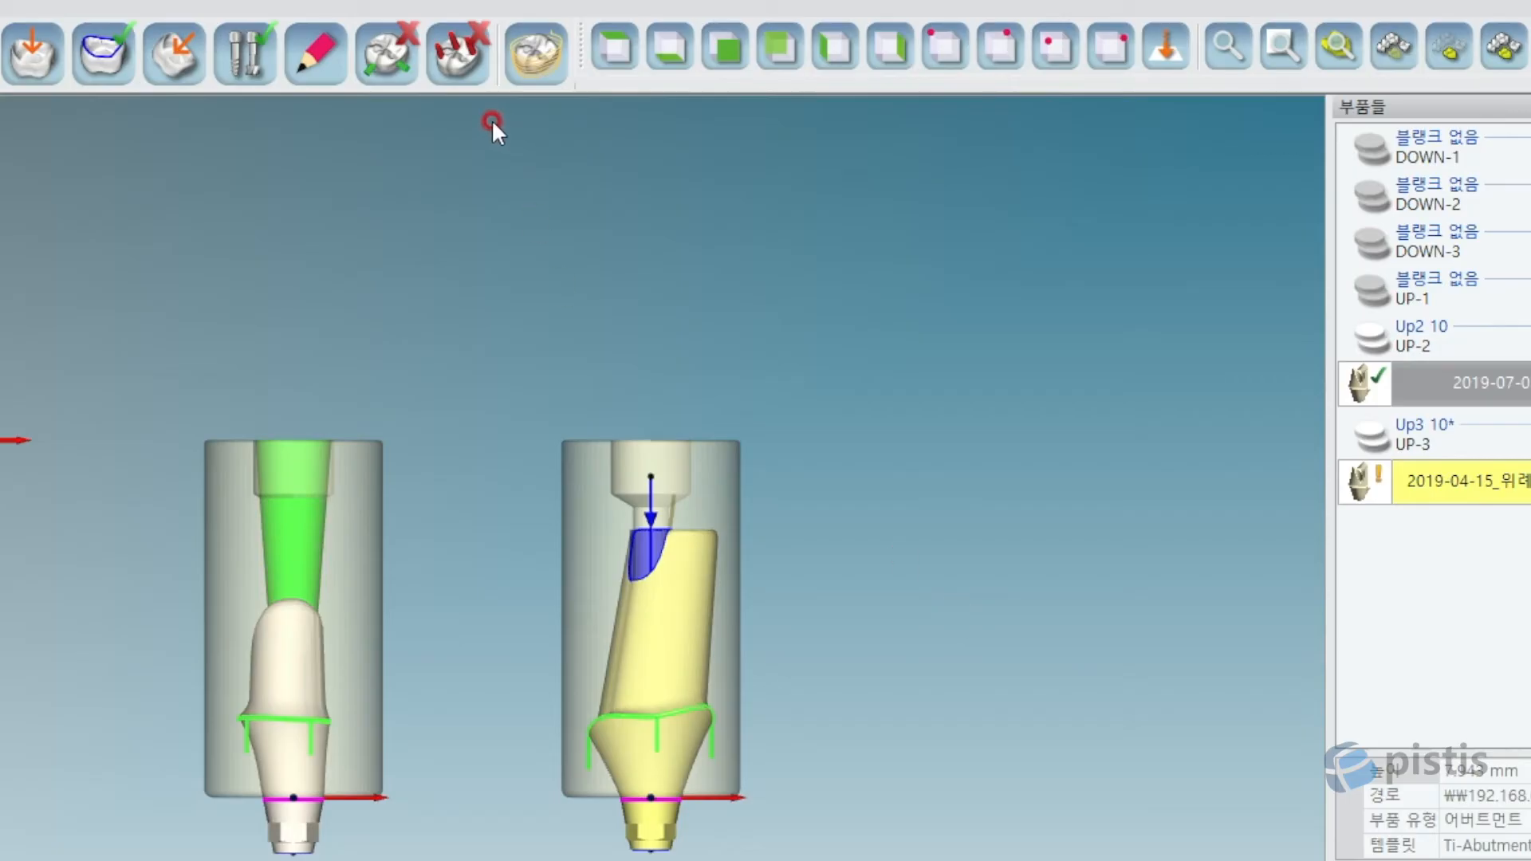
Set the Template Profile to Ti-Abutment-3x-1.5D-UPSIDE★ and close the Template Selection dialog.
left_click(257, 64)
left_click(1188, 536)
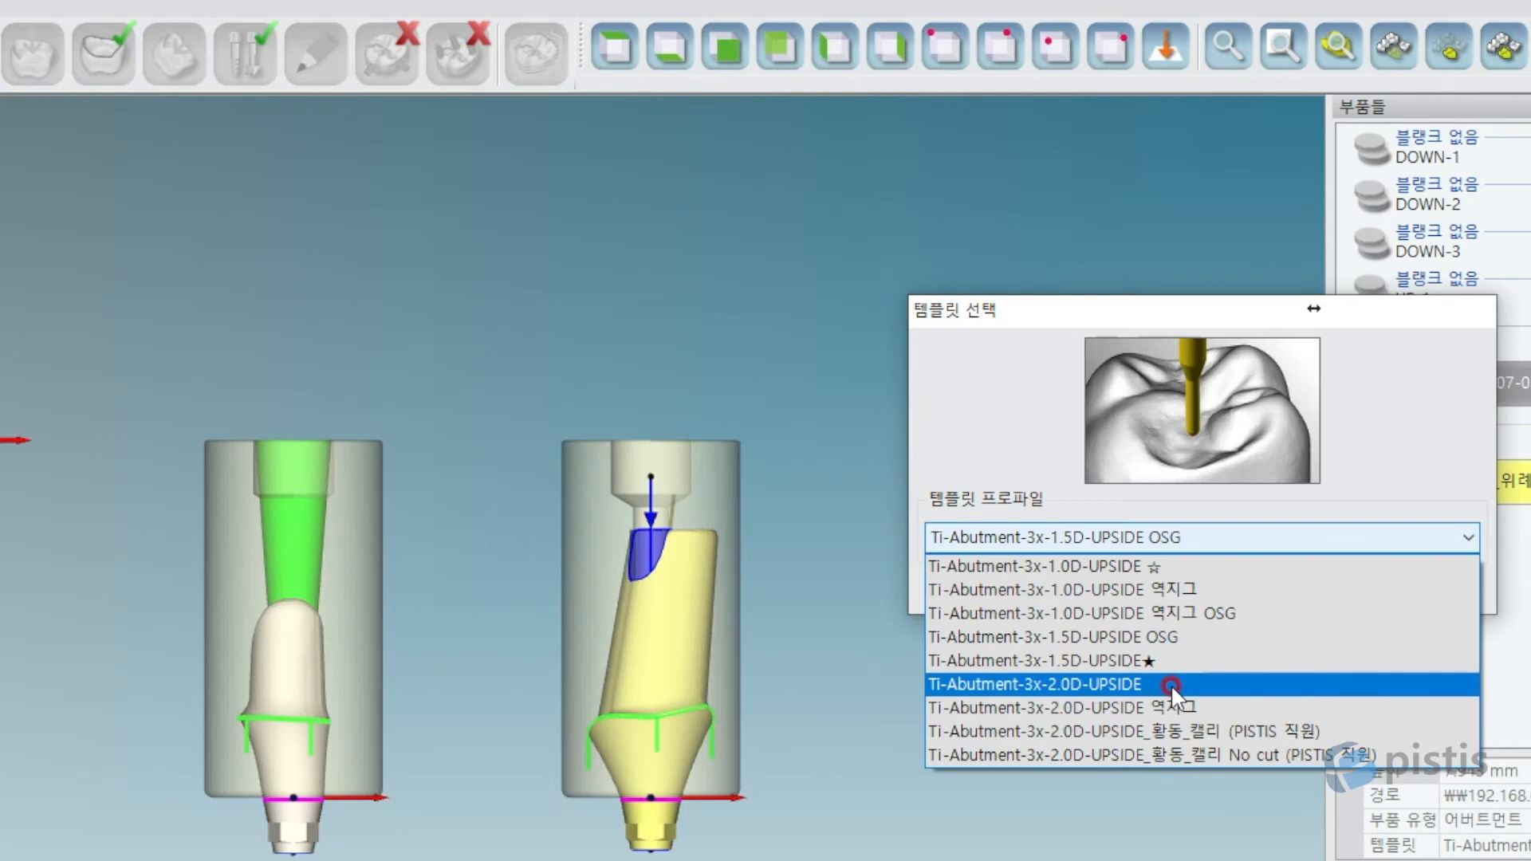
left_click(1212, 591)
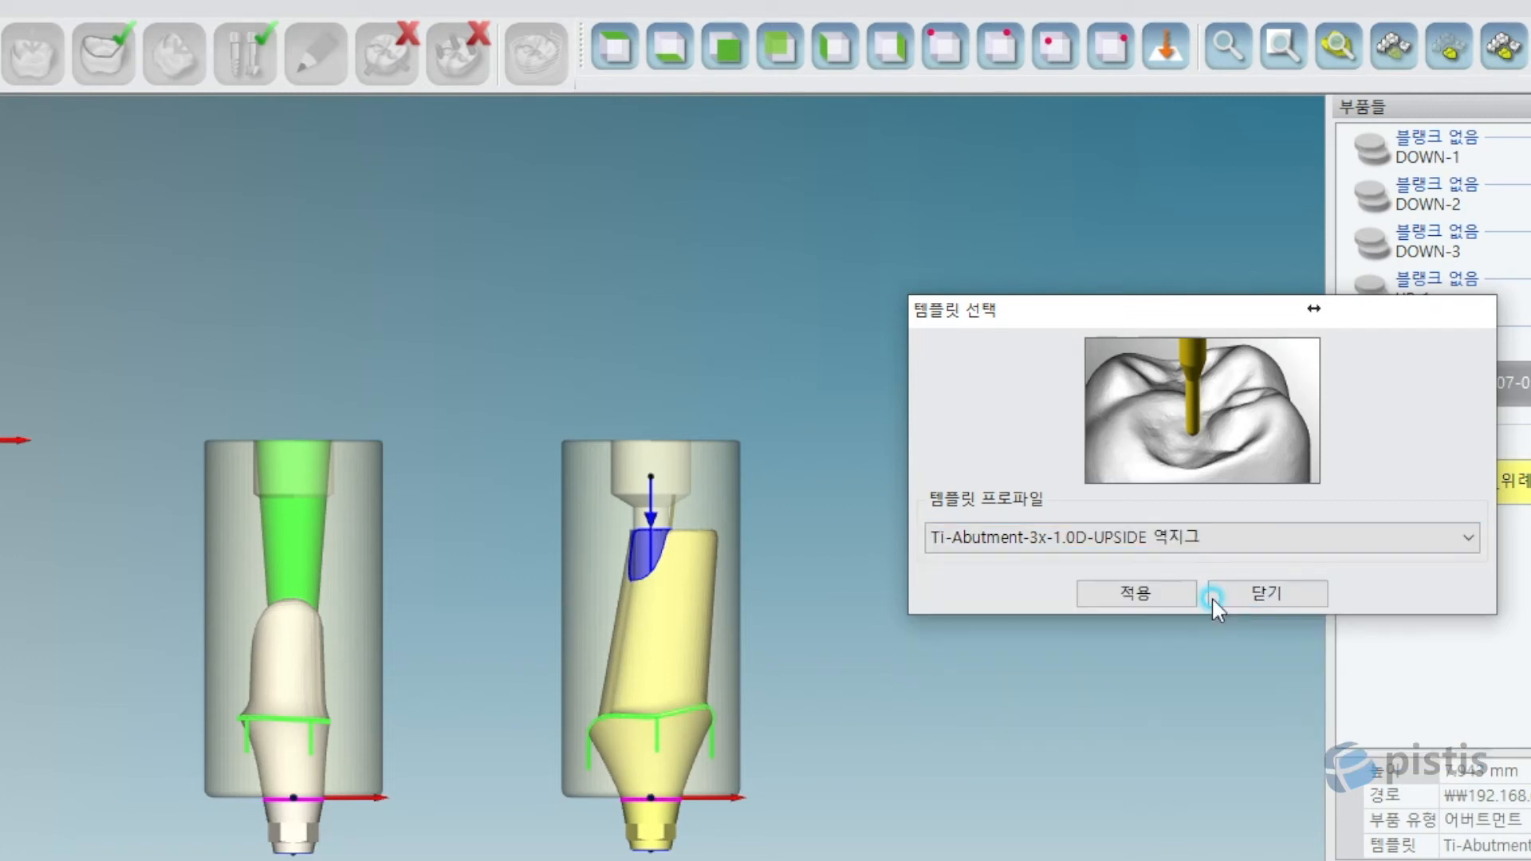
left_click(1279, 536)
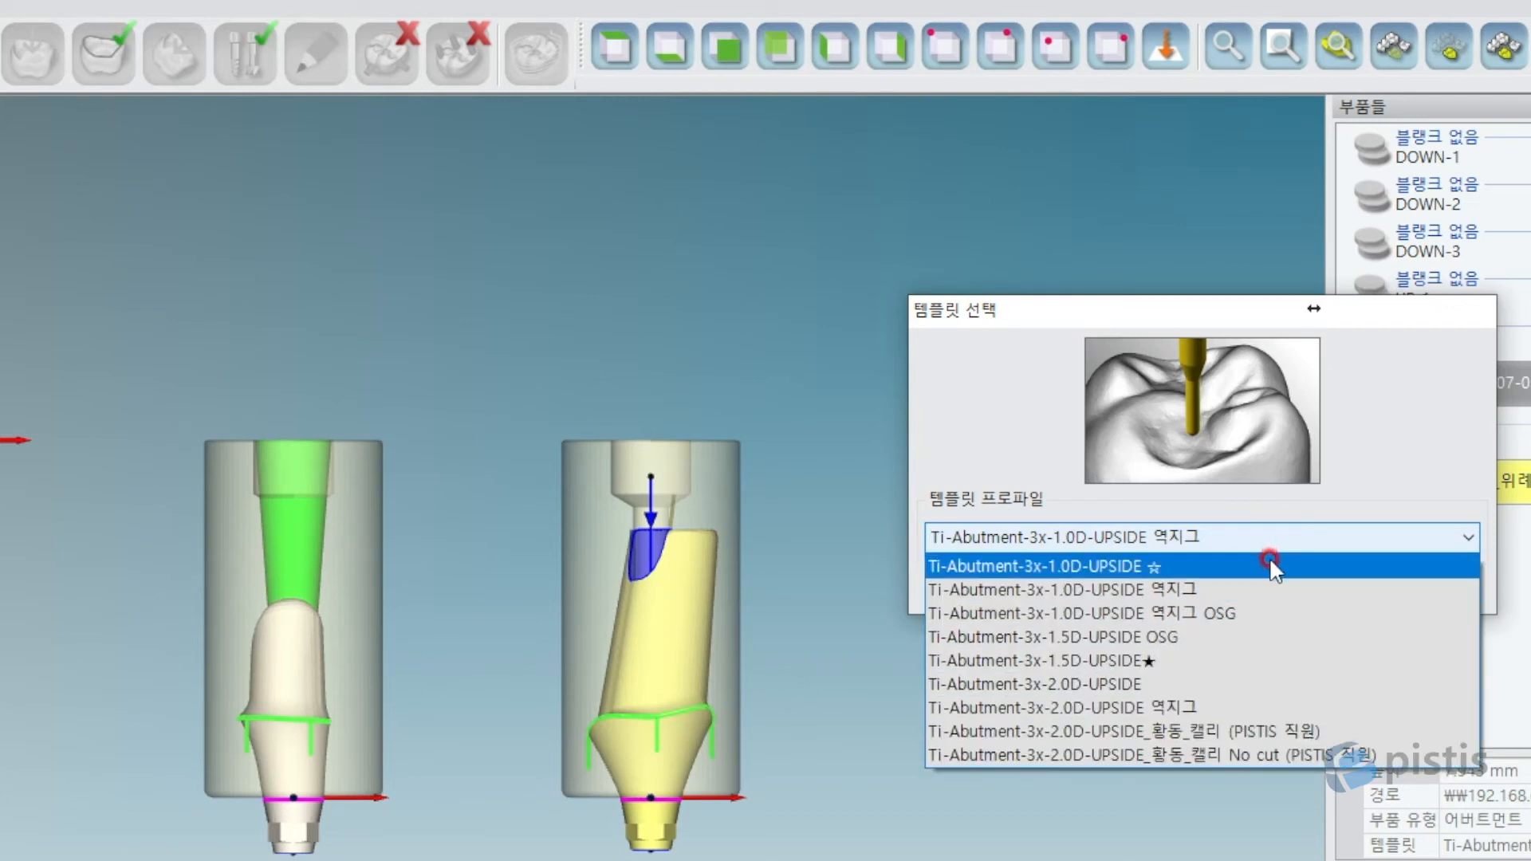
left_click(1172, 660)
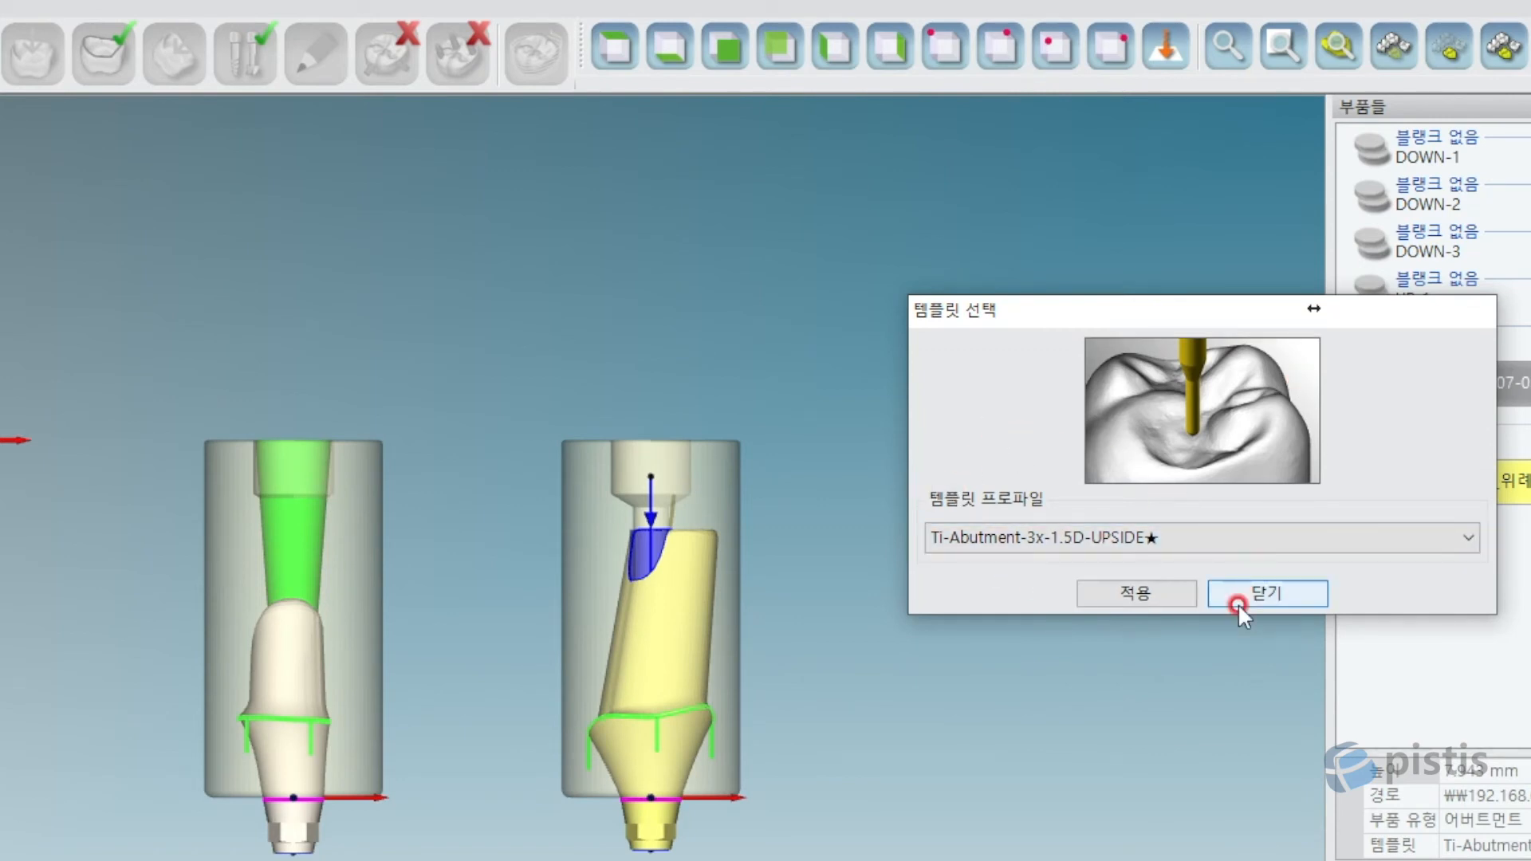
left_click(986, 539)
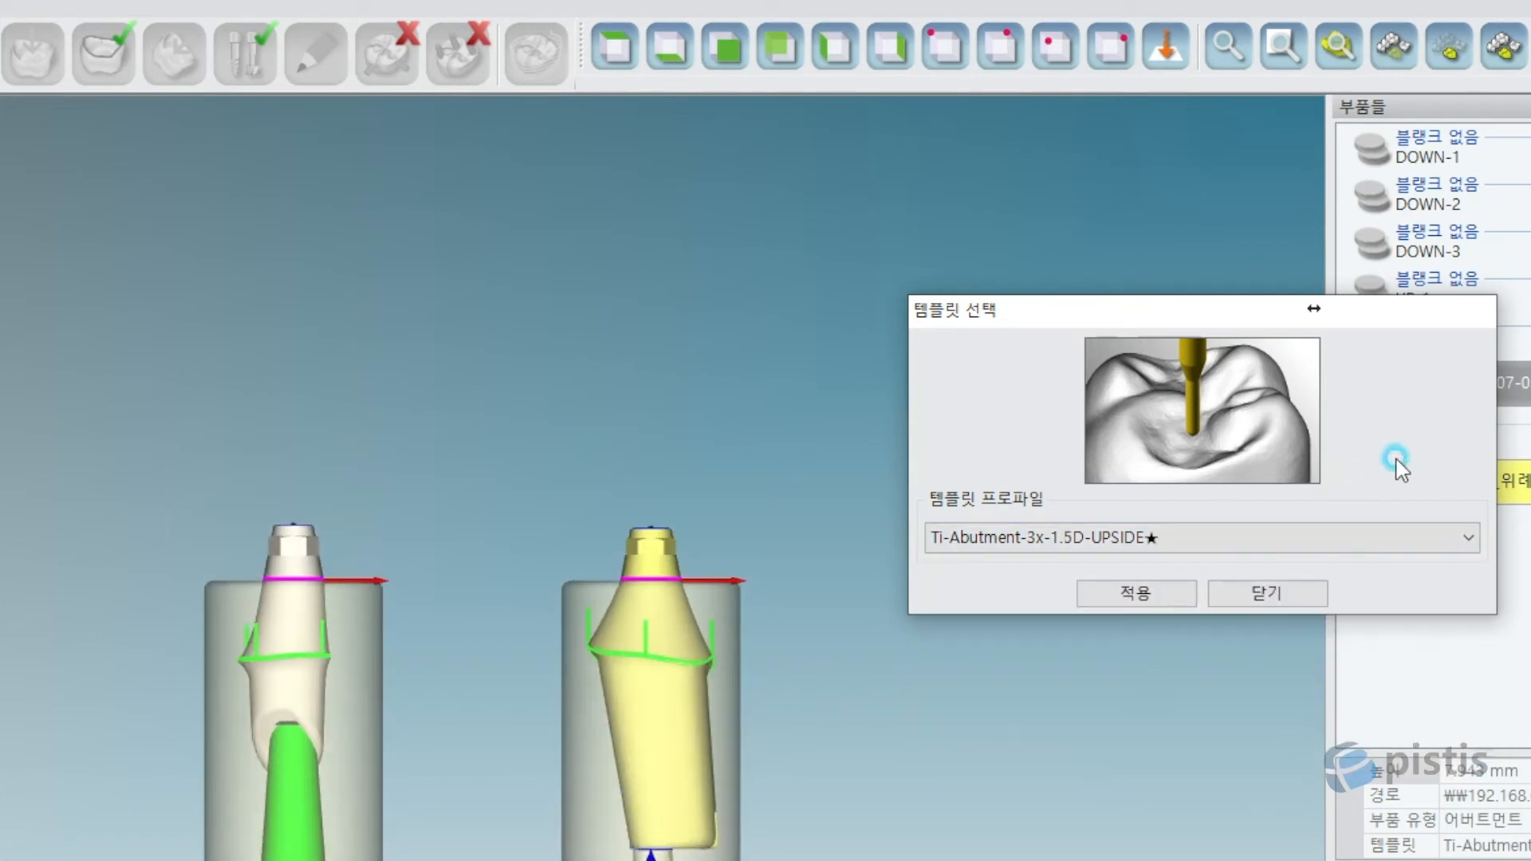
left_click(1387, 456)
left_click(1267, 595)
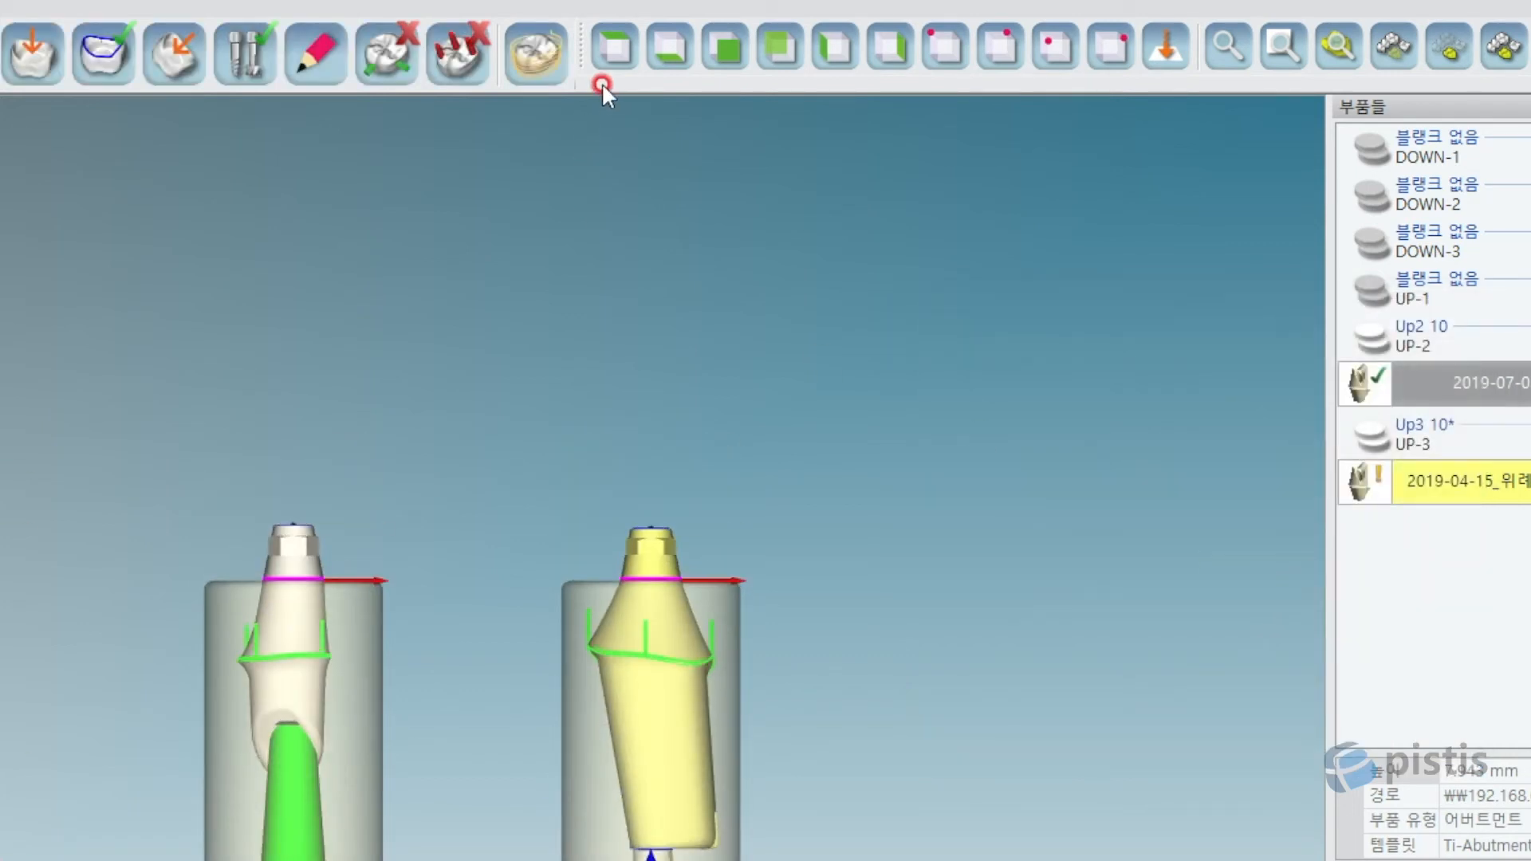
left_click(611, 67)
scroll(769, 730, "down", 4)
middle_click_drag(1052, 830, 853, 711)
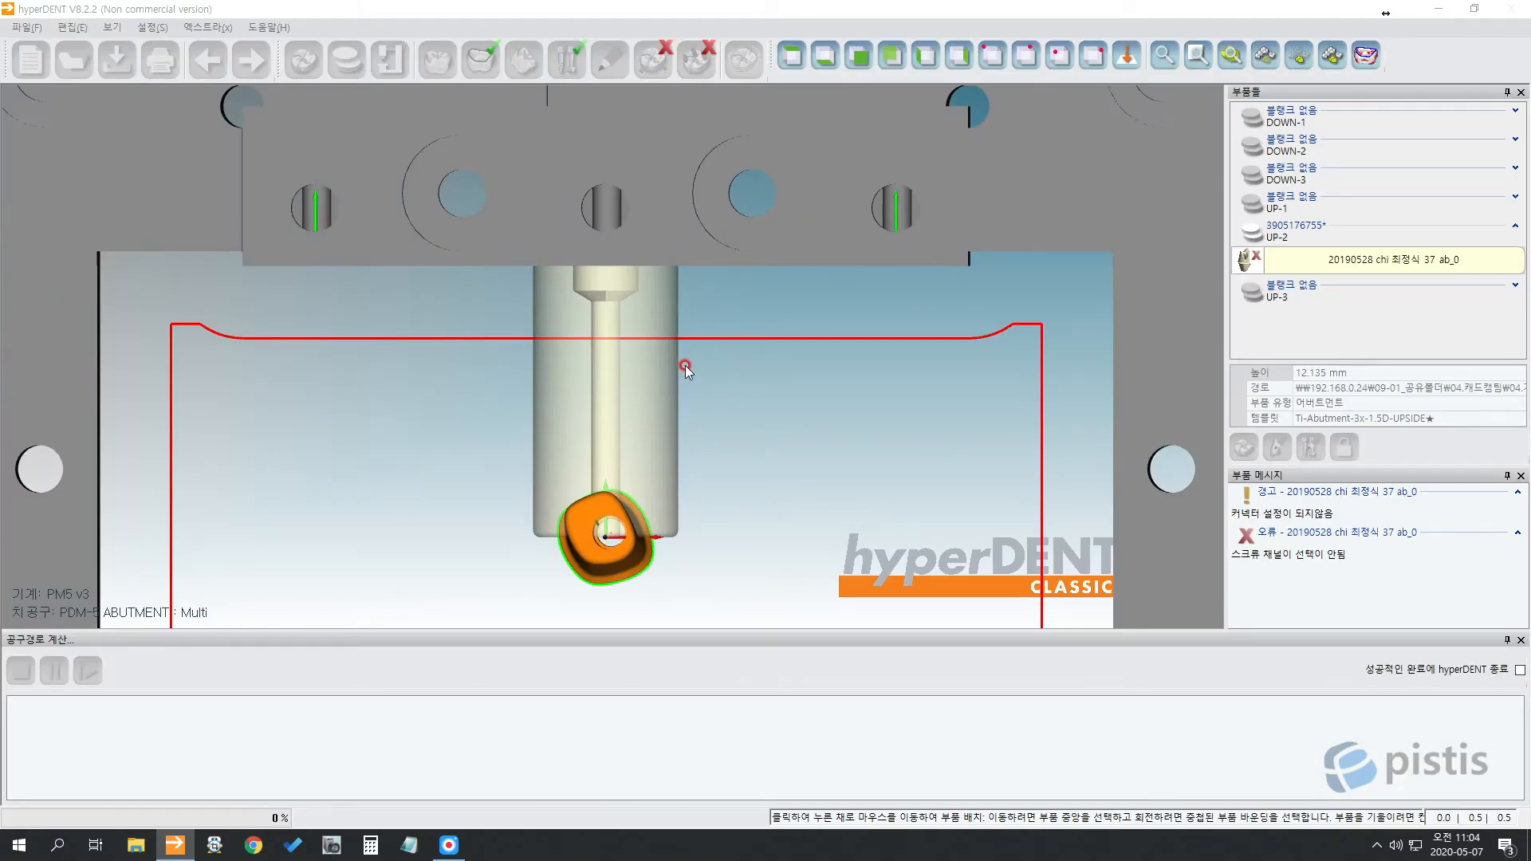
left_click_drag(772, 381, 773, 408, "ctrl")
right_click_drag(773, 408, 778, 281)
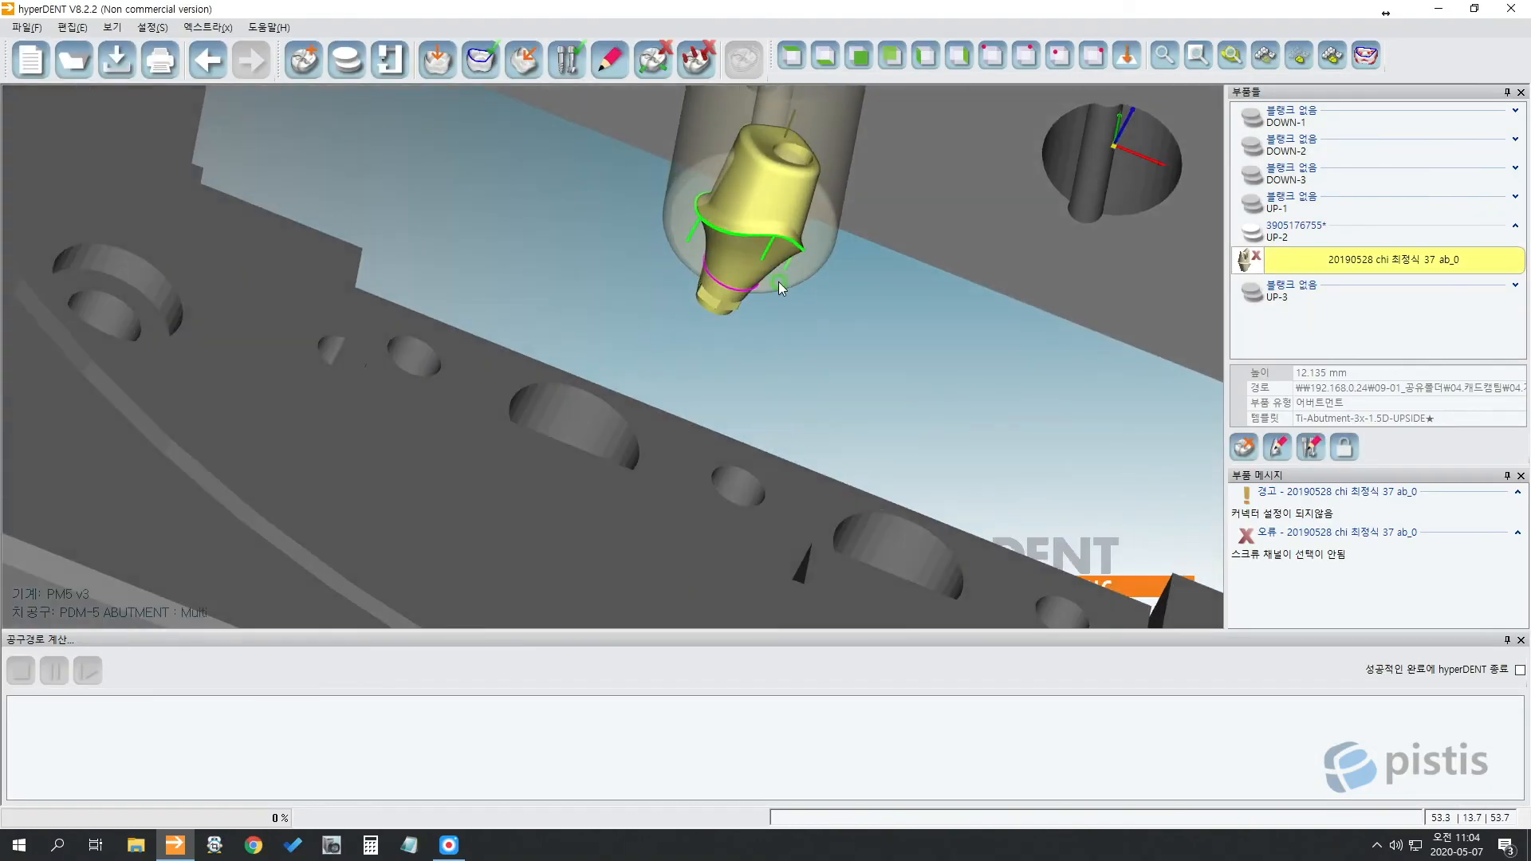
left_click(795, 56)
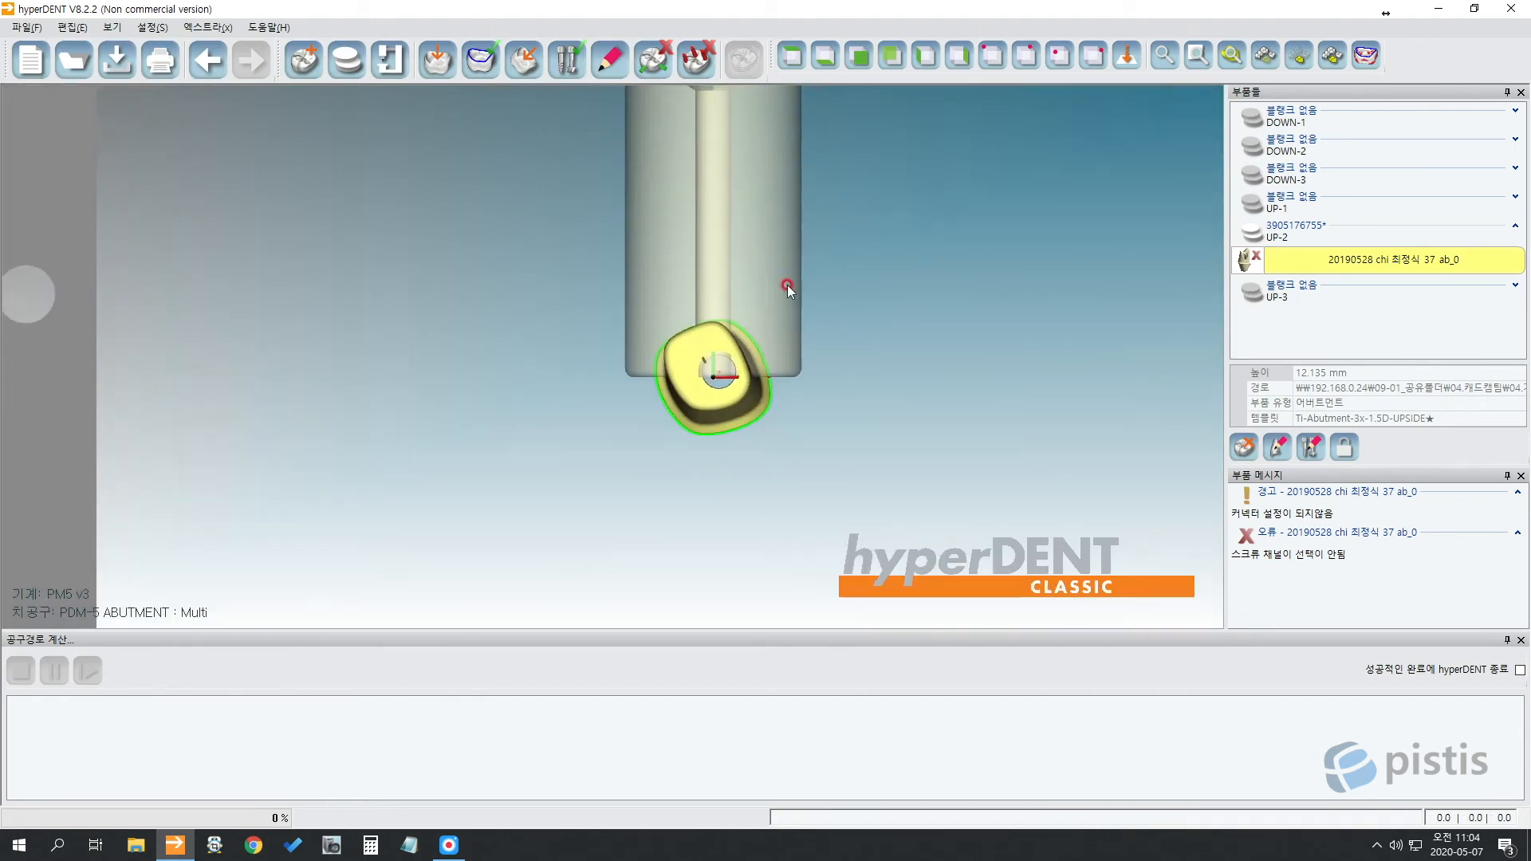
left_click(778, 410)
left_click(681, 399)
right_click_drag(834, 476, 829, 338)
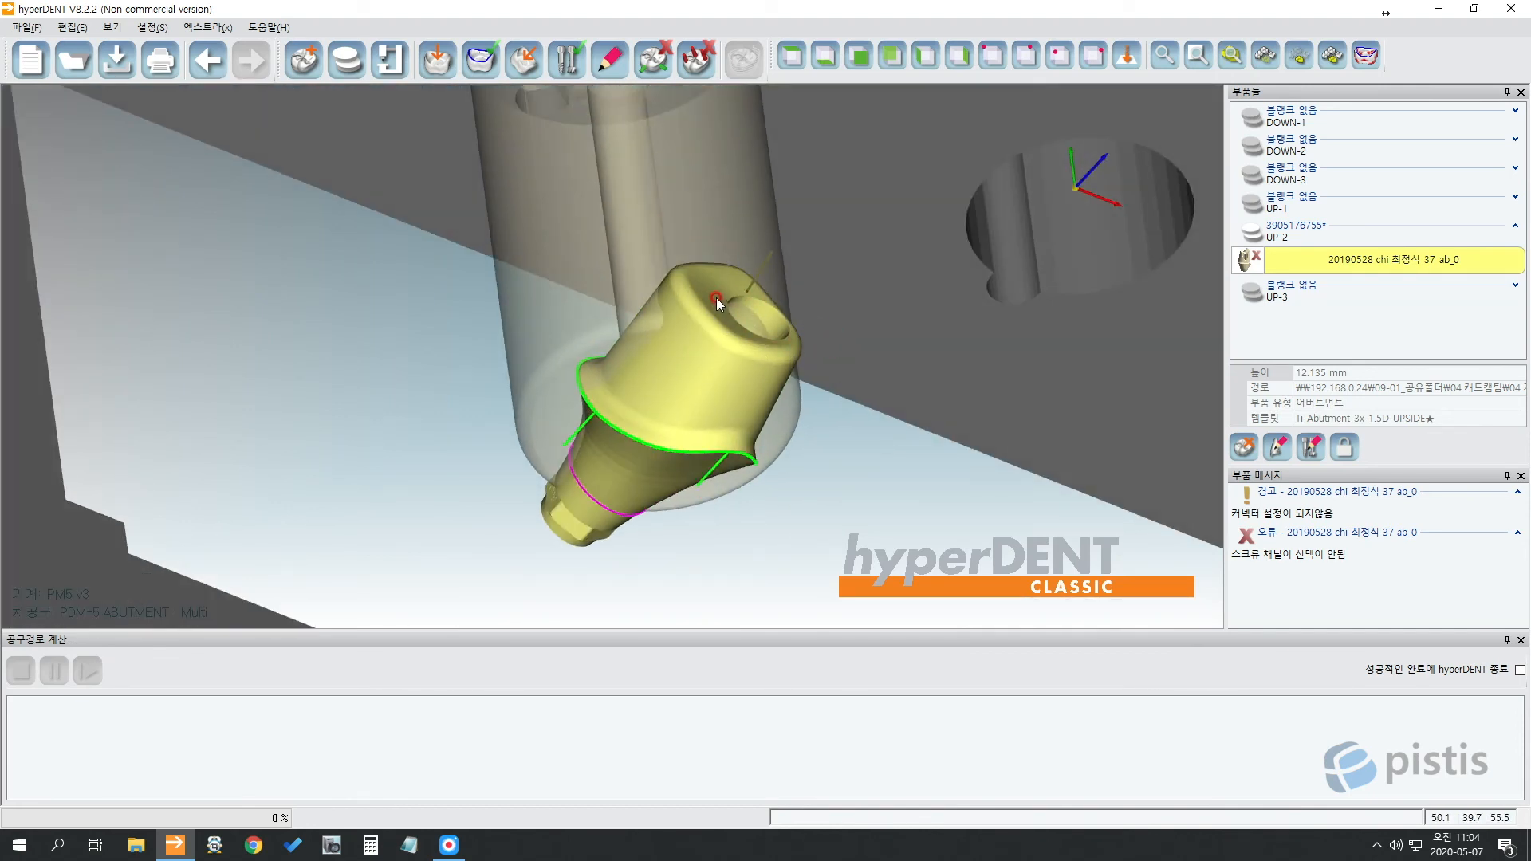
right_click_drag(716, 298, 714, 432)
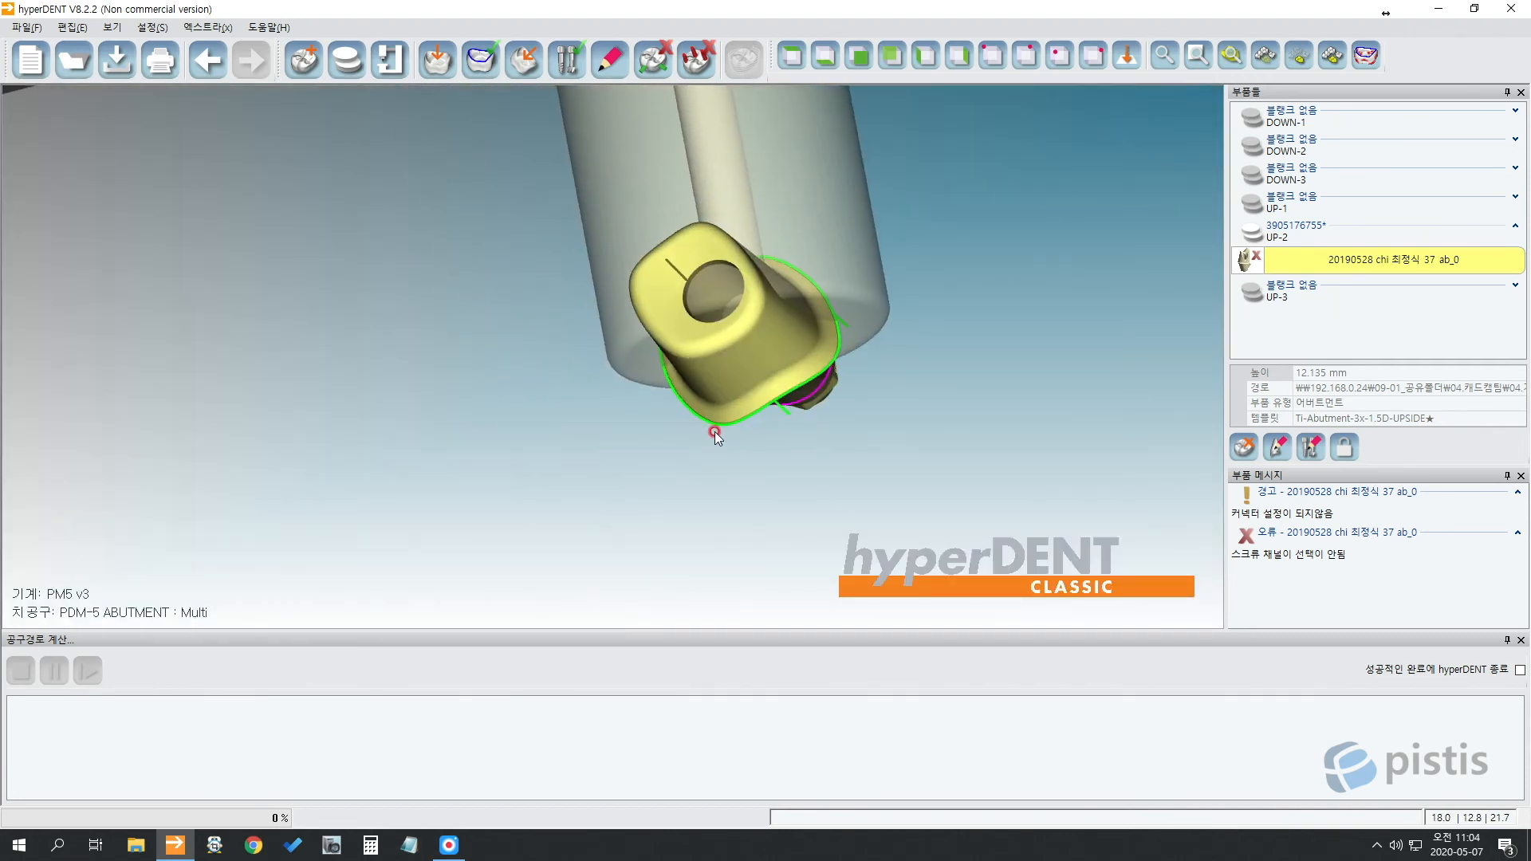
right_click_drag(869, 452, 878, 389)
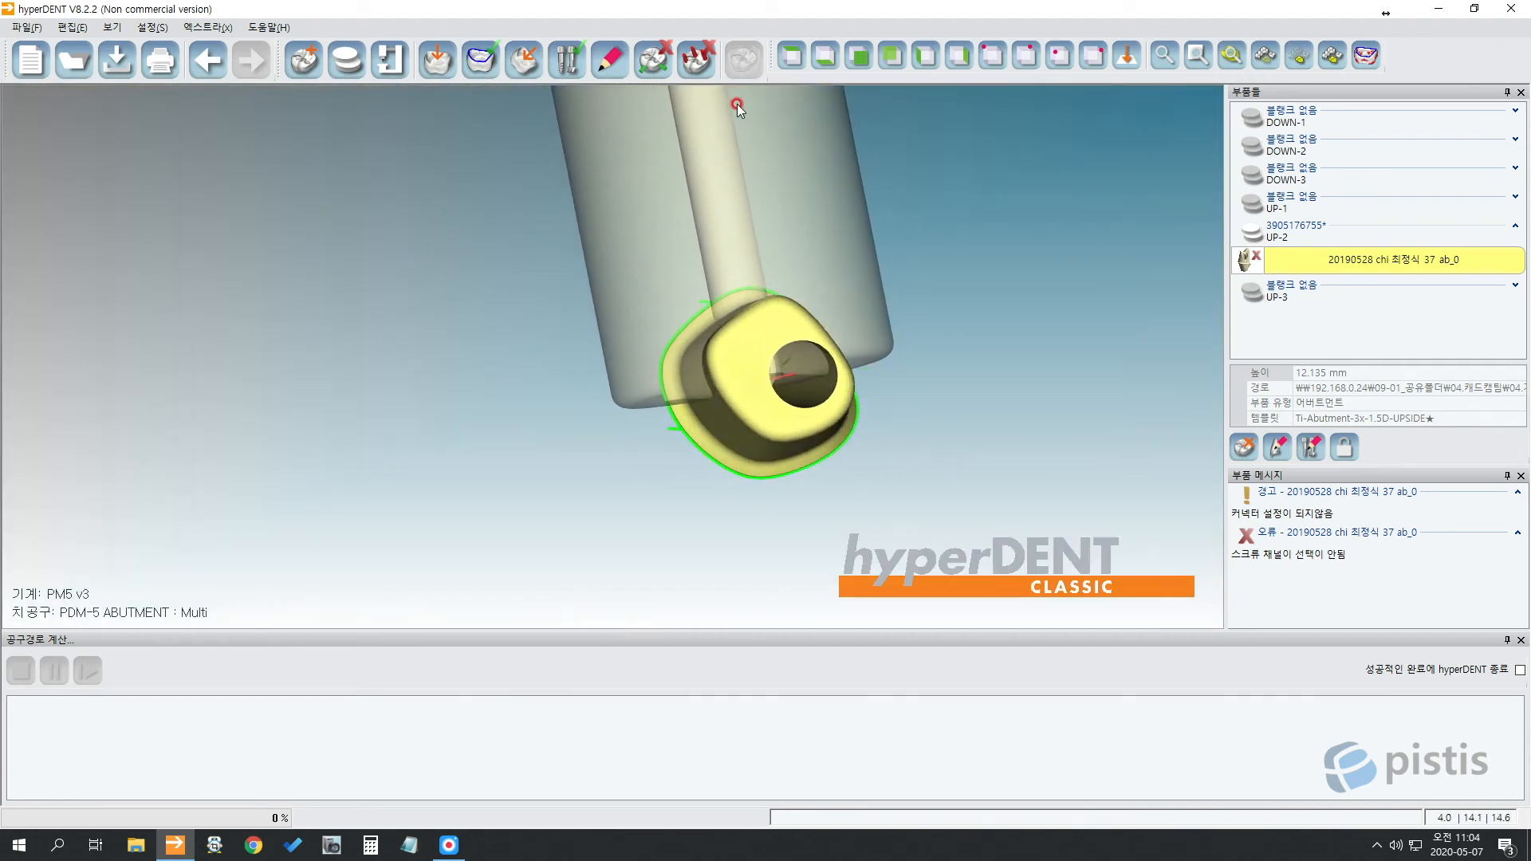
left_click(752, 350)
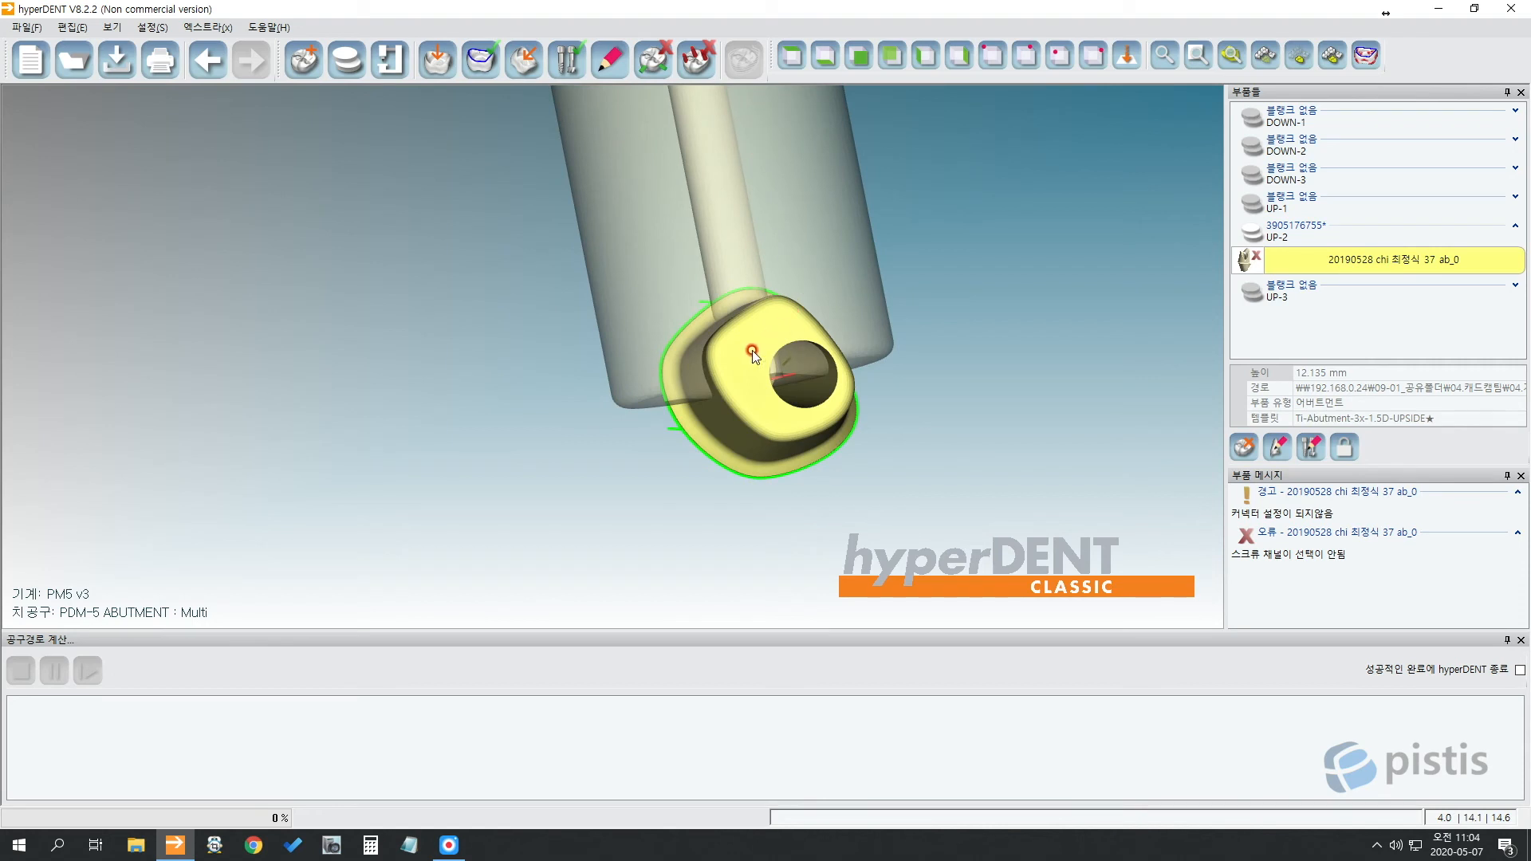
In 부품 특징 식별's 임플란트 인터페이스 tab, create a first screw channel, then delete it as misplaced.
left_click(482, 60)
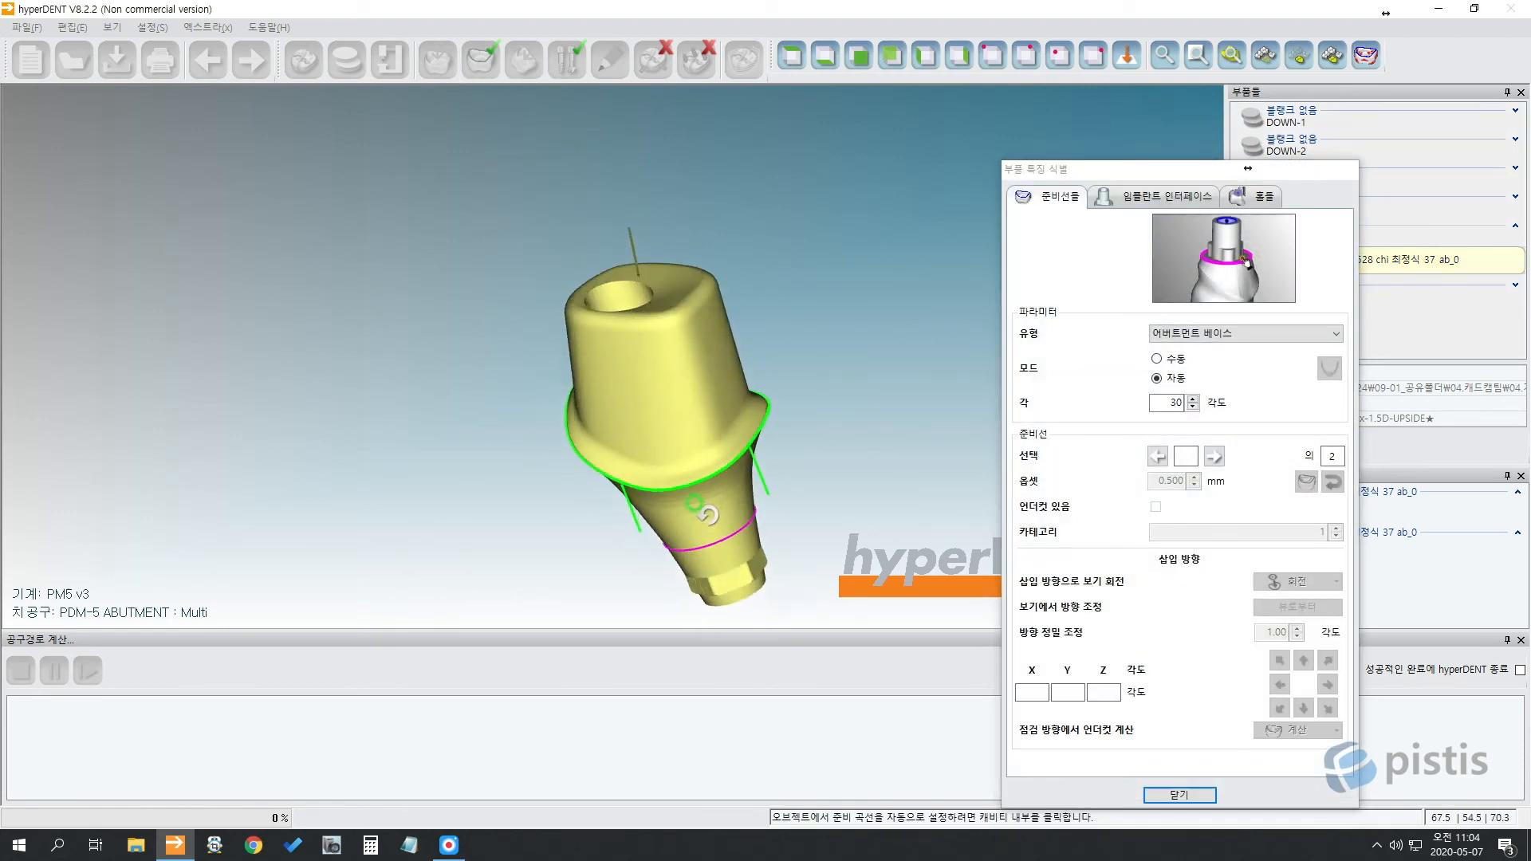
left_click(1168, 201)
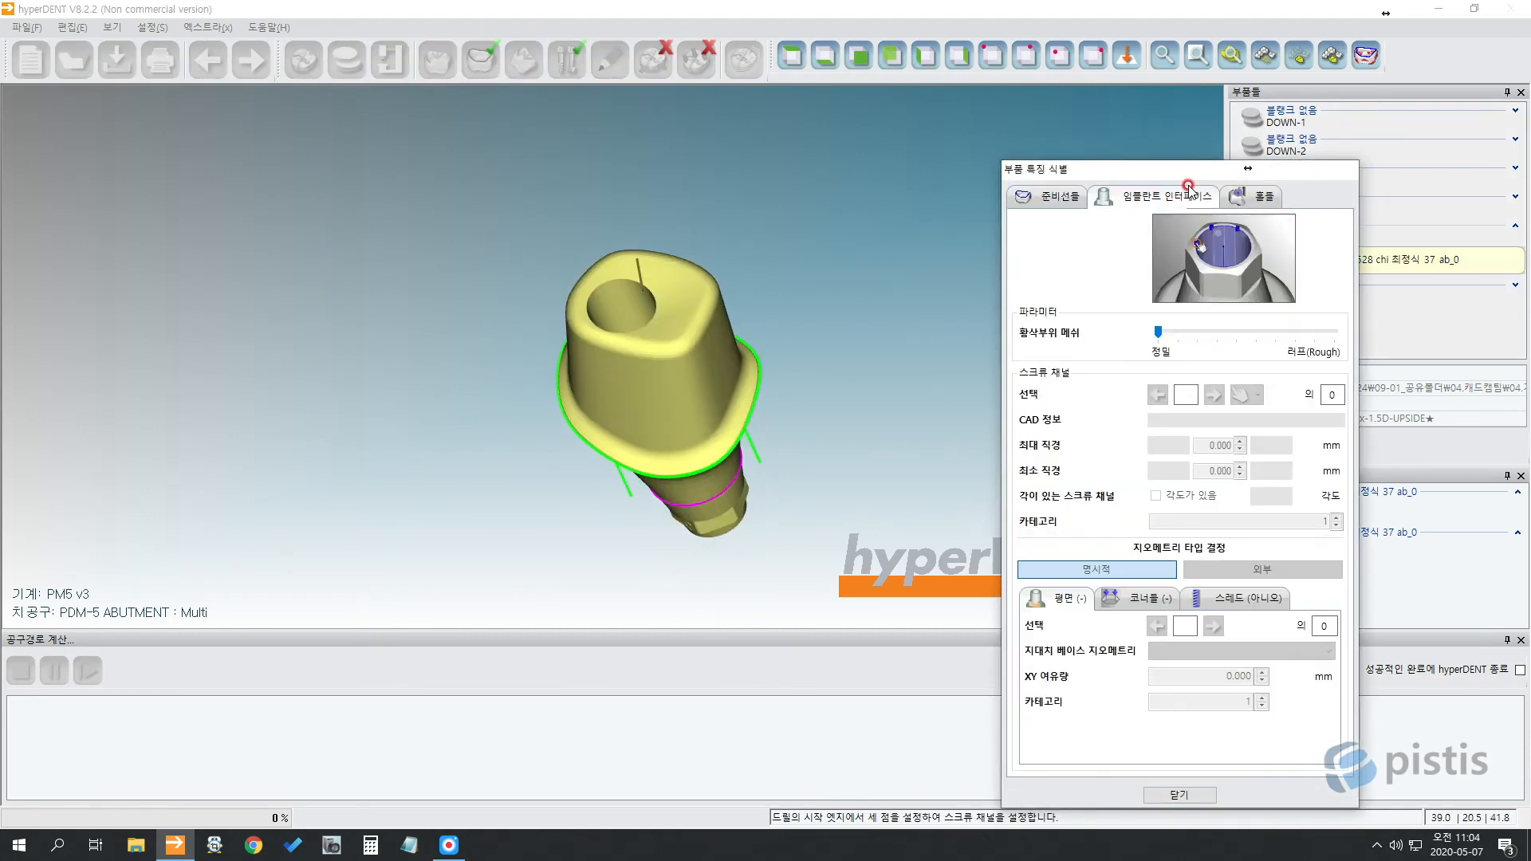
left_click_drag(1190, 173, 1120, 80)
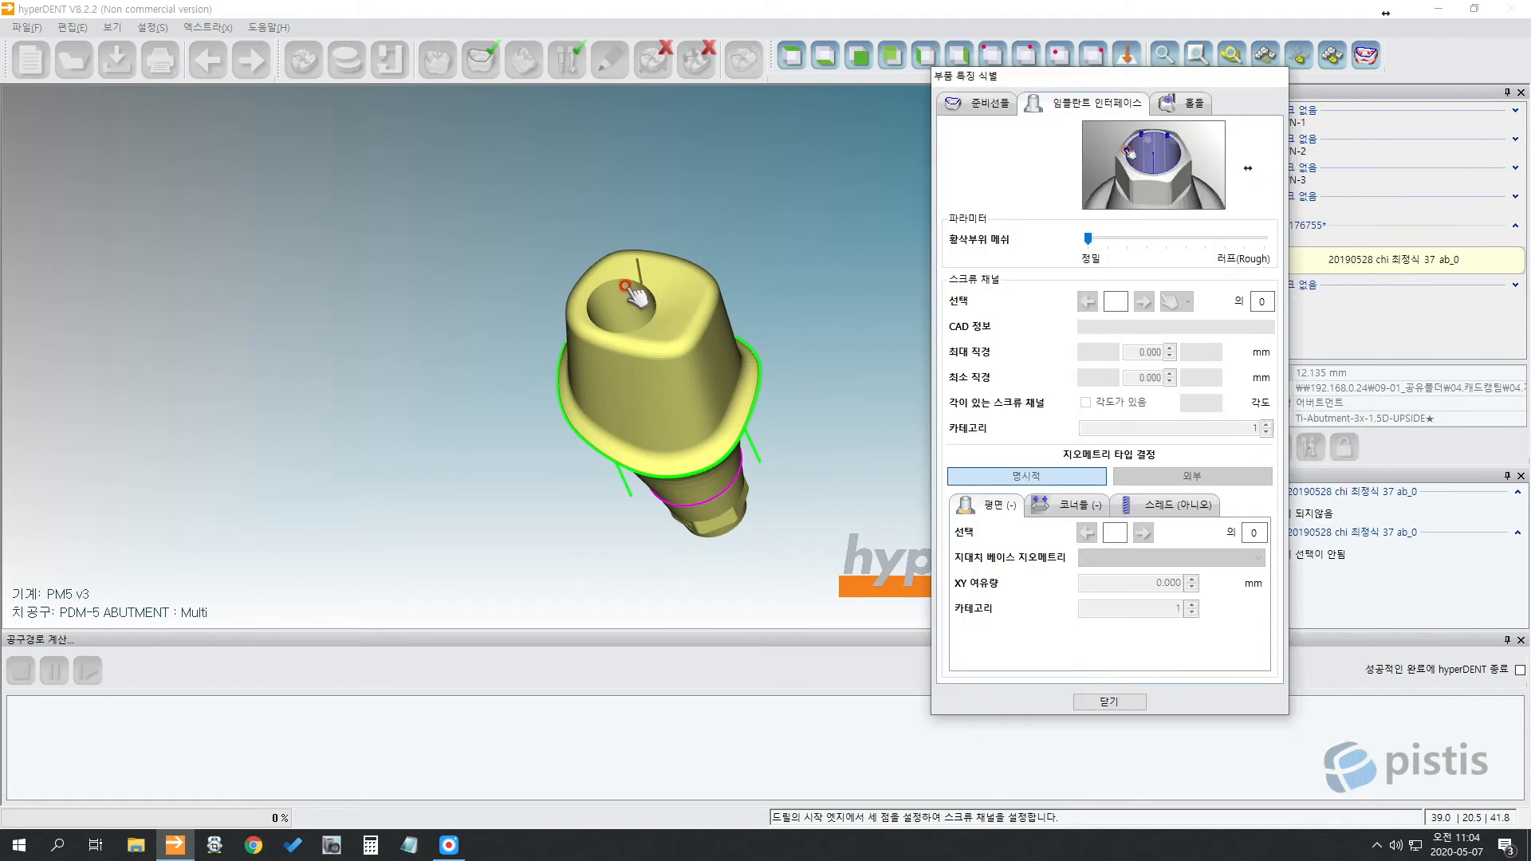
scroll(605, 307, "up", 5)
middle_click_drag(633, 303, 629, 321)
left_click(604, 329)
left_click(626, 309)
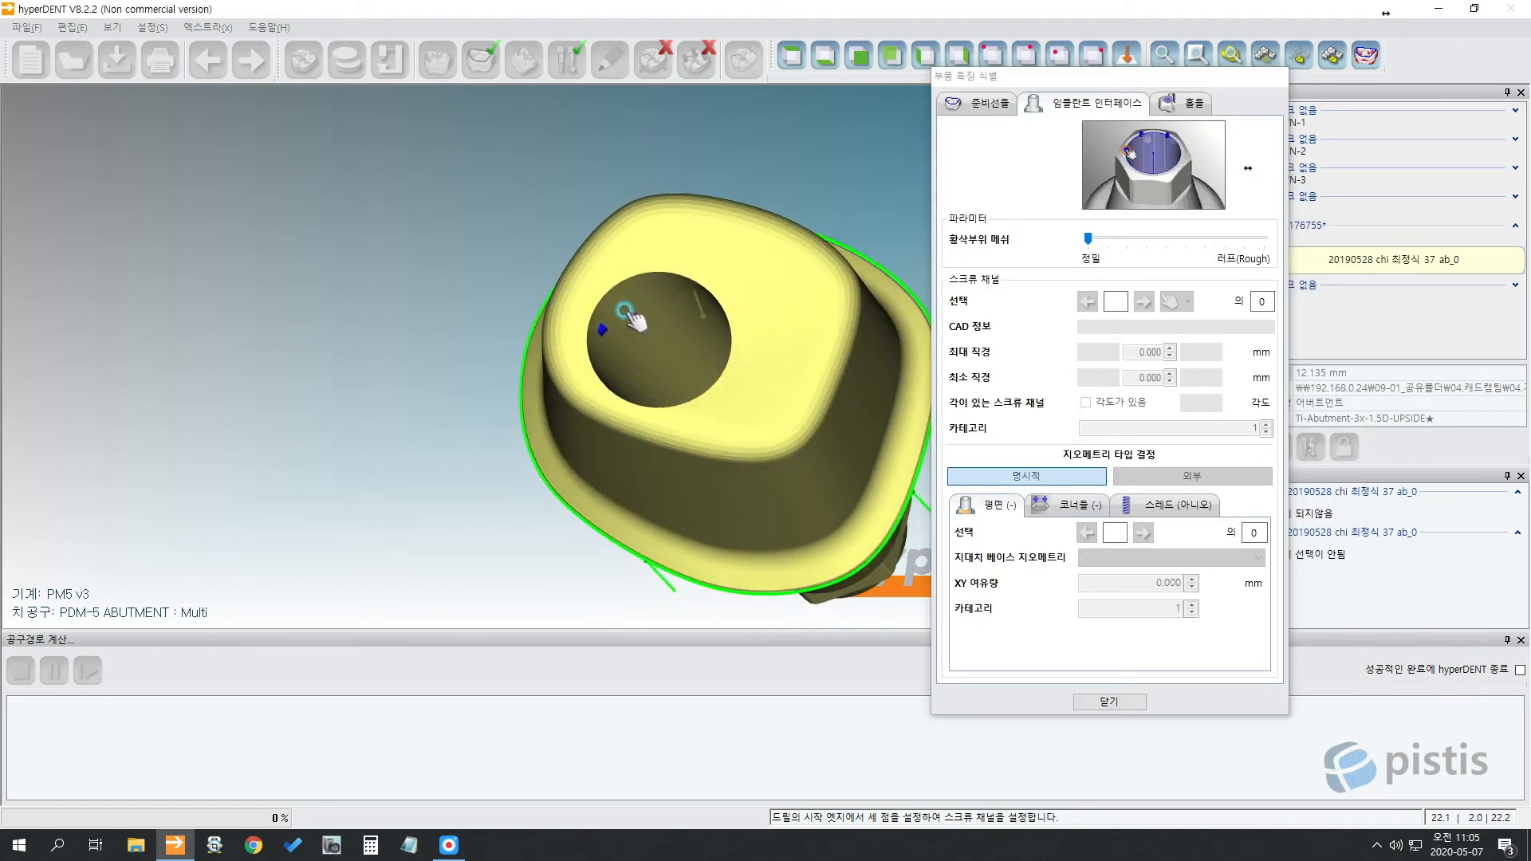
left_click(675, 308)
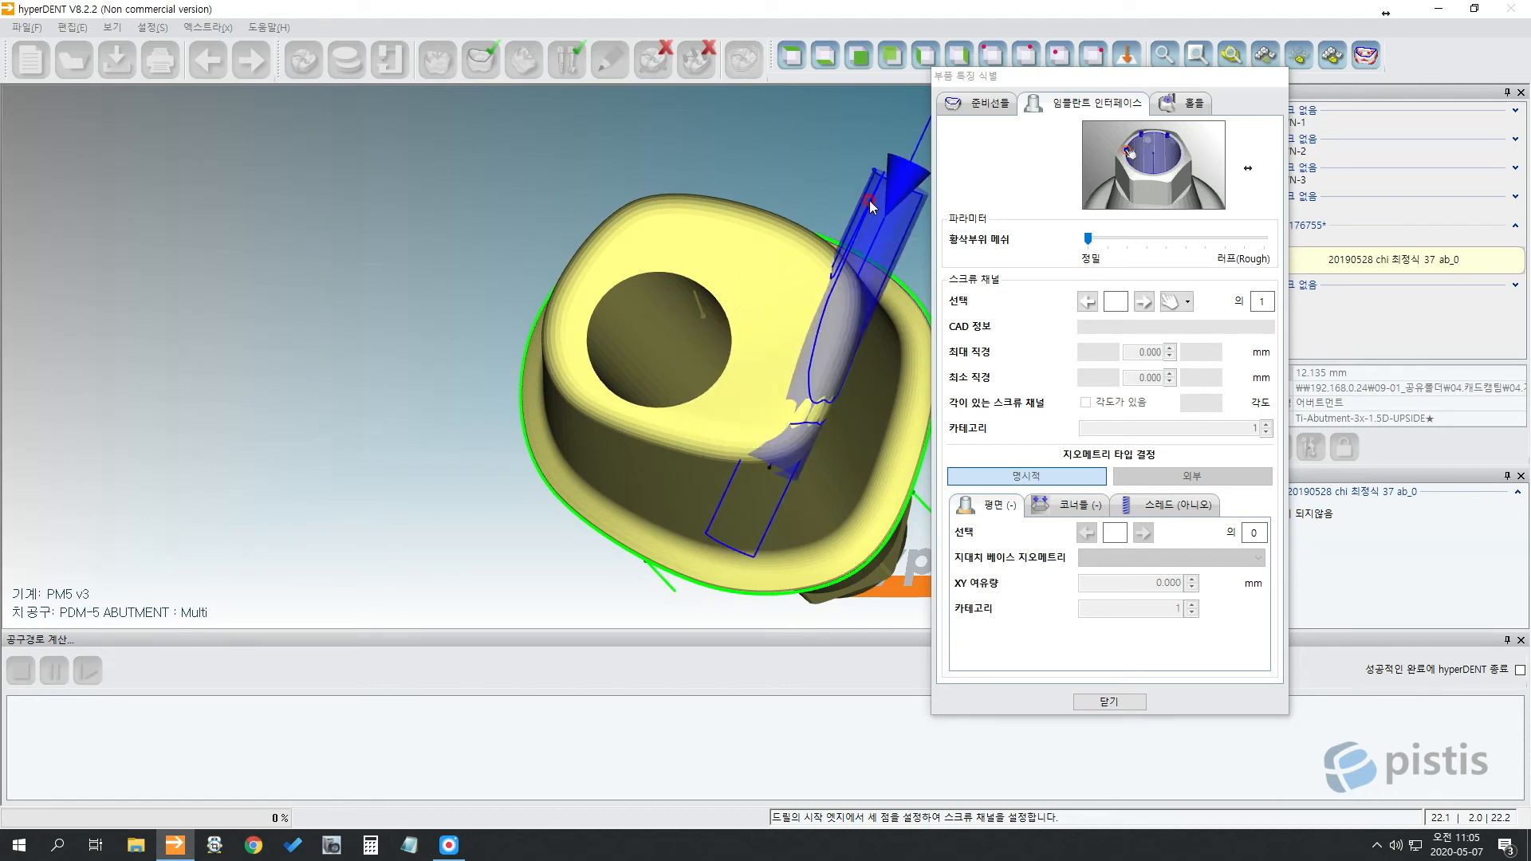
middle_click_drag(868, 197, 643, 206)
mouse_move(397, 386)
middle_mouse_down()
mouse_move(379, 361)
mouse_move(558, 240)
middle_mouse_up()
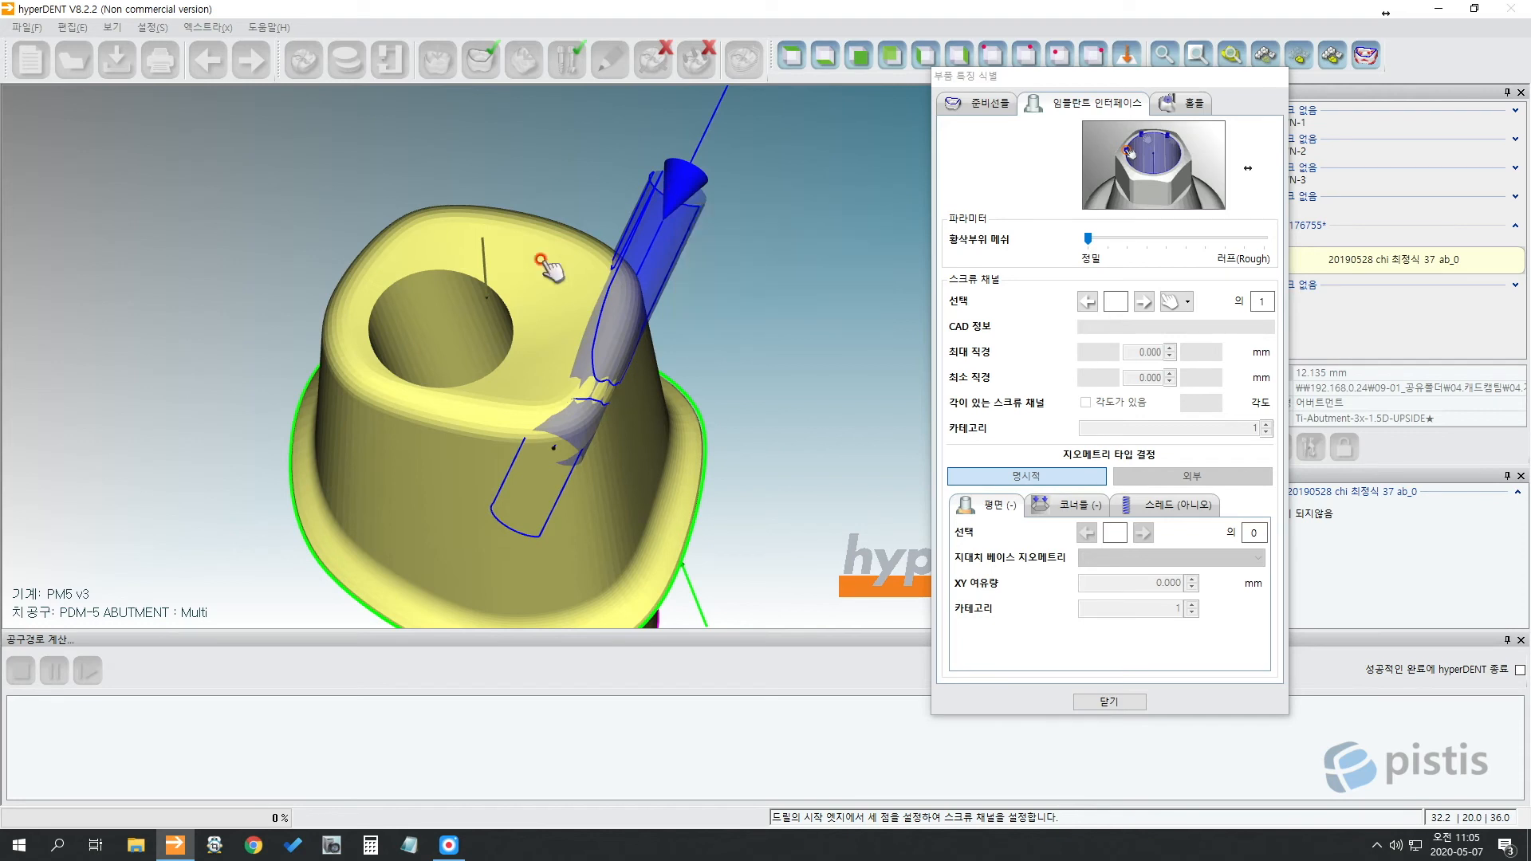
left_click(676, 185)
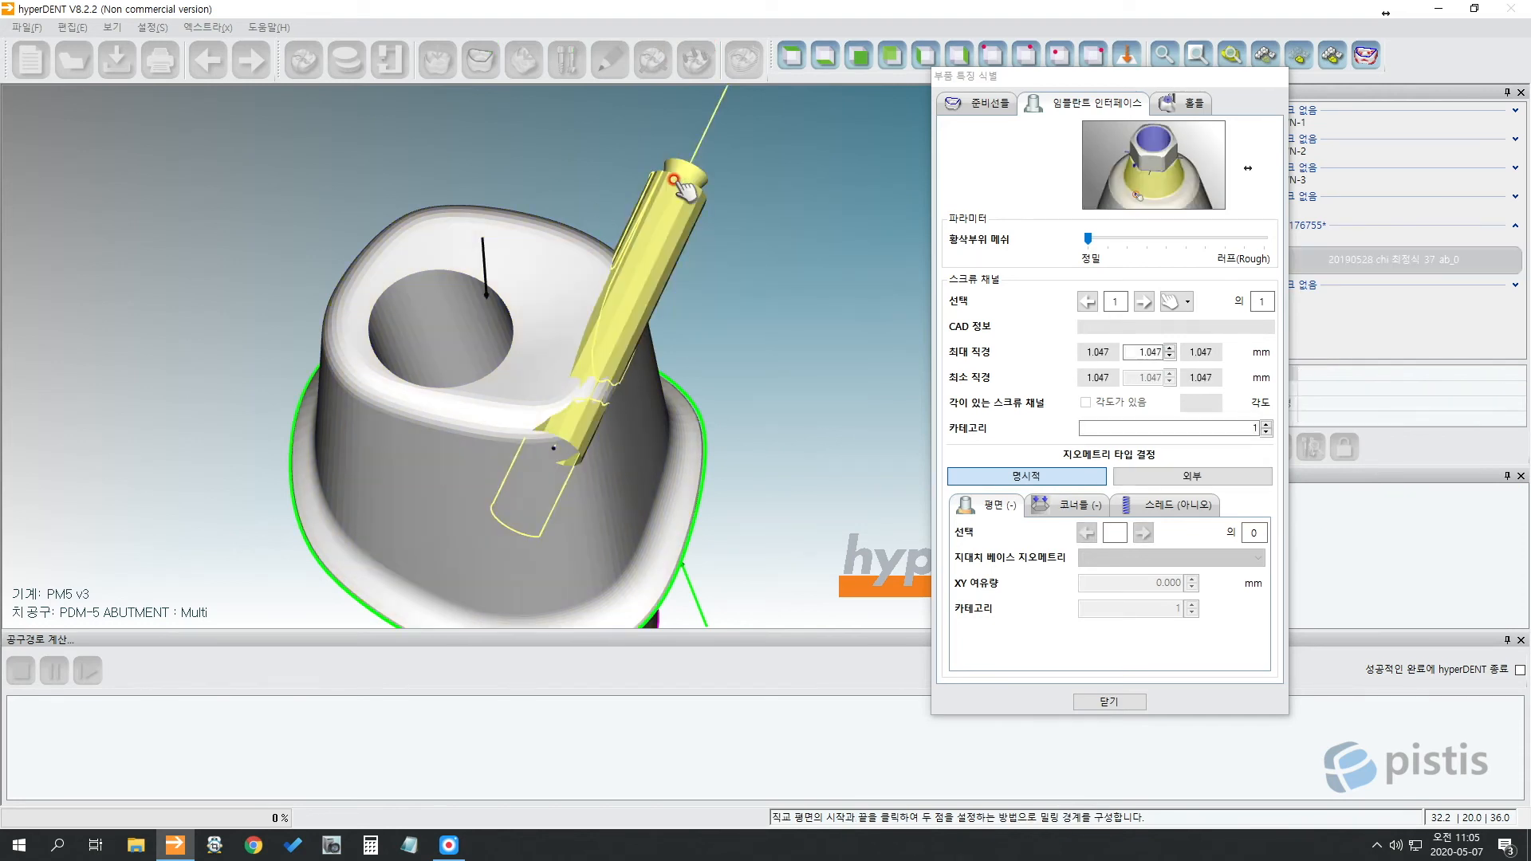
key("Delete")
Pick three points on the bore's inner edge to define the screw channel, then close the dialog.
middle_click_drag(394, 350, 560, 269)
left_click(487, 269)
left_click(526, 252)
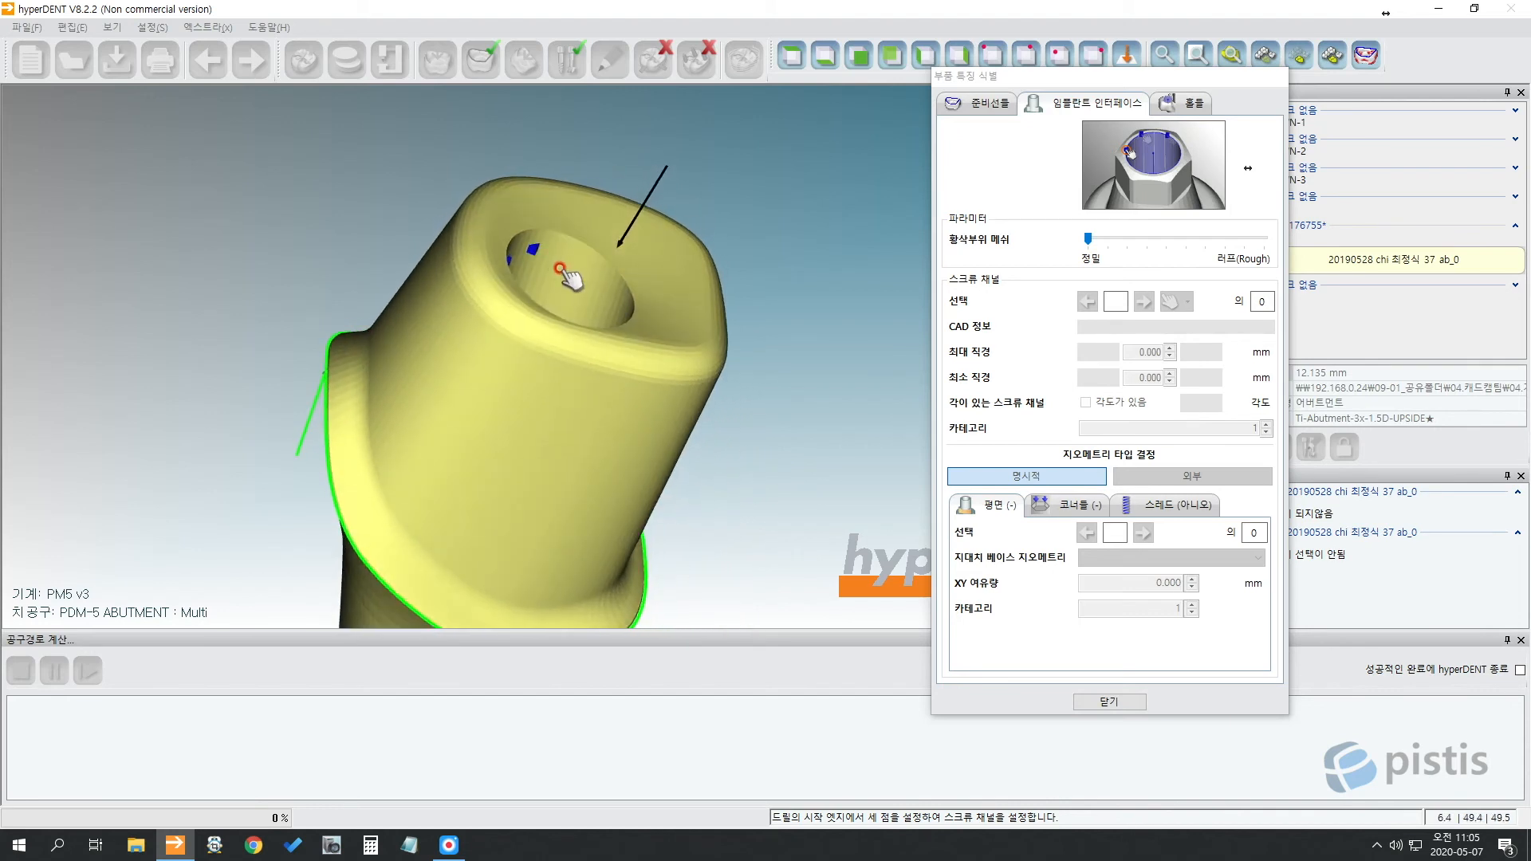
left_click(553, 256)
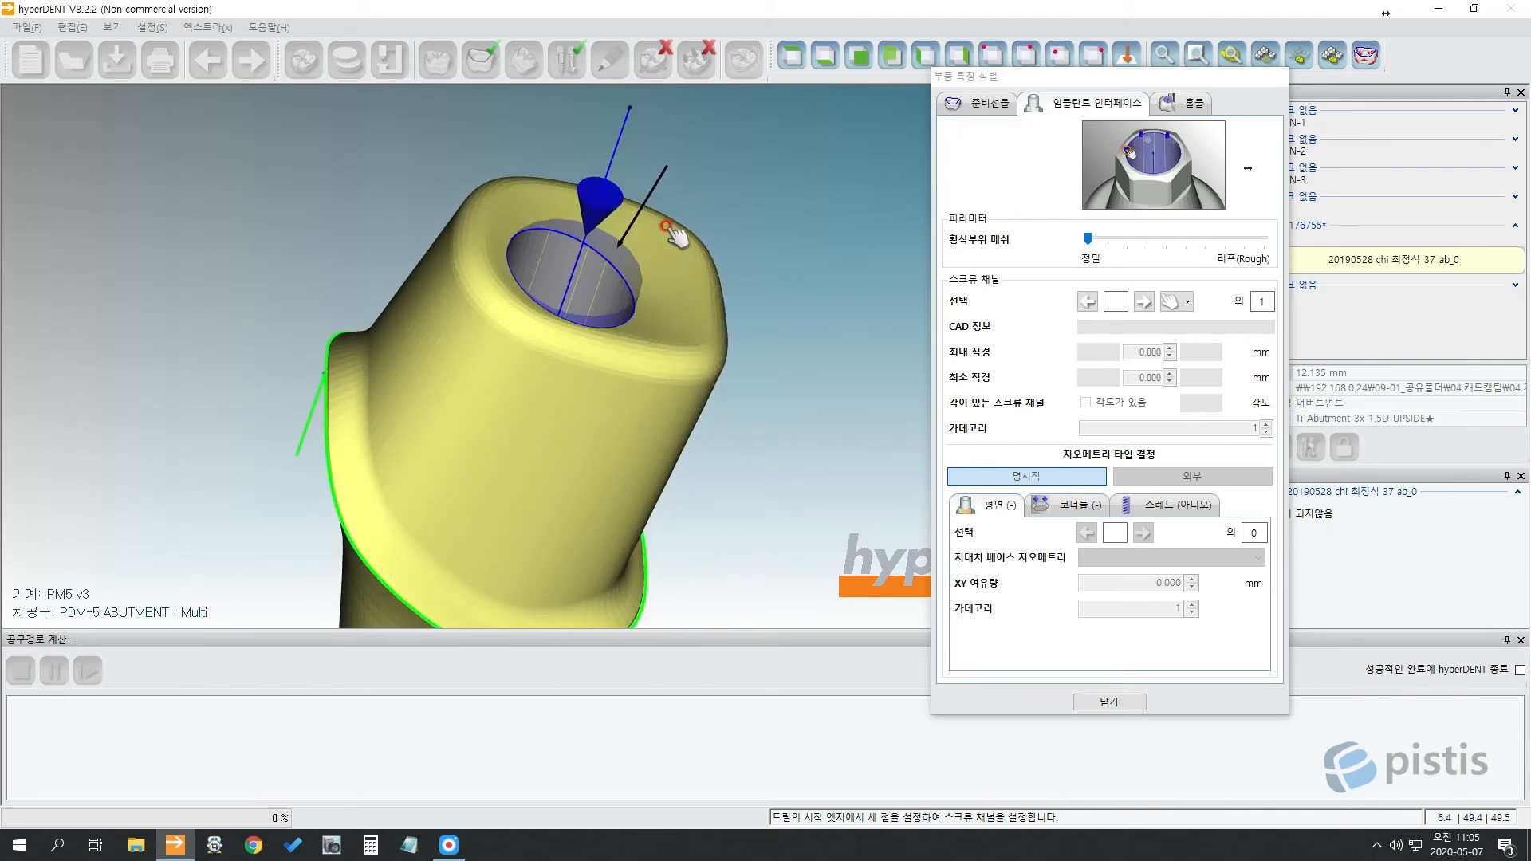
middle_click_drag(683, 232, 767, 394)
left_click(1108, 702)
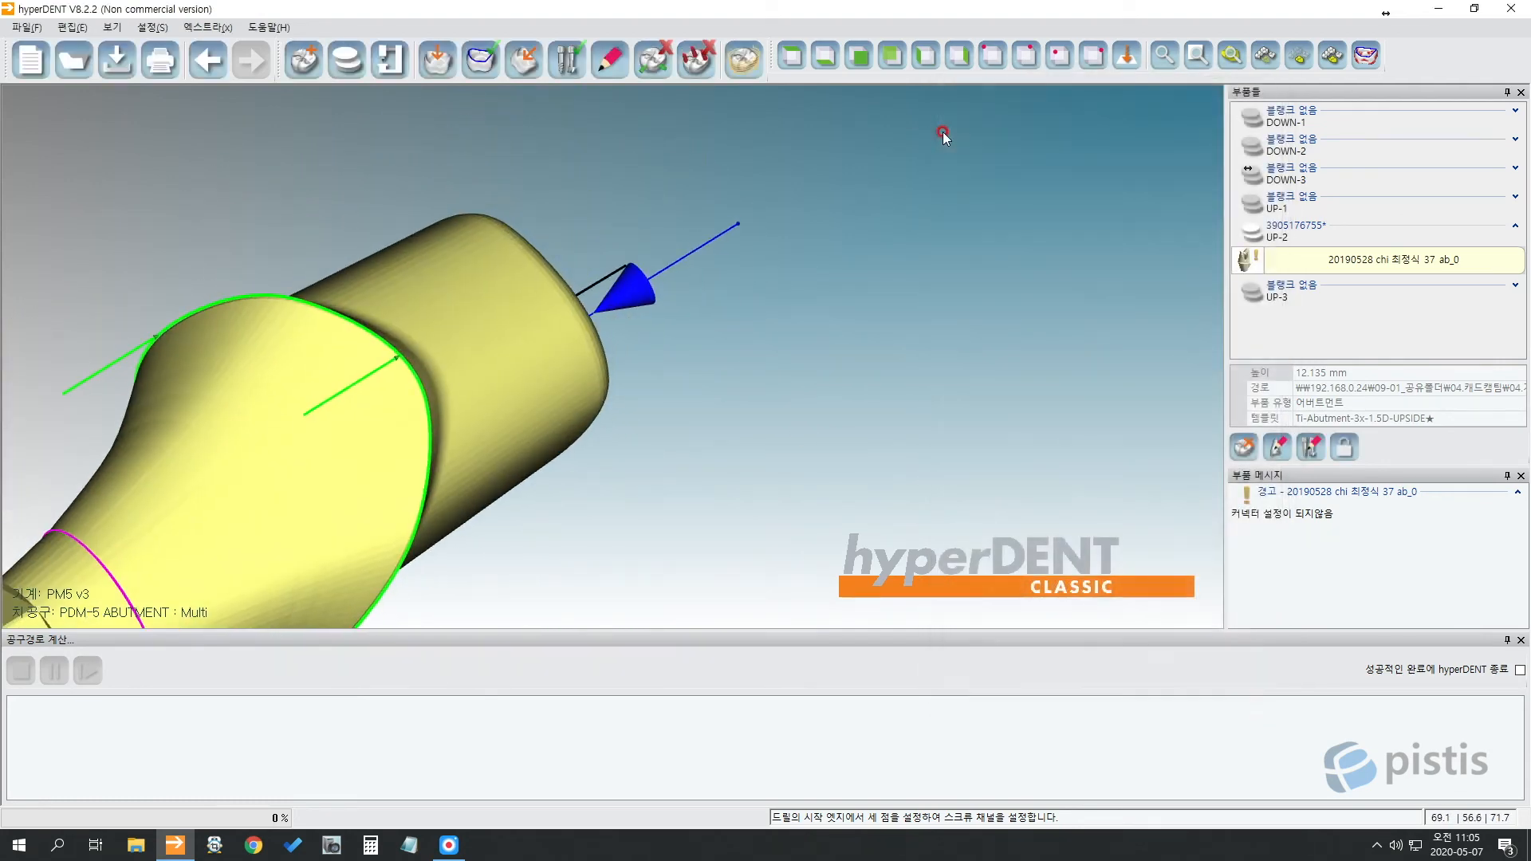
Open 스크류 채널 축의 부품 조정 for the #37 abutment from its context menu.
middle_click_drag(942, 131, 843, 338)
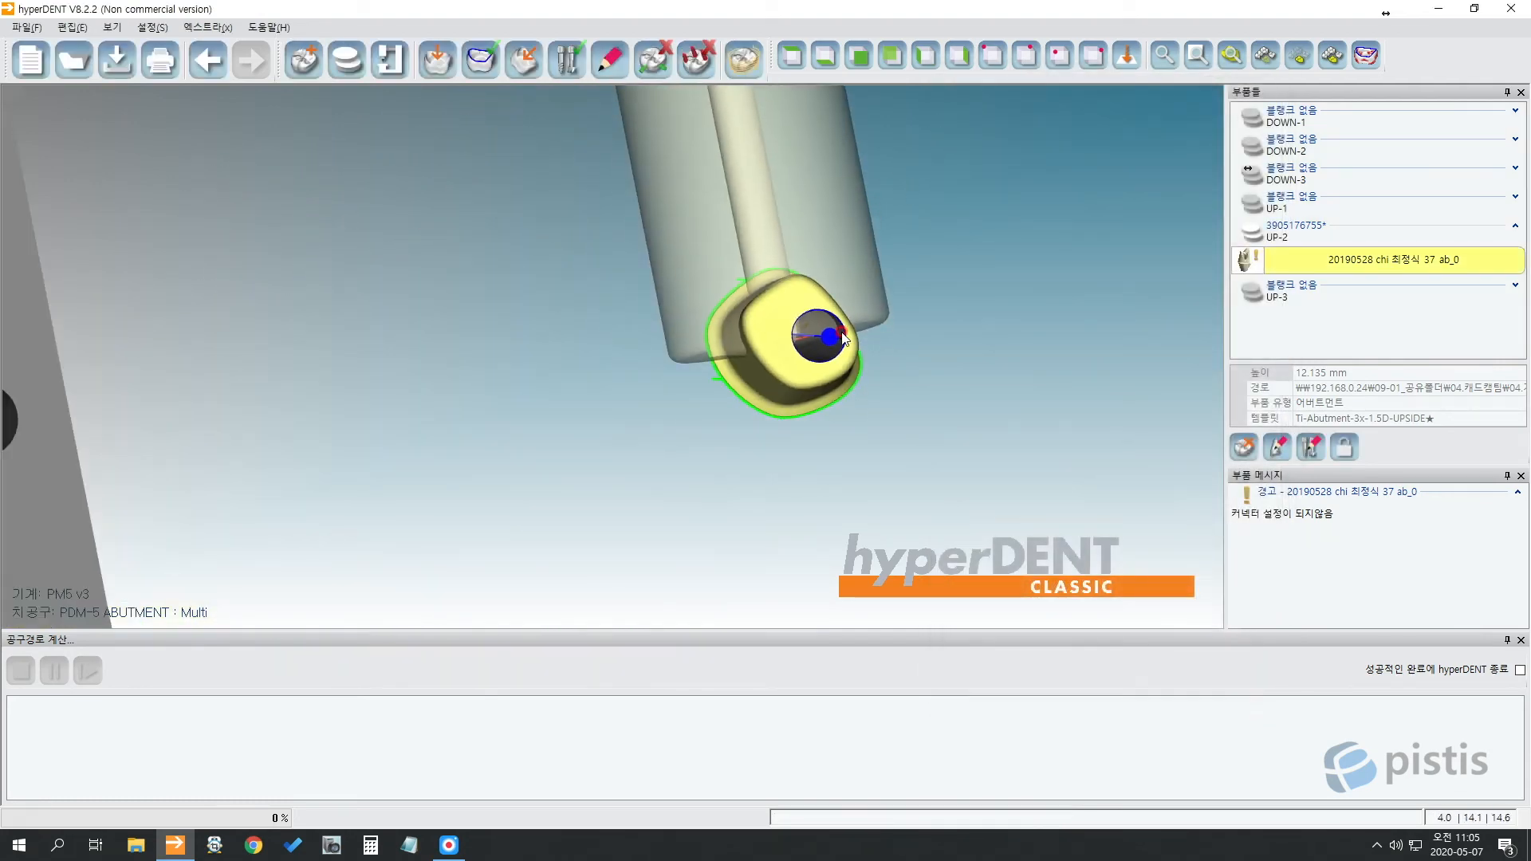
left_click(804, 49)
right_click(760, 305)
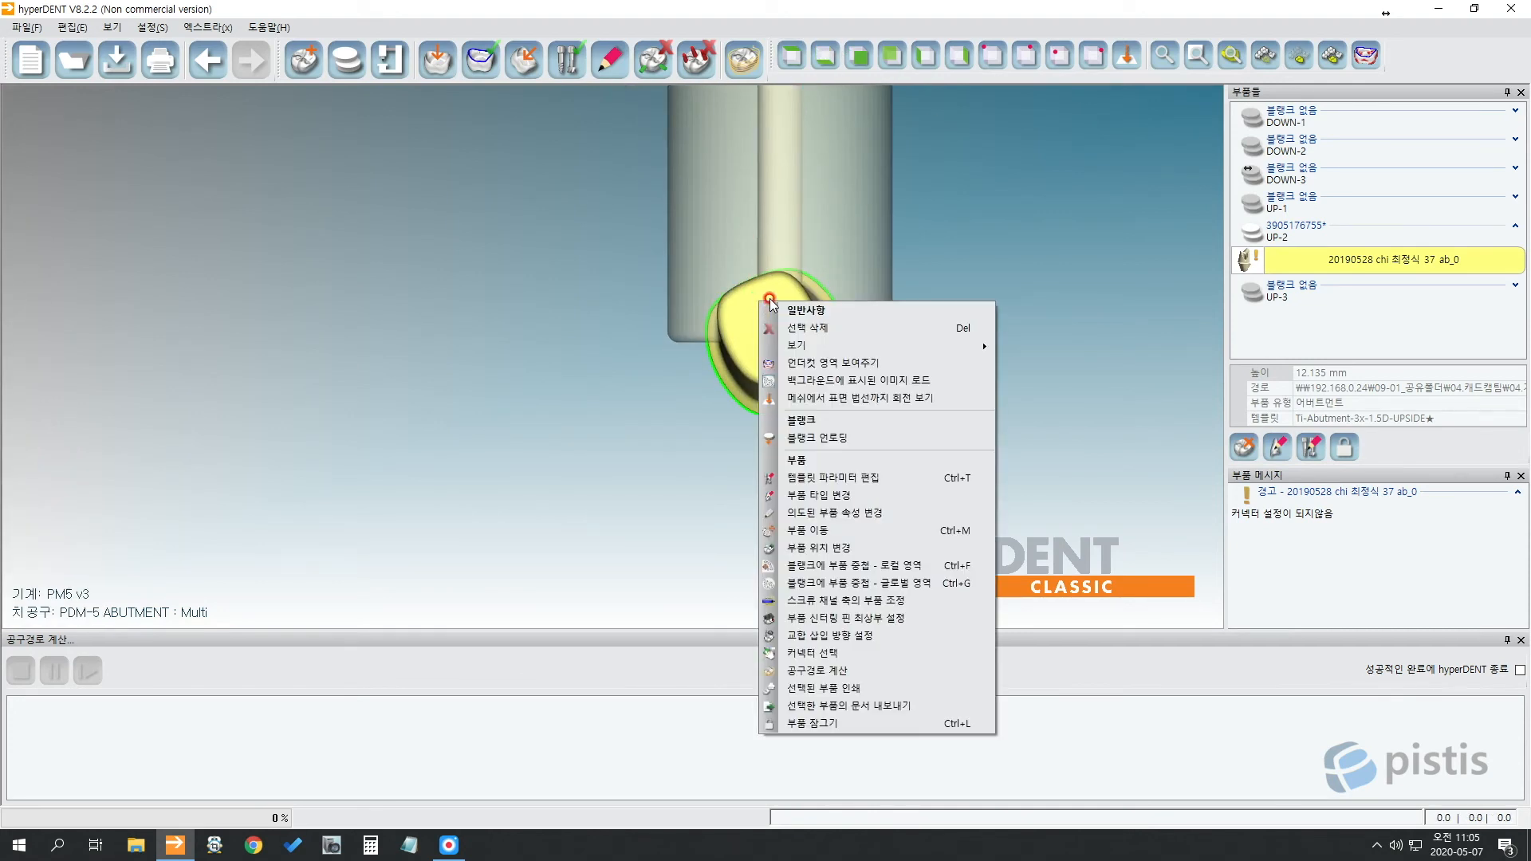
left_click(899, 608)
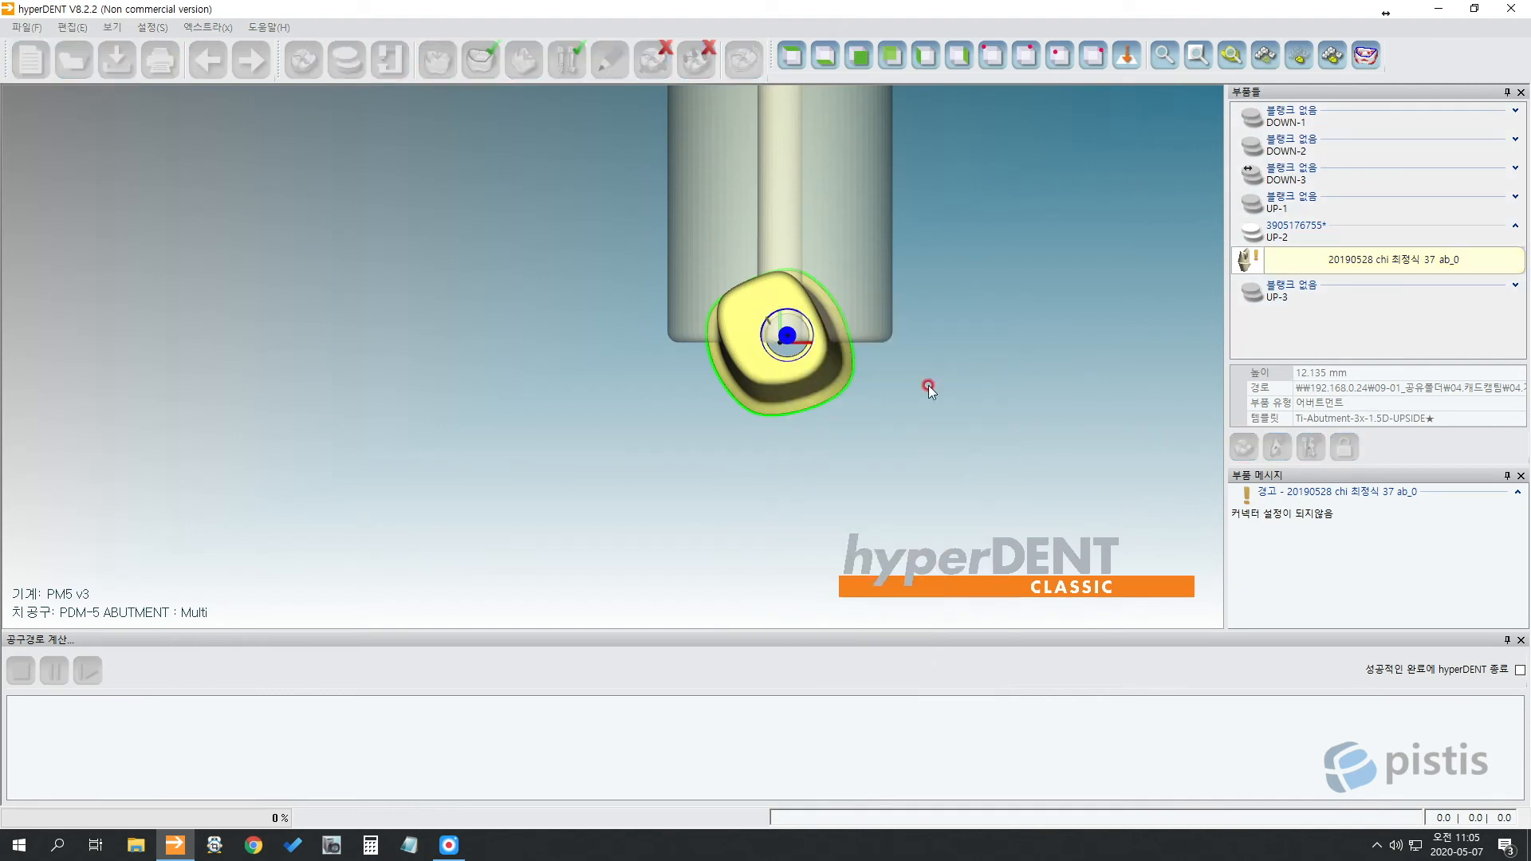
Move the abutment along its axis to the blank's bottom edge, reaching 6.402 mm height.
middle_click_drag(924, 313, 745, 440)
left_click(1157, 103)
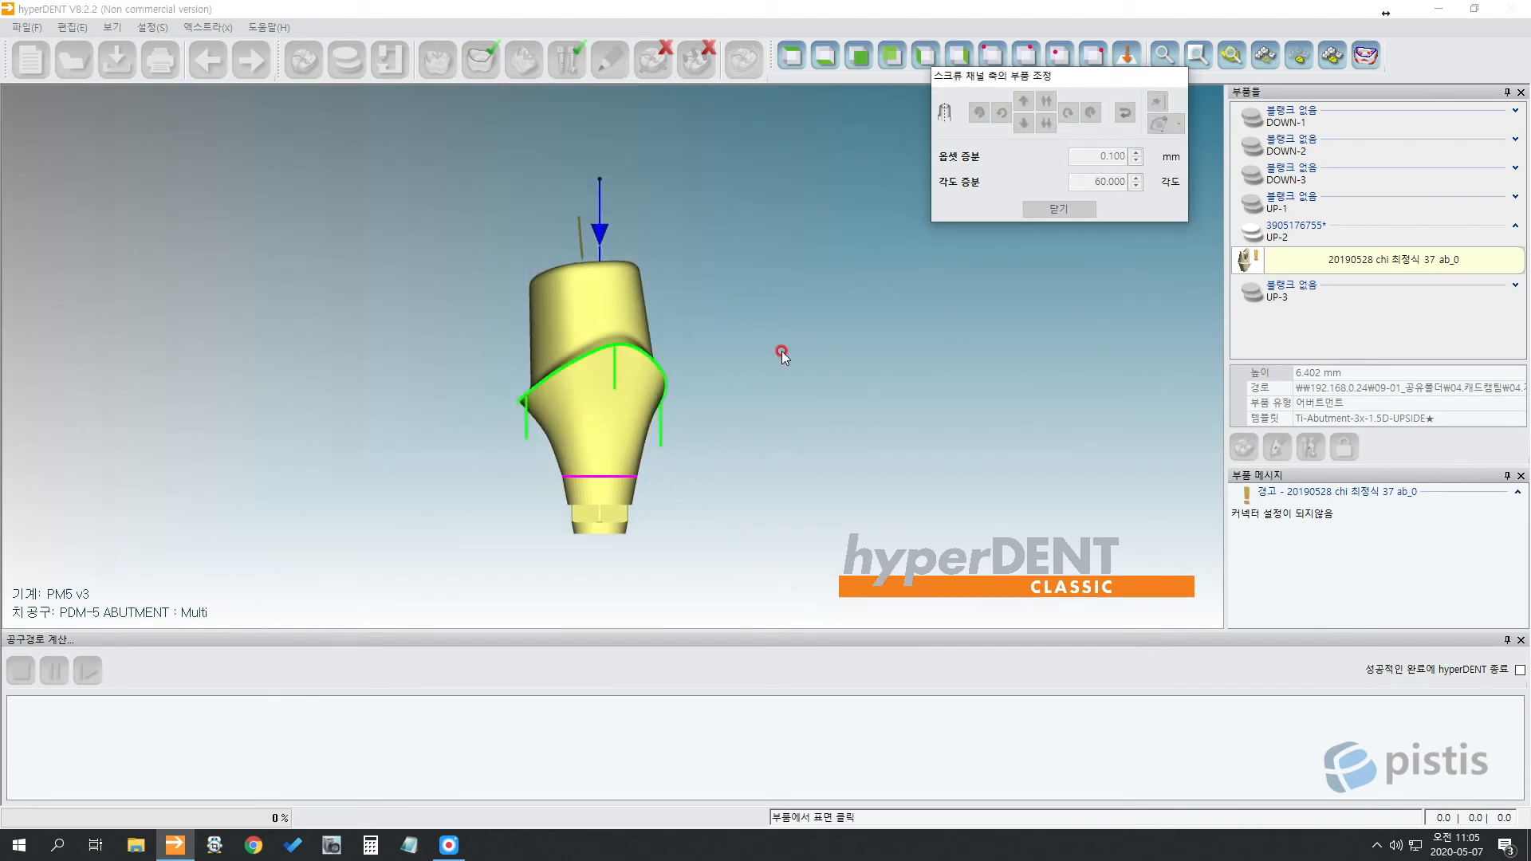
left_click(606, 479)
right_click_drag(606, 477, 639, 463)
left_click(640, 464)
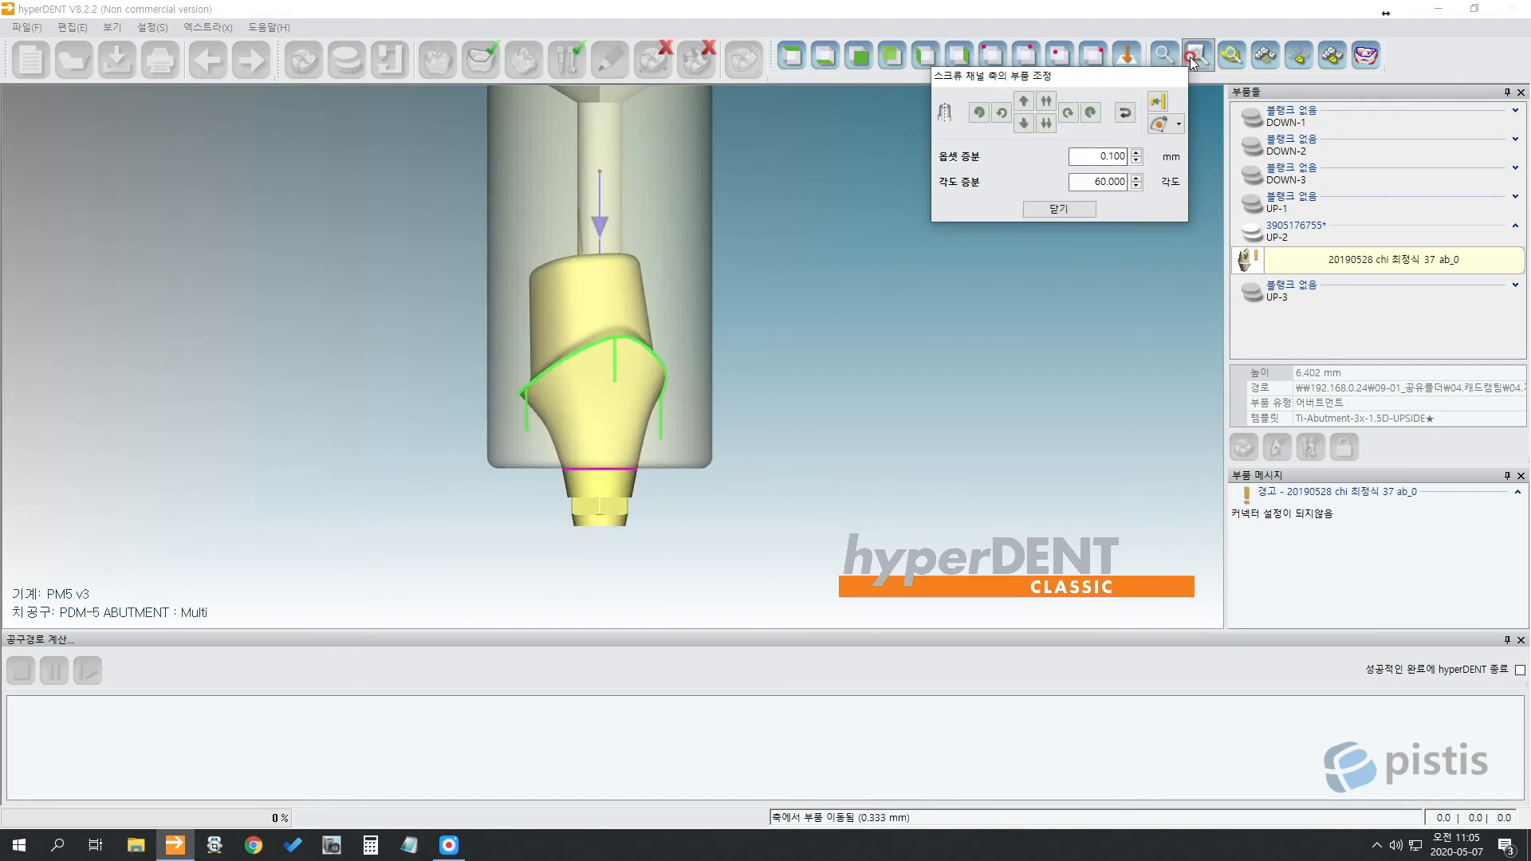
left_click(1091, 113)
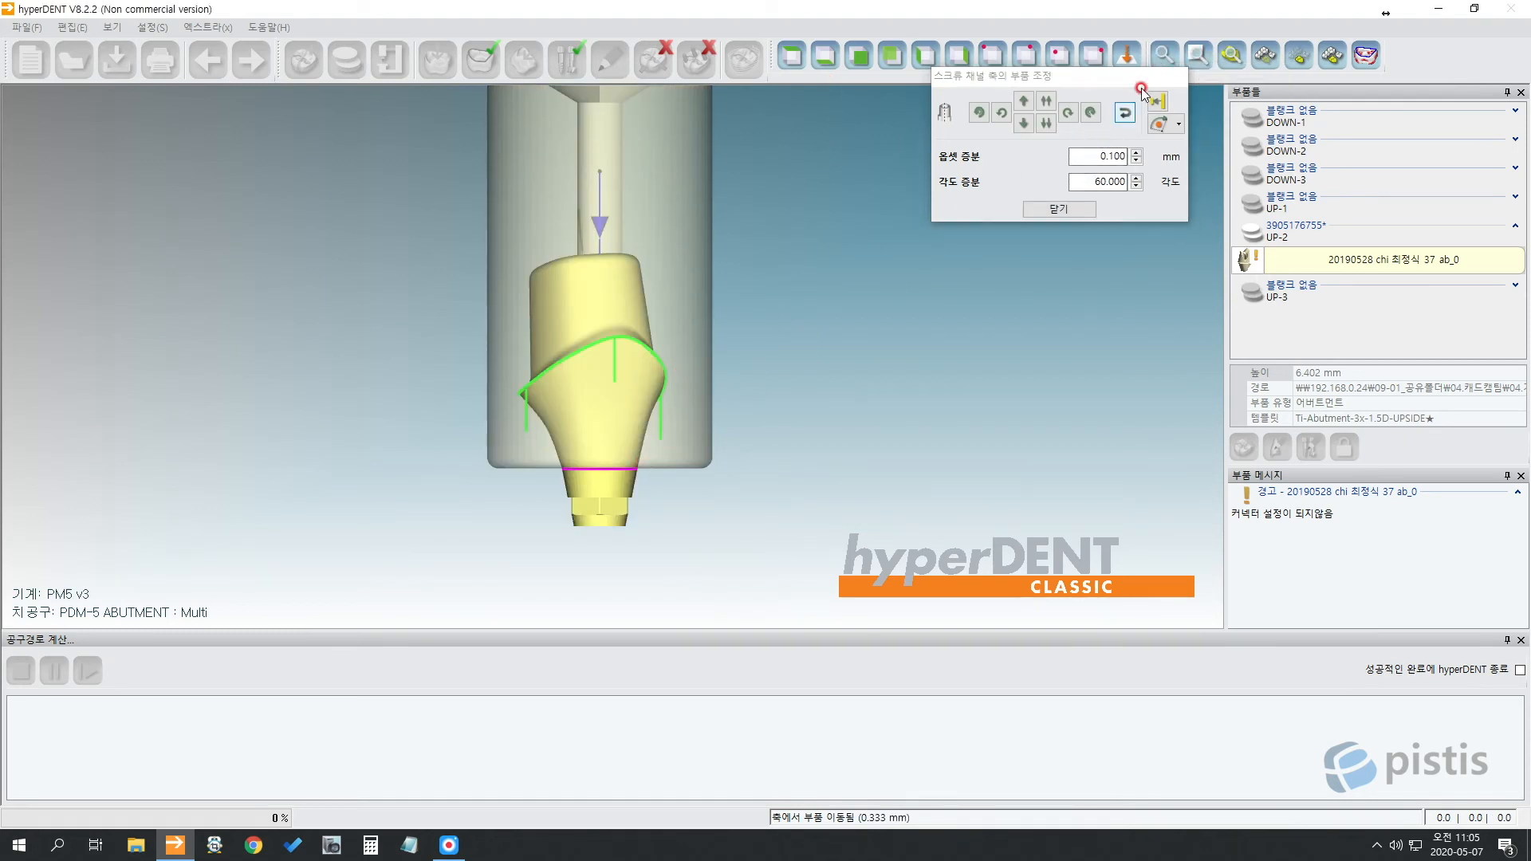
left_click_drag(1126, 79, 1140, 190)
left_click(1205, 56)
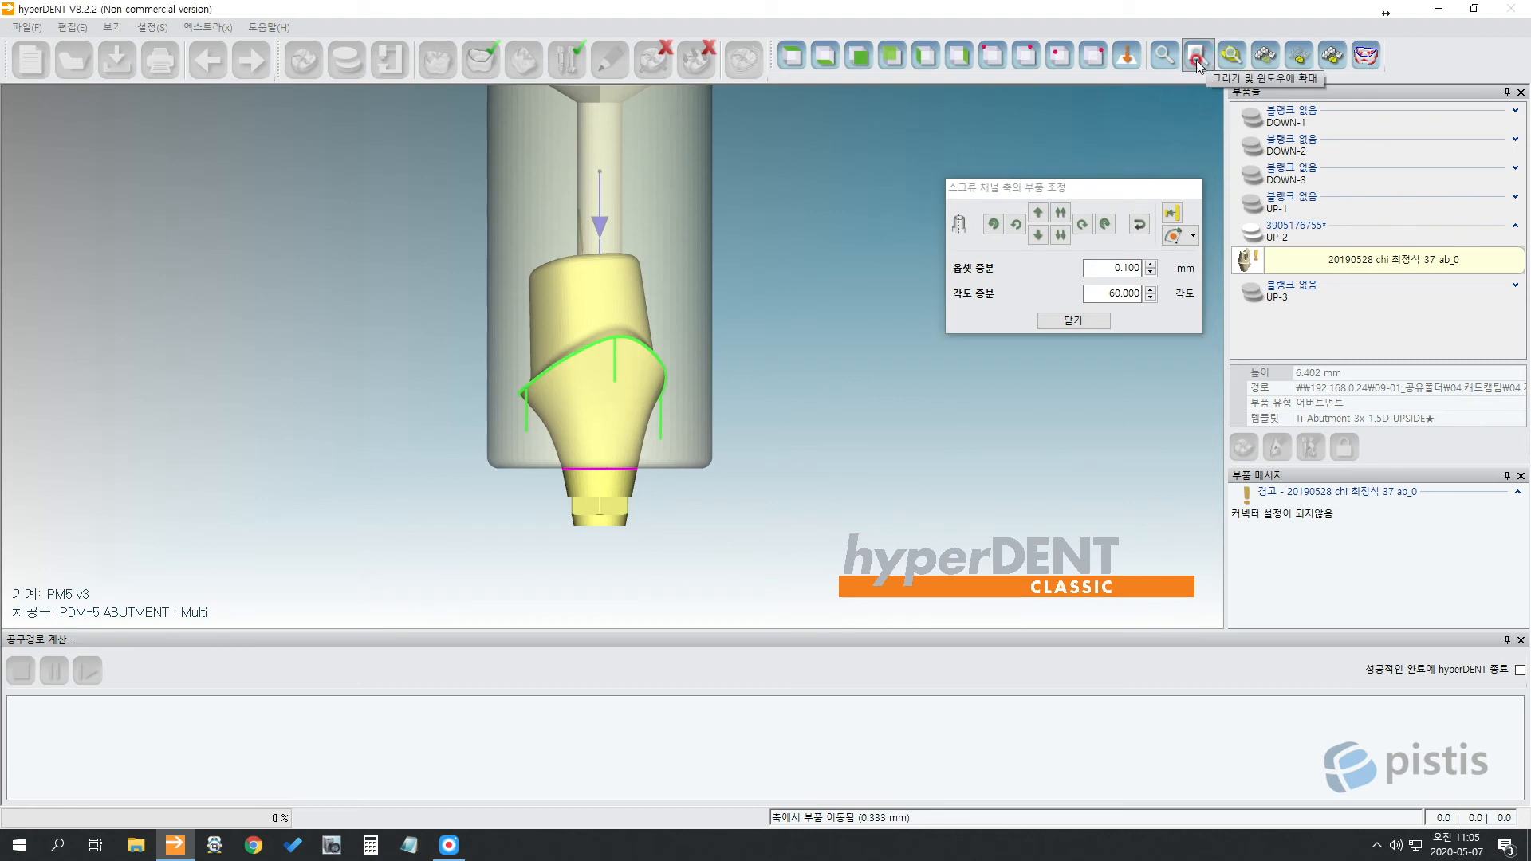
Zoom in on the #37 abutment's lower edge and place it against the blank boundary at 6.402 mm.
left_click(561, 476)
left_click(636, 455)
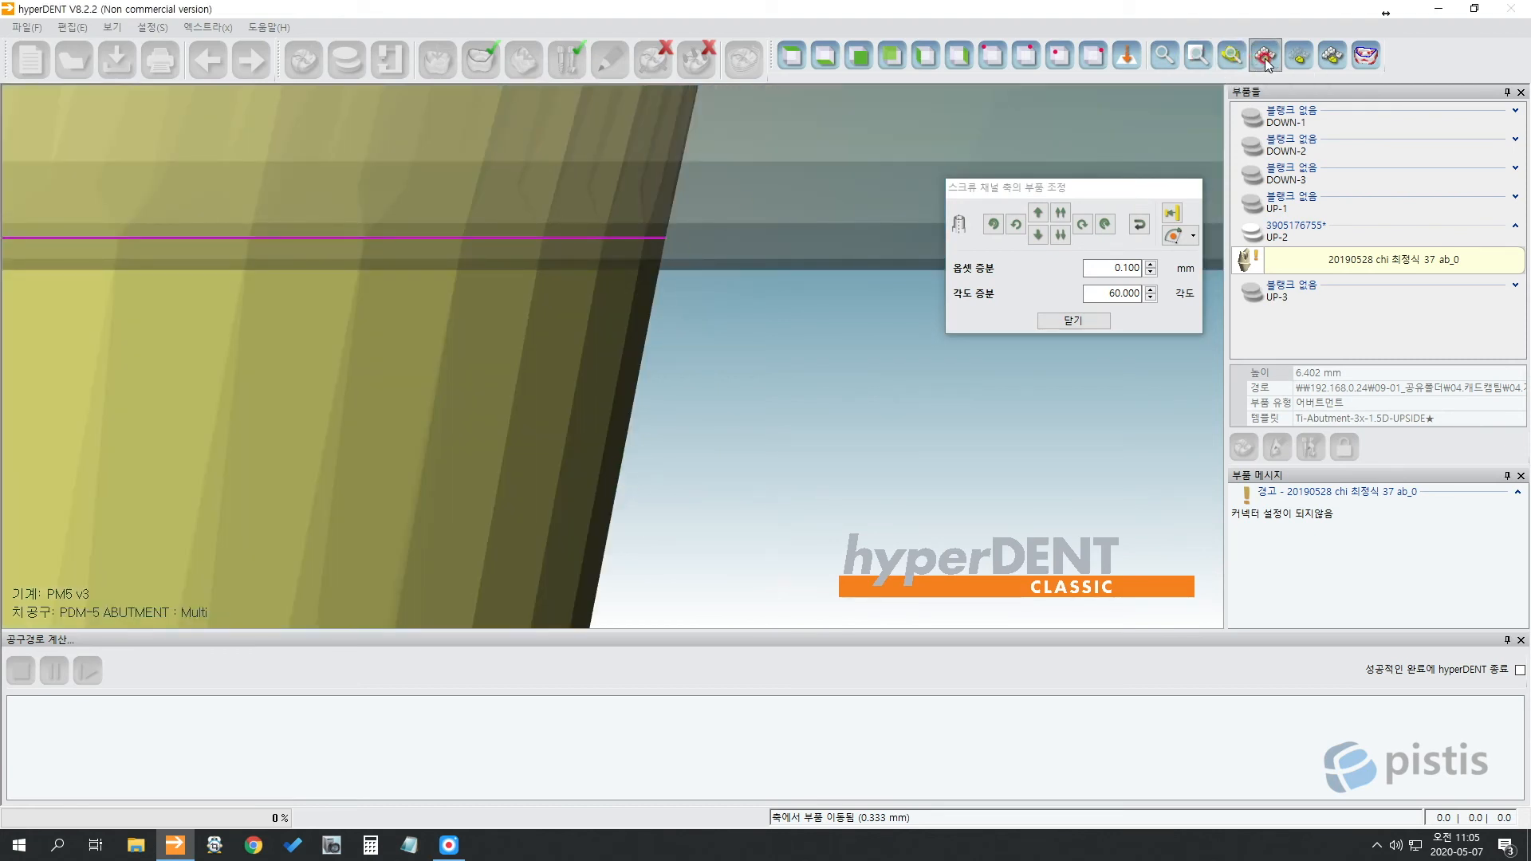
scroll(724, 202, "up", 5)
scroll(621, 266, "up", 7)
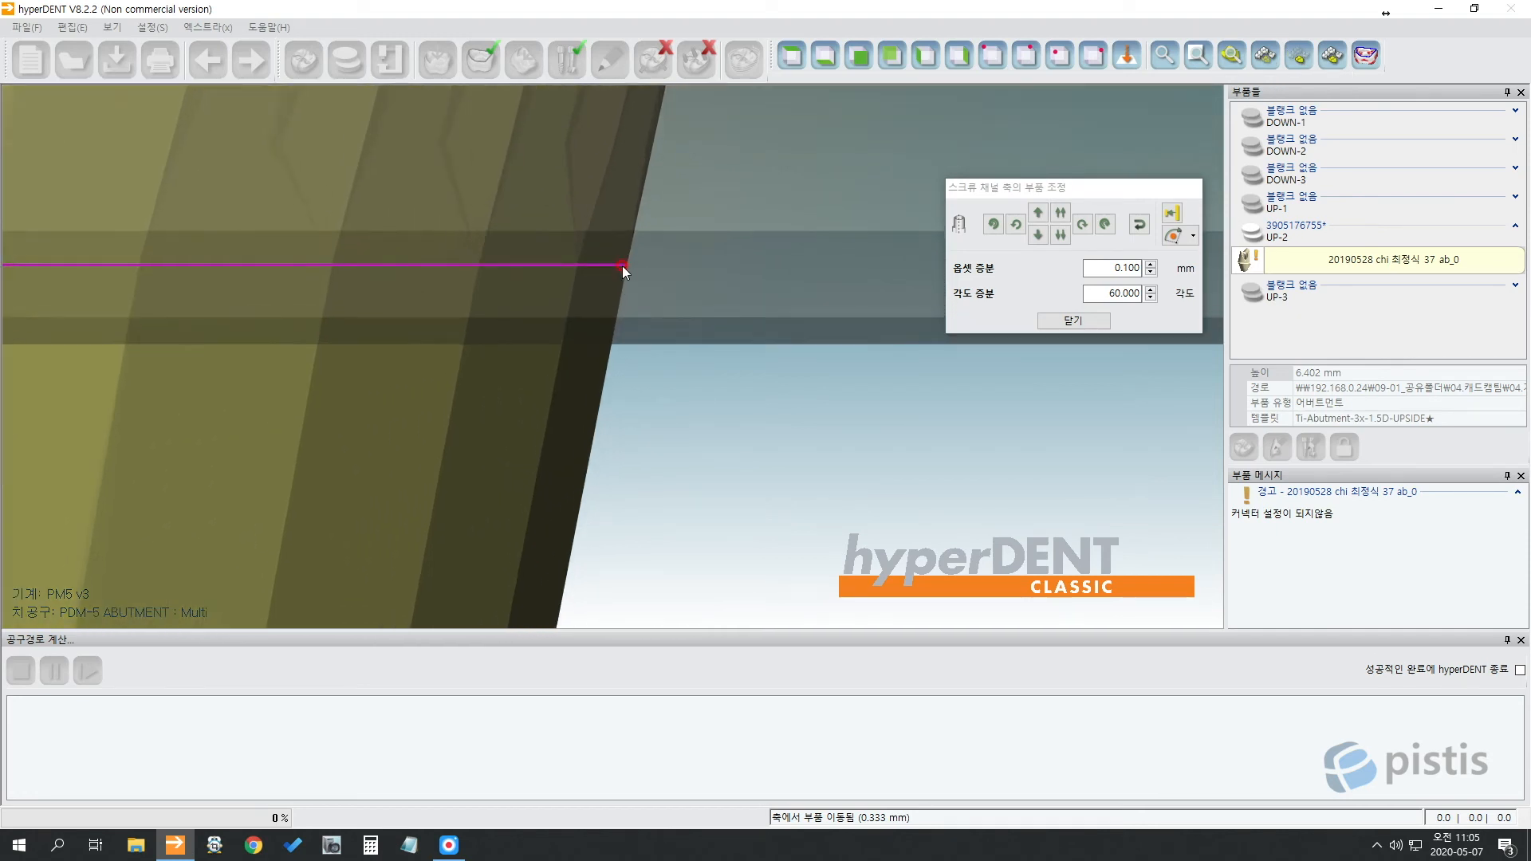
scroll(620, 266, "up", 5)
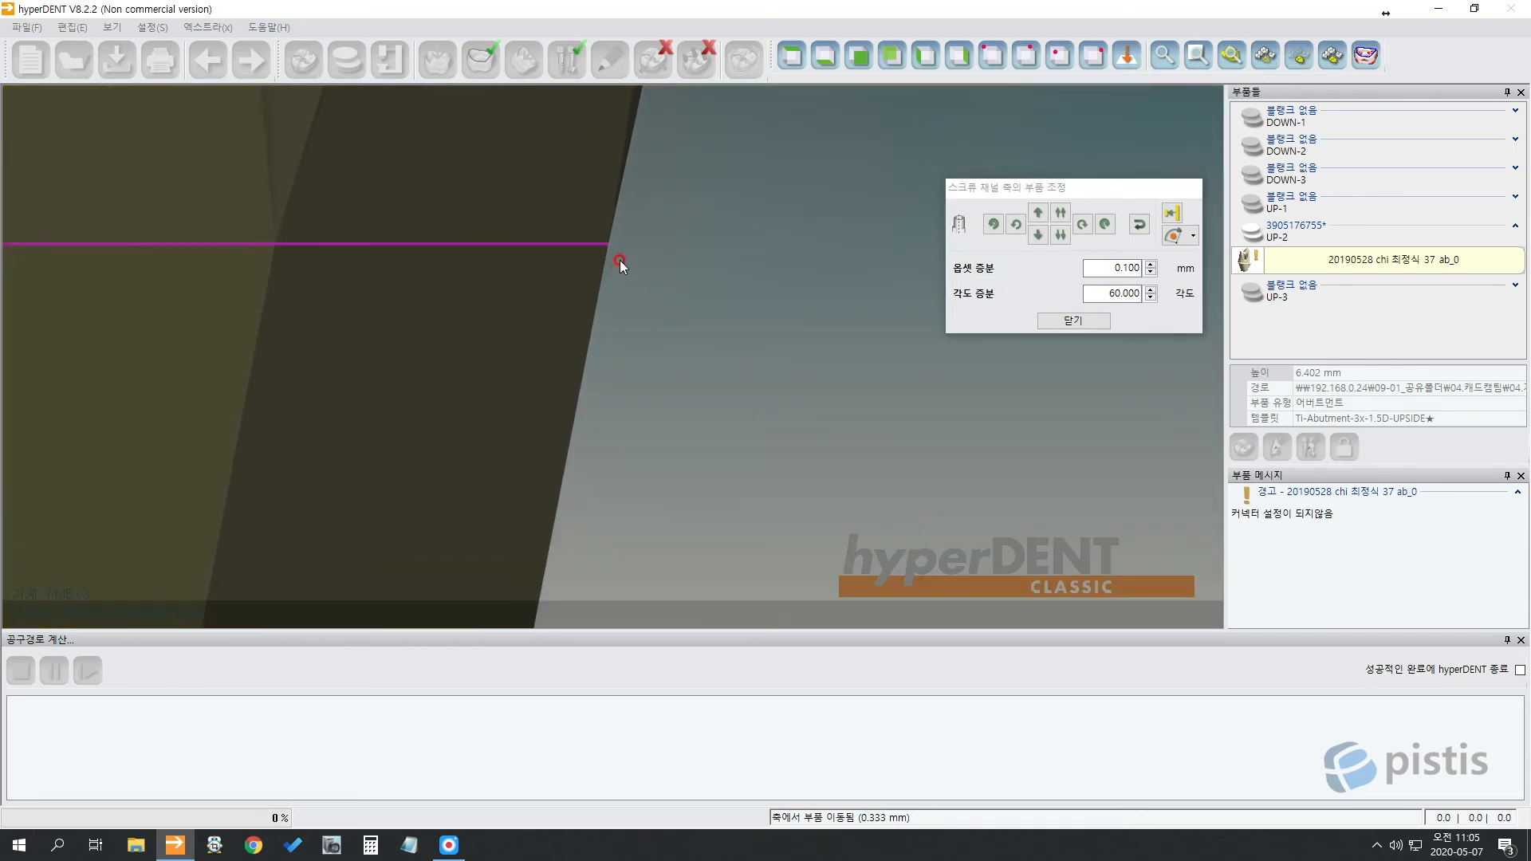
scroll(617, 228, "up", 2)
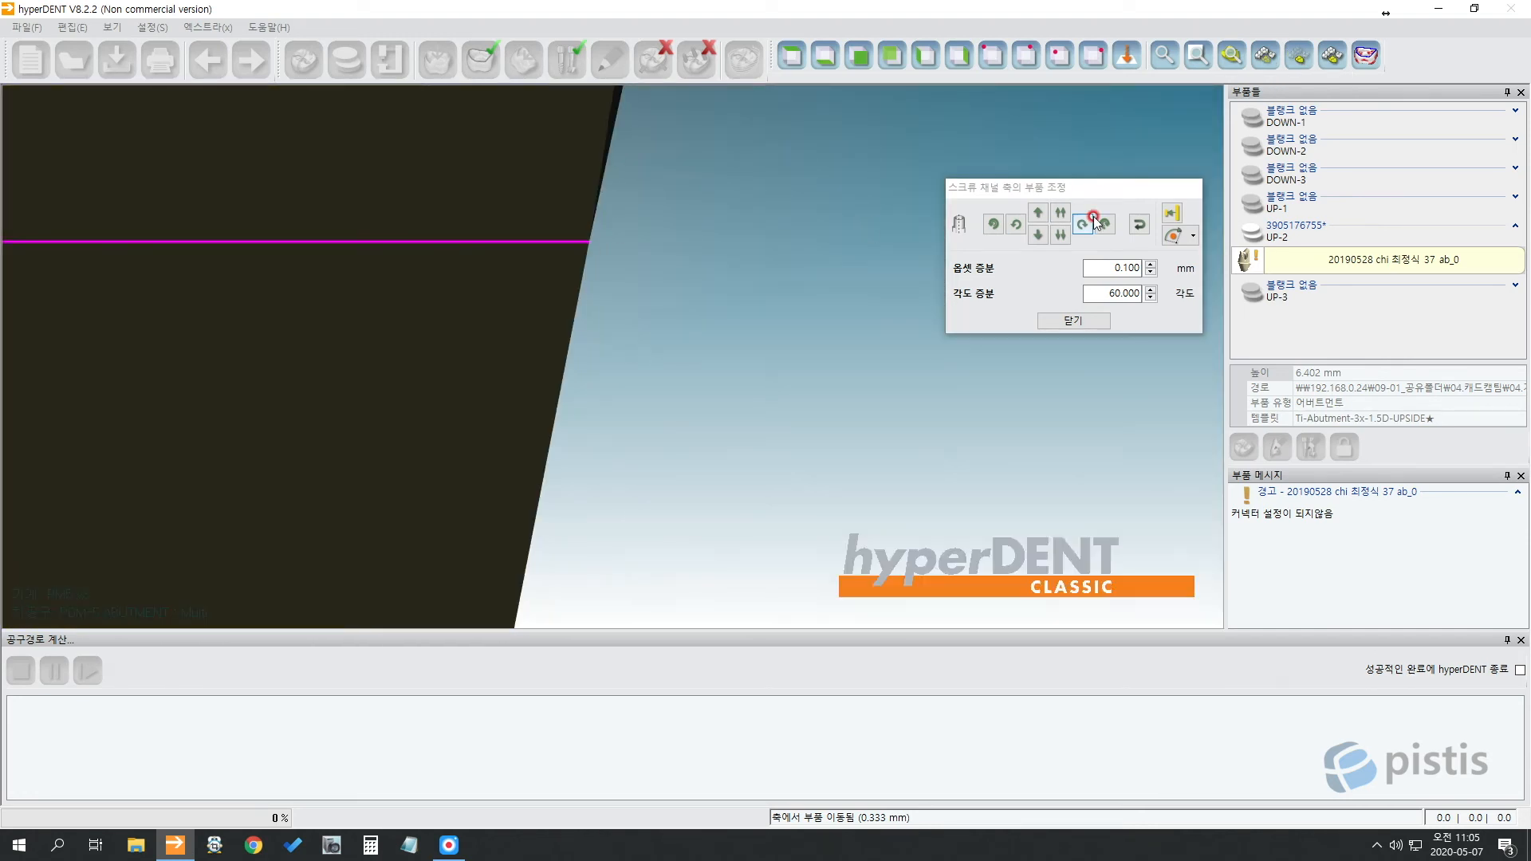
left_click(1173, 214)
left_click(474, 253)
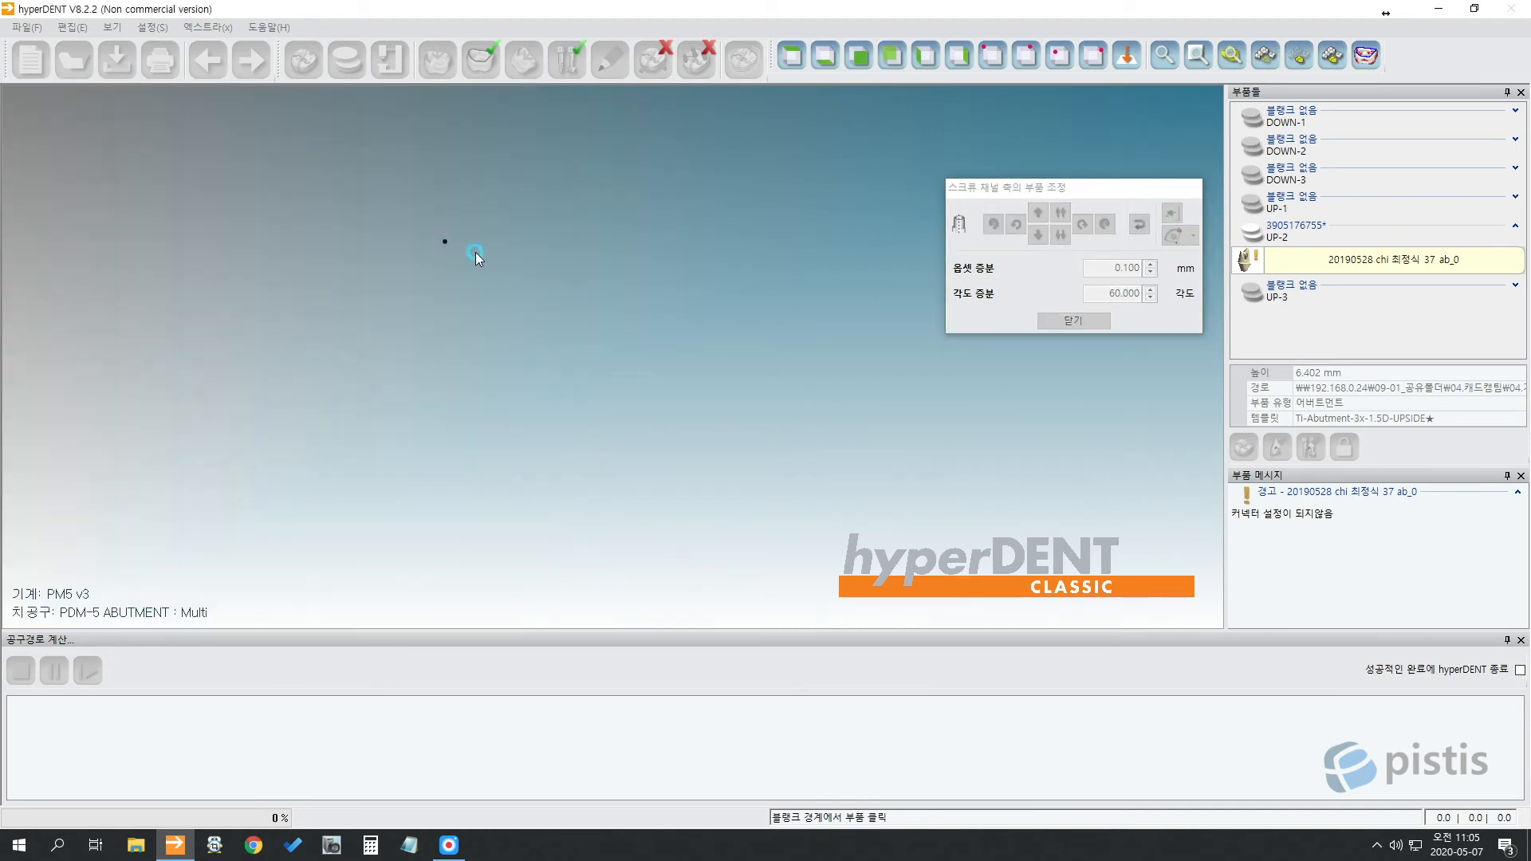
middle_click_drag(475, 251, 594, 276)
left_click(607, 286)
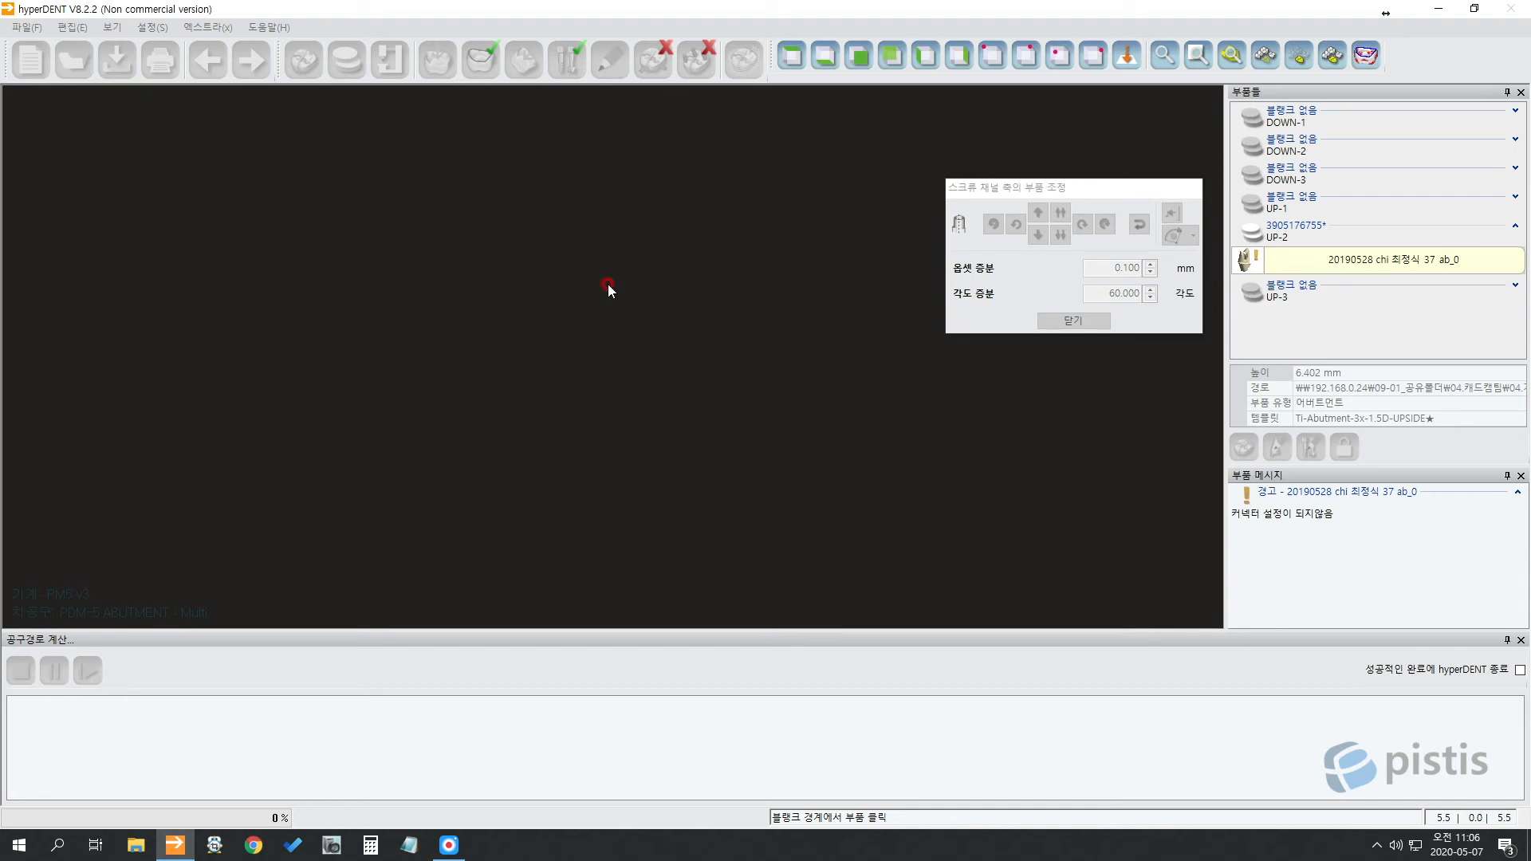
scroll(607, 285, "down", 5)
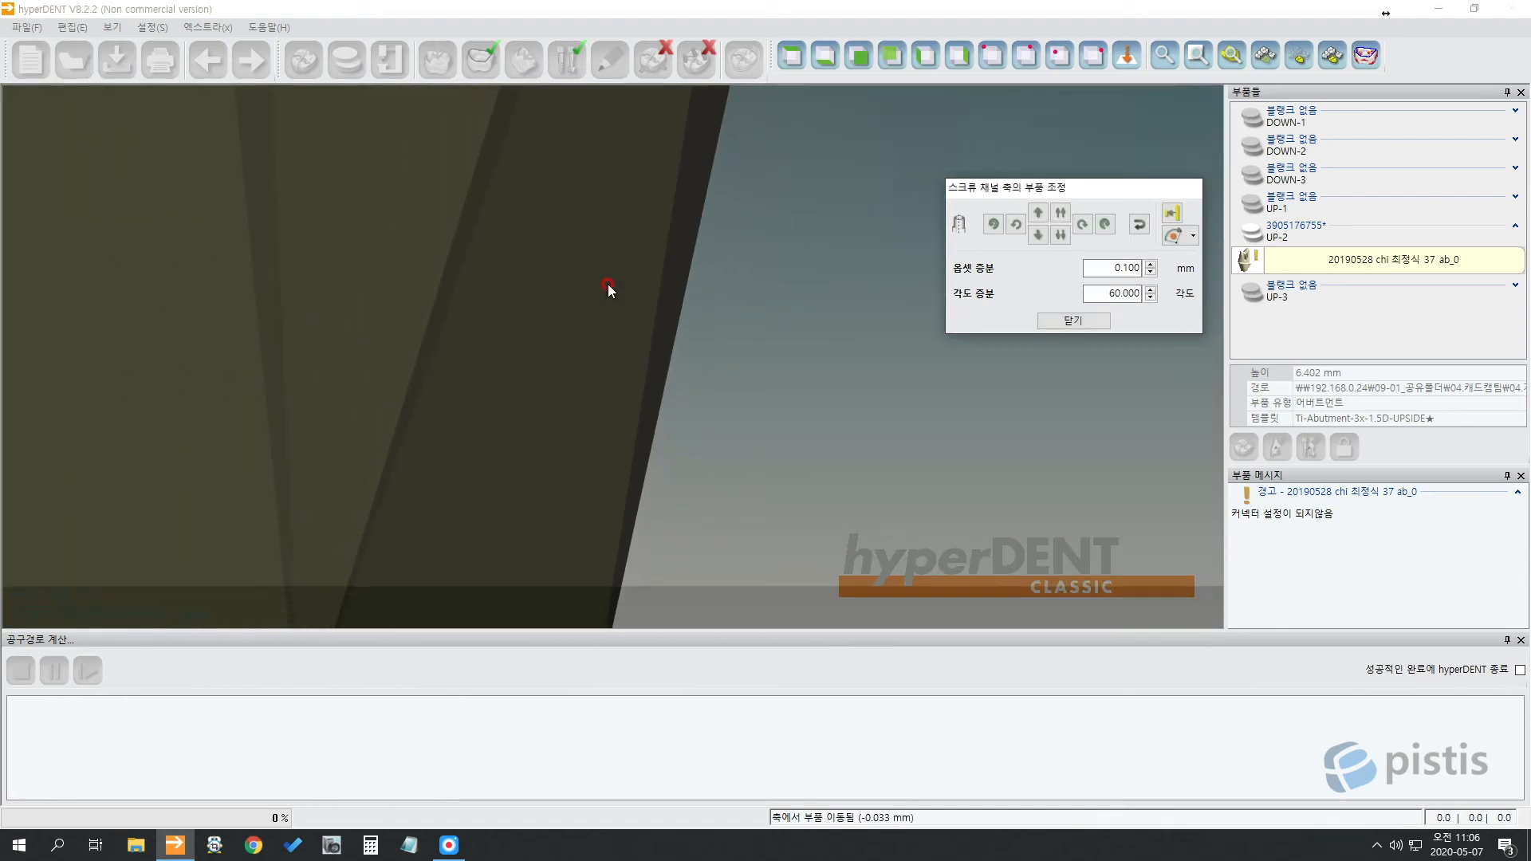
scroll(807, 366, "down", 5)
middle_click_drag(628, 571, 622, 502)
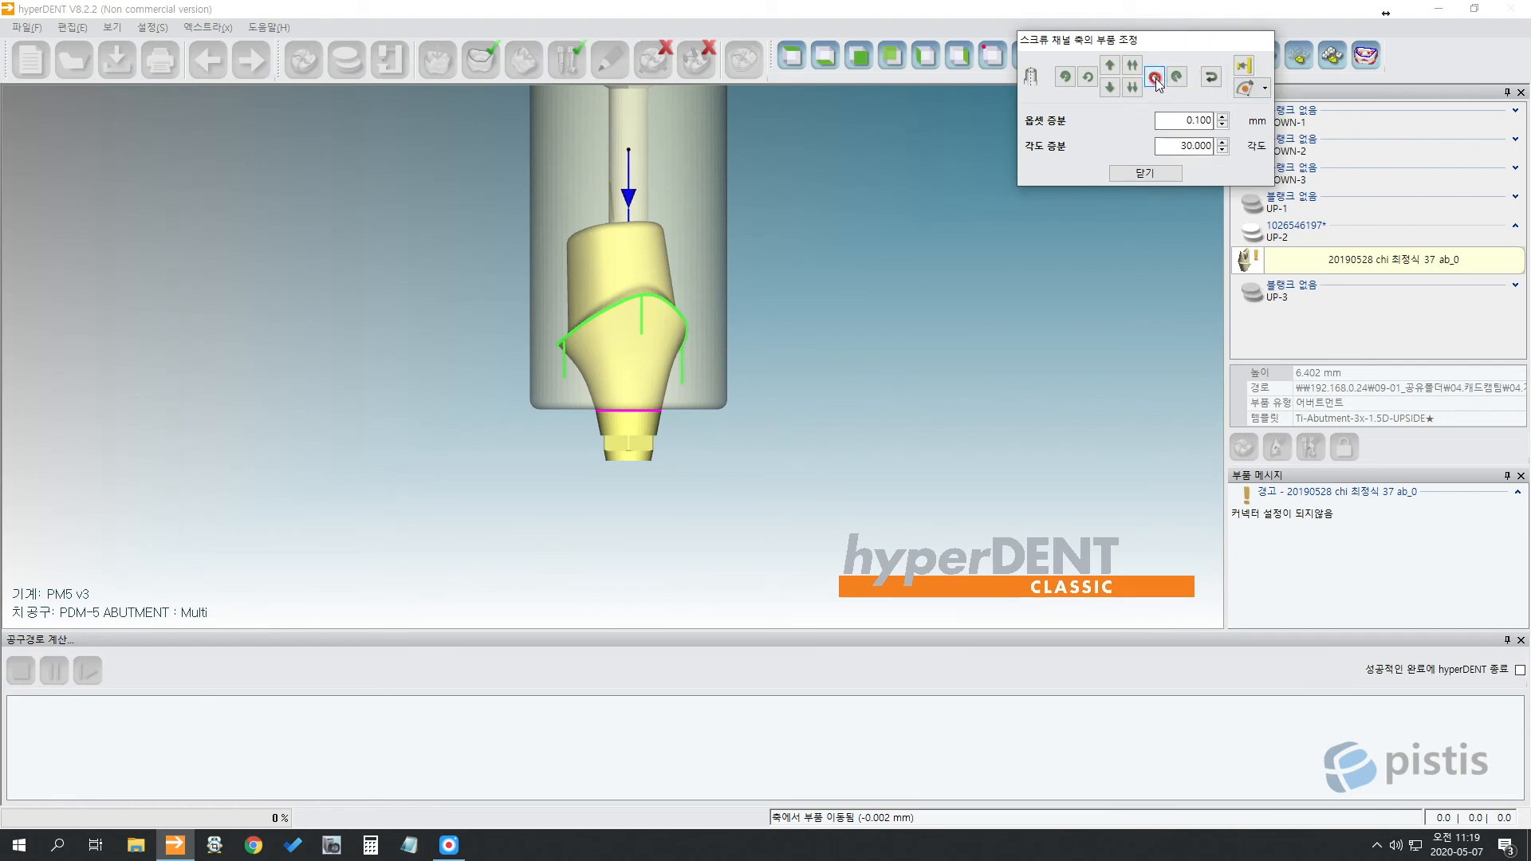
Rotate the #37 abutment one step about its screw channel axis and close the adjustment dialog.
left_click(1154, 76)
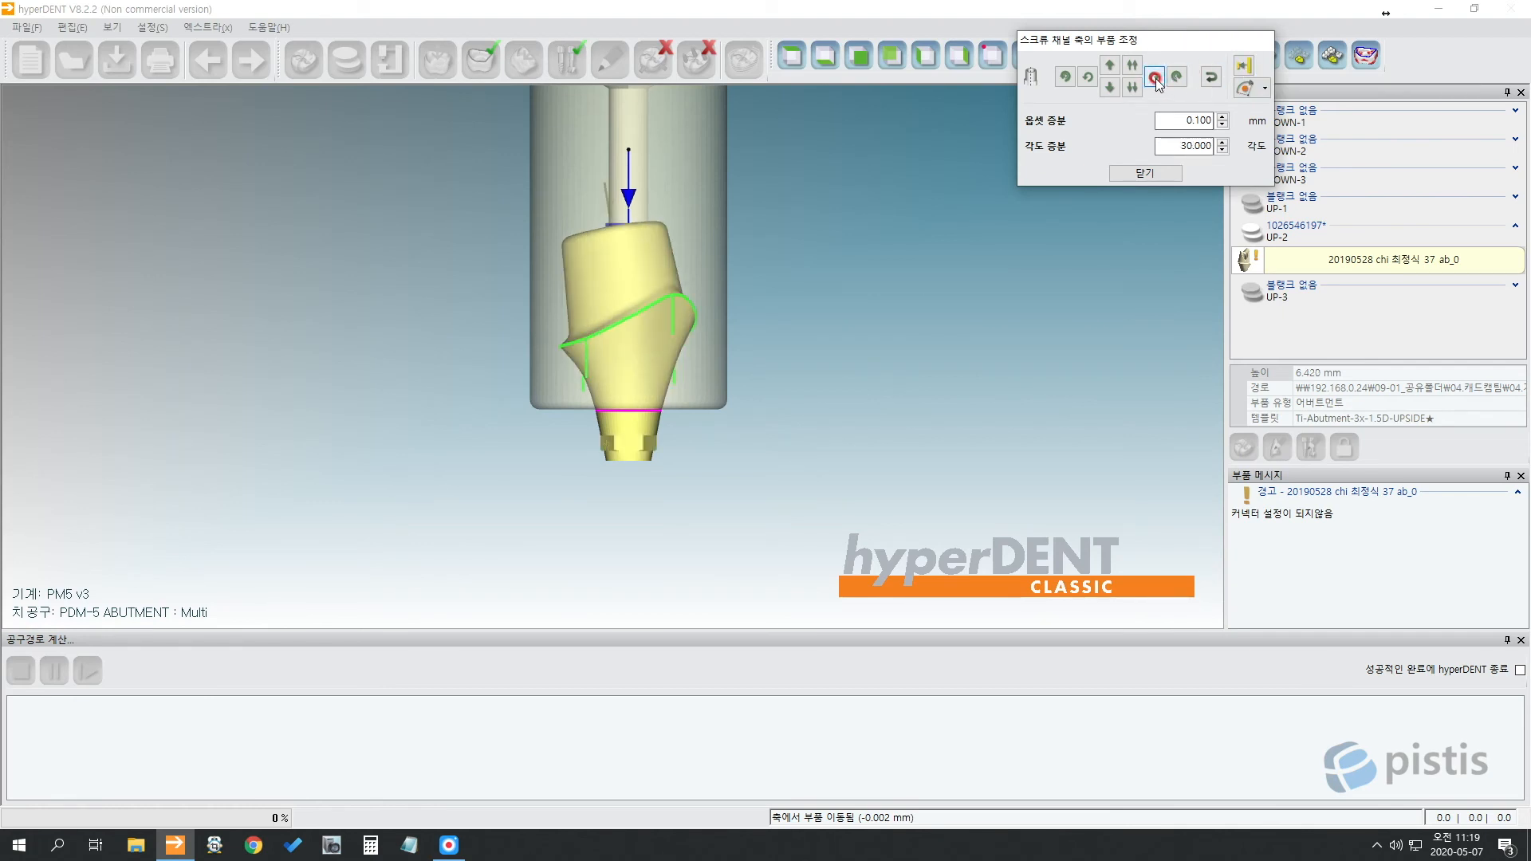
scroll(659, 434, "up", 4)
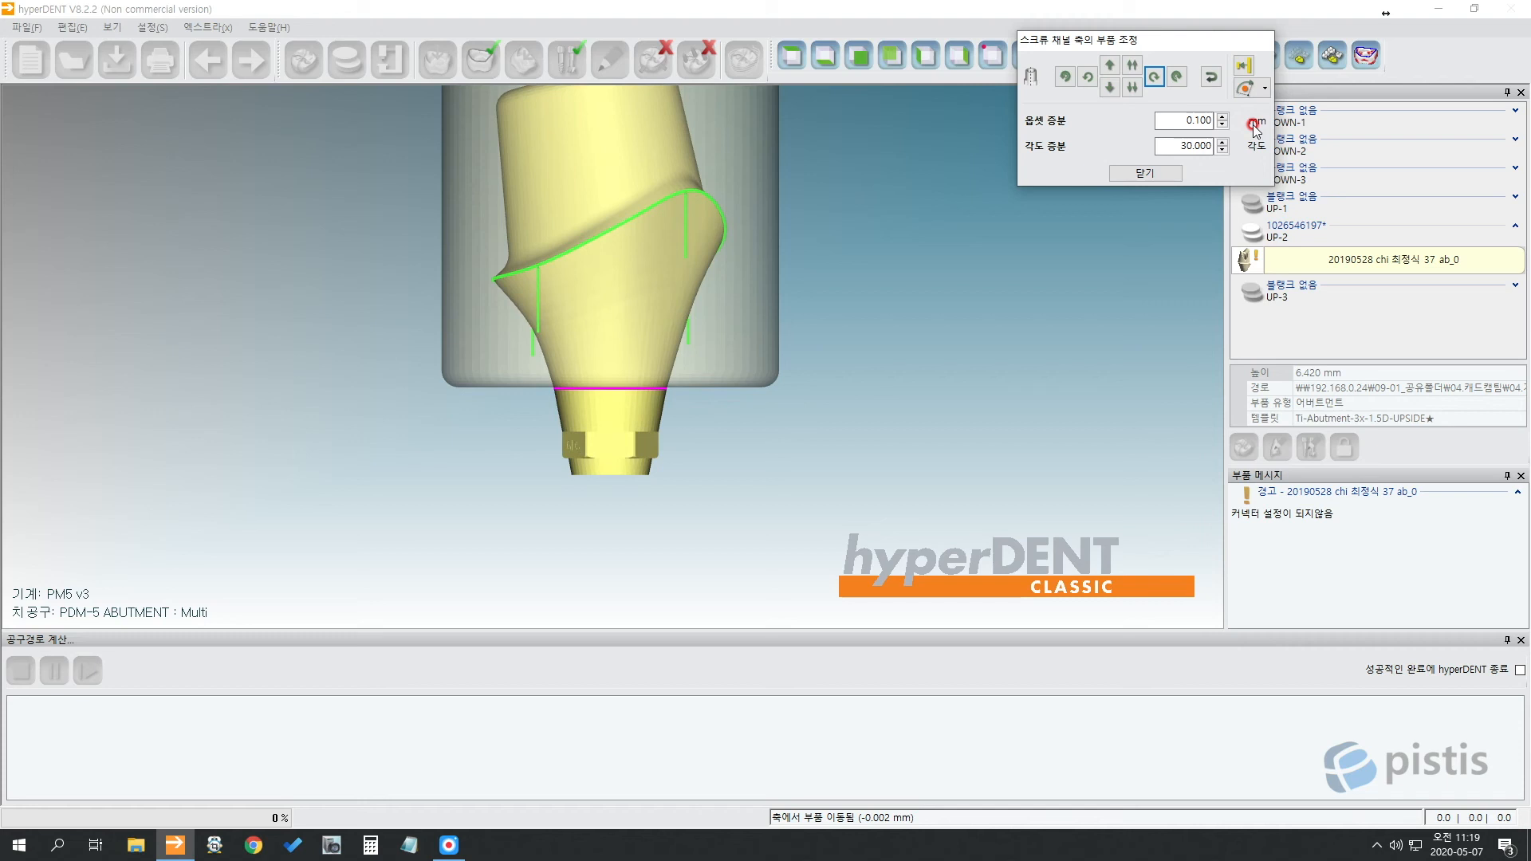
left_click(1145, 173)
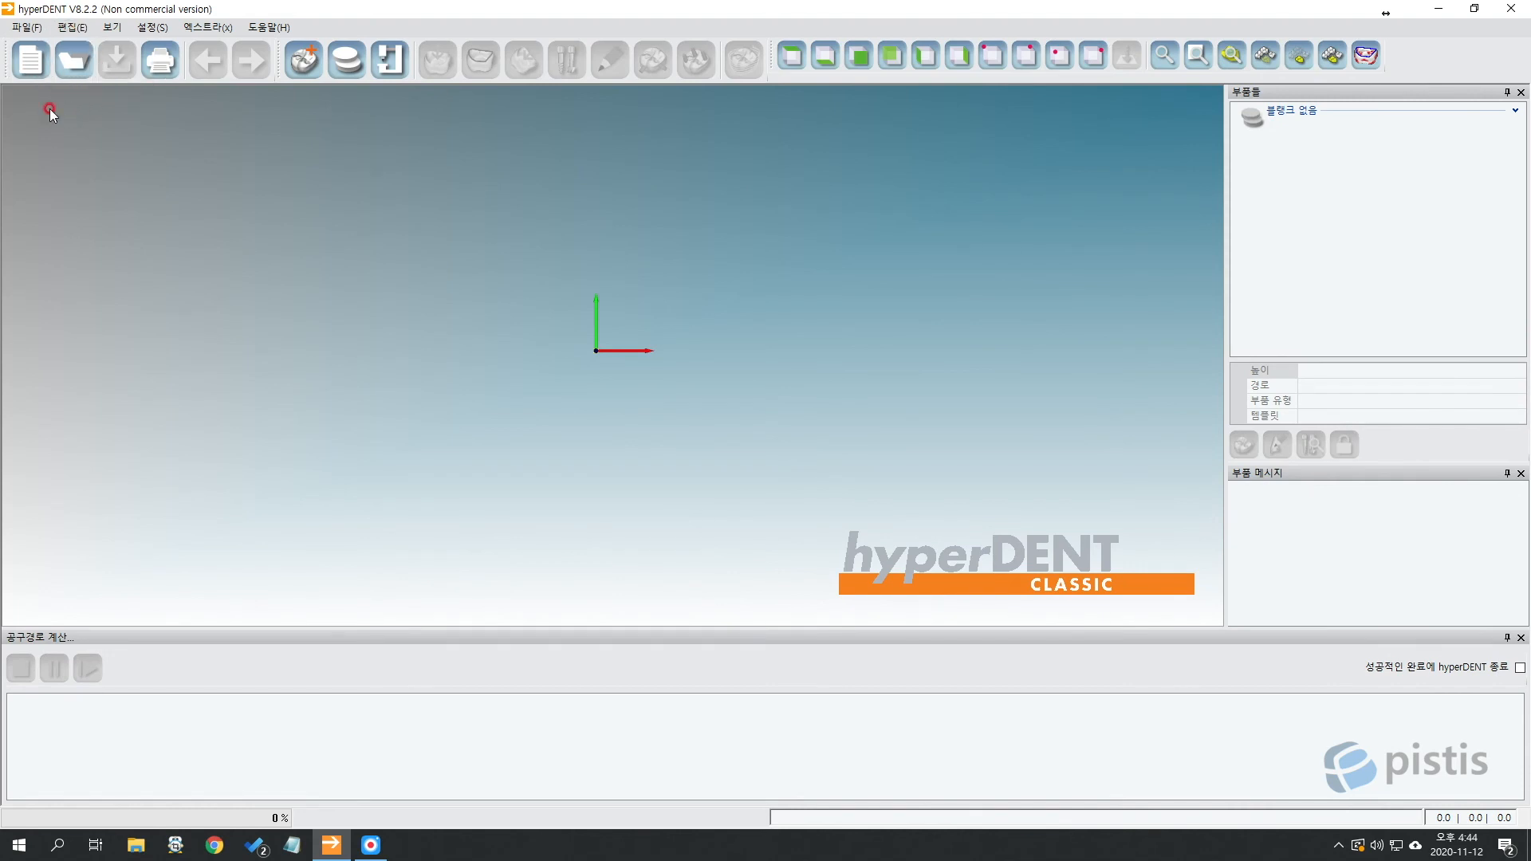
Open the blank list, begin a new blank, then cancel and close without loading anything.
left_click(346, 61)
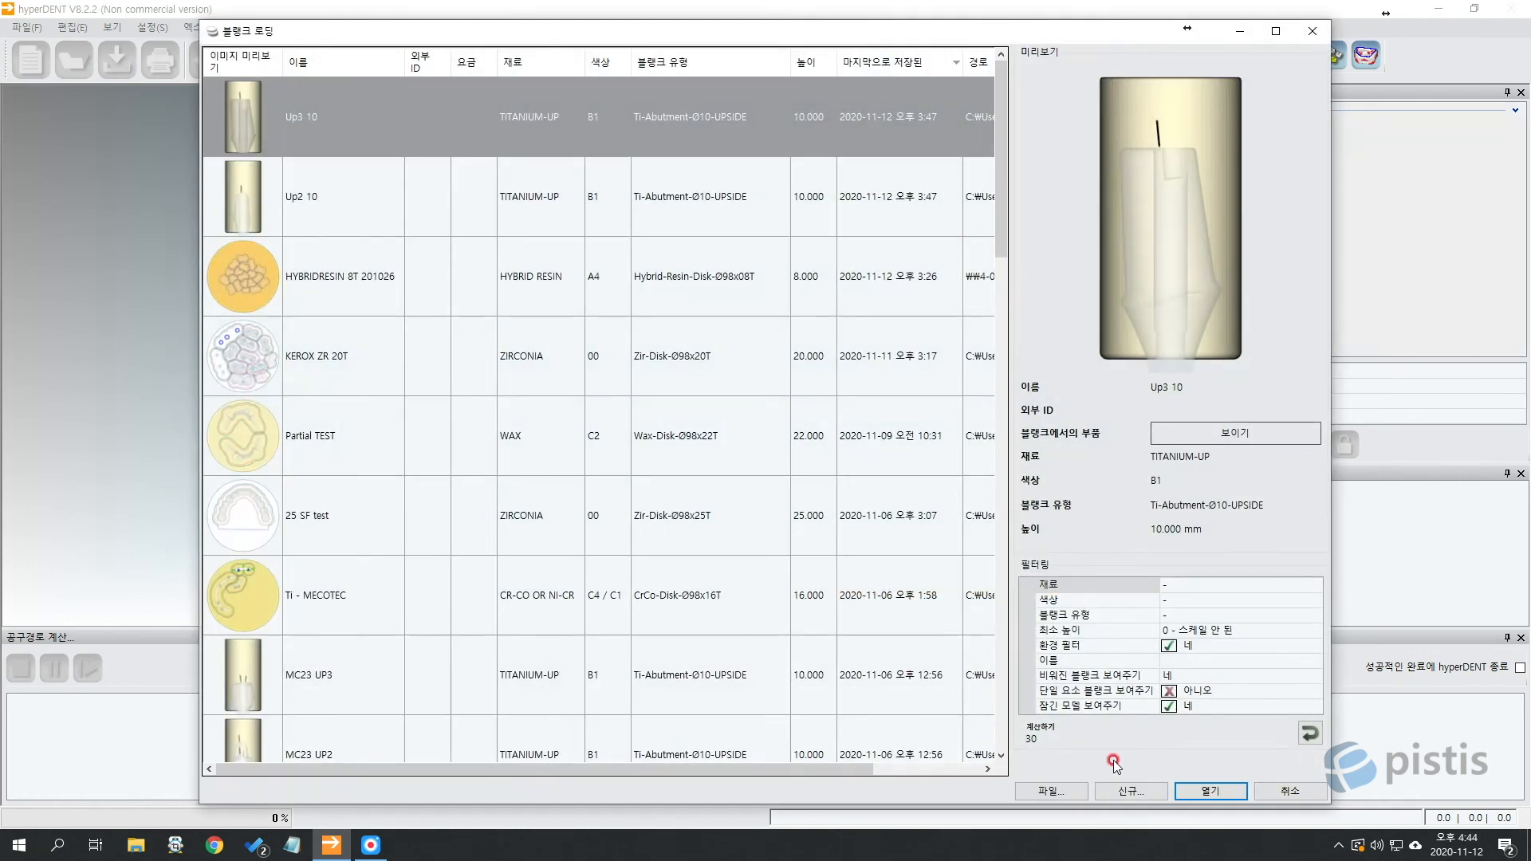
left_click(1128, 792)
left_click(360, 155)
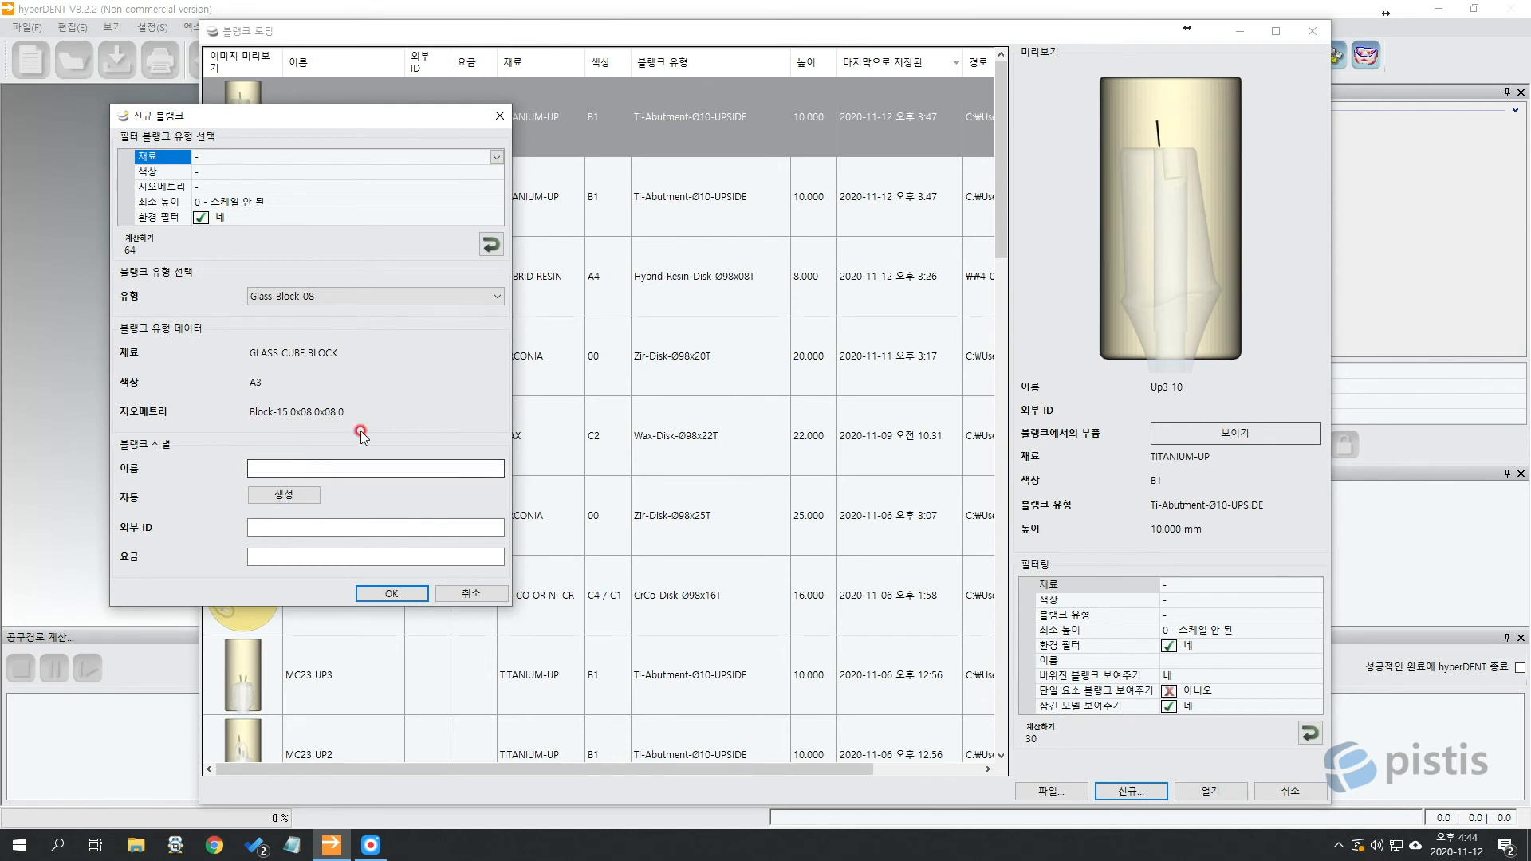
left_click(474, 594)
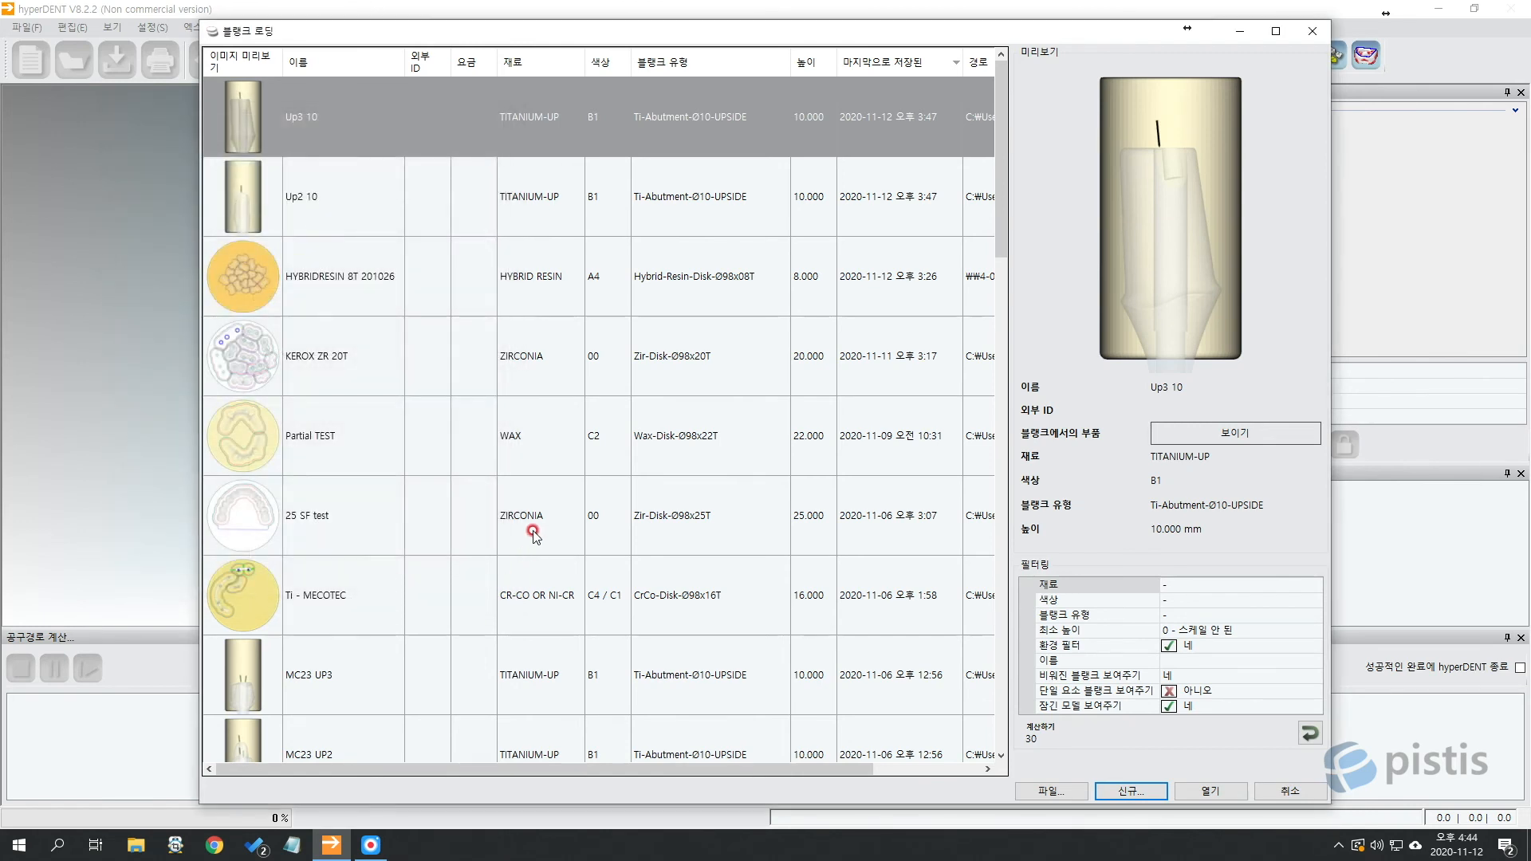
left_click(1289, 791)
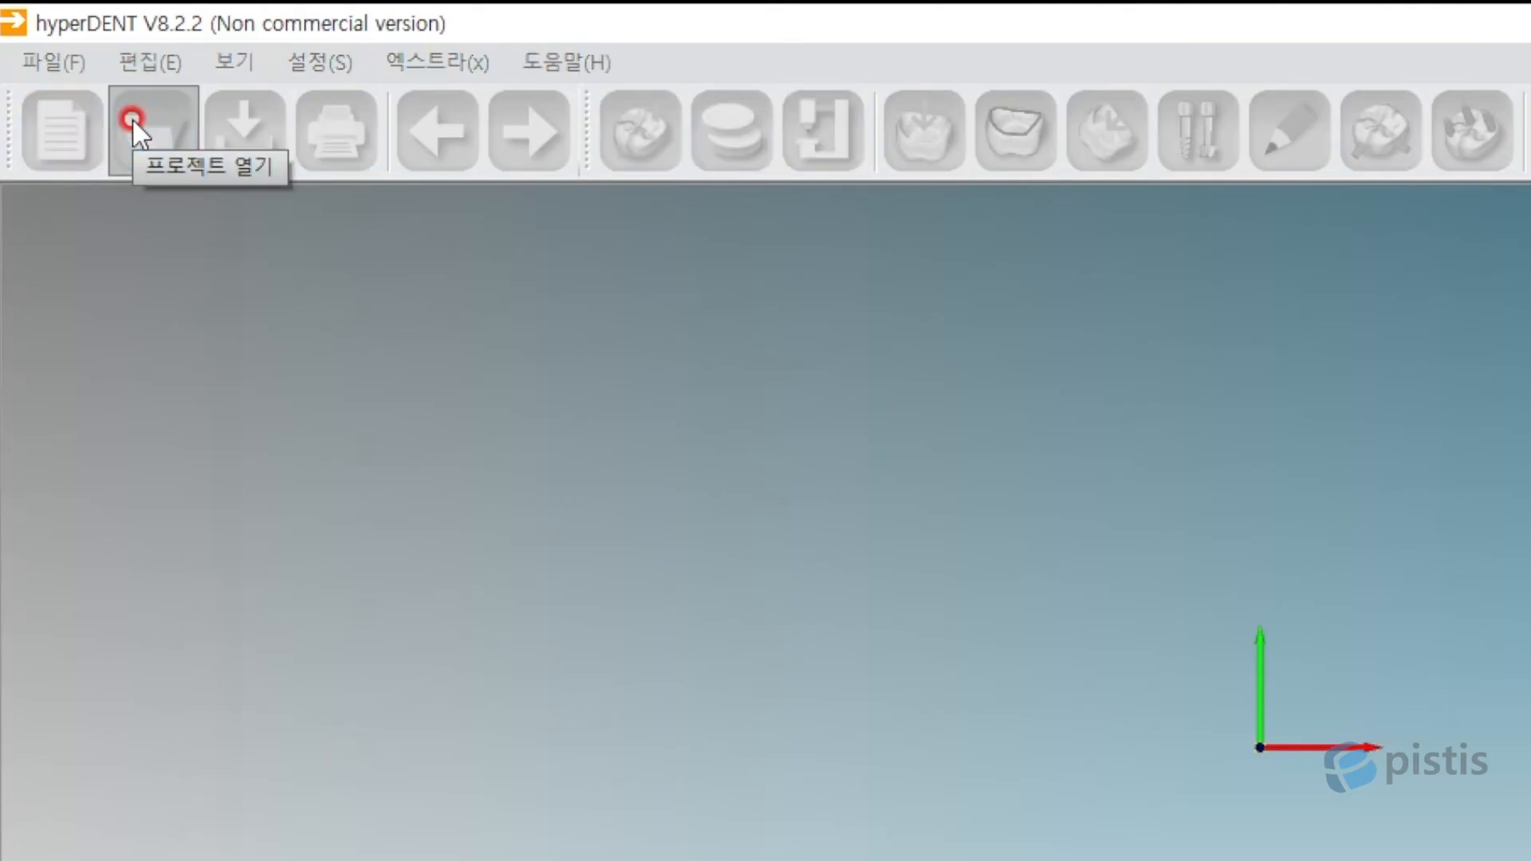
Load the Up2 10 titanium blank from the blank list into slot UP-2.
left_click(132, 117)
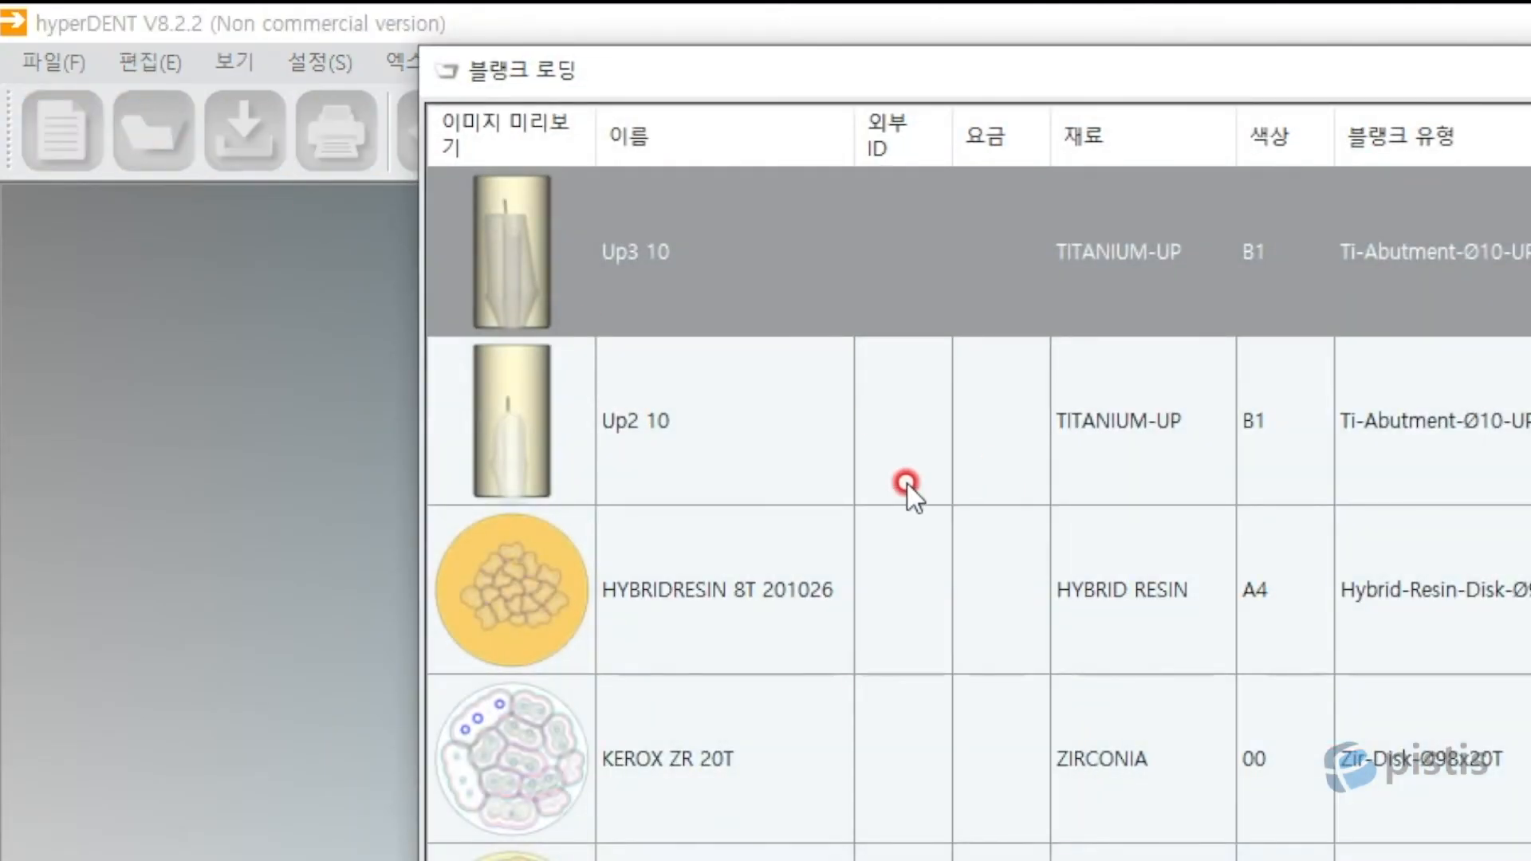
left_click(787, 450)
left_click(639, 266)
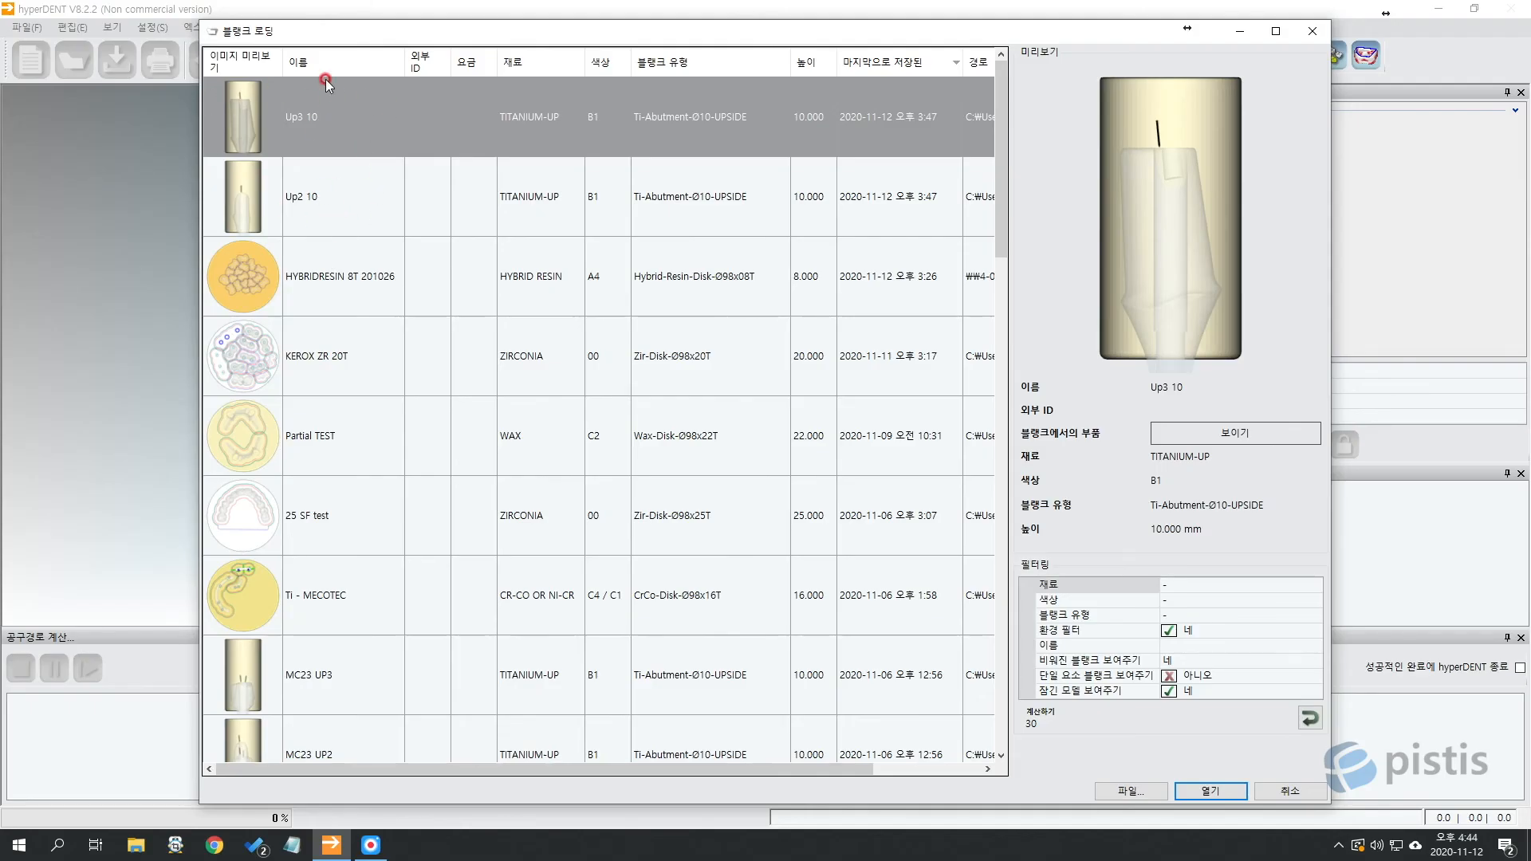
left_click(370, 184)
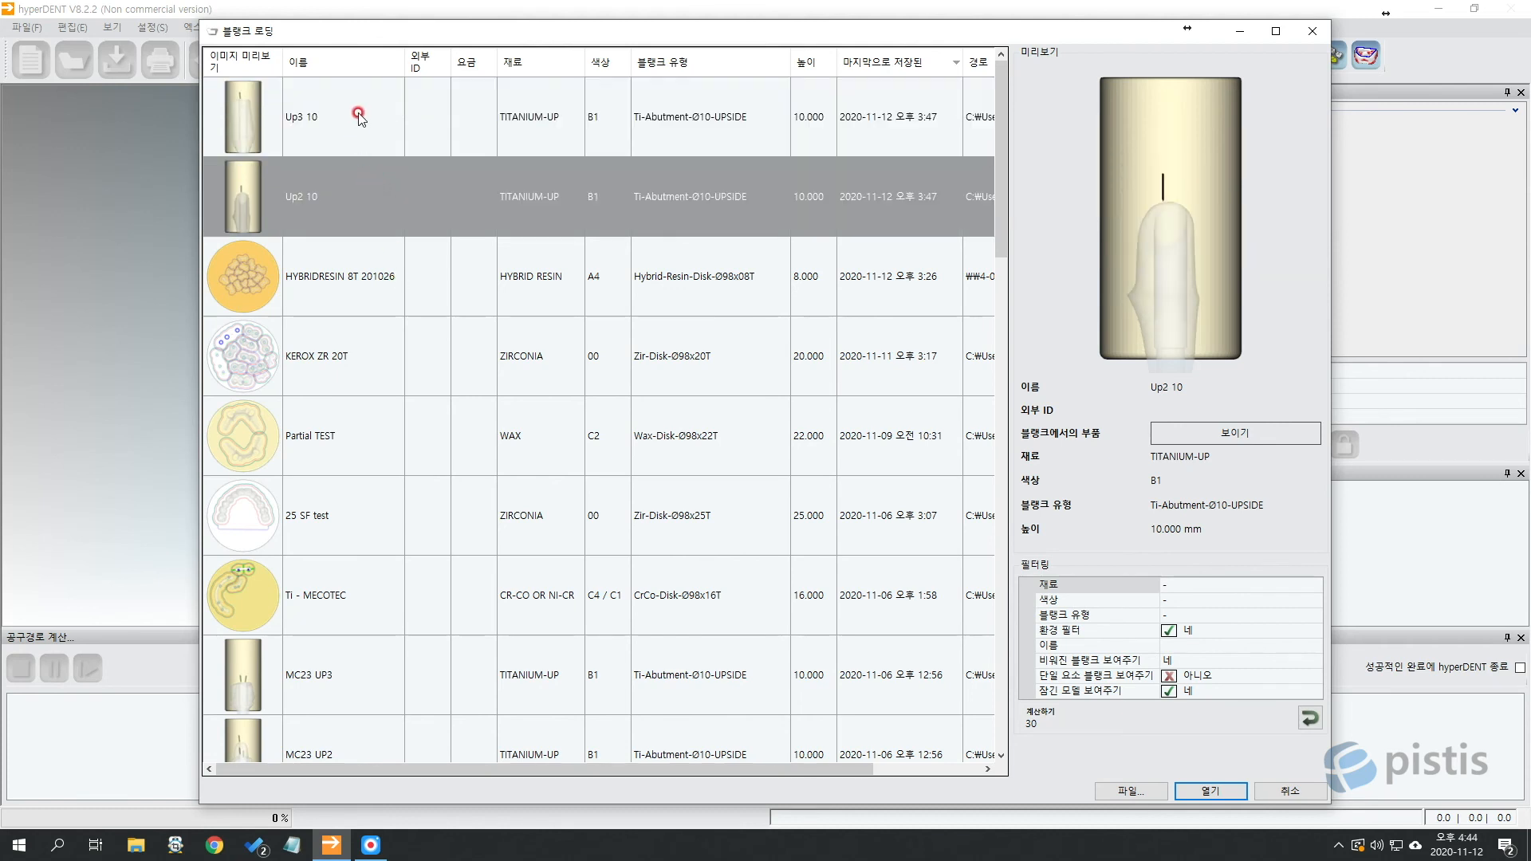
double_click(325, 186)
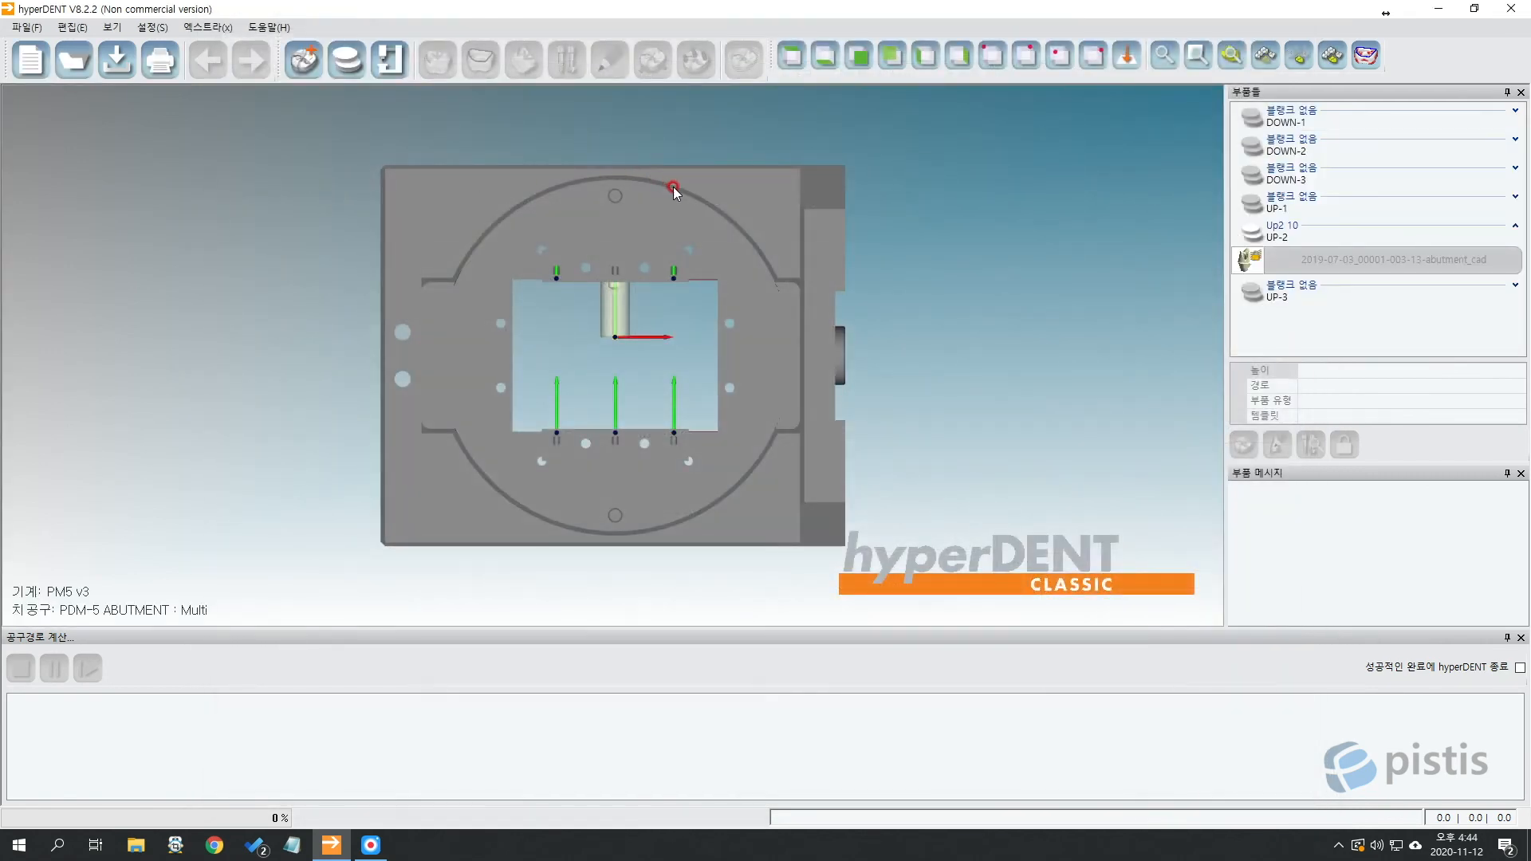
Select and then deselect the abutment_cad part sitting in slot UP-2.
left_click_drag(641, 219, 620, 225)
mouse_move(665, 298)
left_mouse_down()
mouse_move(561, 361)
mouse_move(604, 369)
left_mouse_up()
left_click(1377, 262)
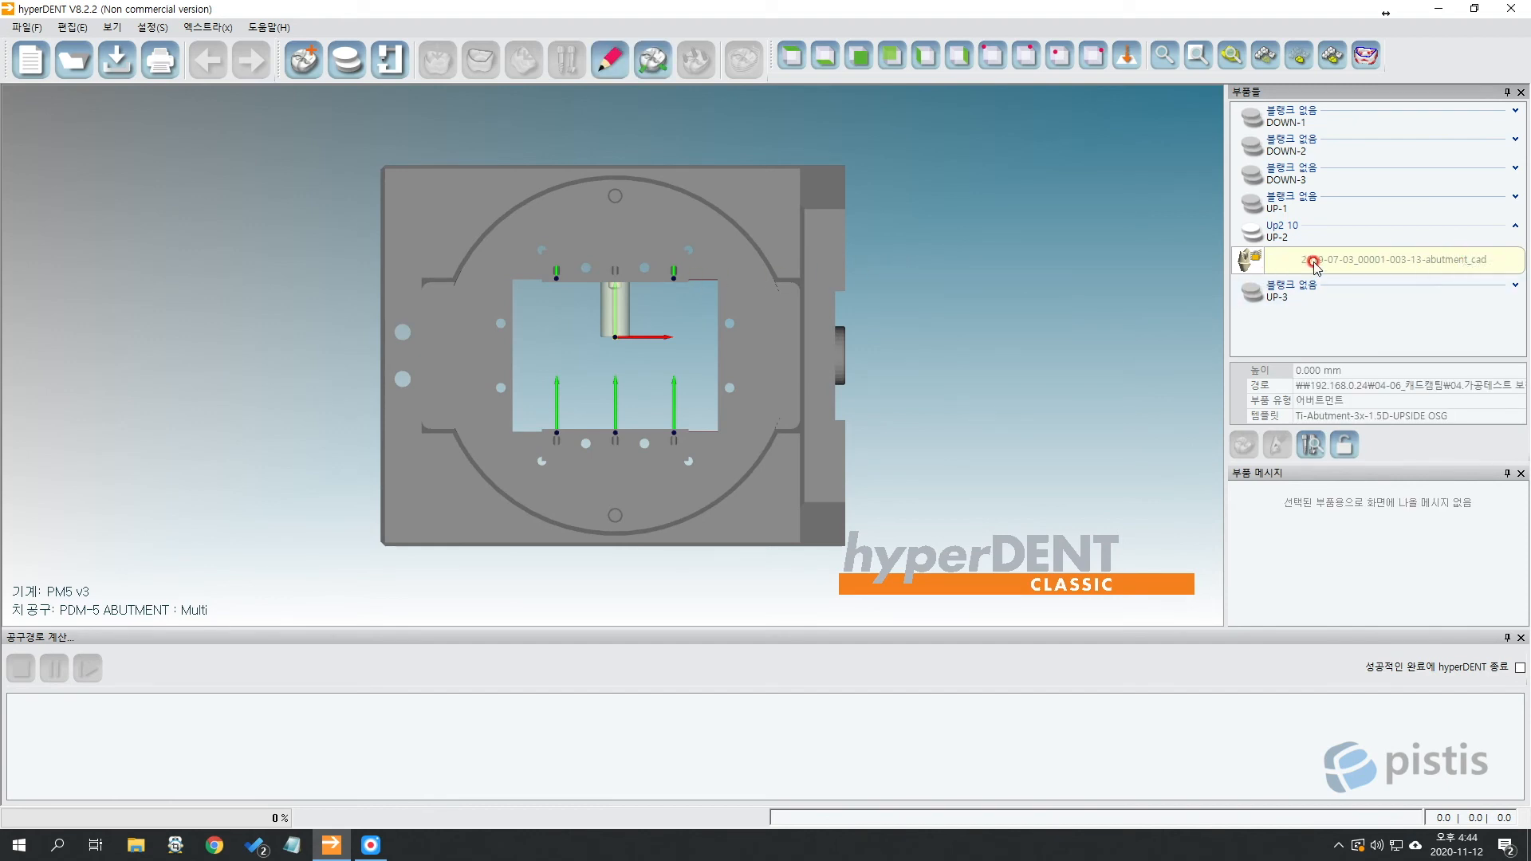
left_click(1337, 260)
mouse_move(1337, 258)
left_mouse_down()
mouse_move(1284, 269)
mouse_move(1325, 285)
mouse_move(1325, 264)
left_mouse_up()
left_click(553, 346)
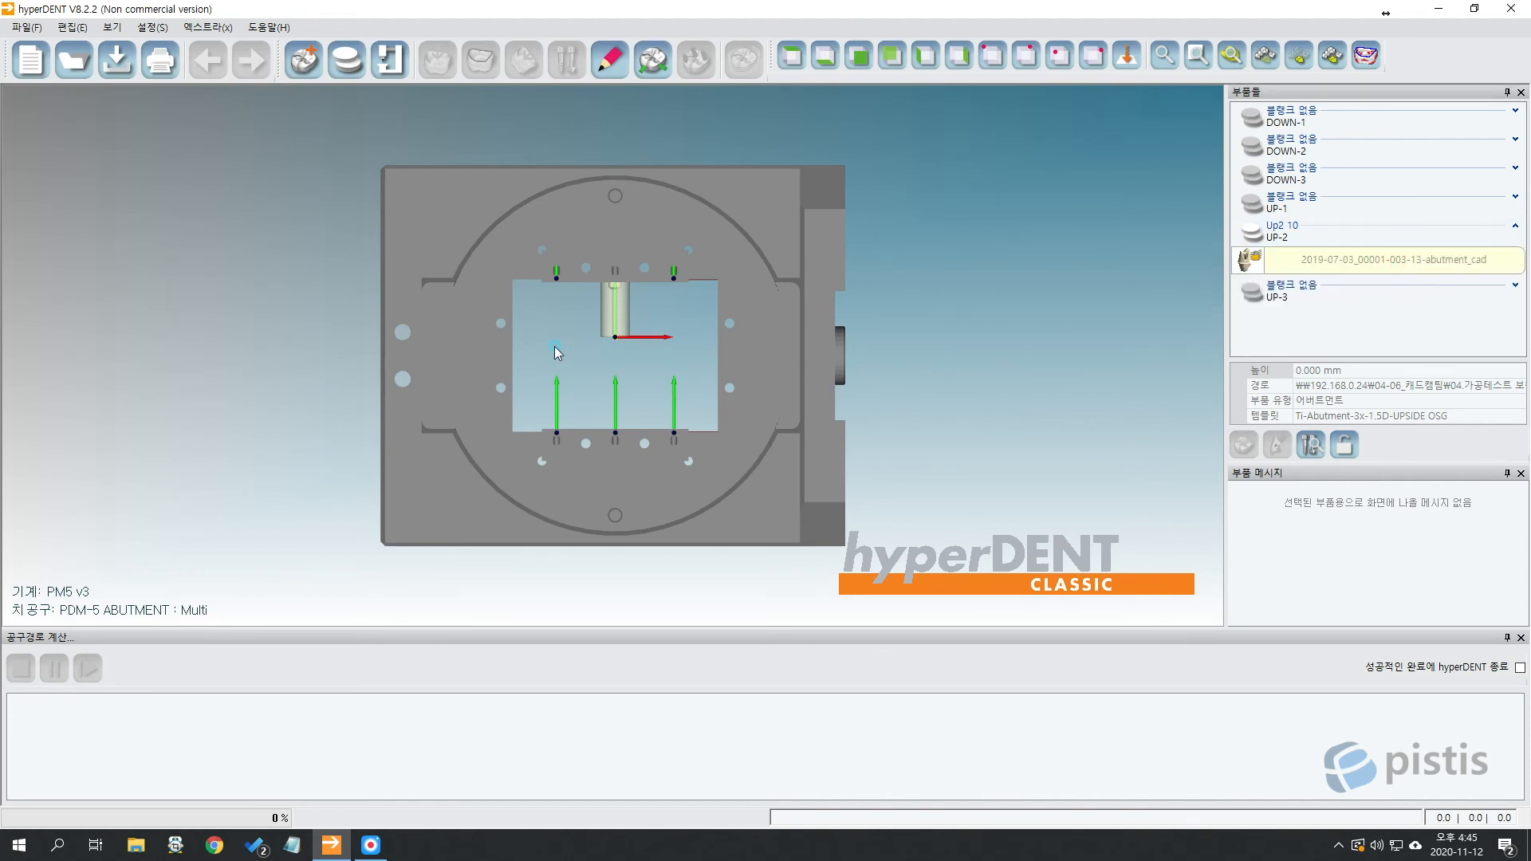
Load another abutment part into slot UP-2 with blank Up2 10 and view the whole fixture.
left_click(292, 67)
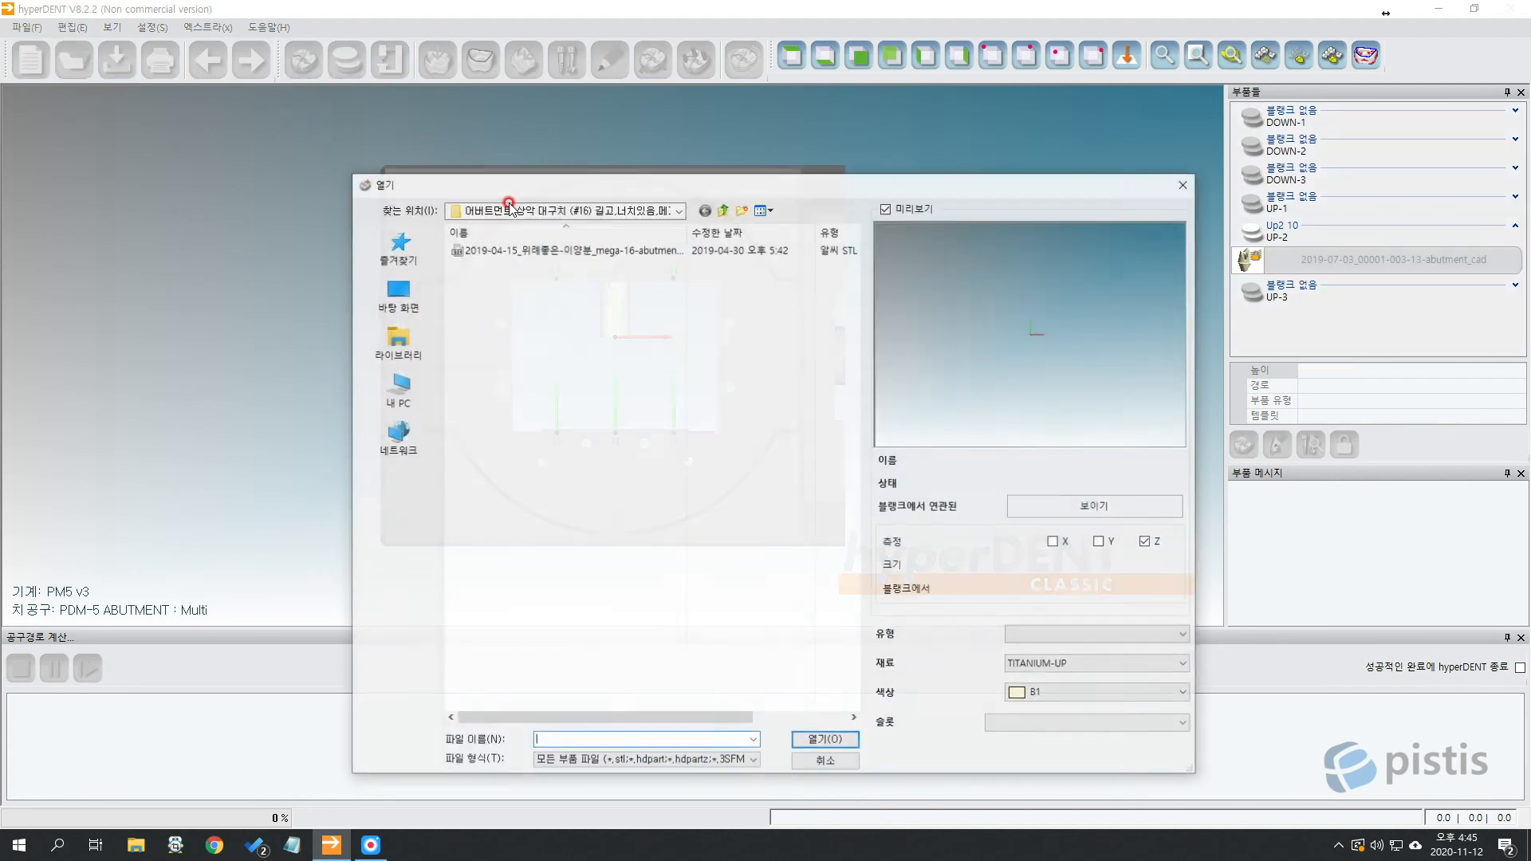
left_click(1123, 731)
left_click(1066, 686)
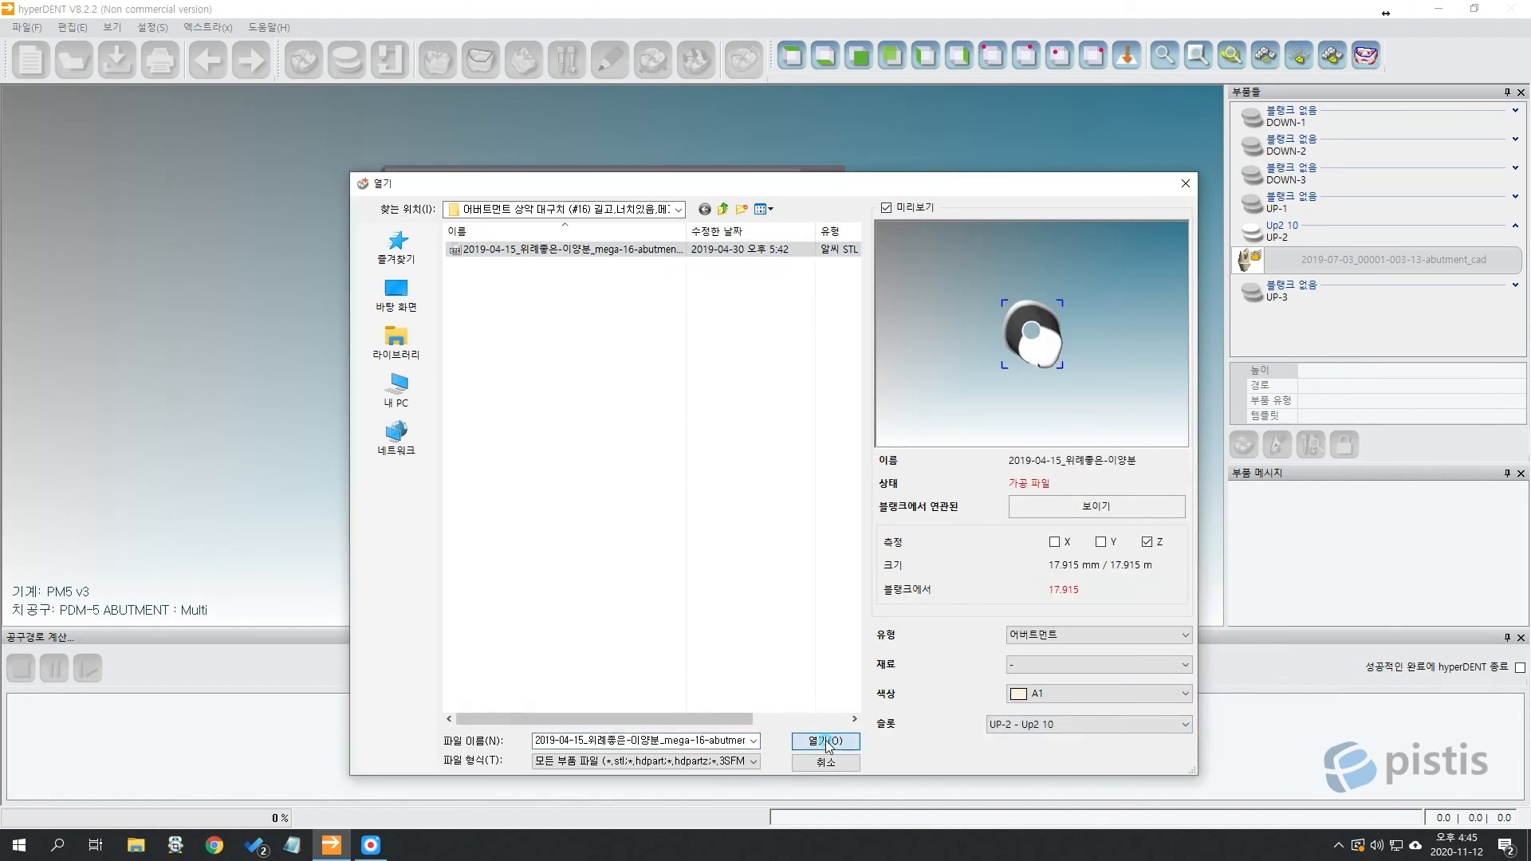
left_click(825, 741)
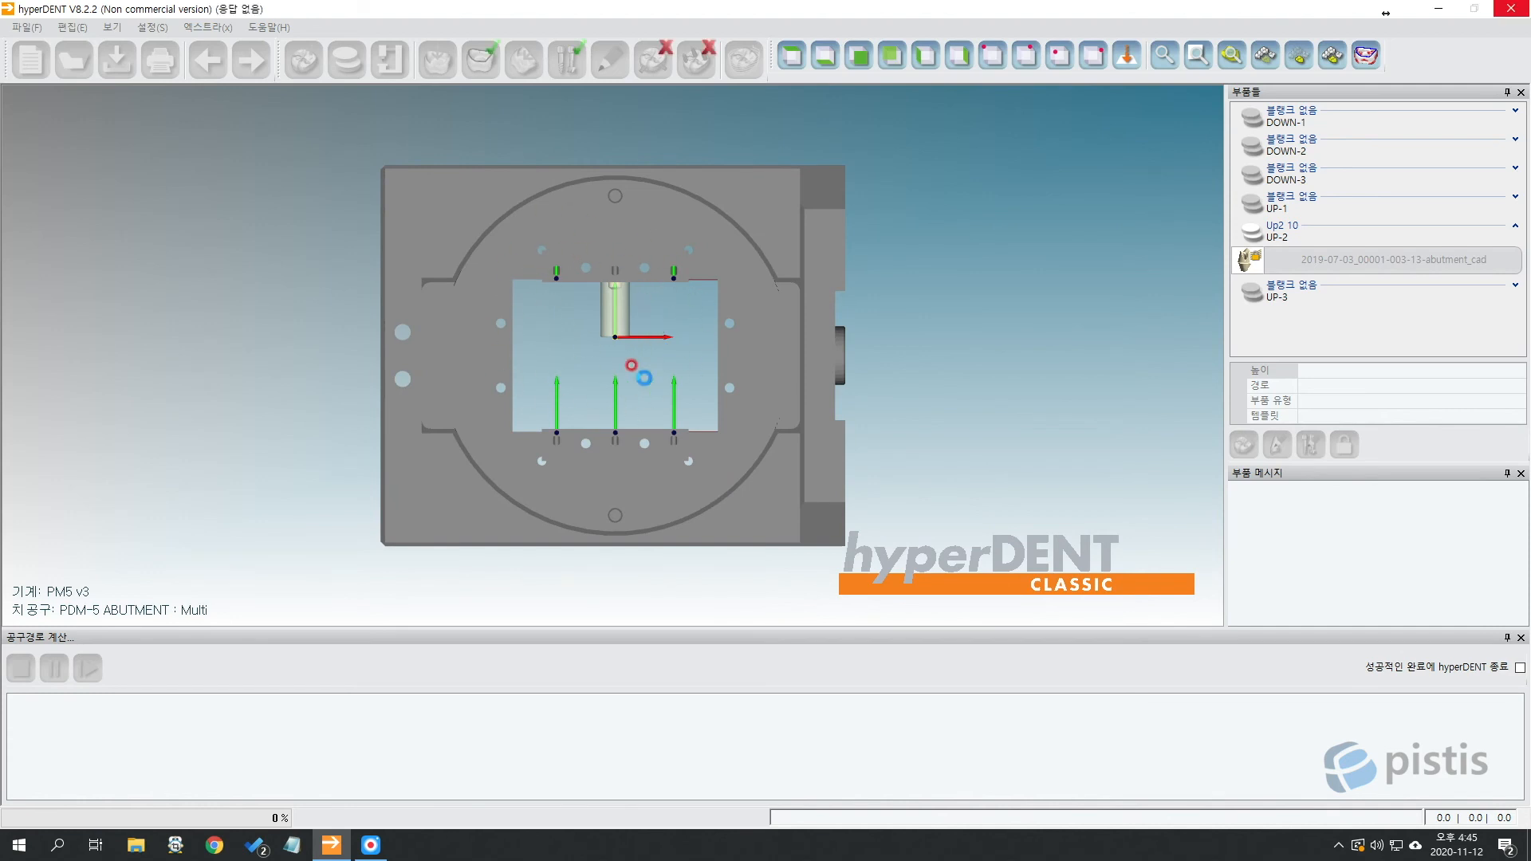
scroll(626, 316, "up", 5)
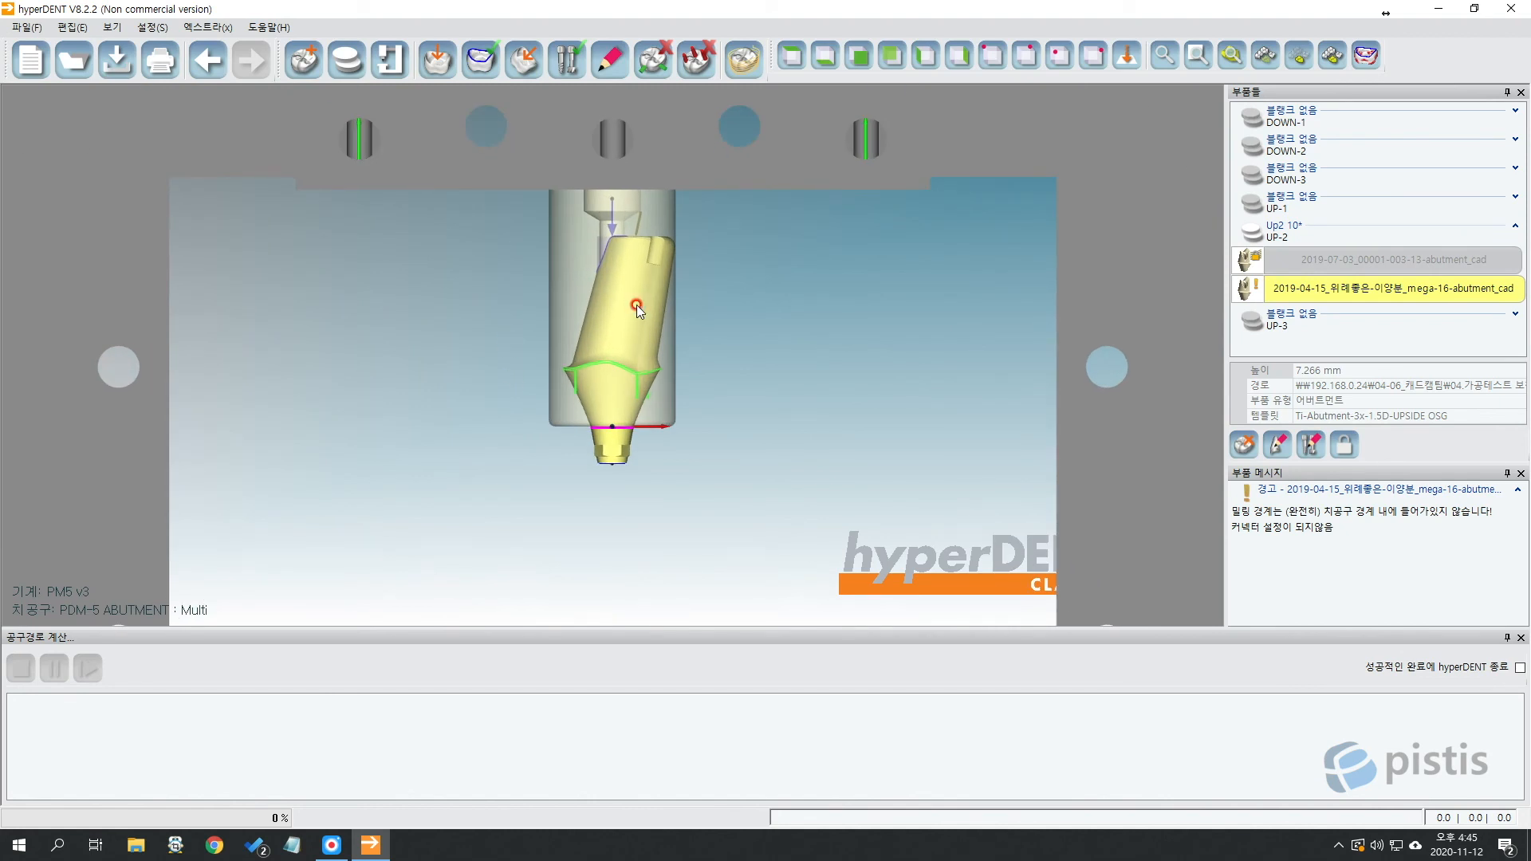
mouse_move(636, 304)
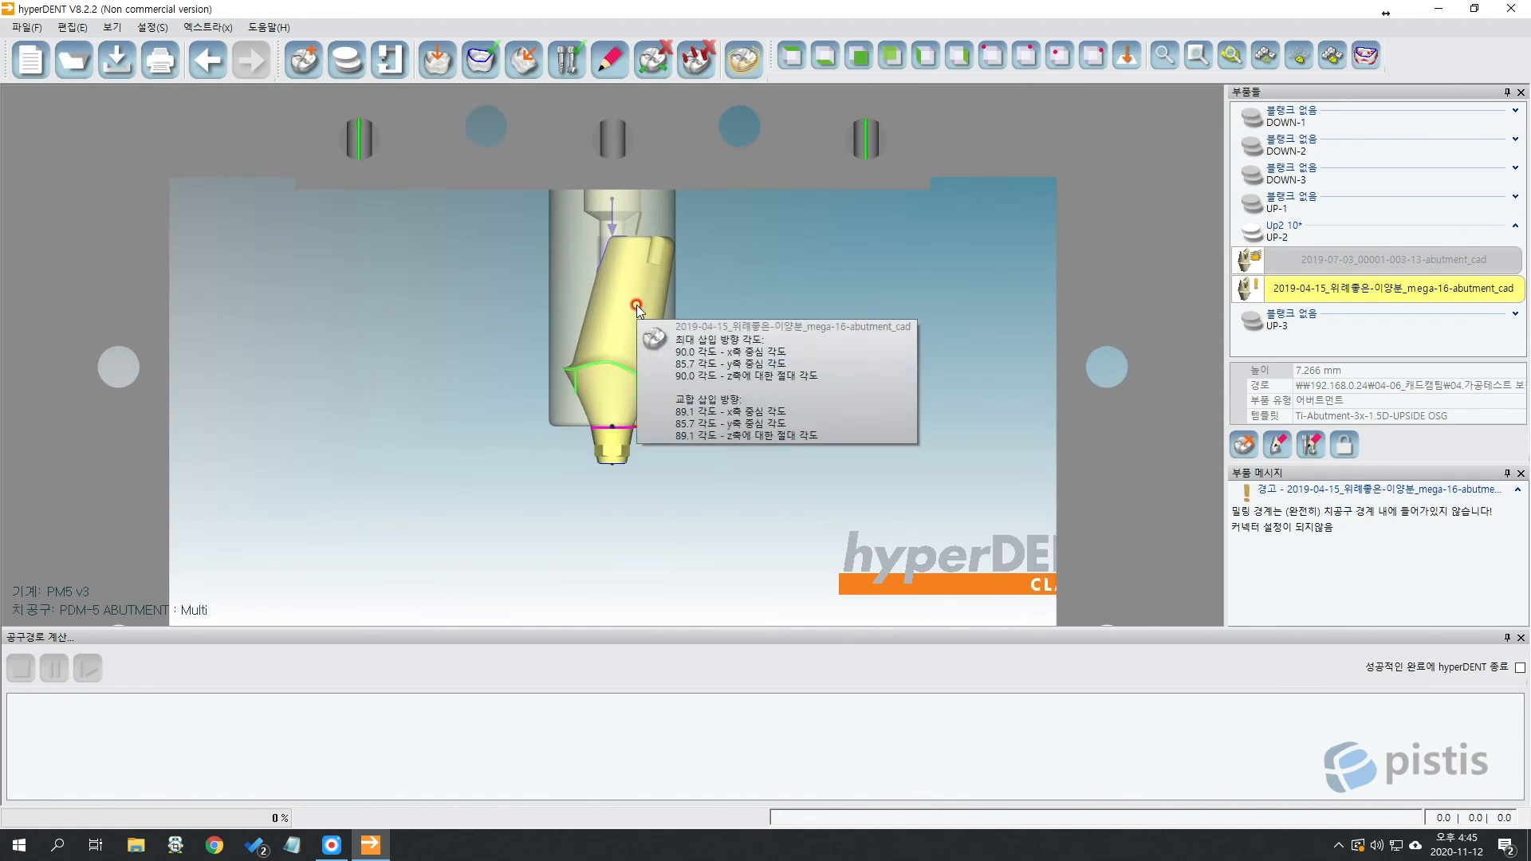
scroll(791, 277, "down", 8)
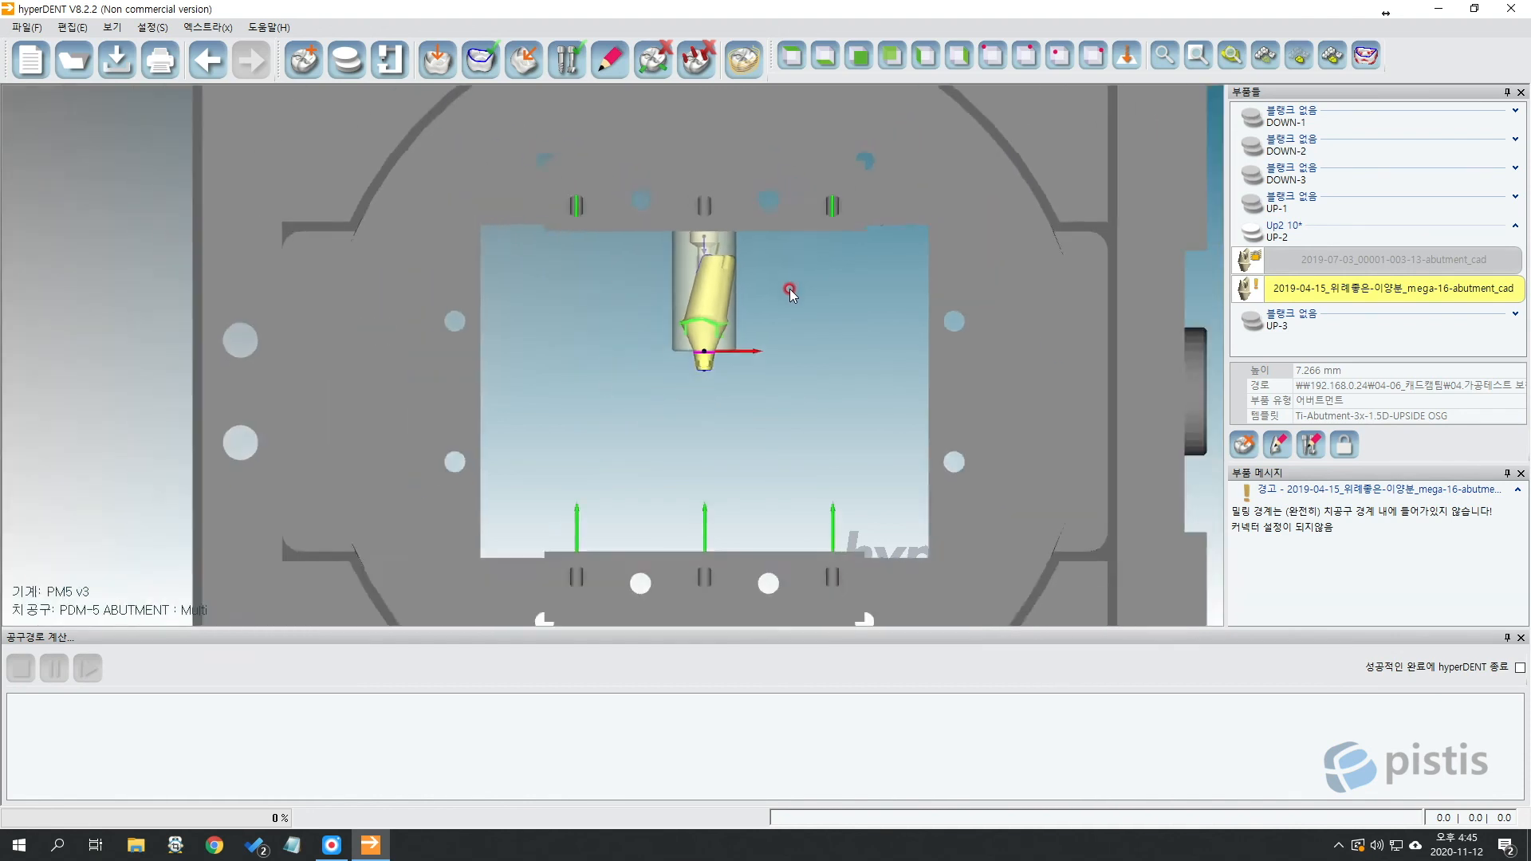
scroll(804, 310, "down", 2)
middle_click_drag(804, 310, 656, 322)
scroll(655, 324, "down", 1)
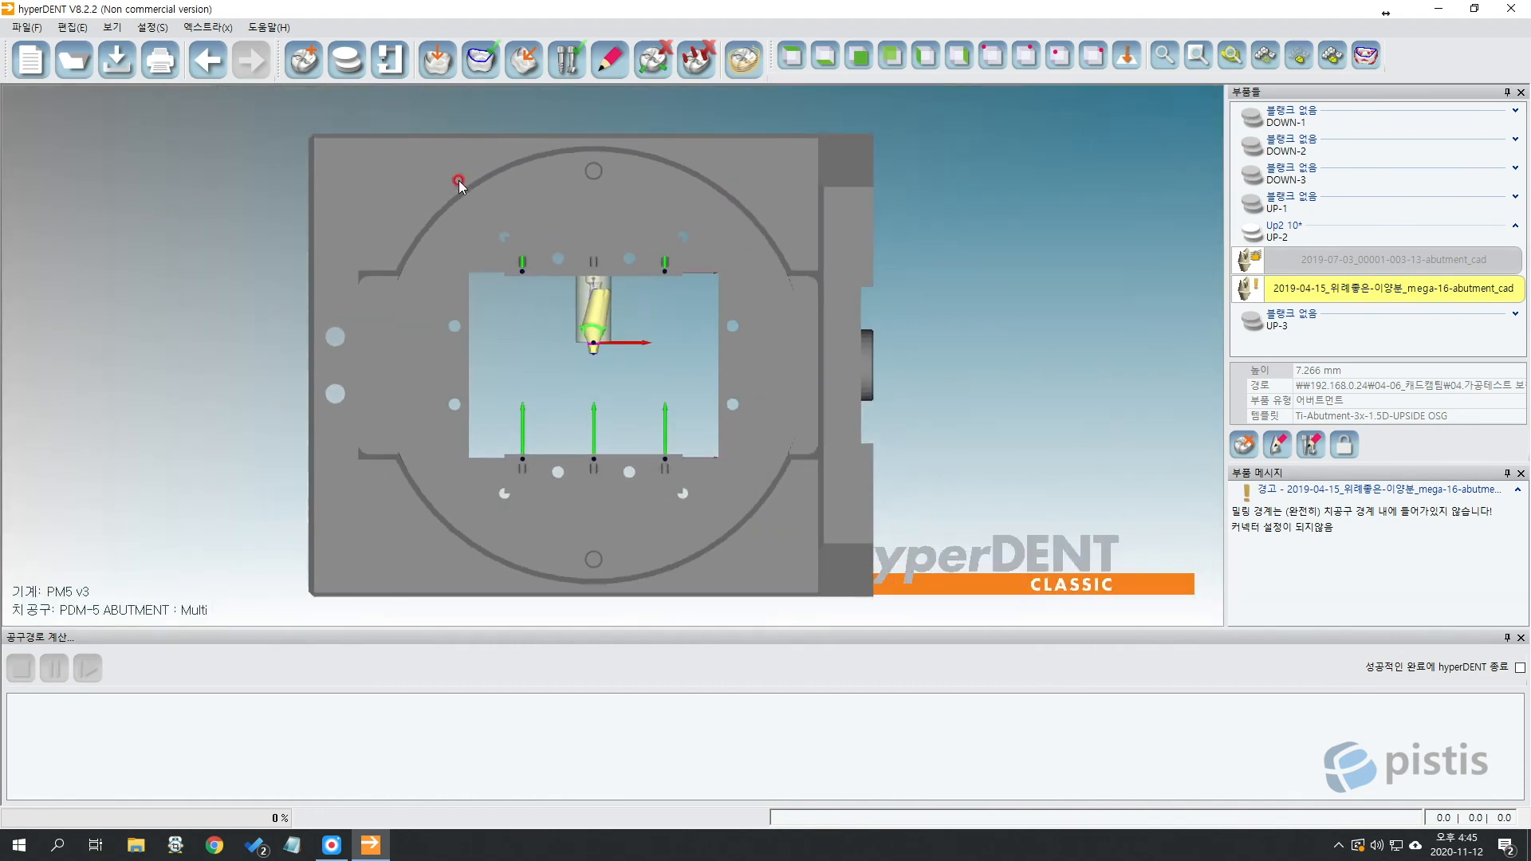
Select the newly loaded abutment and delete it from the Up2 10 blank.
left_click(381, 201)
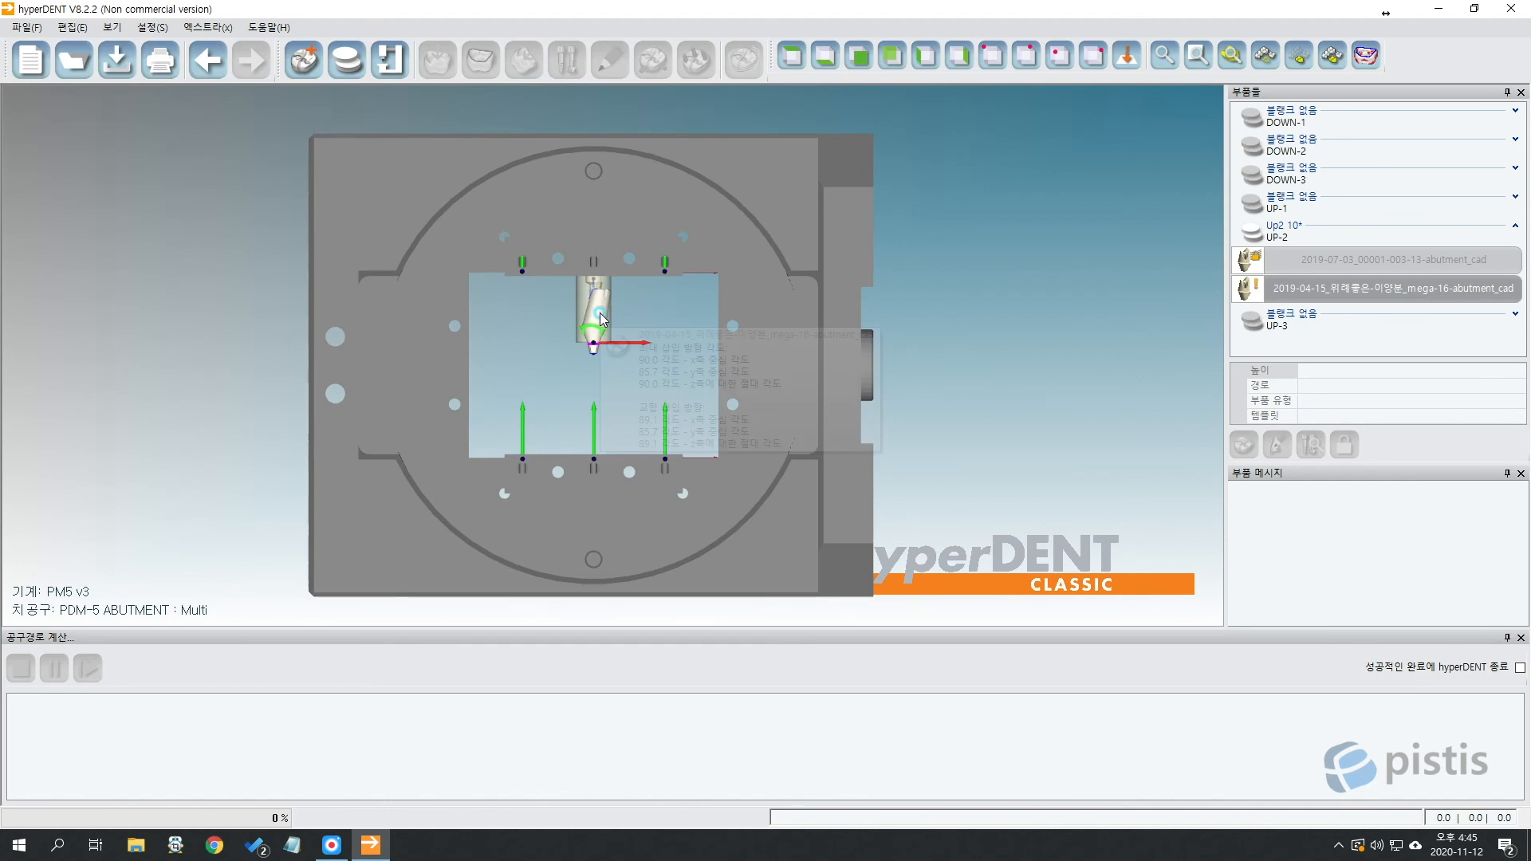
left_click(604, 322)
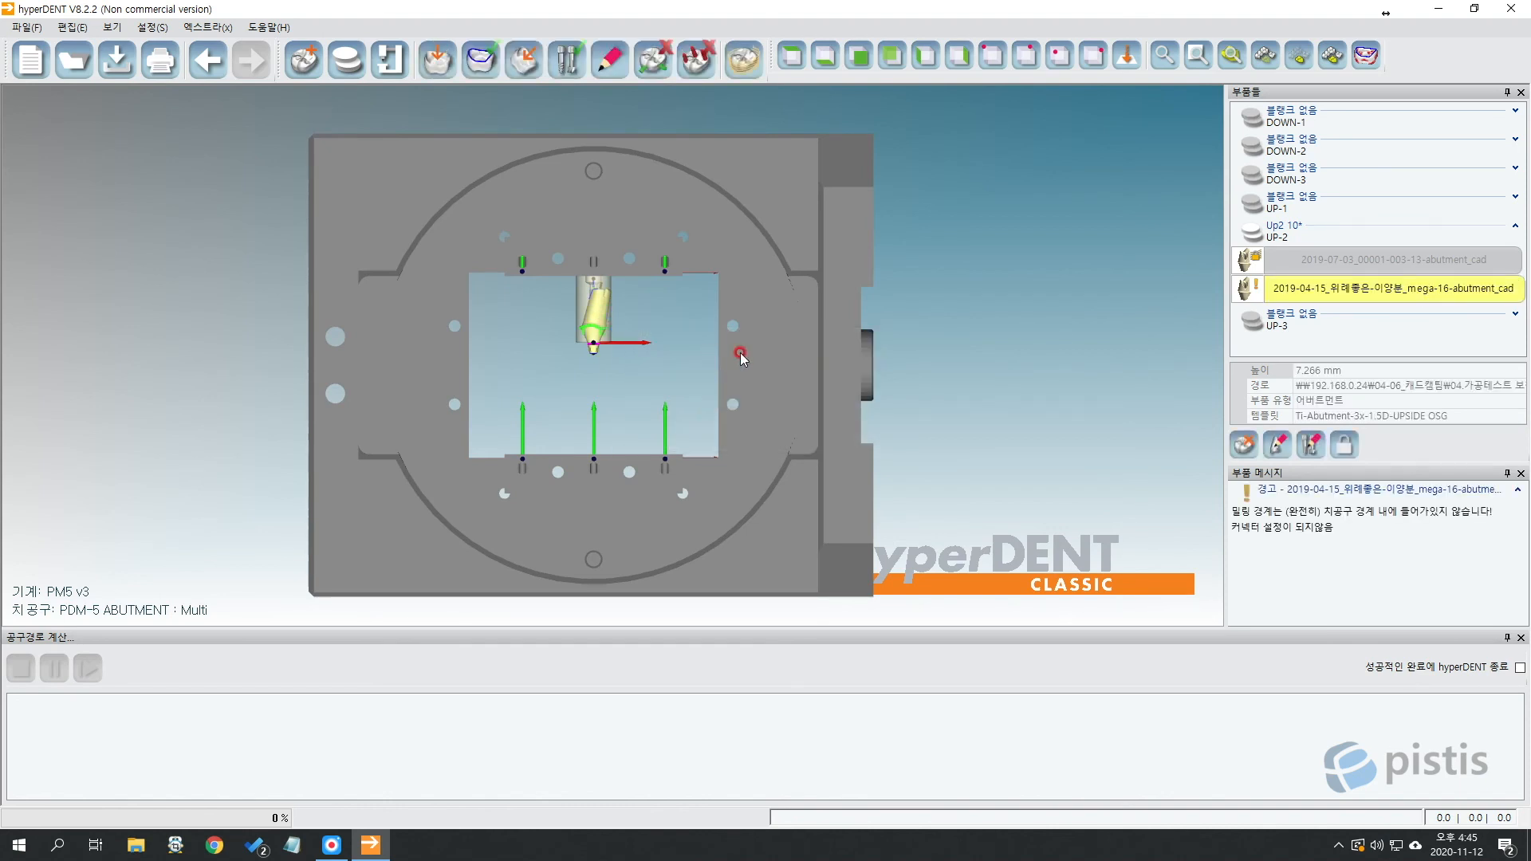
left_click(279, 160)
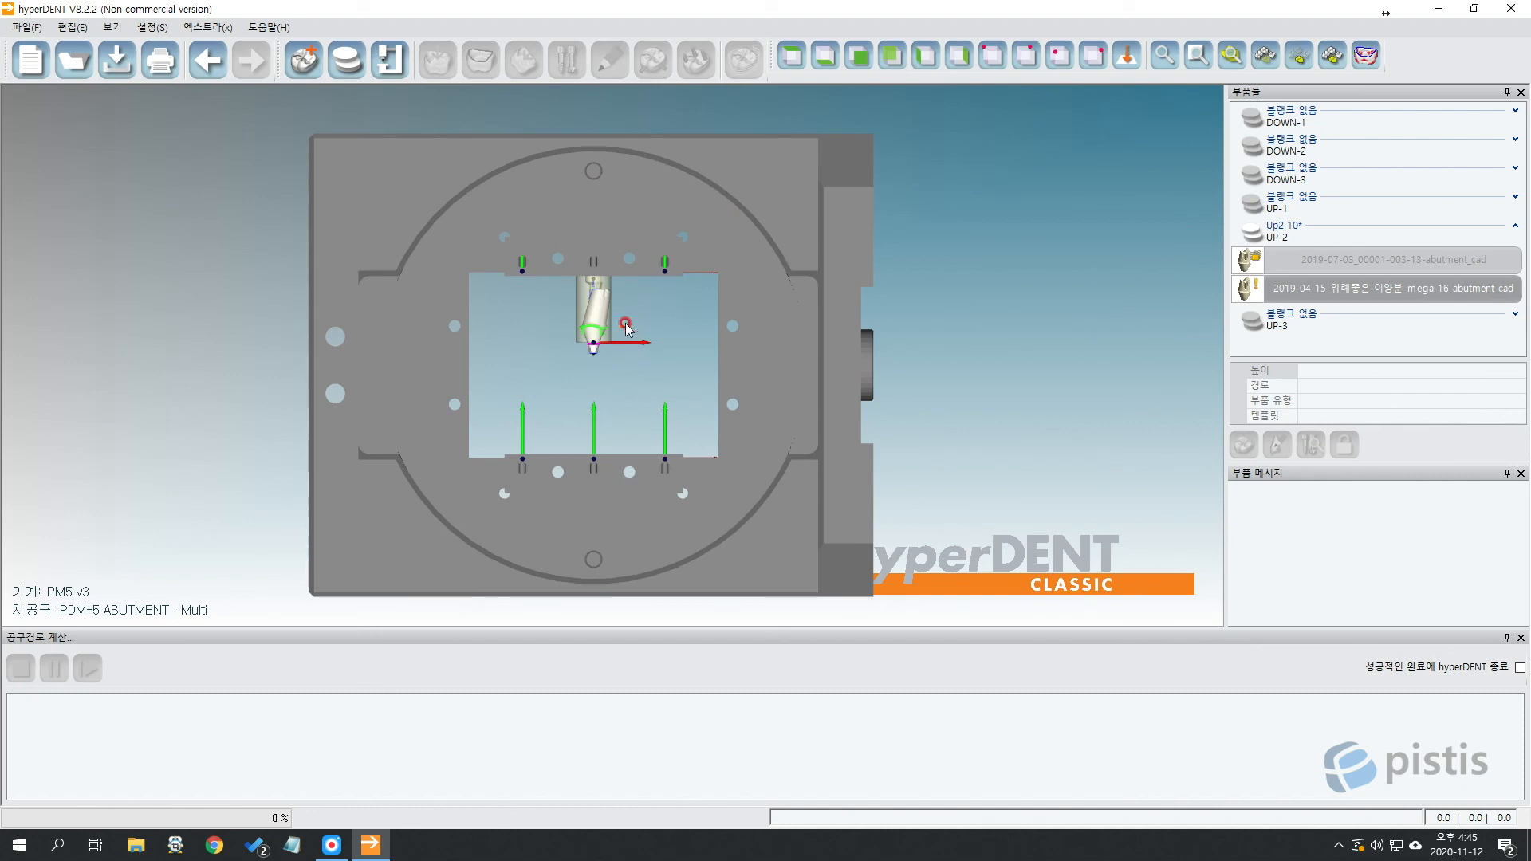
left_click(600, 322)
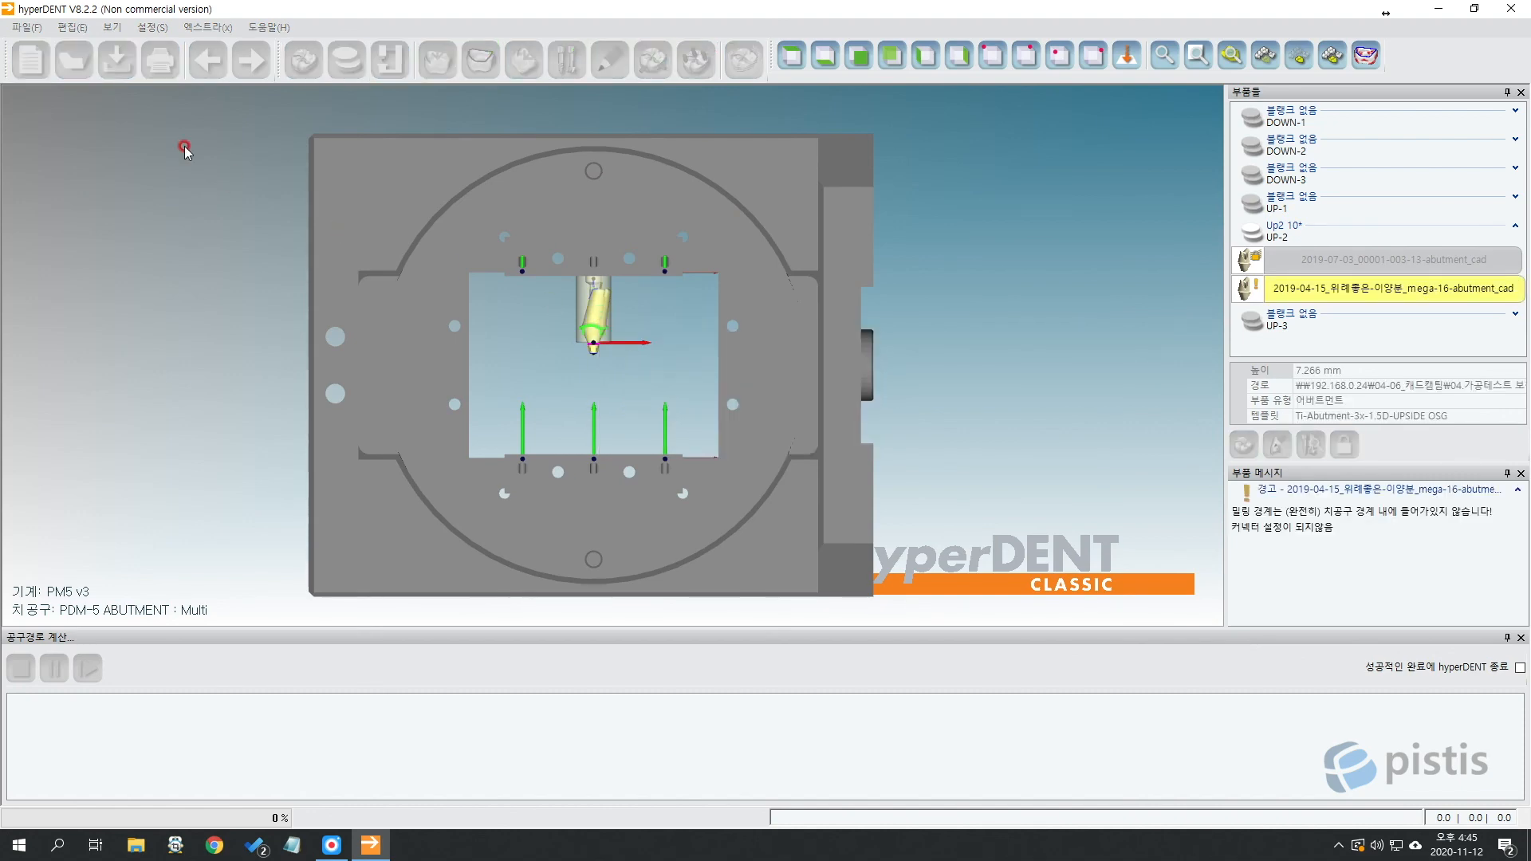
key("Delete")
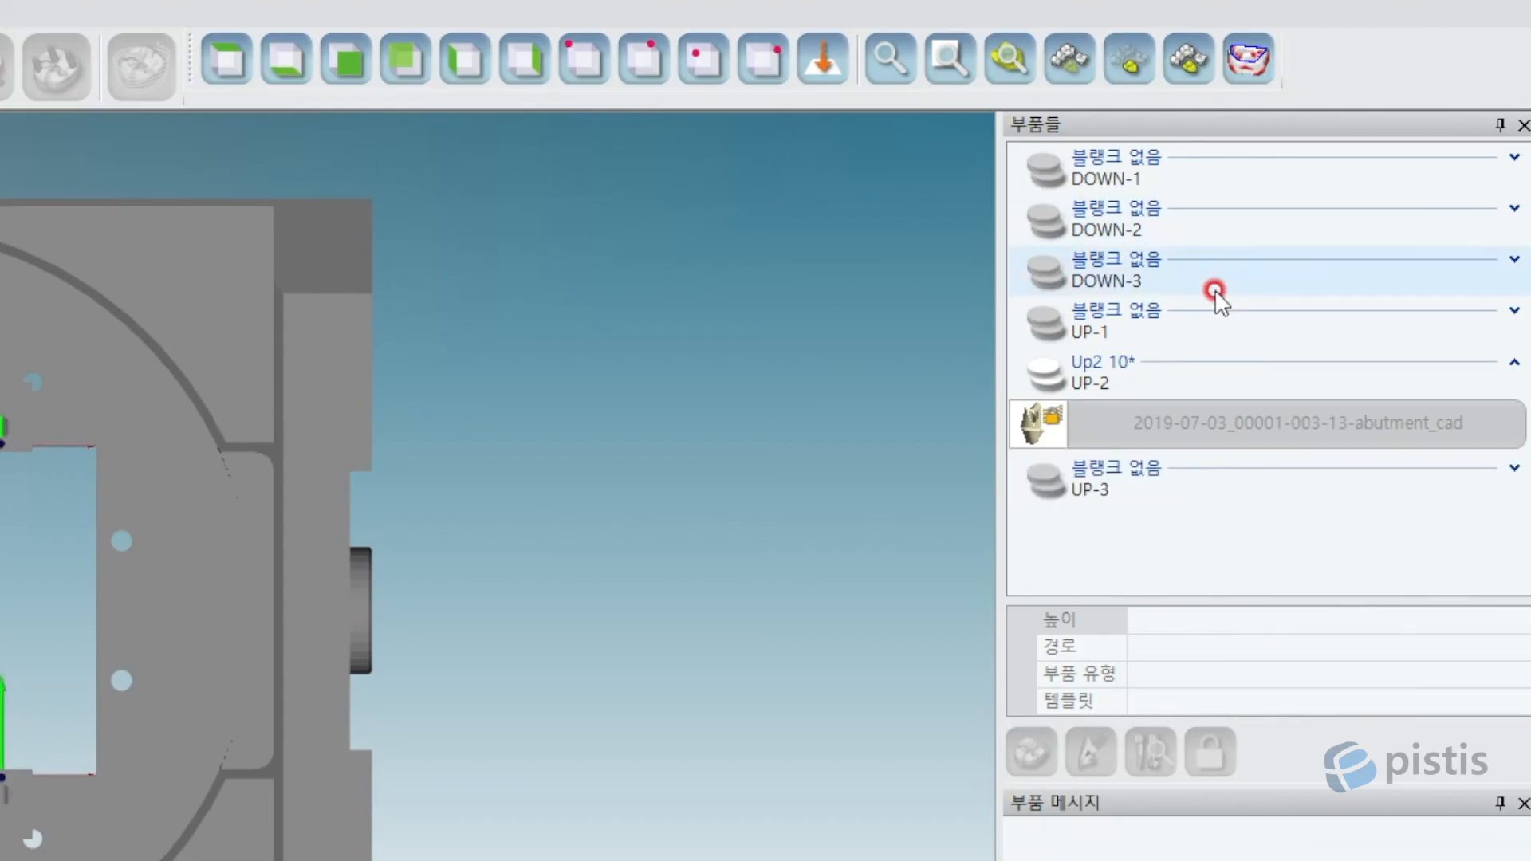
mouse_move(1113, 387)
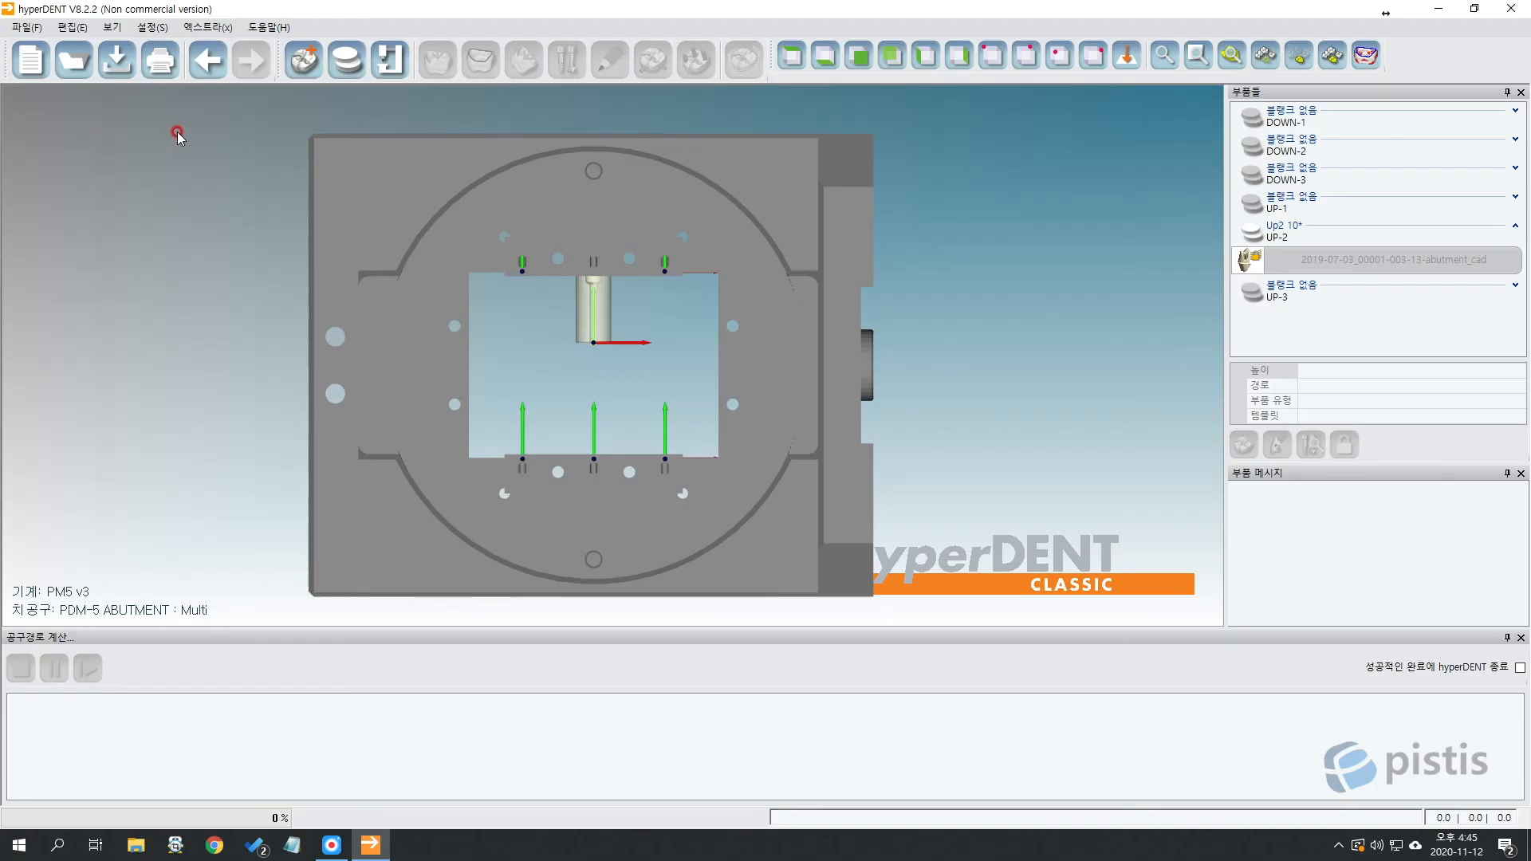
left_click_drag(201, 112, 976, 462)
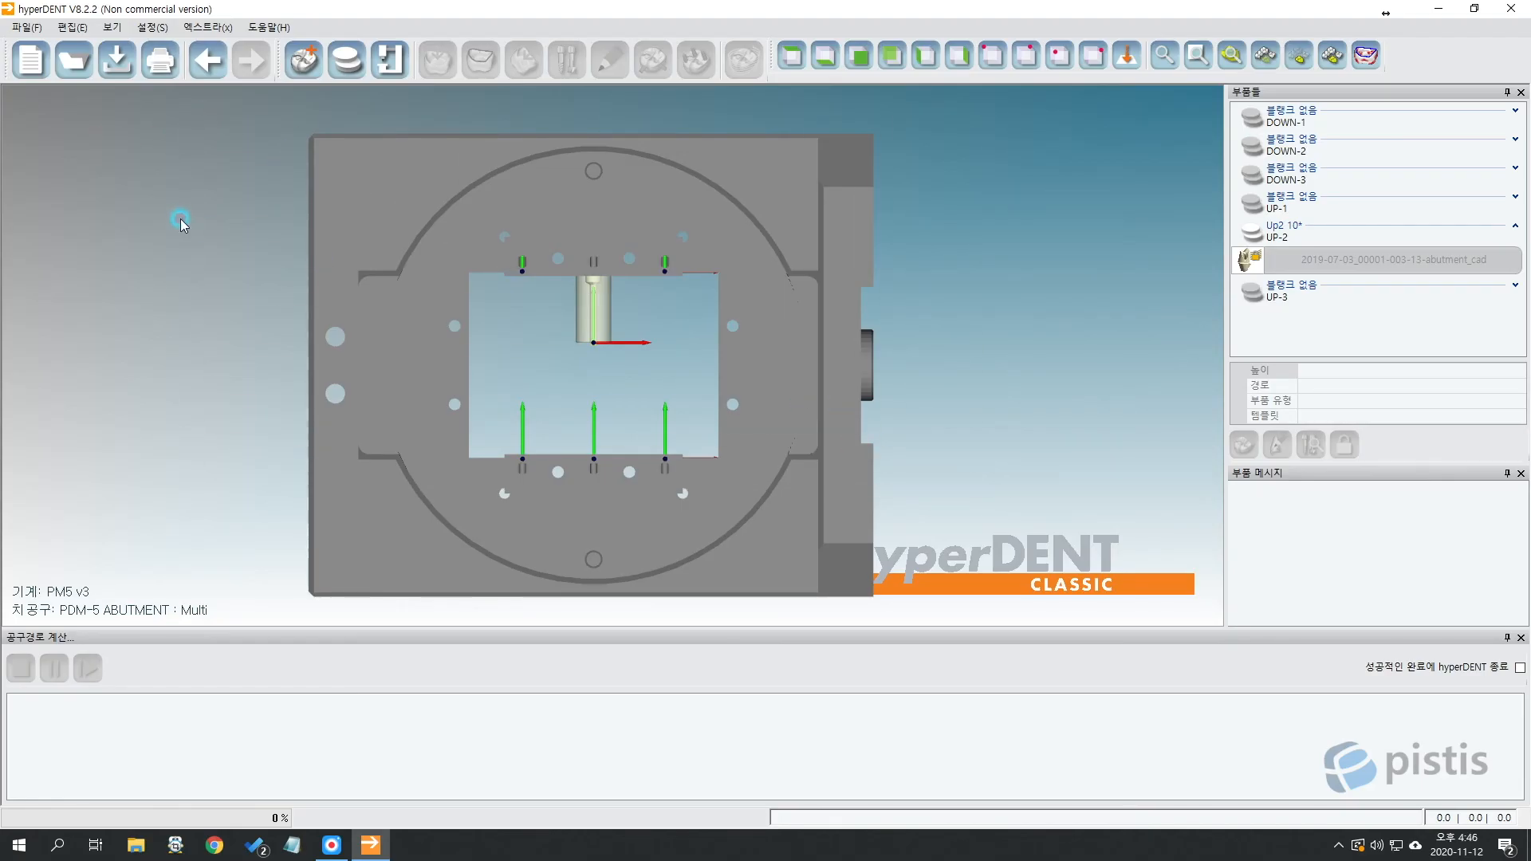
Start a new project without saving and load the Up2 10 blank into slot UP-2.
left_click(31, 61)
left_click(762, 443)
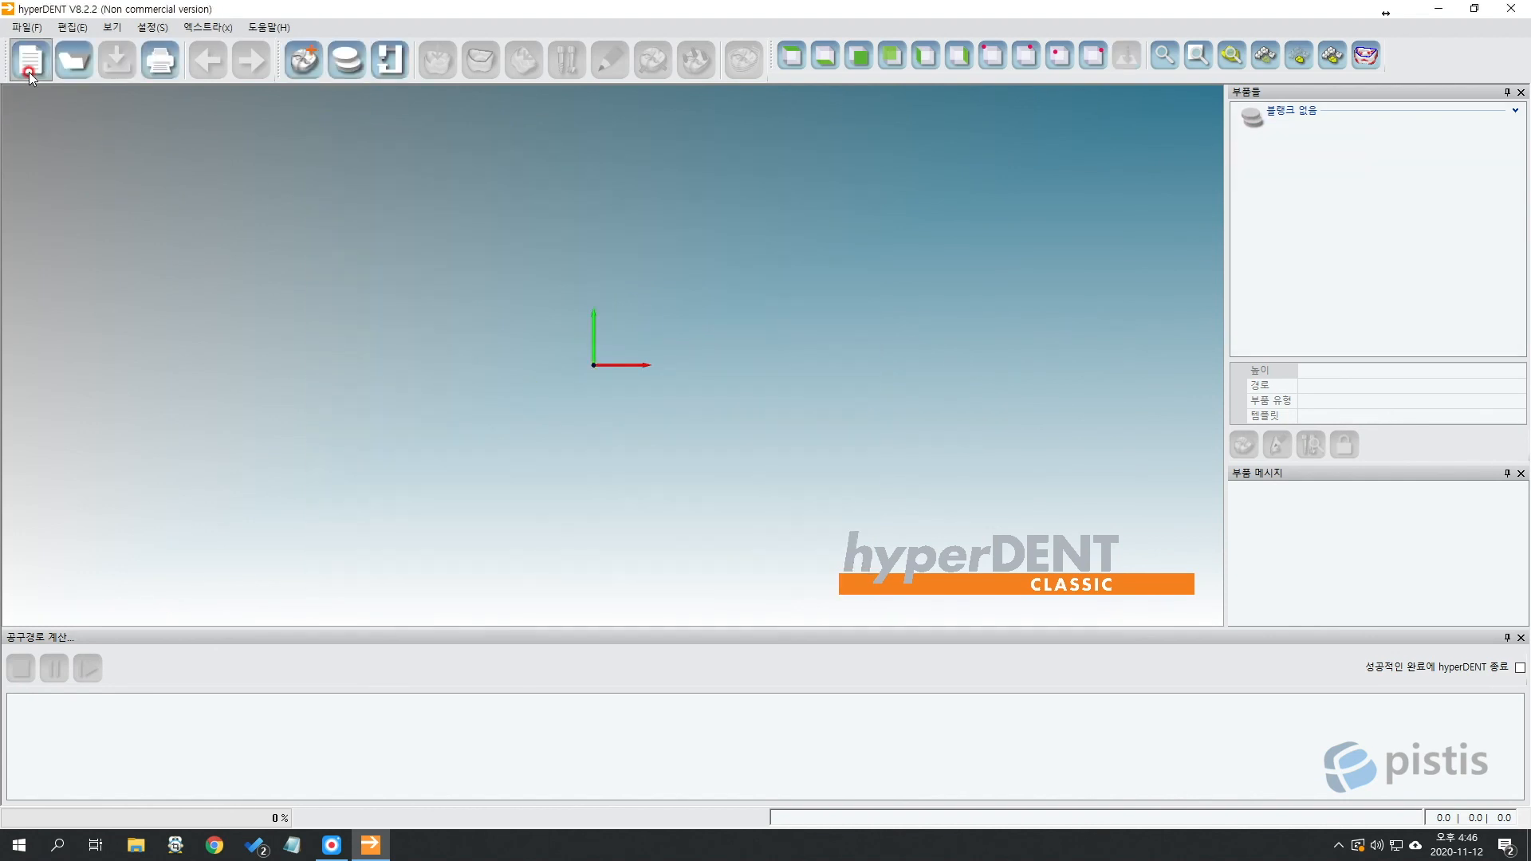
left_click(67, 75)
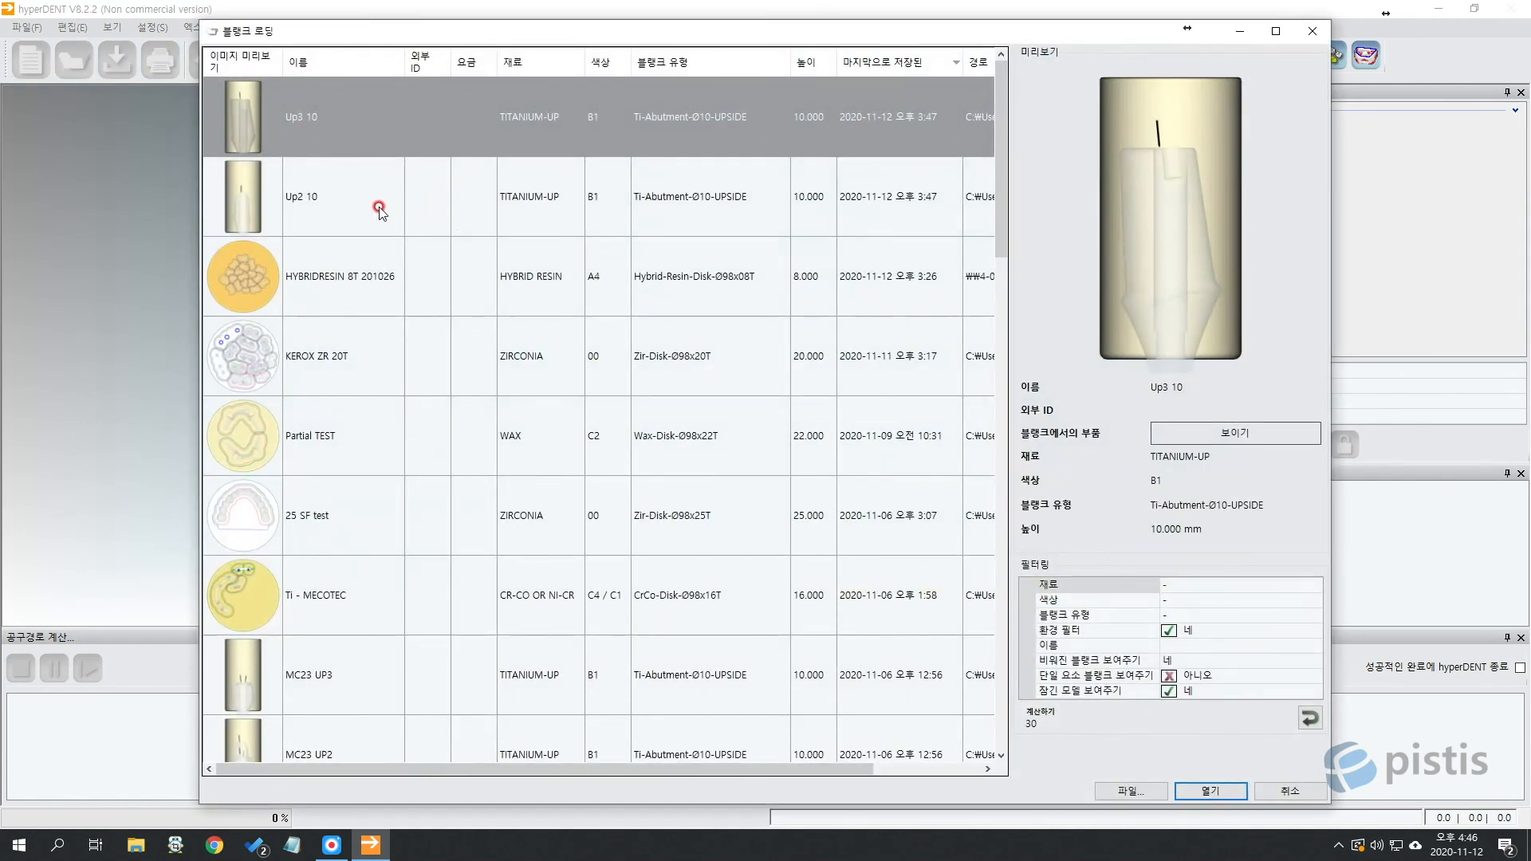
left_click(311, 204)
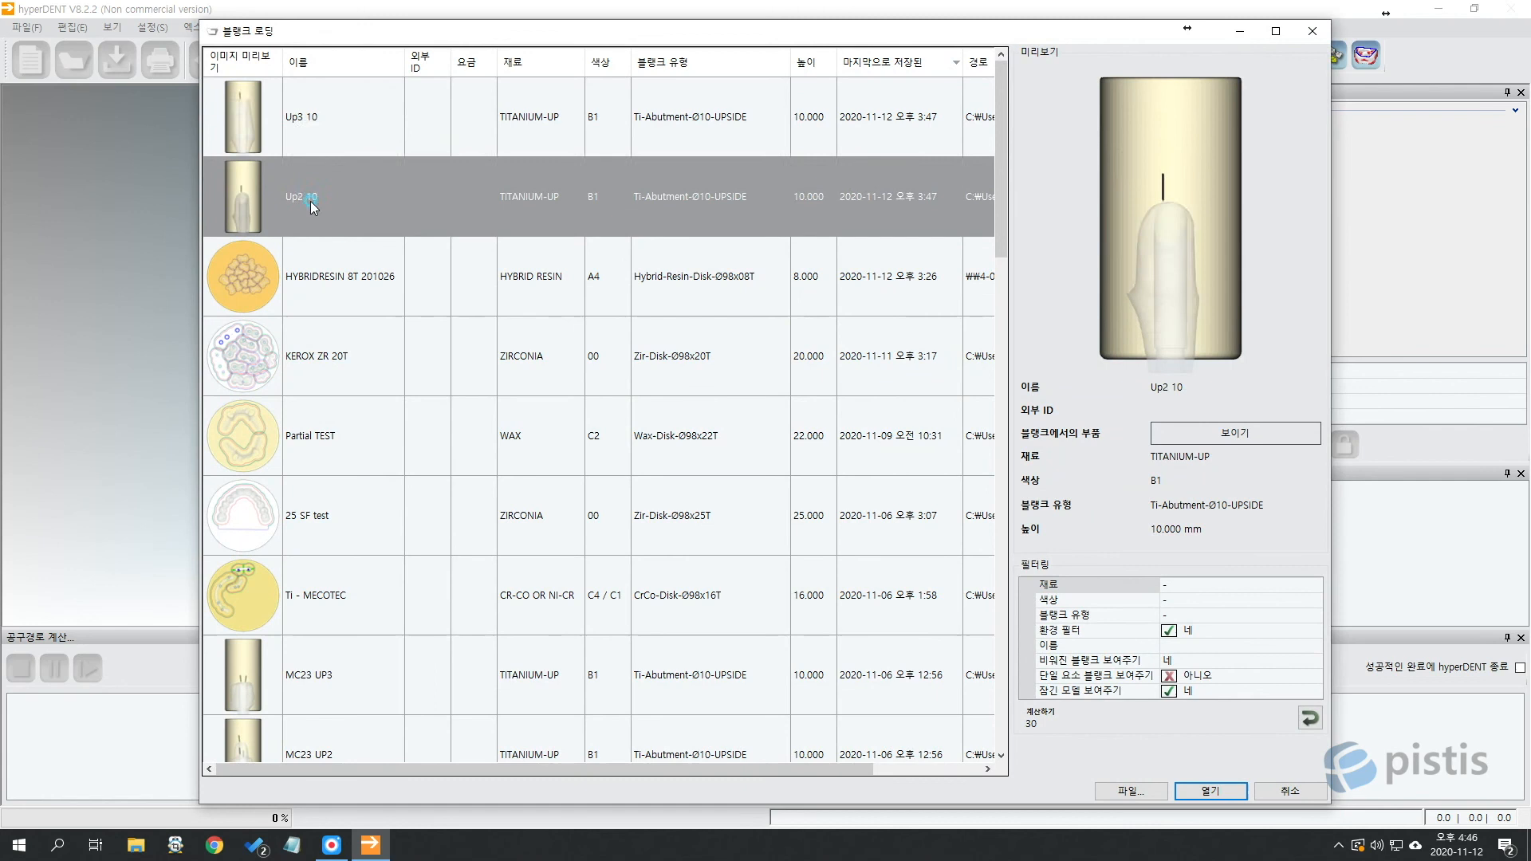
left_click(322, 121)
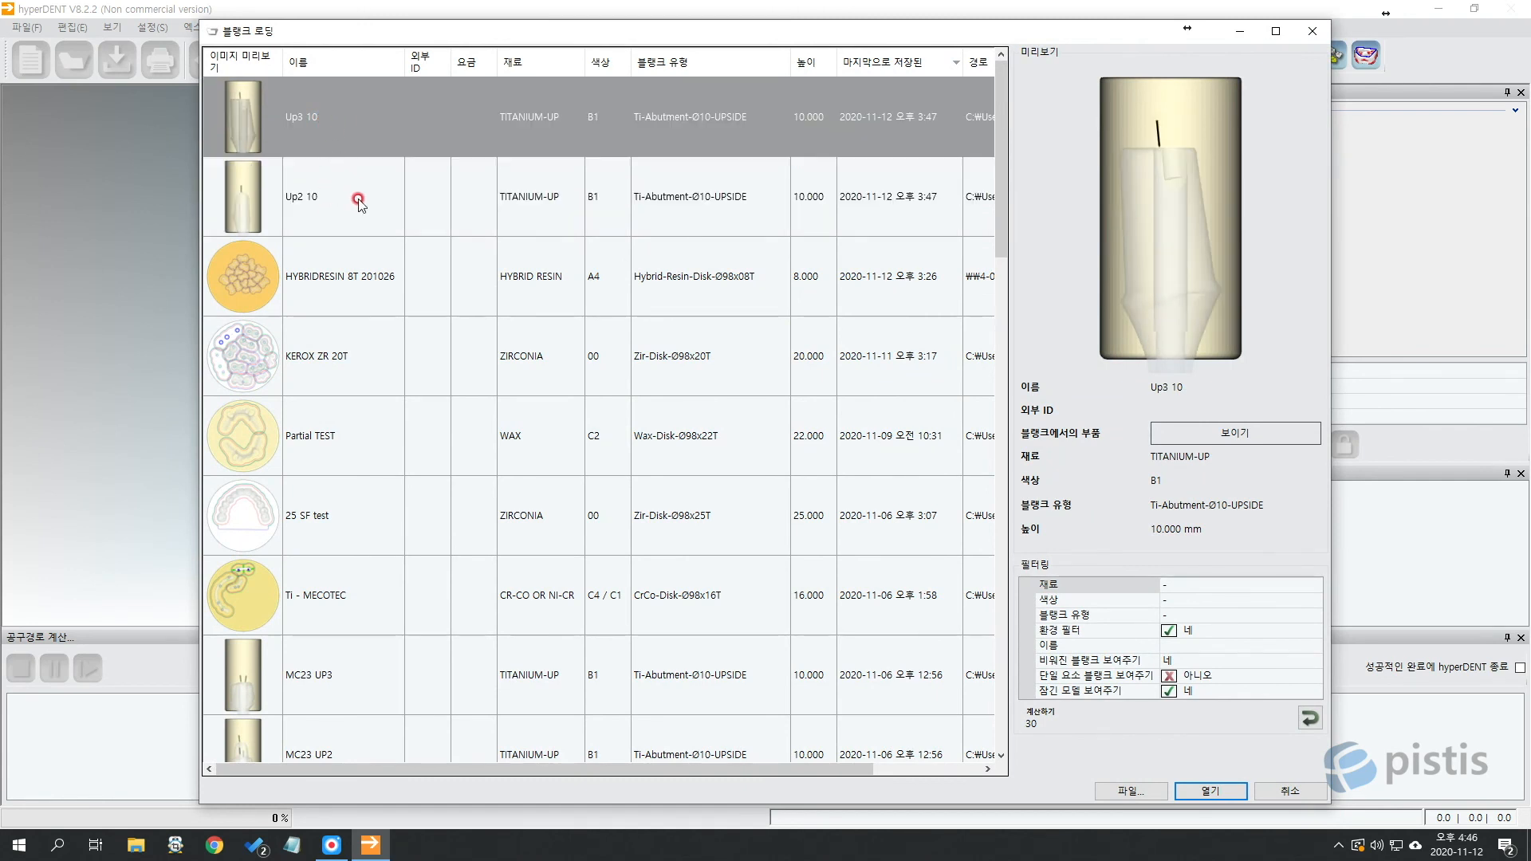
left_click(381, 191)
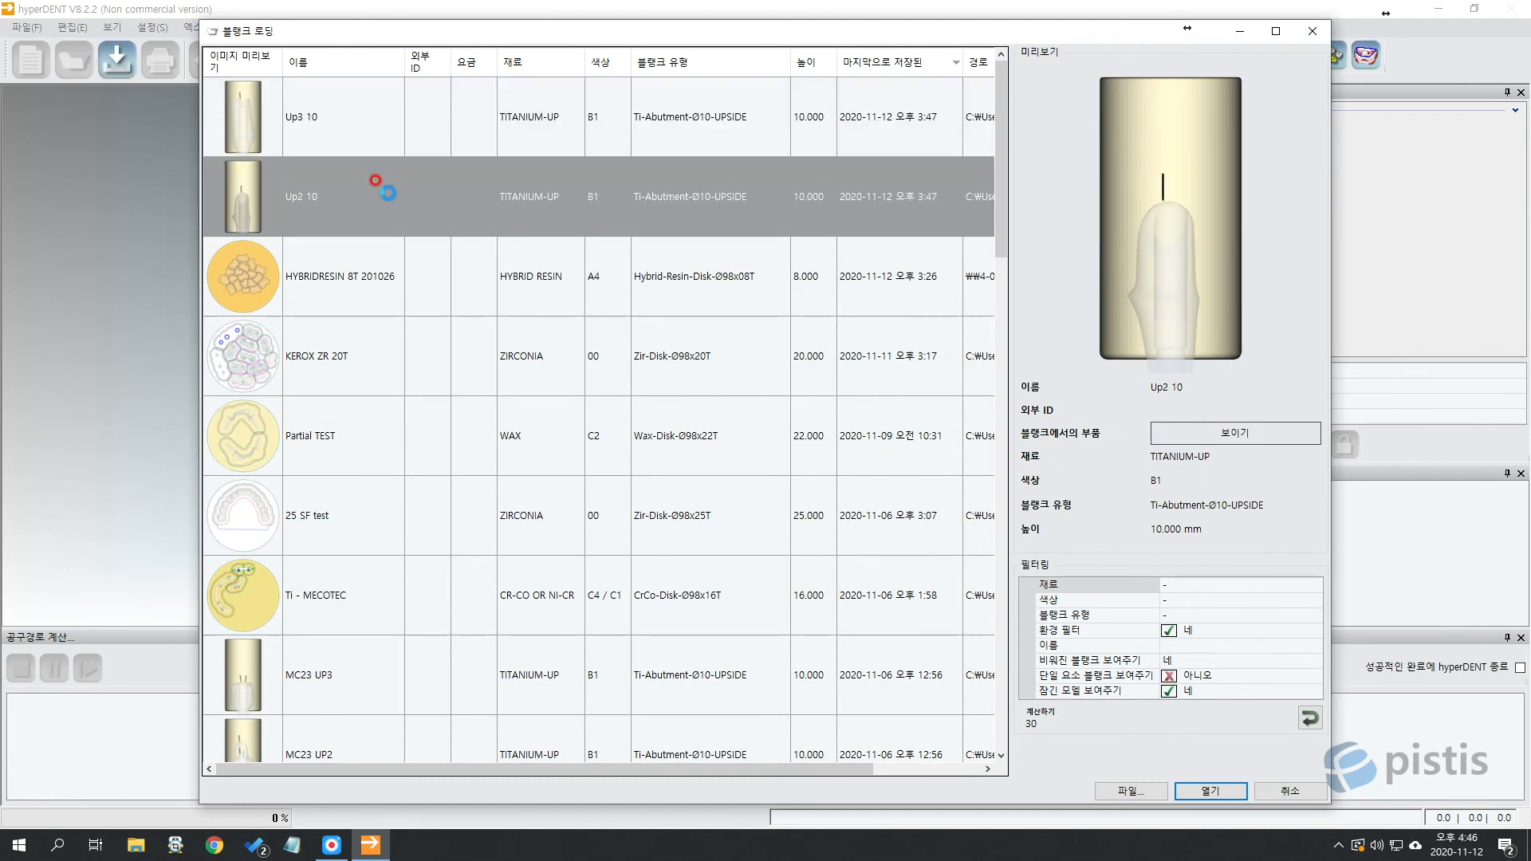
double_click(389, 193)
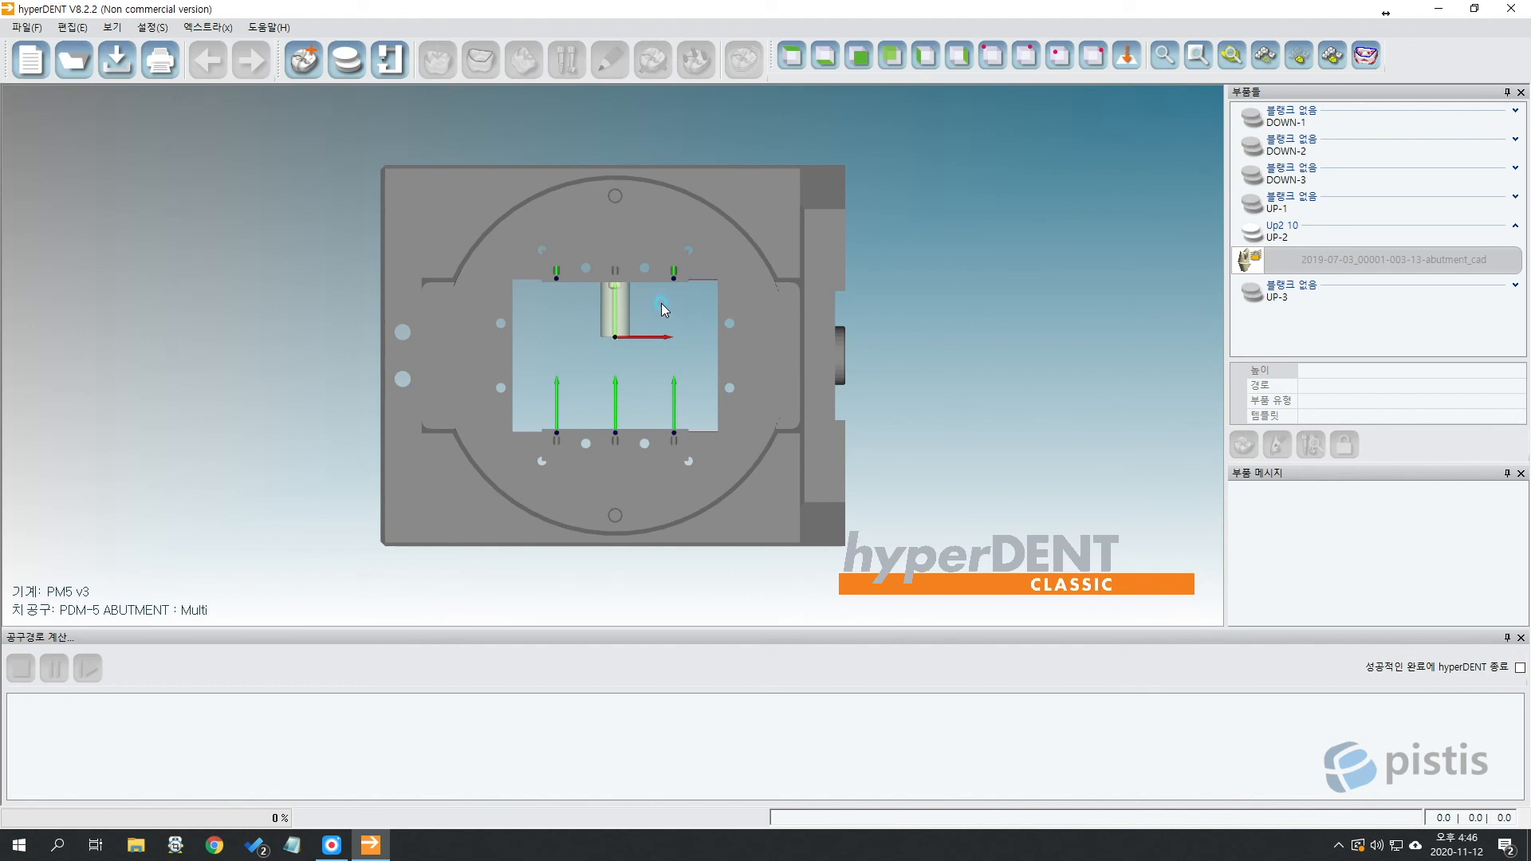
Check the abutment nested in slot UP-2 by selecting and deselecting it.
left_click(348, 54)
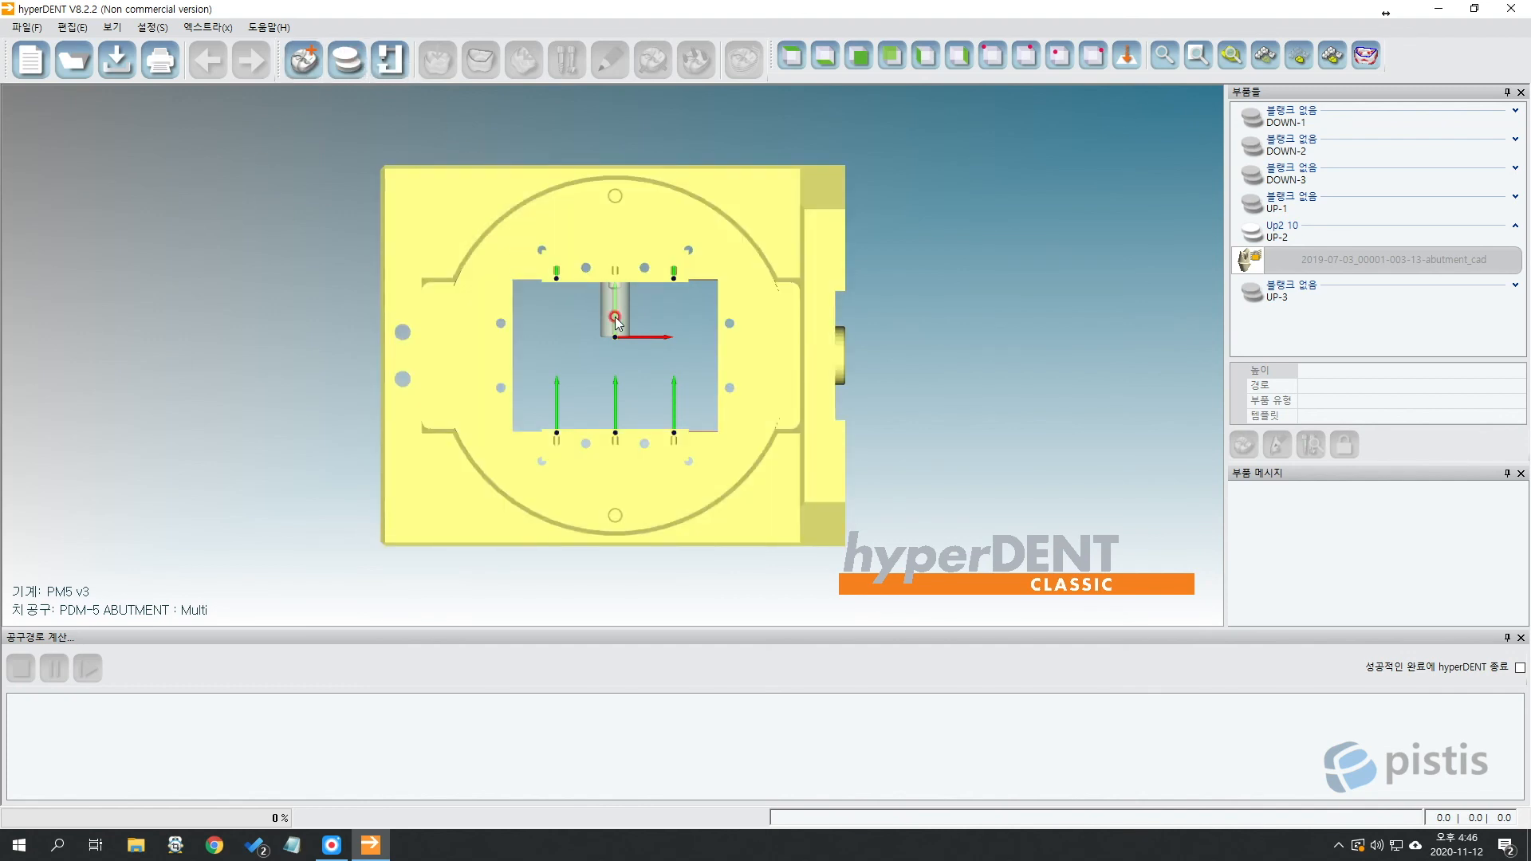
left_click(536, 395)
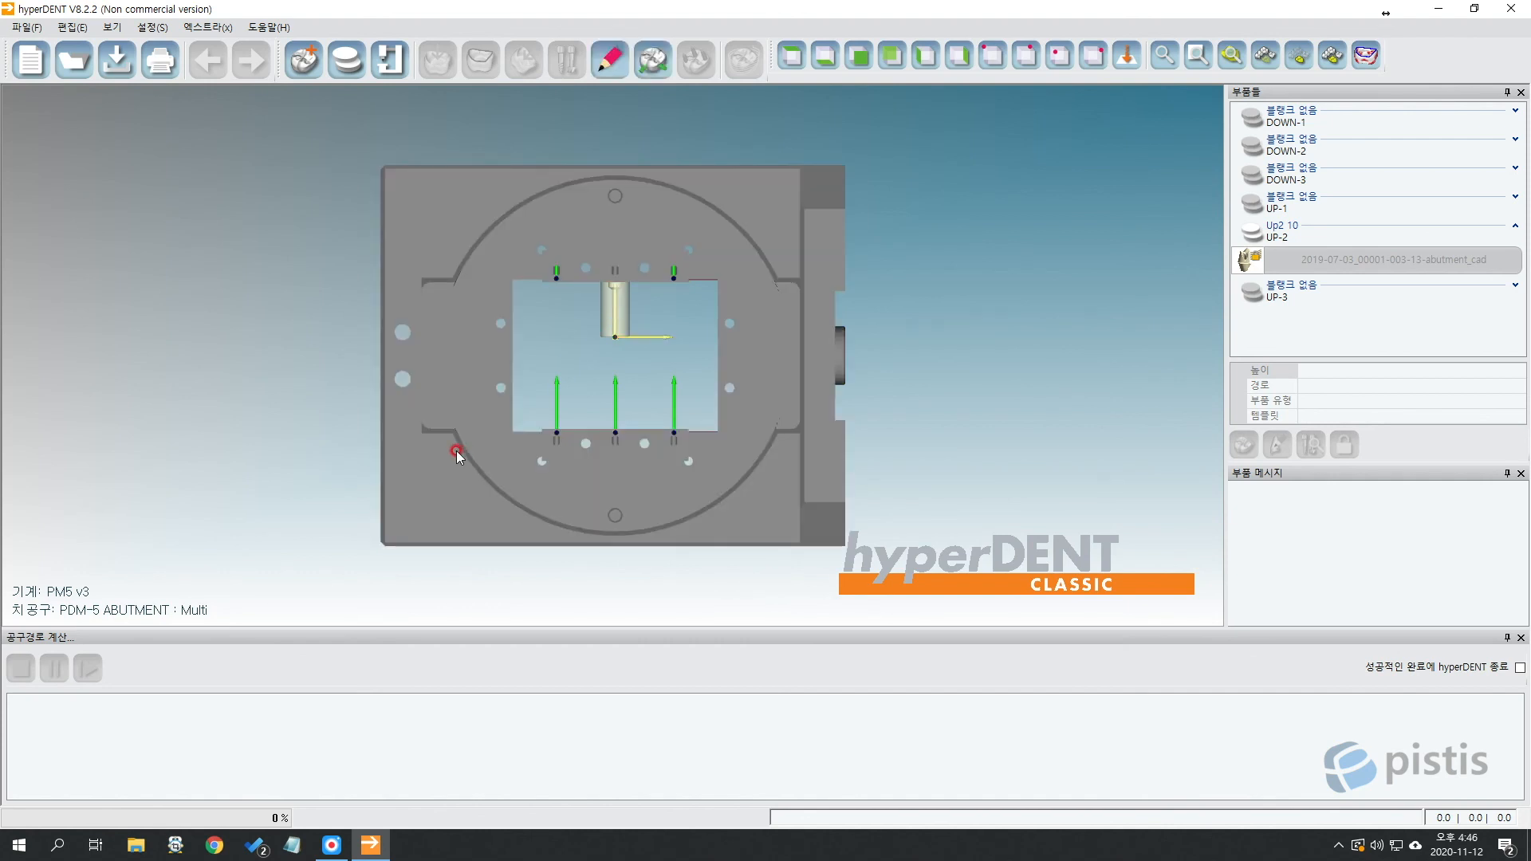
left_click(657, 303)
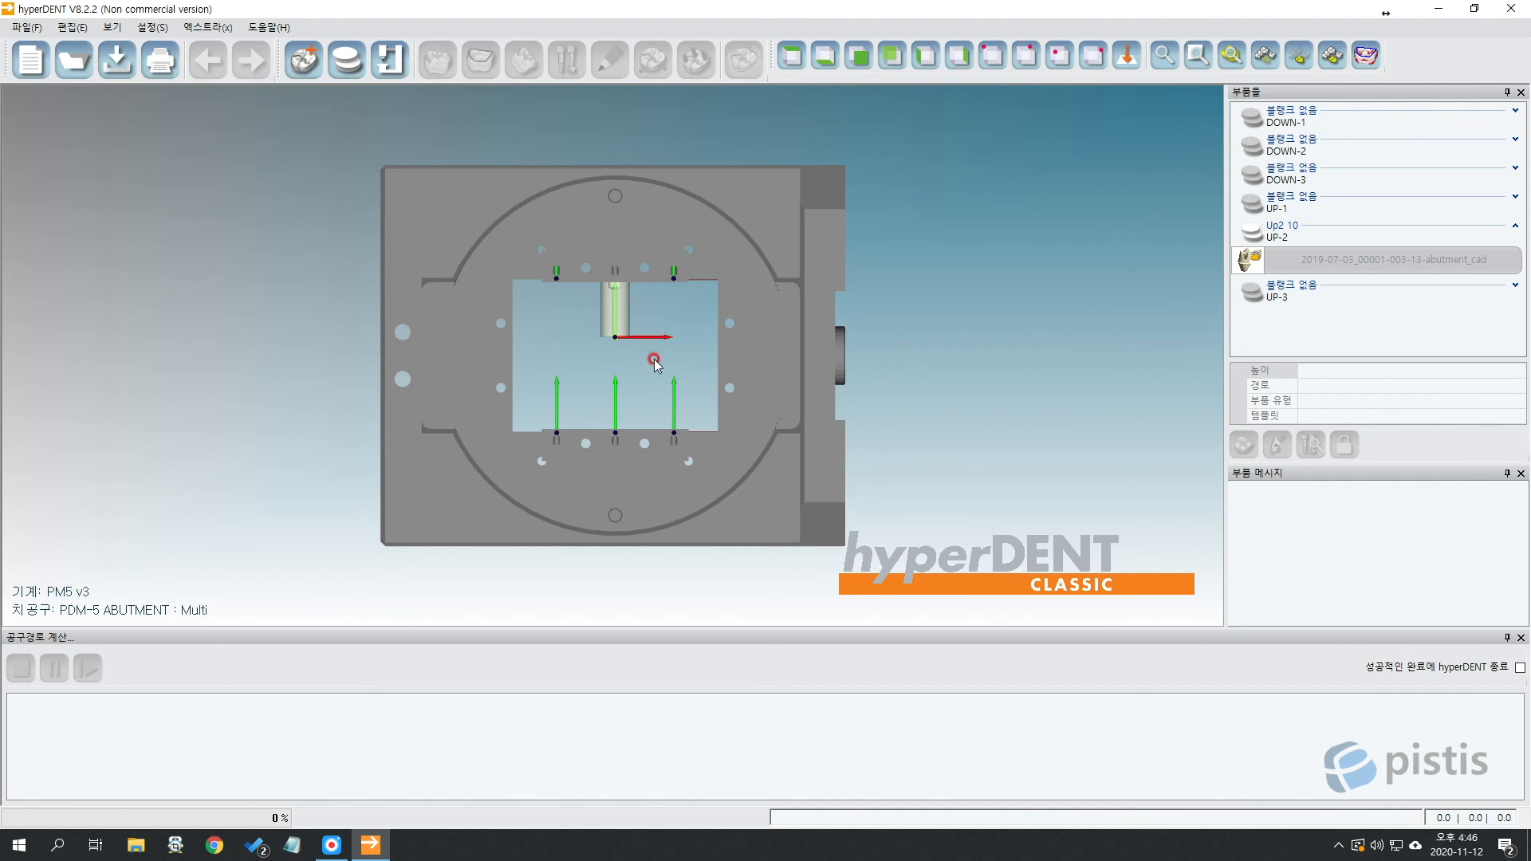
Place the Up3 10 blank with its mega-16 abutment into slot UP-3.
left_click(356, 63)
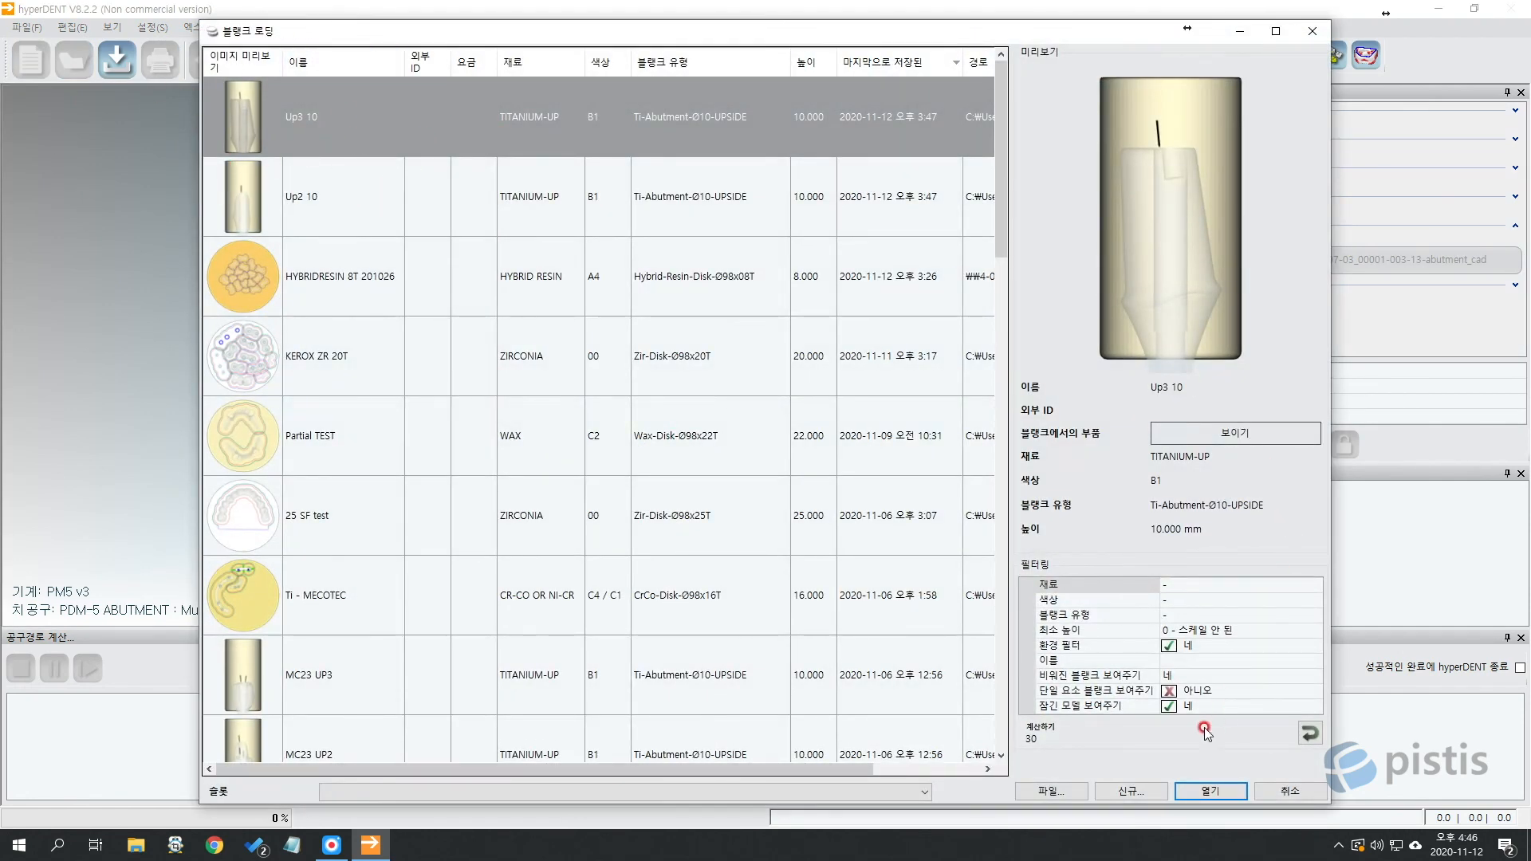
left_click(1206, 791)
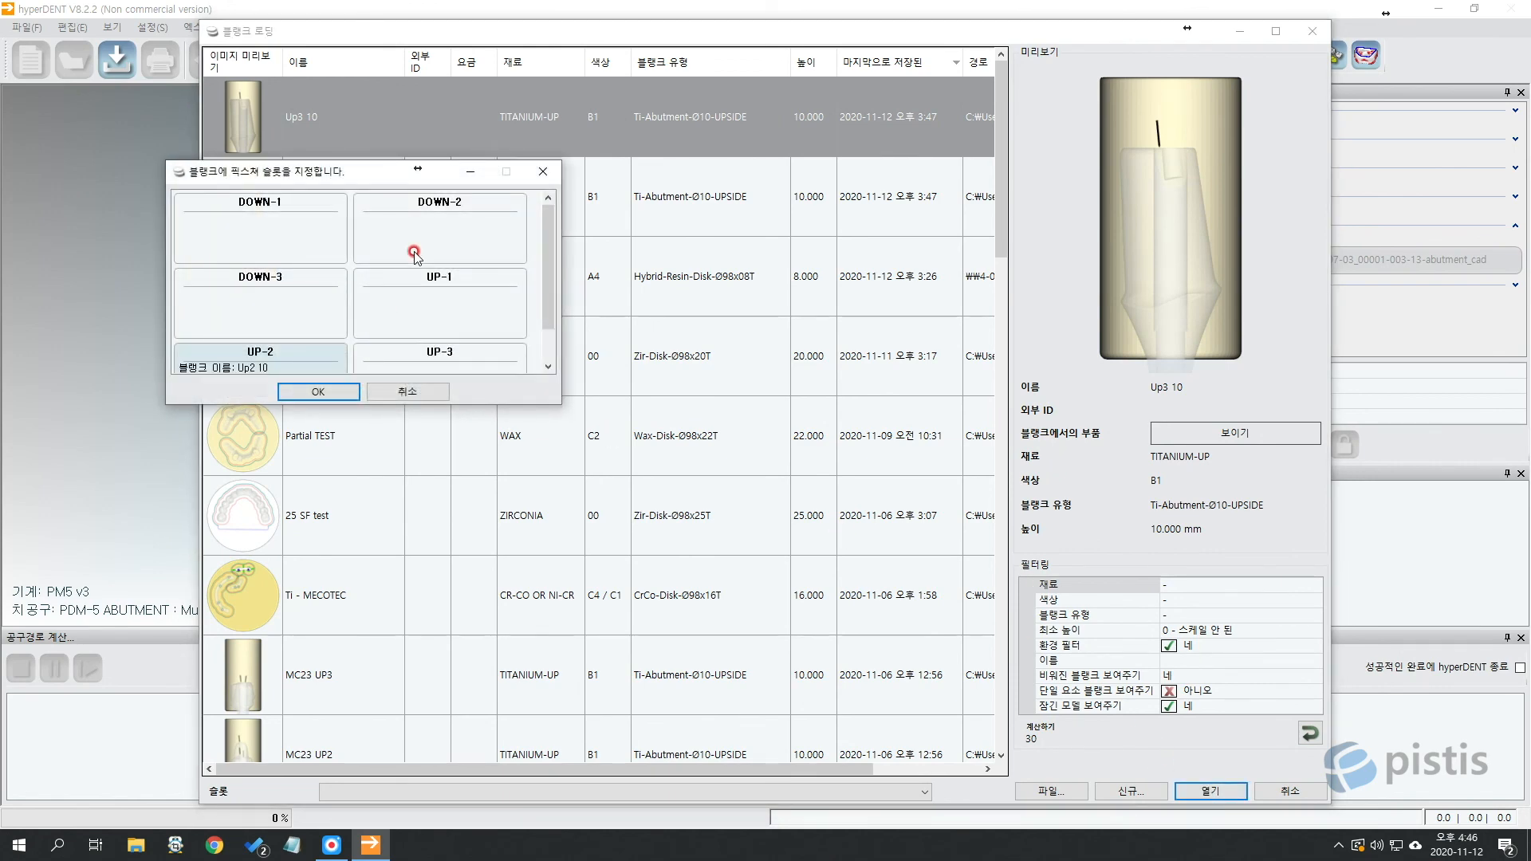
left_click(462, 337)
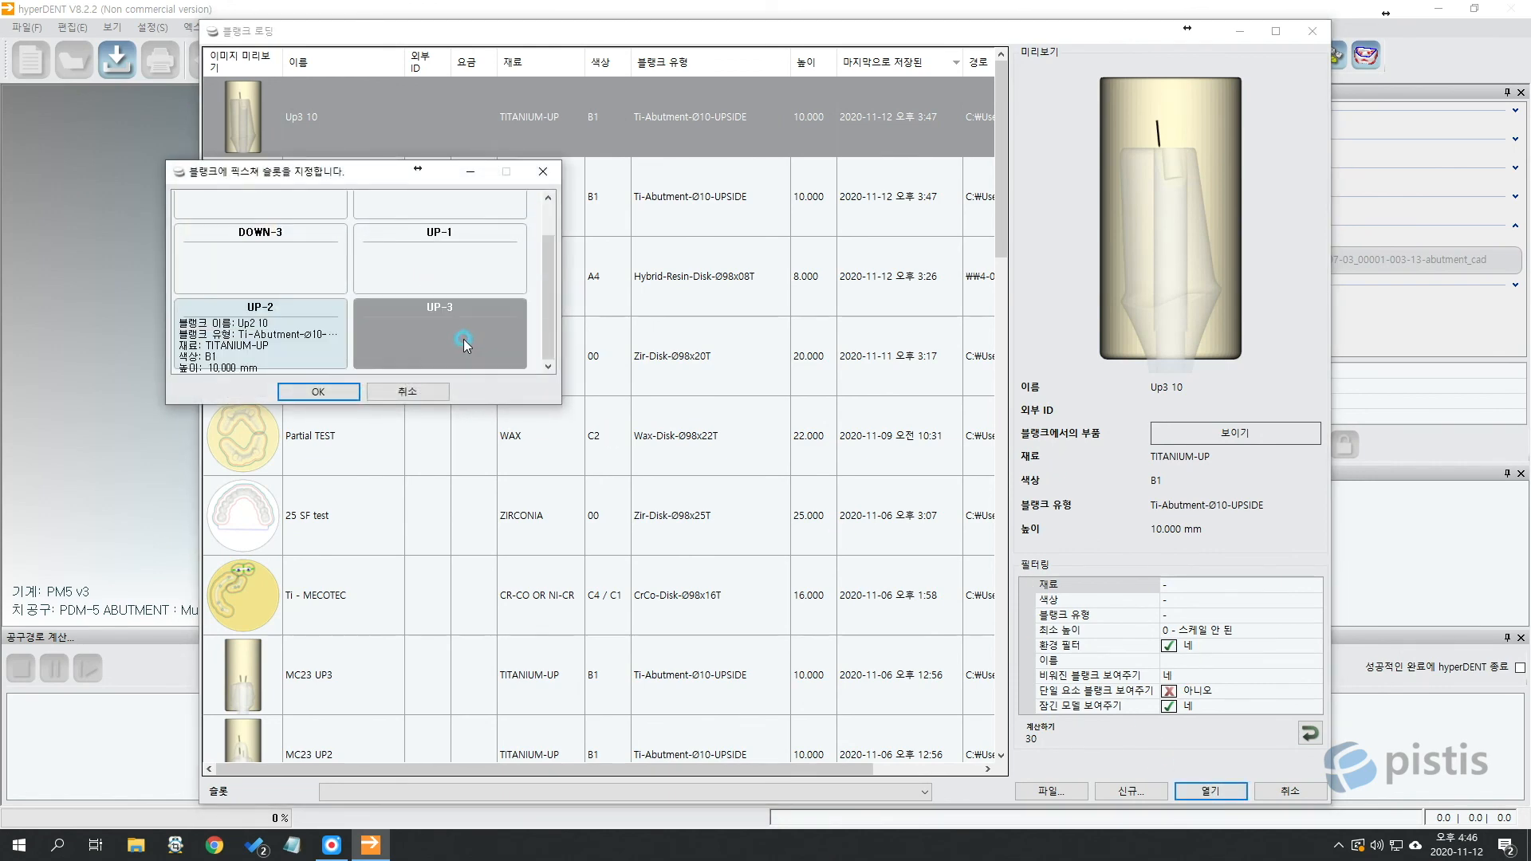
left_click(315, 390)
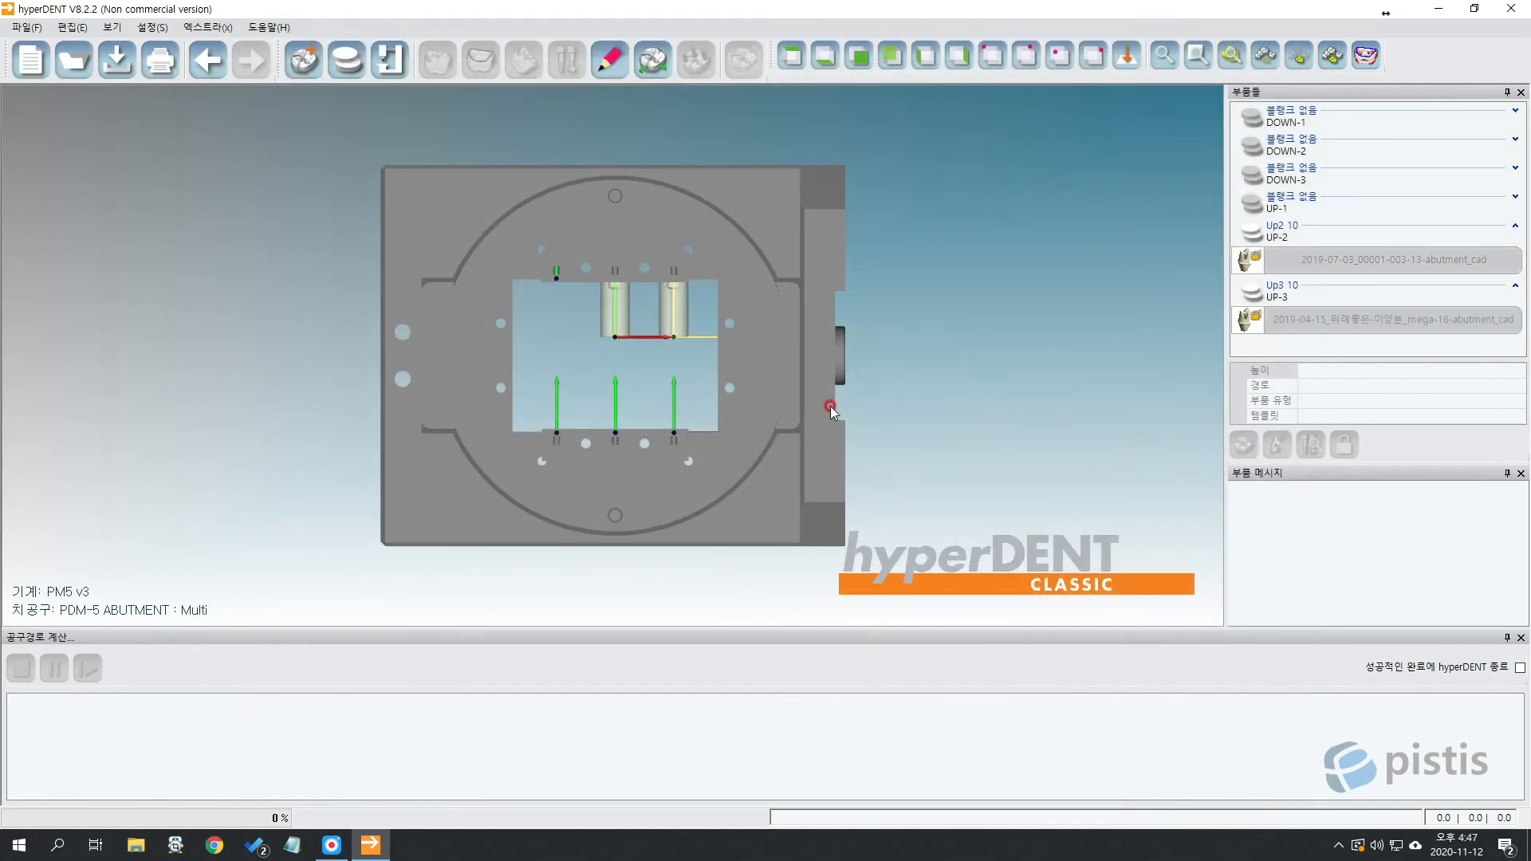
left_click(668, 322)
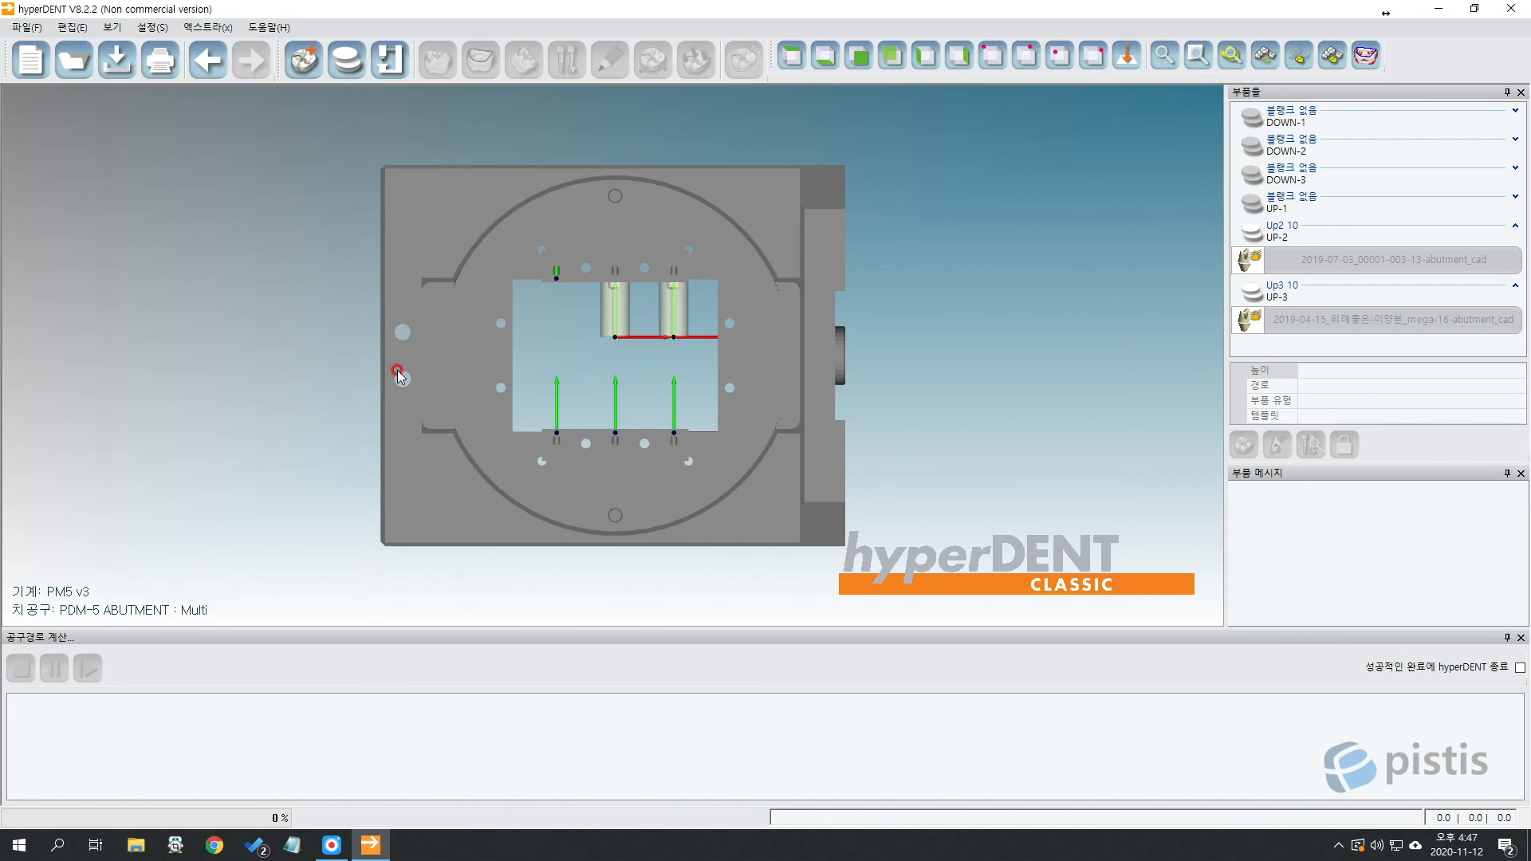
left_click(347, 60)
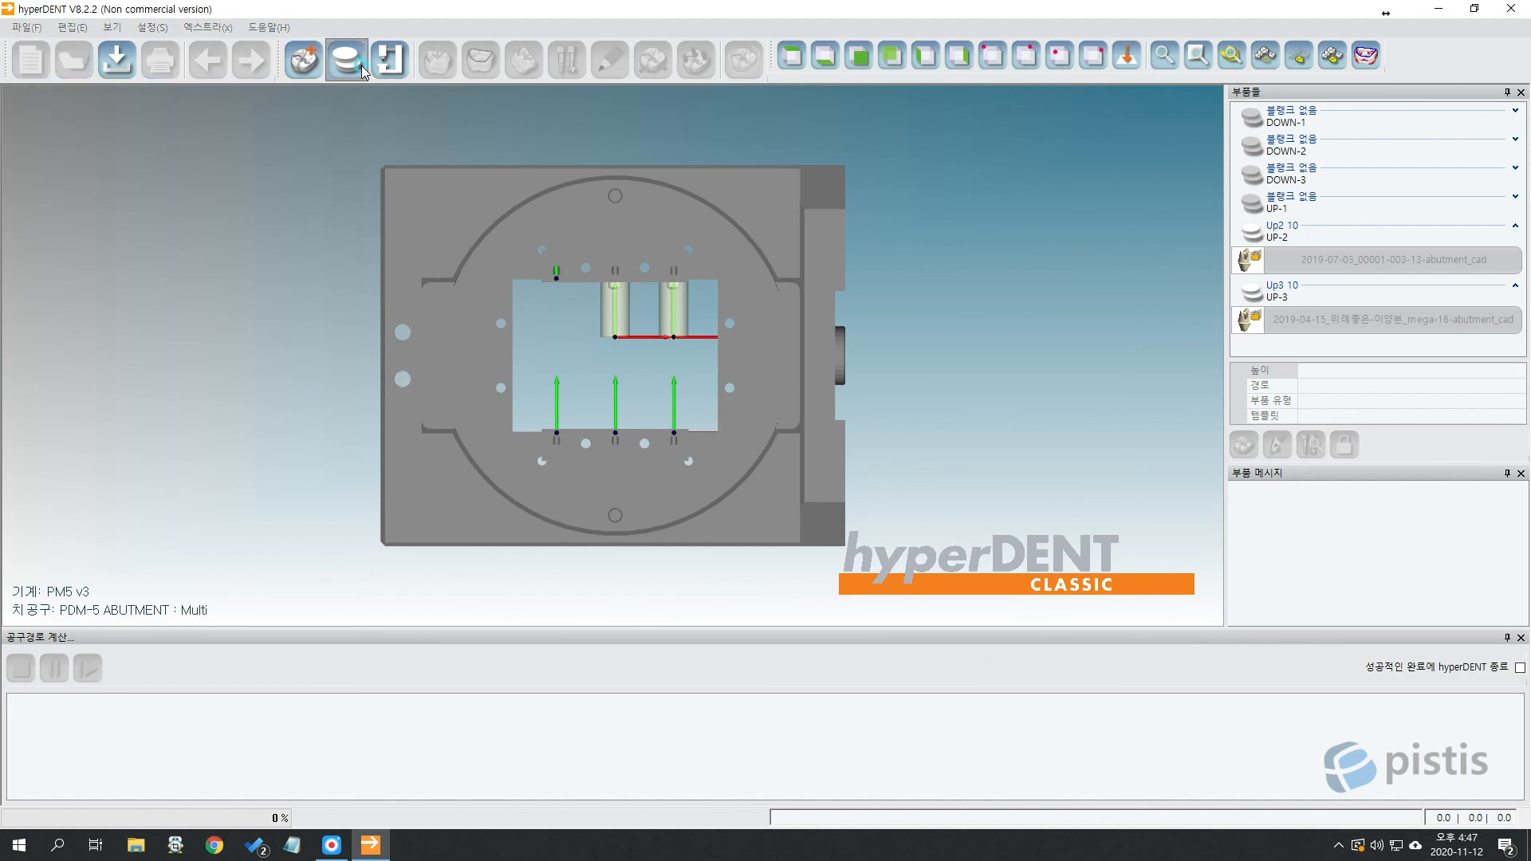
Draft a new TITANLUM-DN blank with an auto-generated name, then cancel it.
left_click(735, 373)
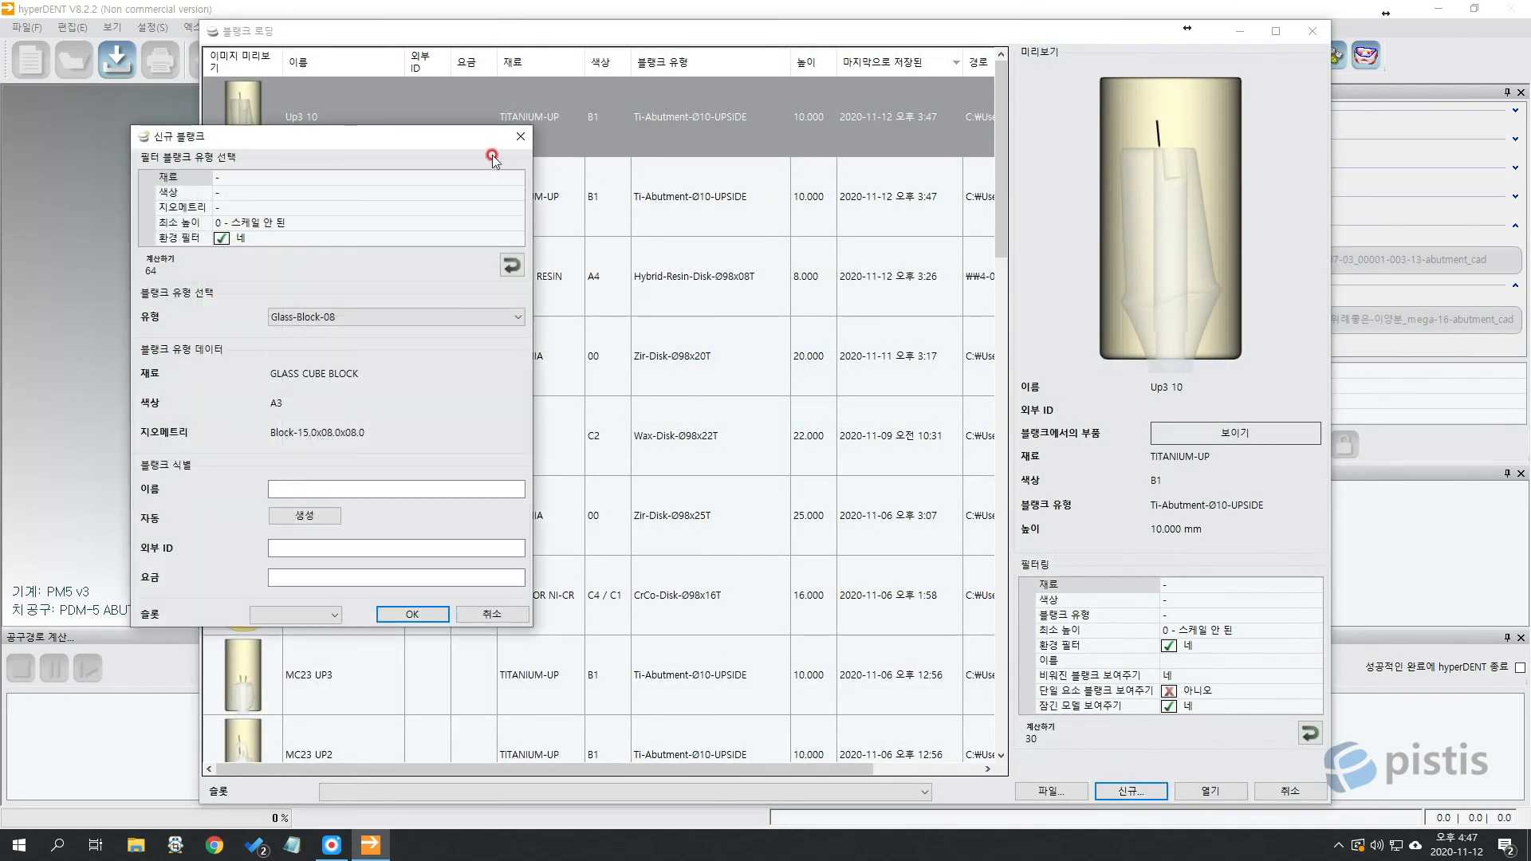
left_click(516, 176)
left_click(516, 178)
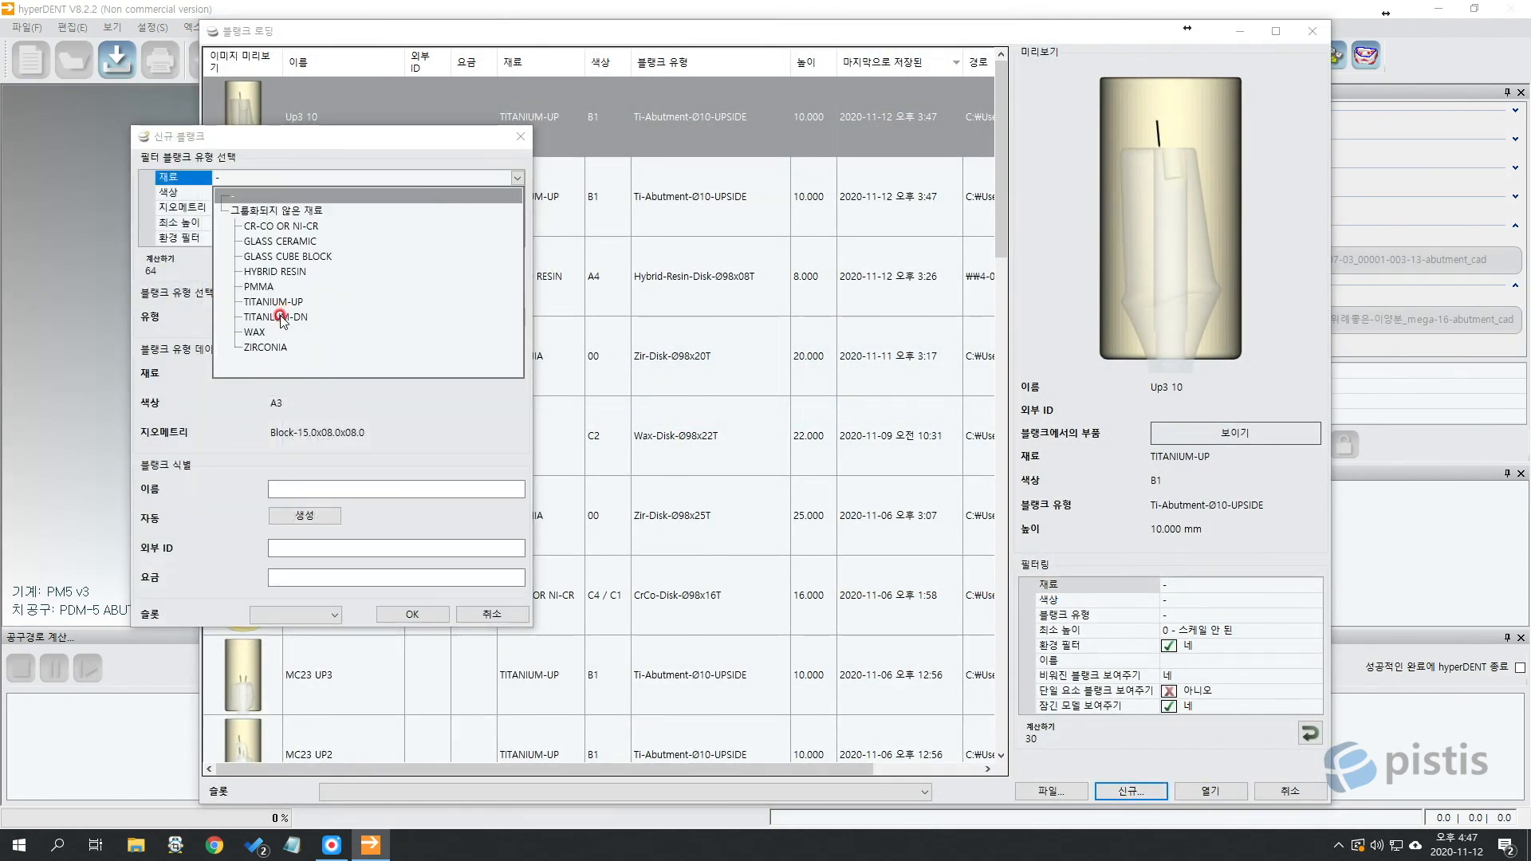
left_click(283, 312)
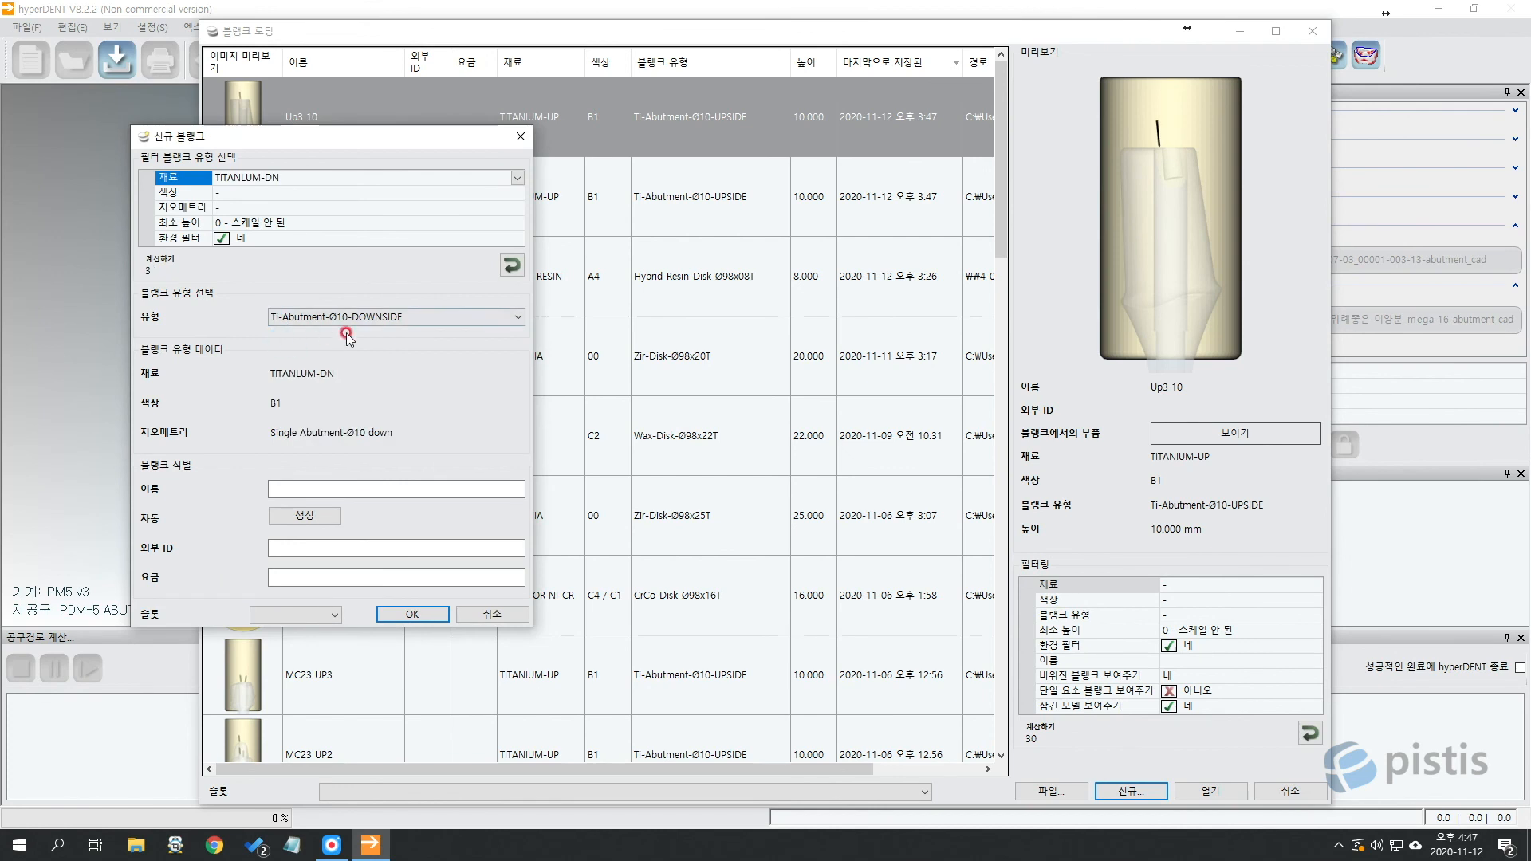
left_click(304, 515)
left_click(319, 615)
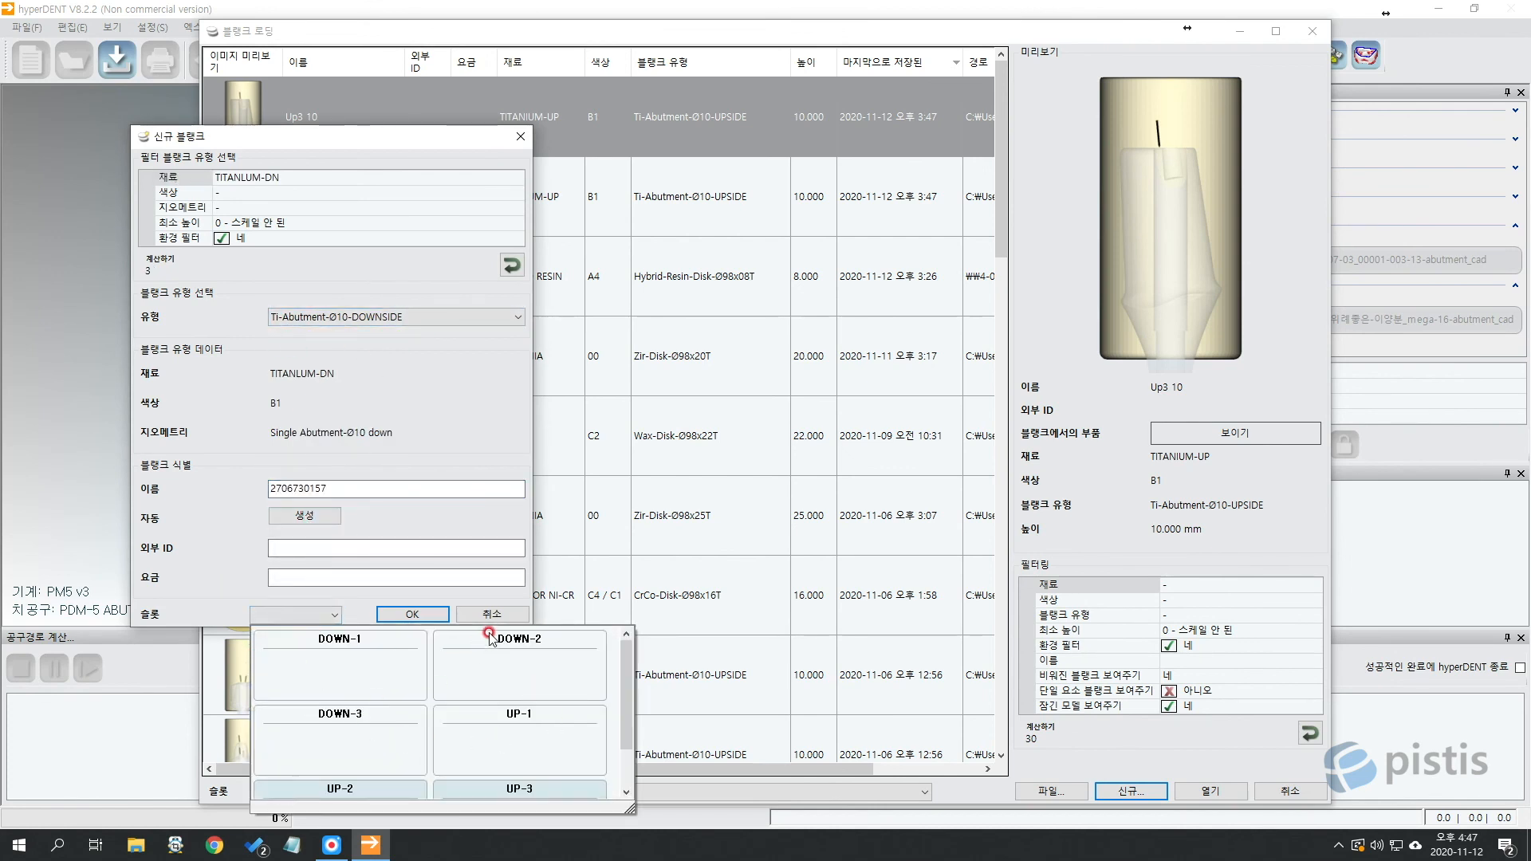
left_click(508, 598)
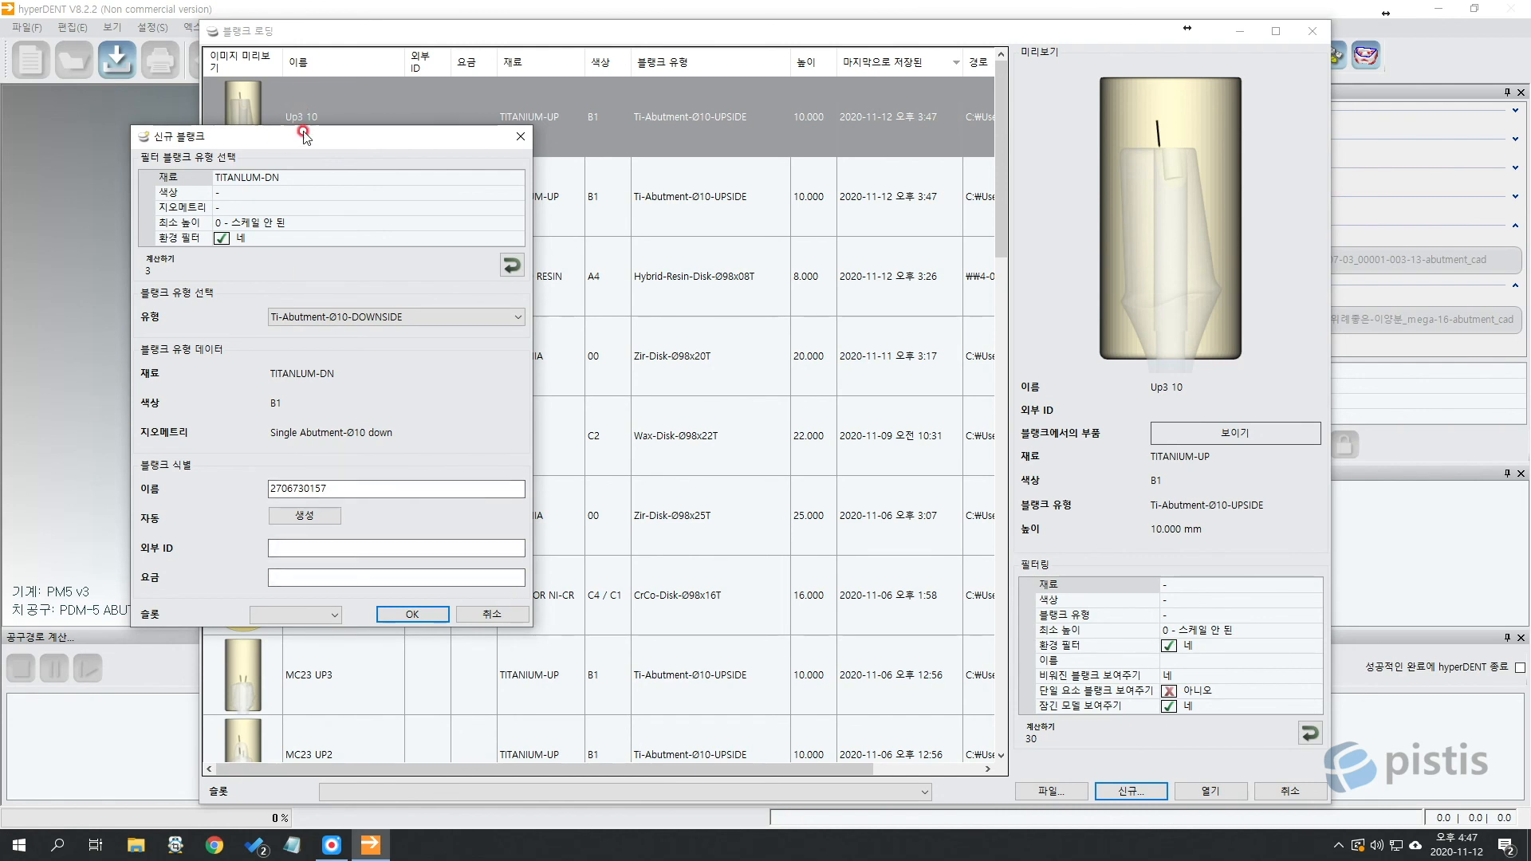
left_click_drag(300, 137, 722, 188)
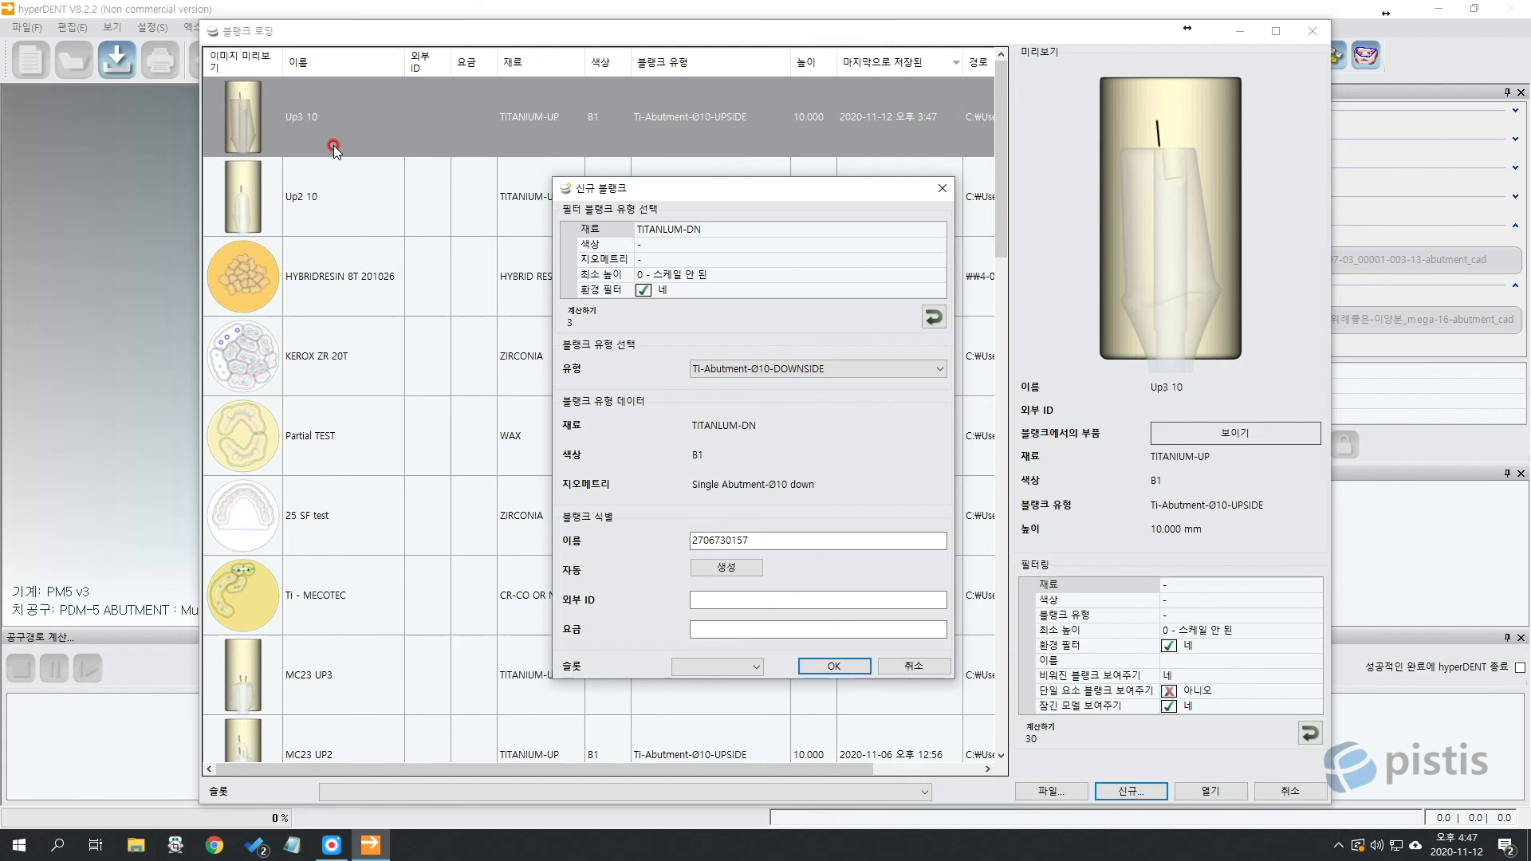
left_click(915, 660)
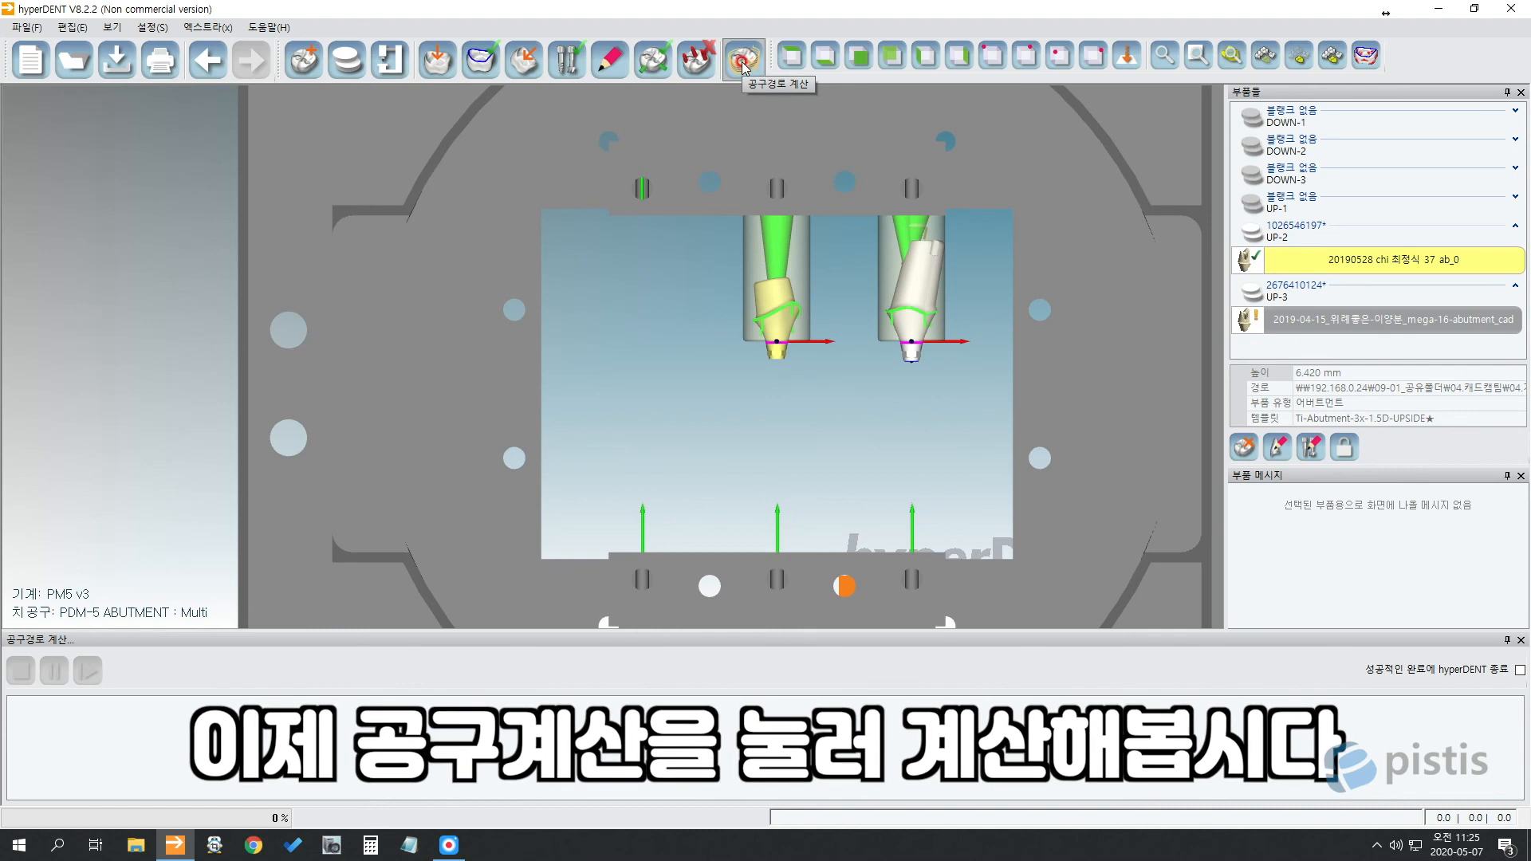
Calculate toolpaths for the nested abutments: 7 jobs, 13 min 42 s machining time.
left_click(742, 61)
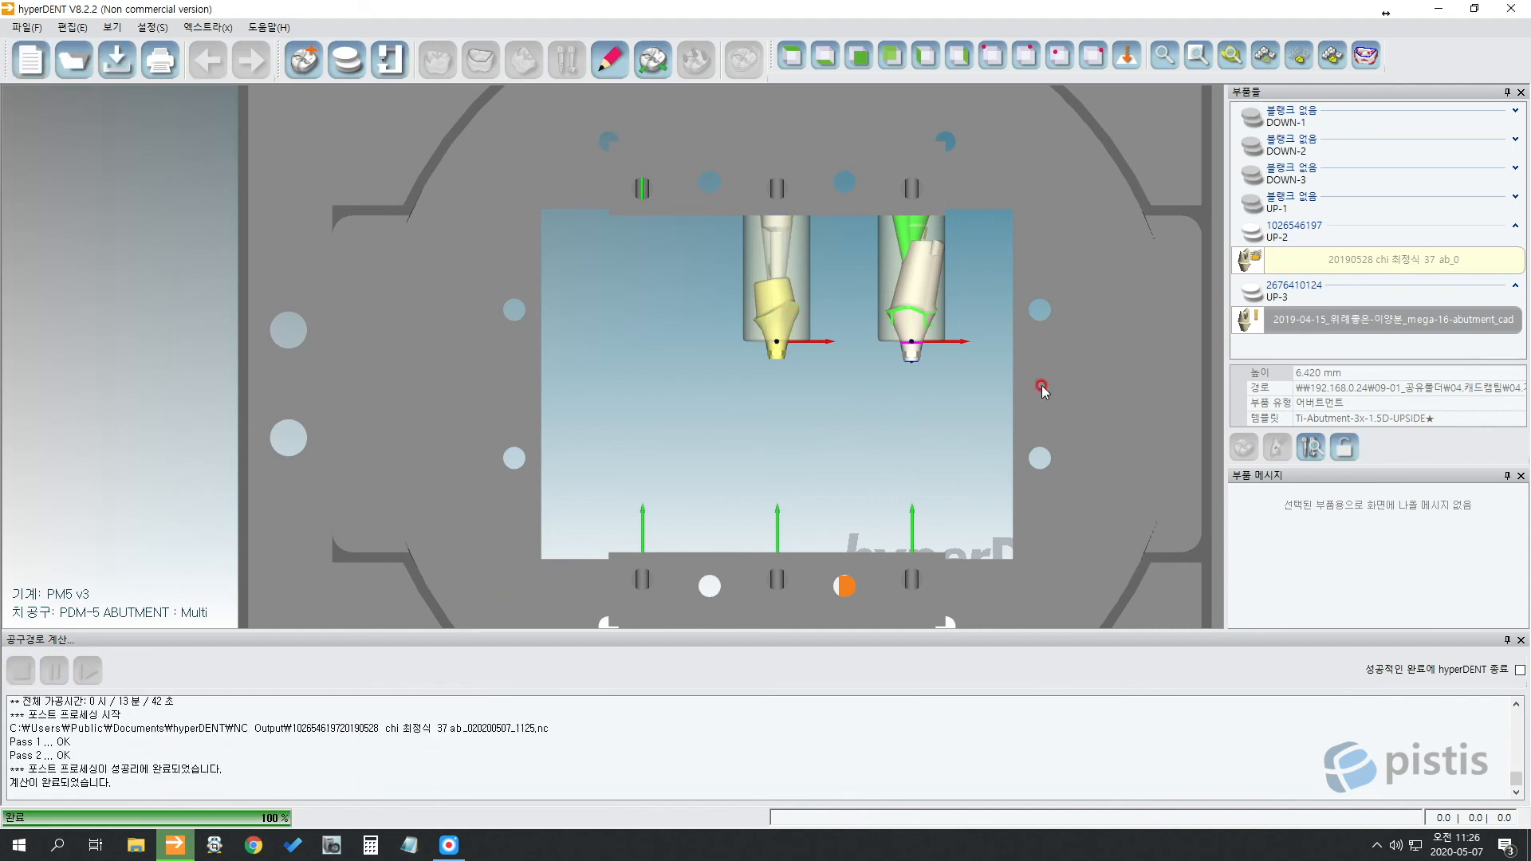
Rename the new 833 KB NC file in the NC Output folder to 커스텀어버트먼트1.
left_click(1439, 9)
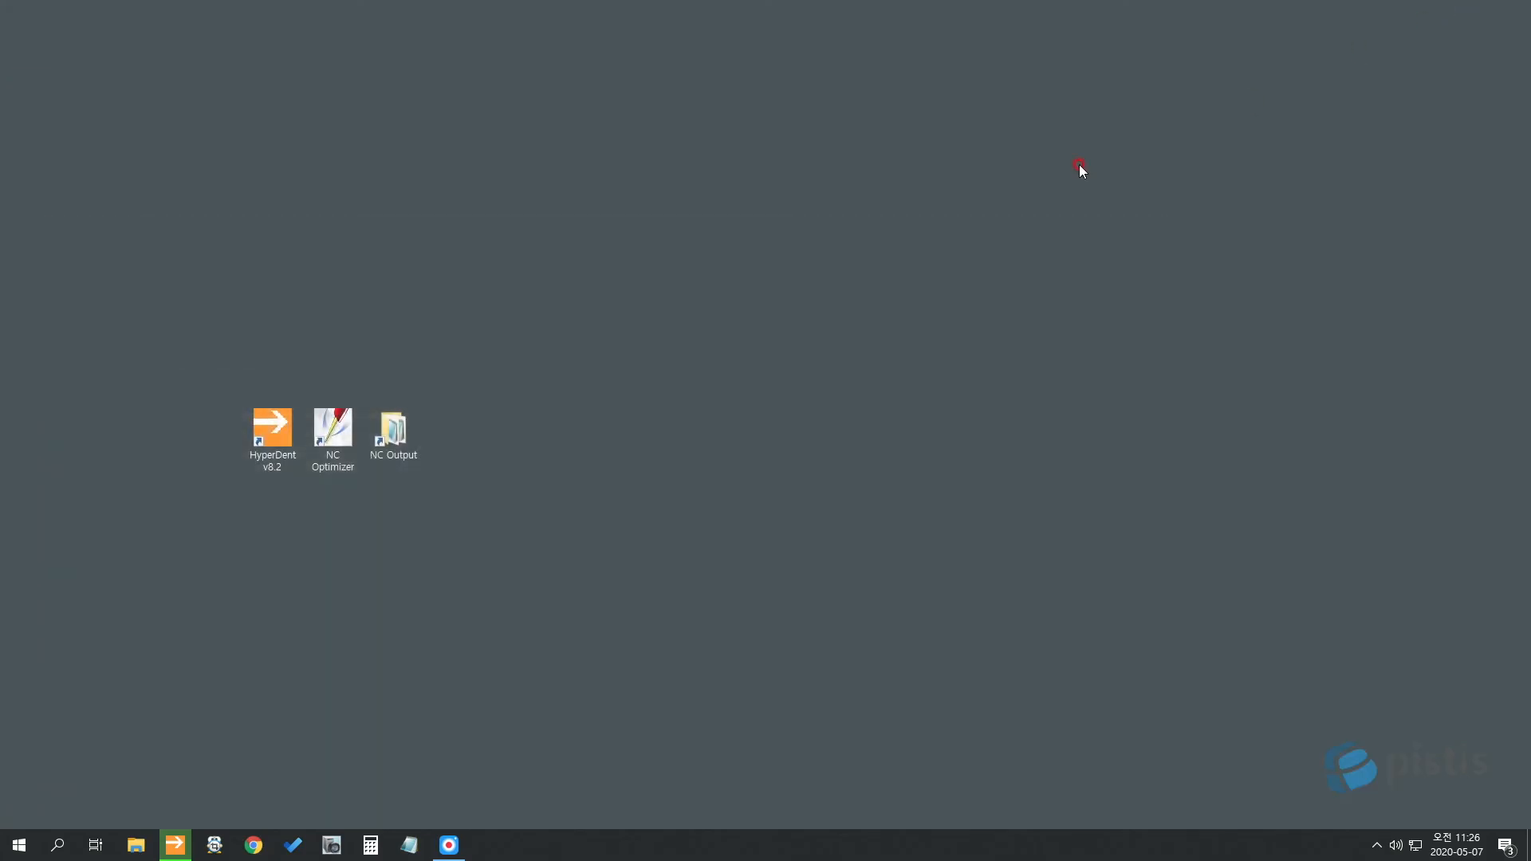
double_click(384, 460)
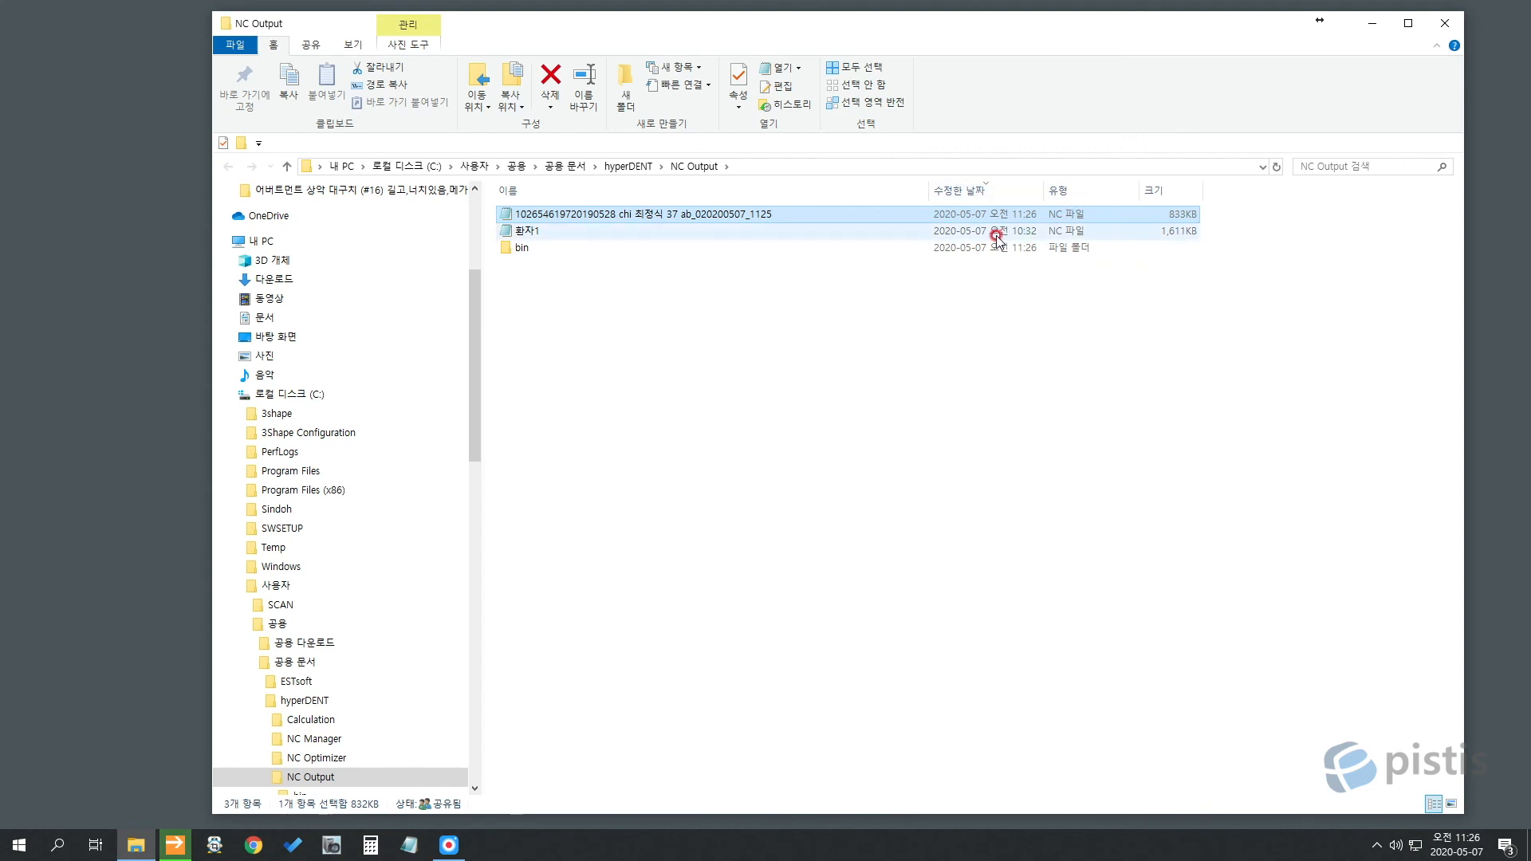
left_click(562, 212)
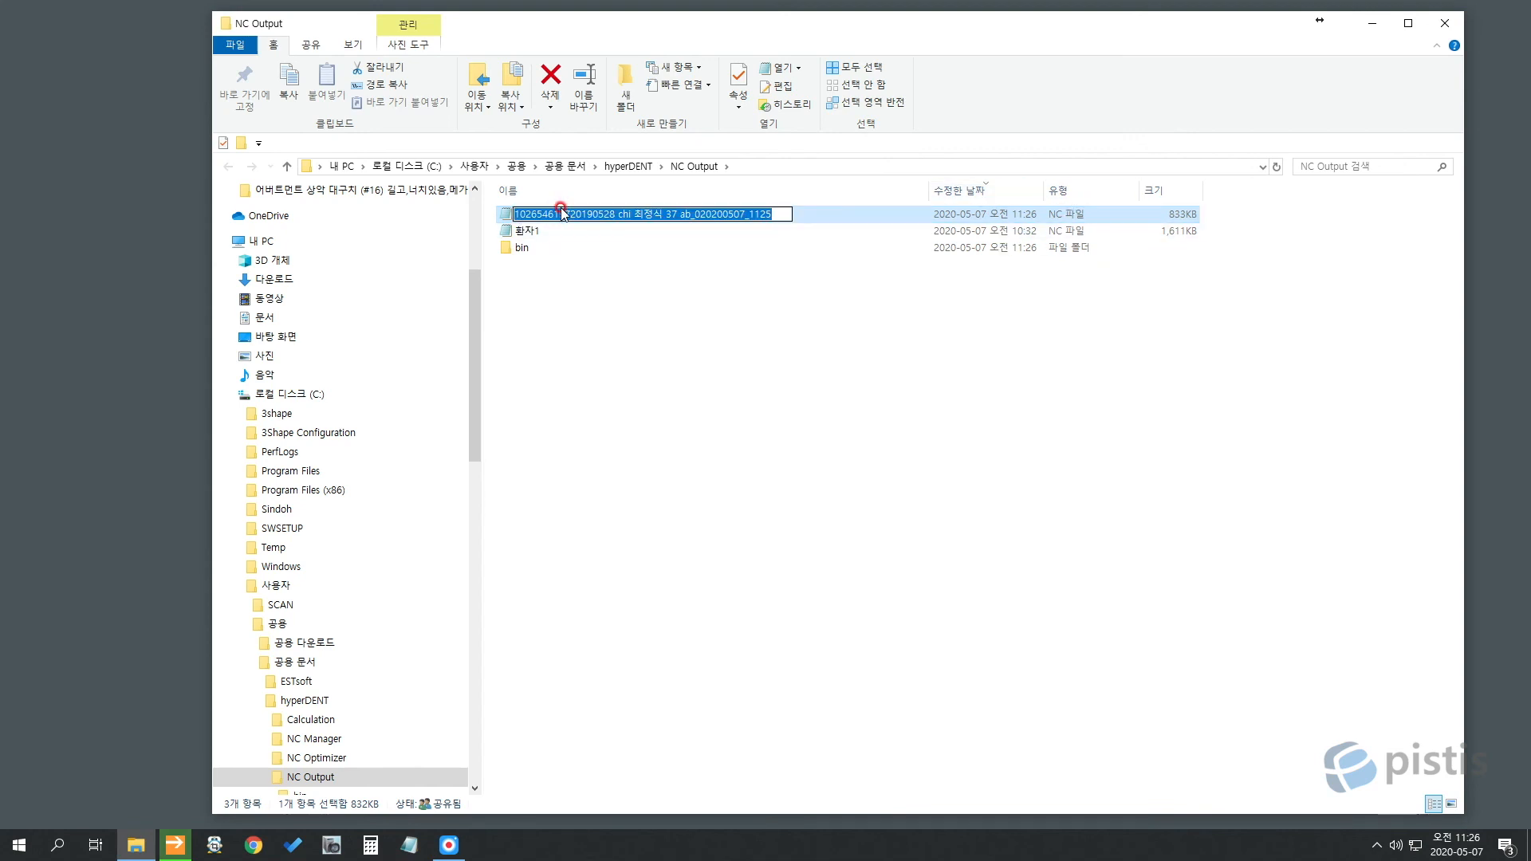
type("커스텀어버")
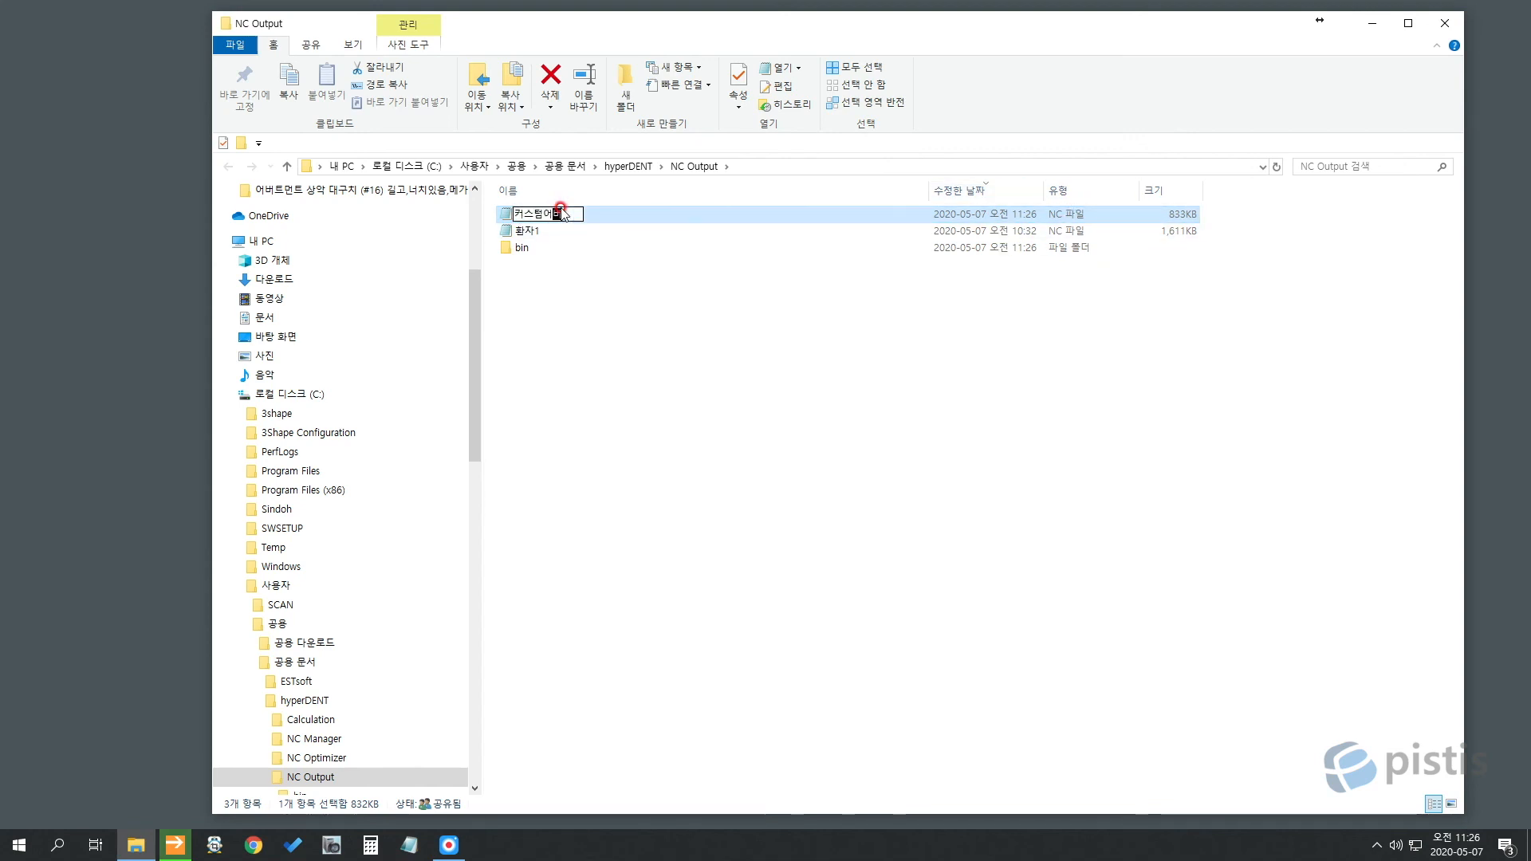
type("트먼트1")
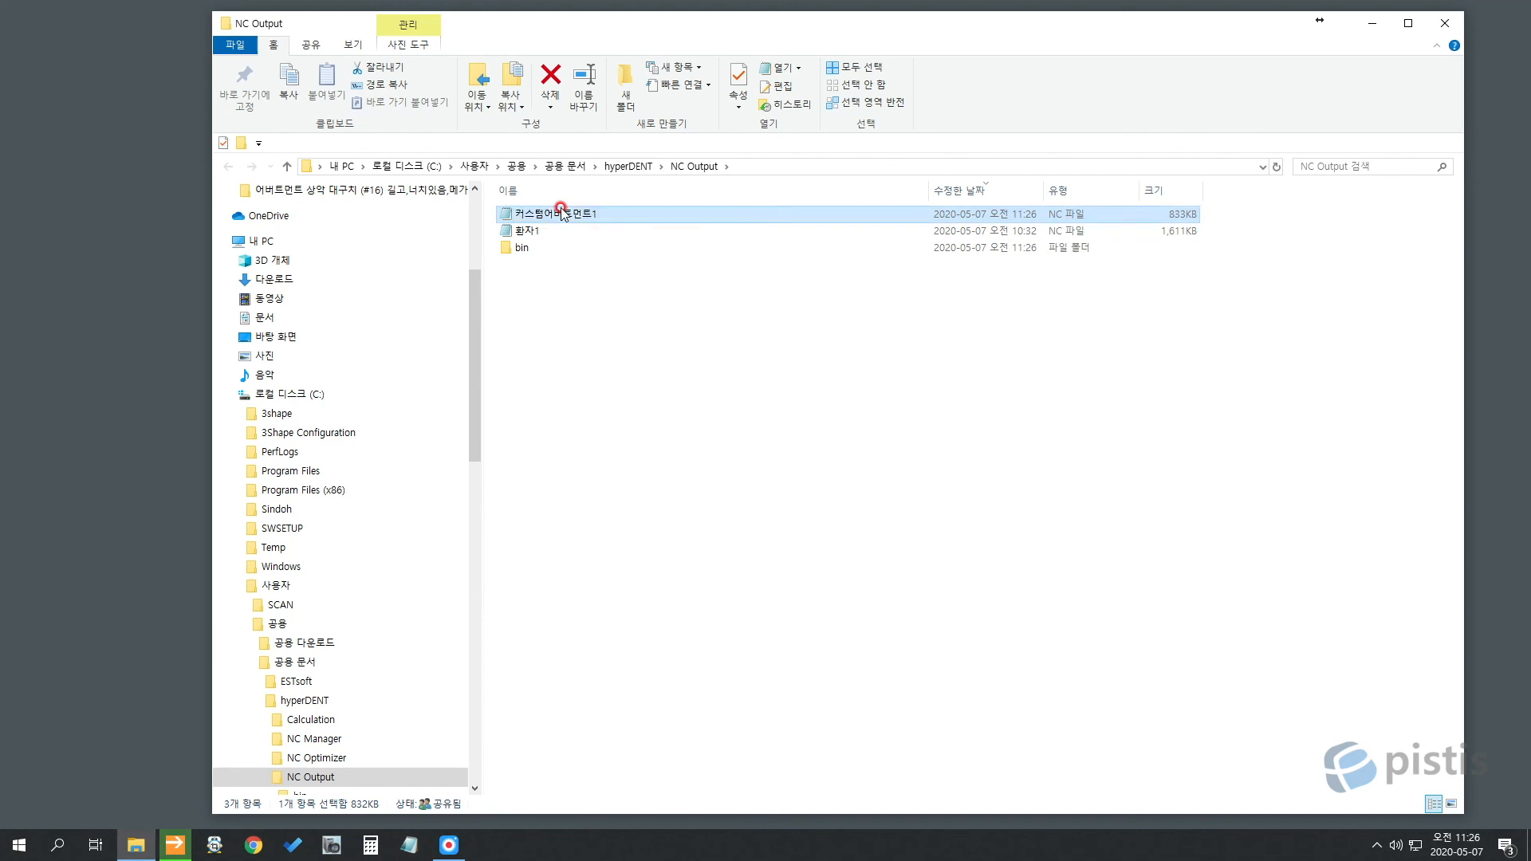
left_click(579, 320)
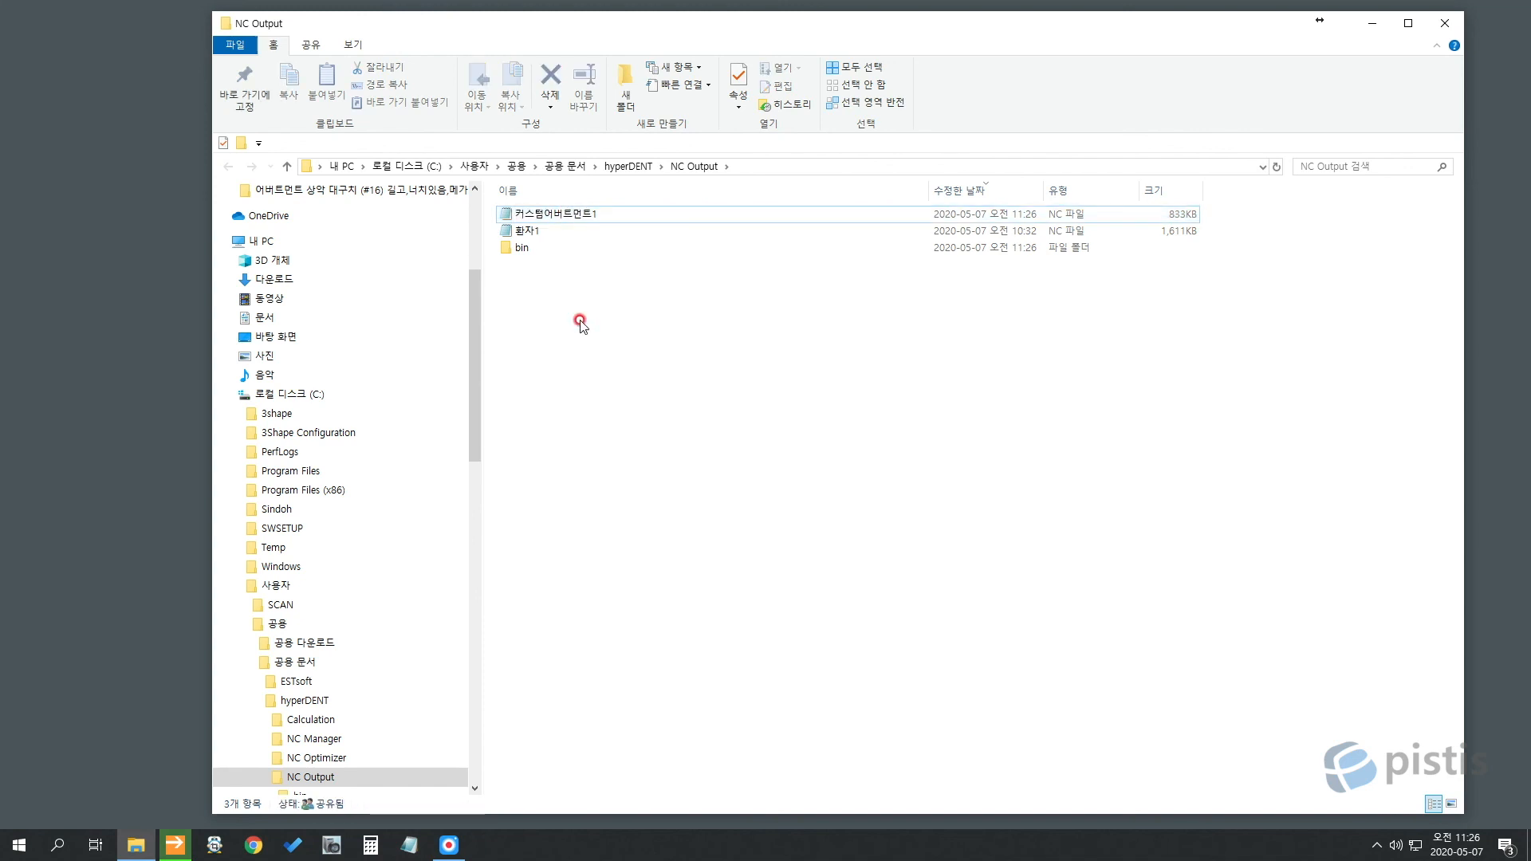